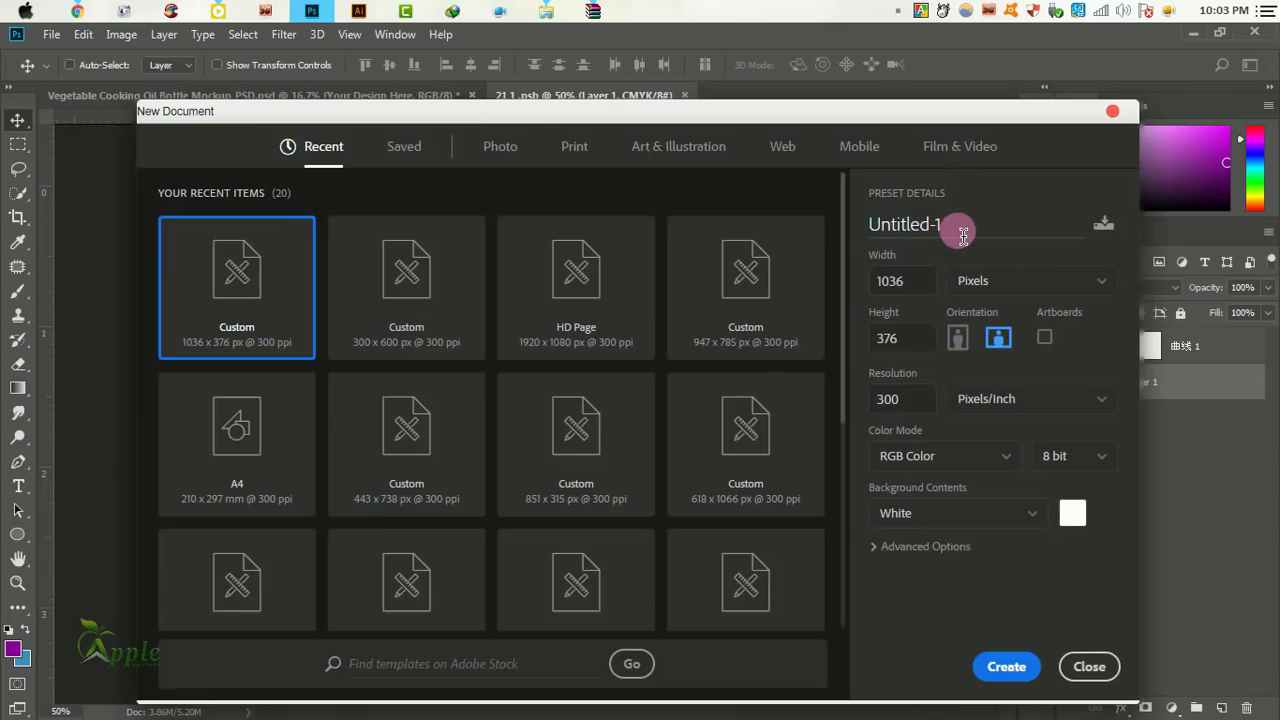
# Create a white 1036 × 976 px, 300 ppi document named 'Oil Bottle Label Design'.
pyautogui.moveTo(961, 240); pyautogui.dragTo(843, 224)
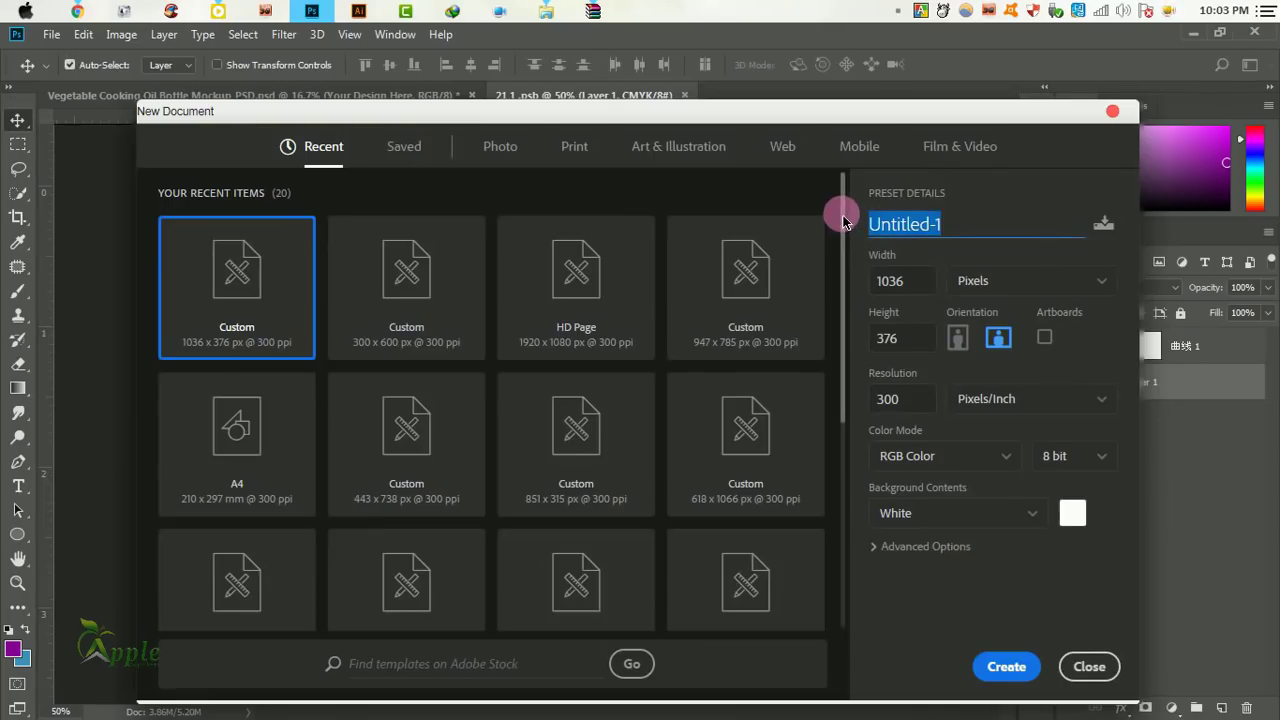
pyautogui.write('Oil Bottle Label Design')
pyautogui.press('Tab')
pyautogui.write('976')
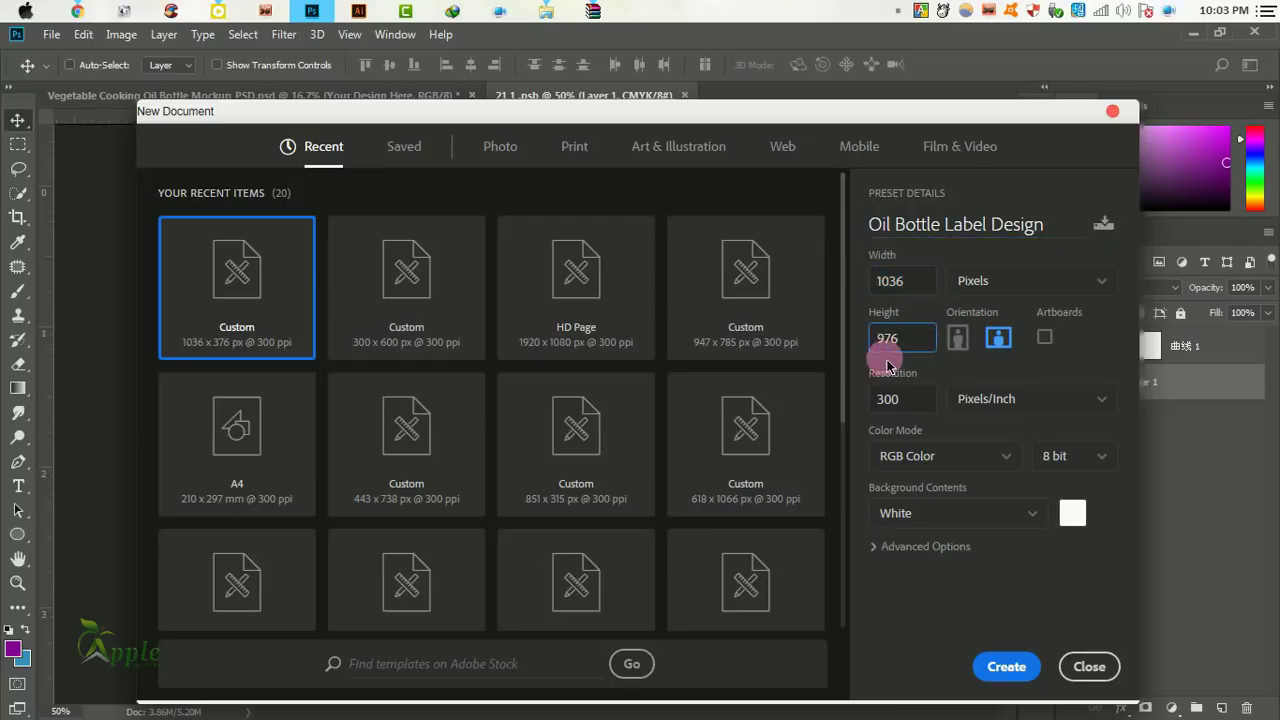
pyautogui.click(973, 672)
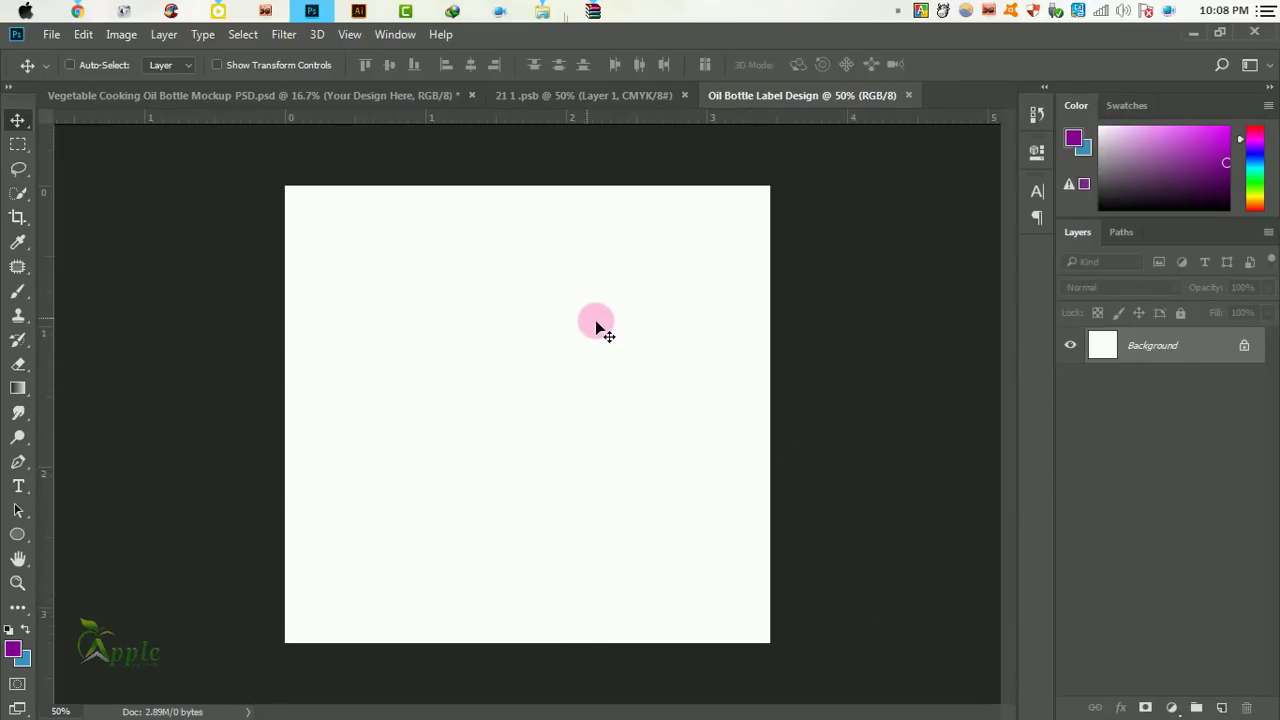
# Place the sunflower photo along the canvas bottom, stretched edge to edge and nudged right.
pyautogui.moveTo(597, 327)
pyautogui.mouseDown()
pyautogui.moveTo(695, 568)
pyautogui.moveTo(655, 568)
pyautogui.mouseUp()
pyautogui.moveTo(394, 470)
pyautogui.mouseDown()
pyautogui.moveTo(290, 440)
pyautogui.moveTo(267, 411)
pyautogui.mouseUp()
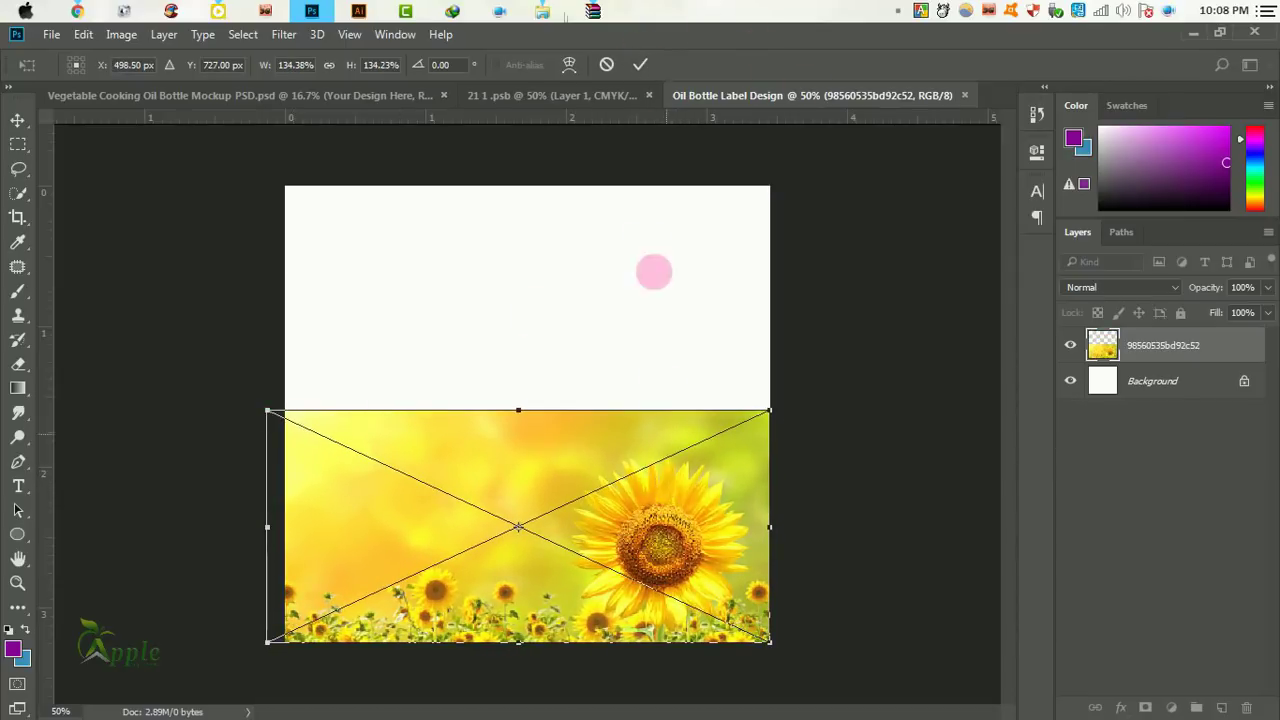
pyautogui.press('Return')
pyautogui.moveTo(666, 277)
pyautogui.mouseDown()
pyautogui.moveTo(643, 483)
pyautogui.moveTo(707, 415)
pyautogui.mouseUp()
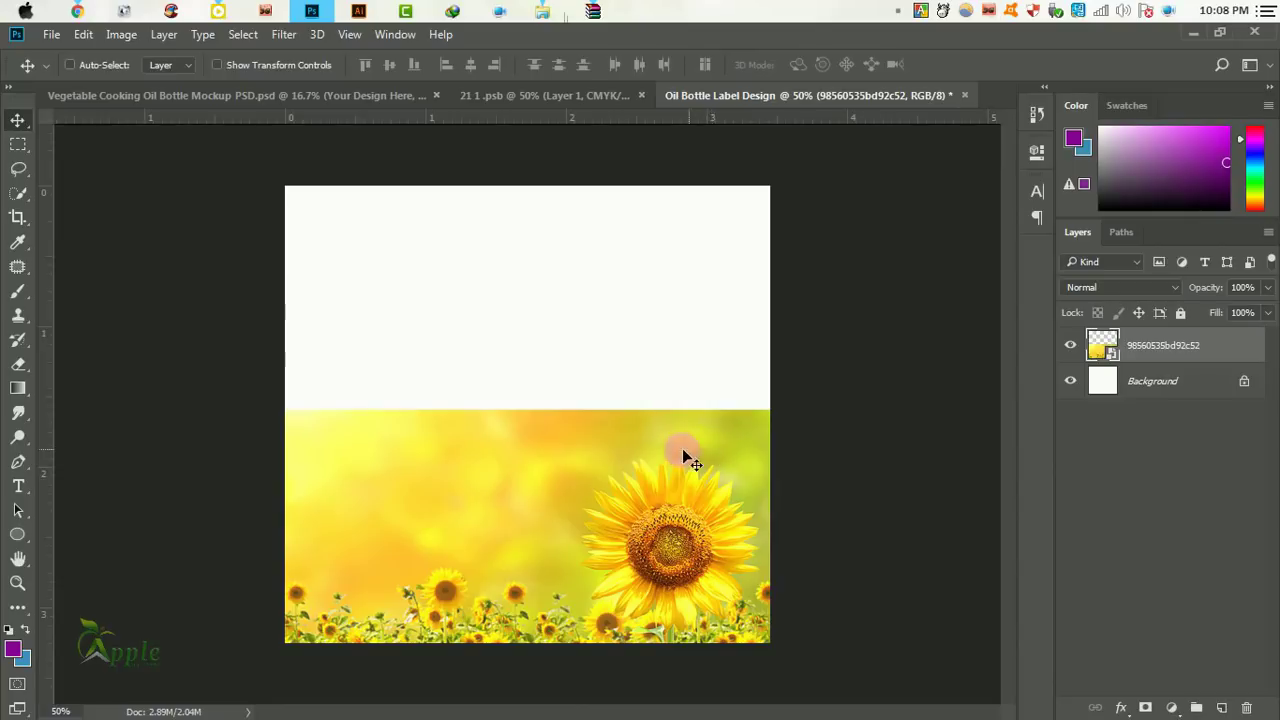
pyautogui.scroll(1, 687, 458)
pyautogui.keyDown('alt'); pyautogui.click(662, 478); pyautogui.keyUp('alt')
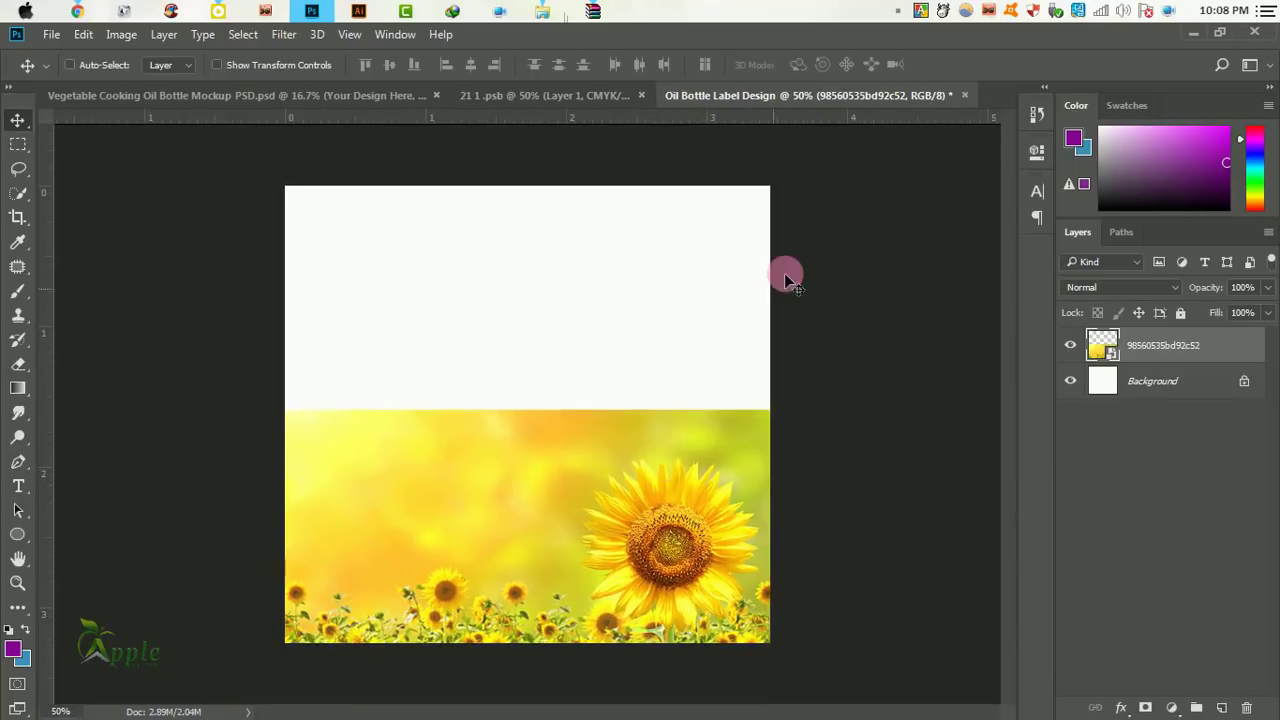
pyautogui.click(566, 12)
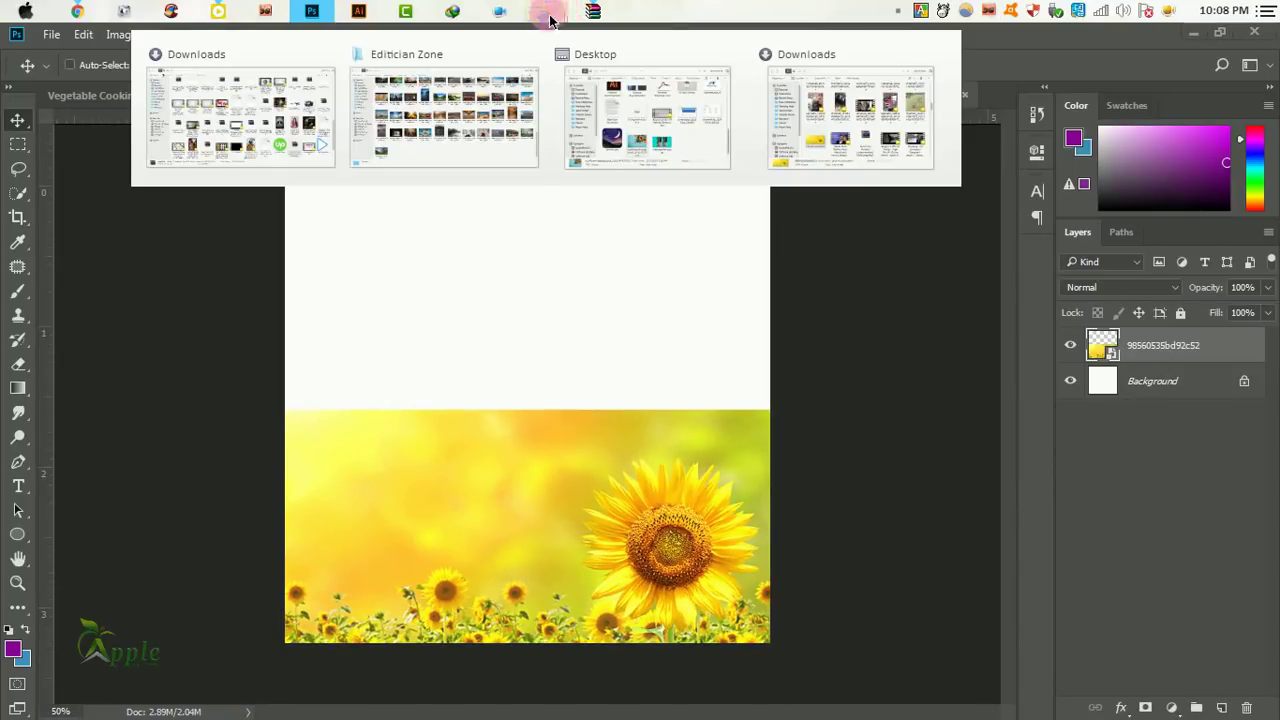
# Bring a Downloads folder window in front of Photoshop, closing the first one opened.
pyautogui.click(272, 130)
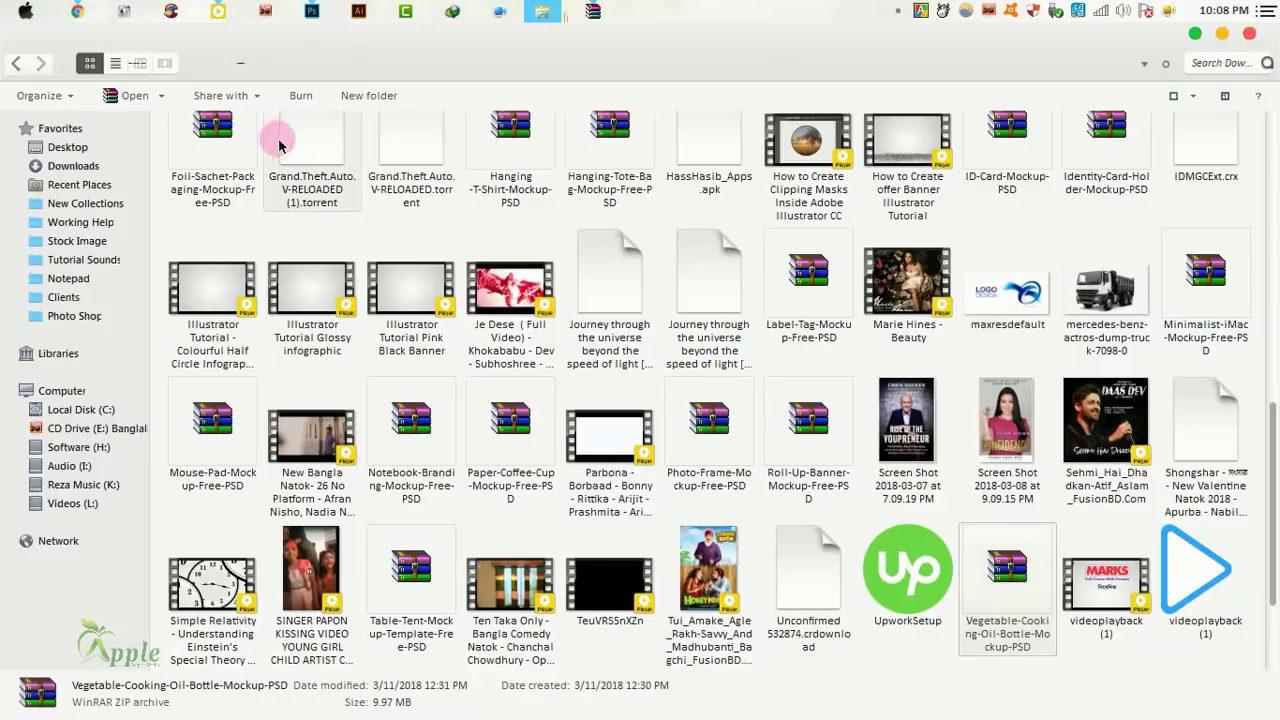
pyautogui.click(1247, 36)
pyautogui.click(542, 12)
pyautogui.click(749, 160)
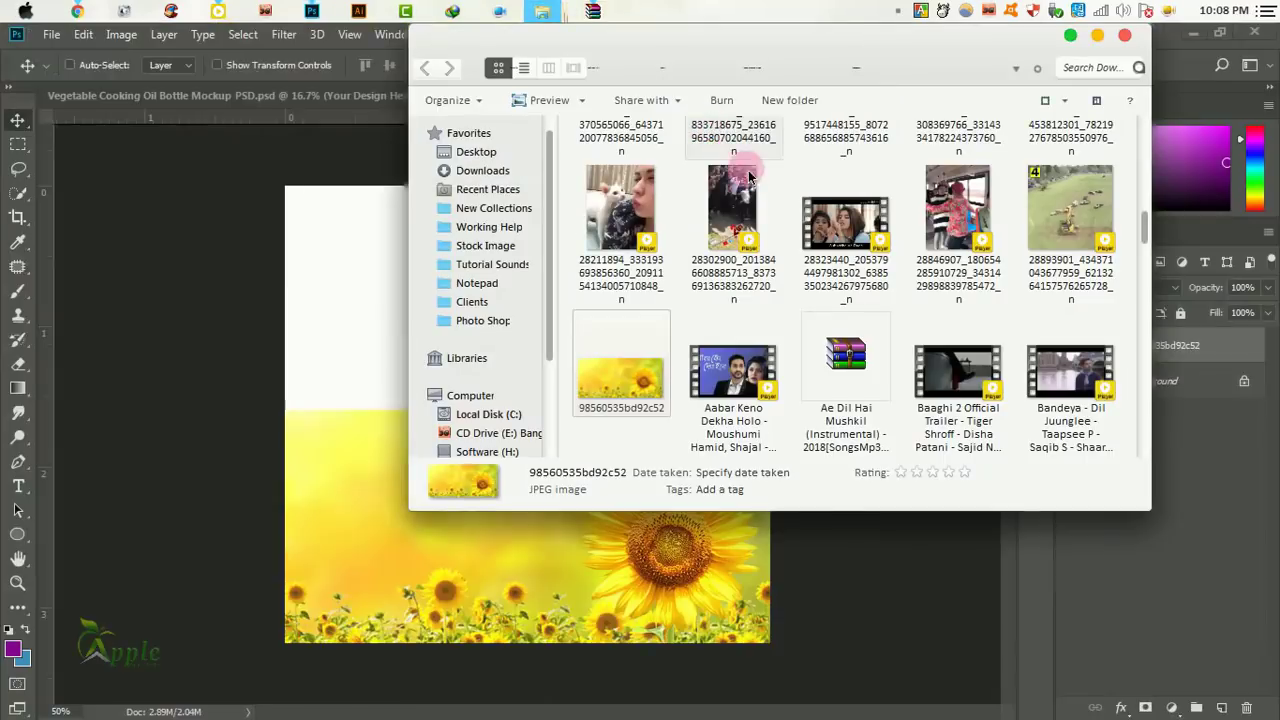
# Scroll through the Downloads file grid to look for the sunflower image 98560535bd92c52.
pyautogui.scroll(-5, 780, 230)
pyautogui.scroll(-5, 809, 277)
pyautogui.scroll(-5, 809, 277)
pyautogui.scroll(-5, 822, 286)
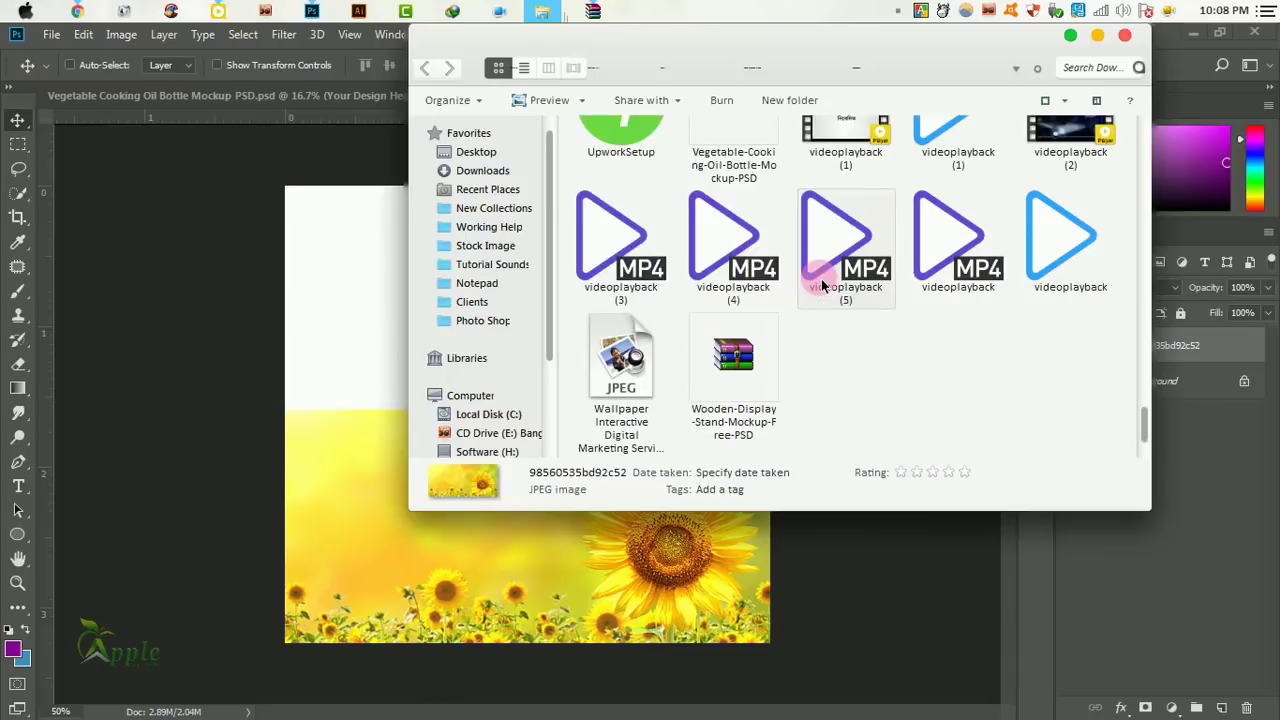
pyautogui.scroll(2, 850, 286)
pyautogui.scroll(5, 900, 286)
pyautogui.scroll(5, 930, 288)
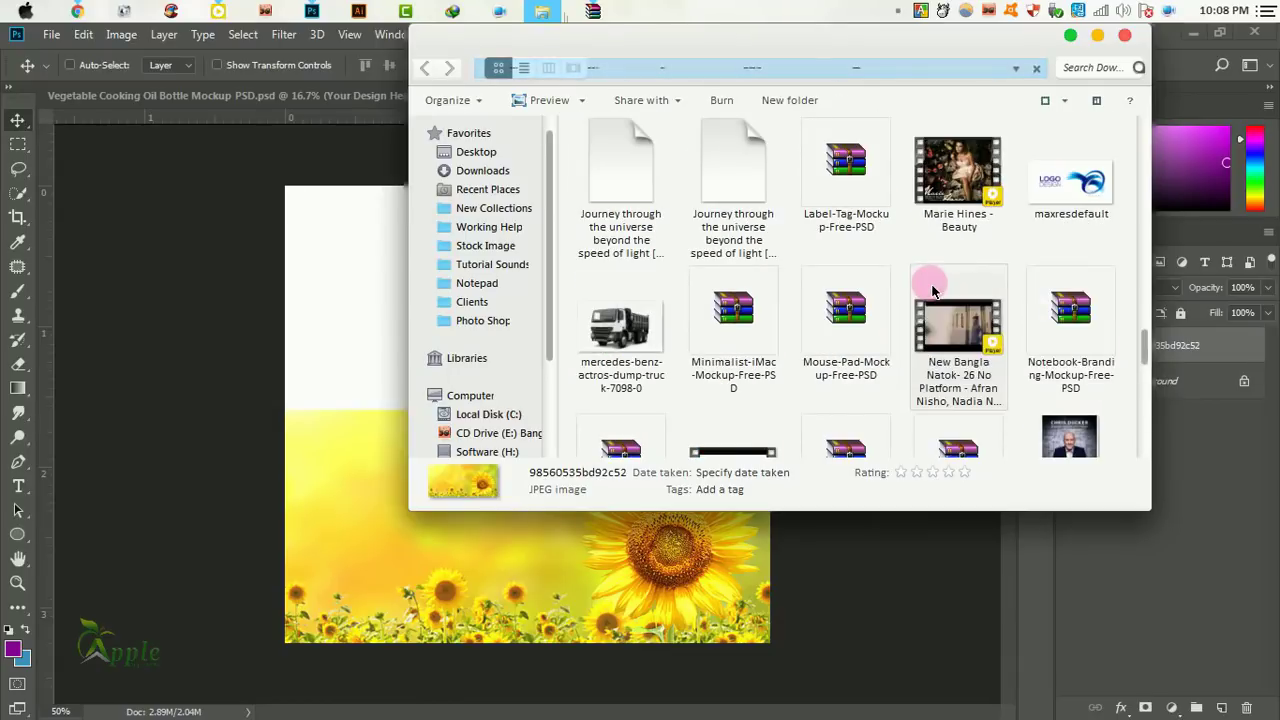
pyautogui.scroll(5, 931, 286)
pyautogui.scroll(5, 931, 285)
pyautogui.scroll(5, 925, 285)
pyautogui.scroll(5, 915, 284)
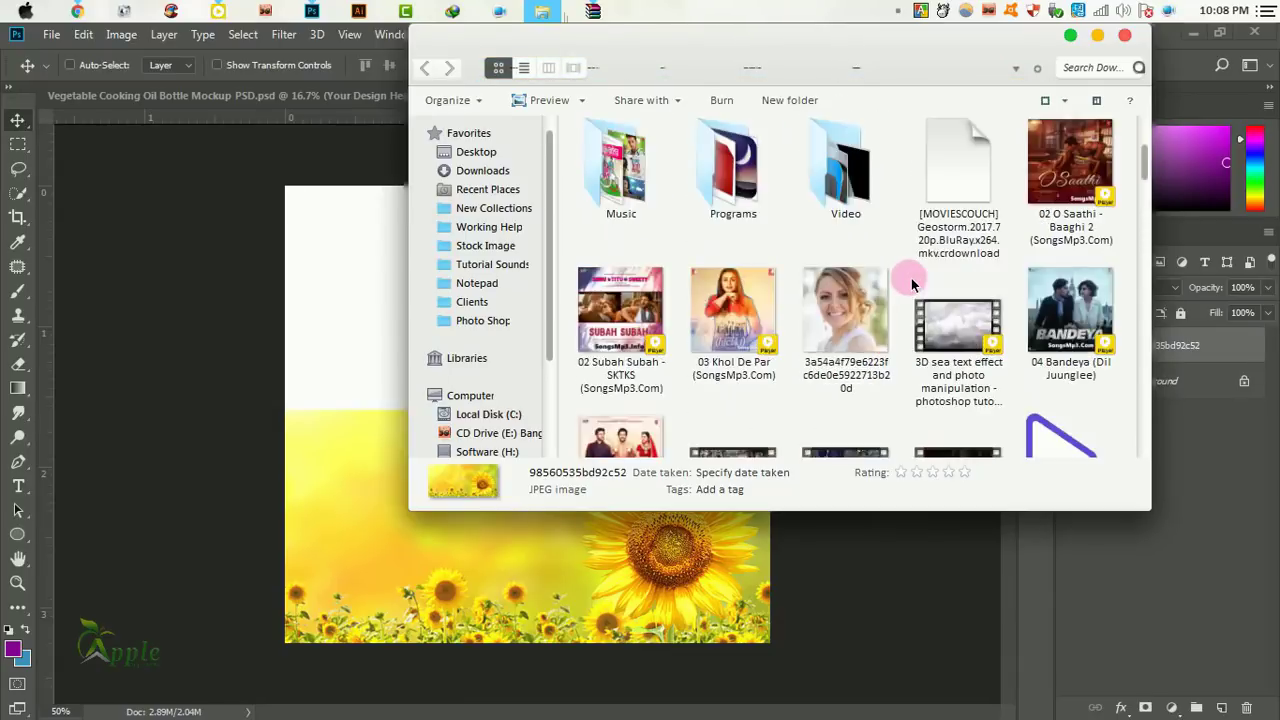
pyautogui.scroll(2, 911, 284)
pyautogui.scroll(-2, 911, 284)
pyautogui.scroll(-5, 911, 284)
pyautogui.scroll(-3, 911, 284)
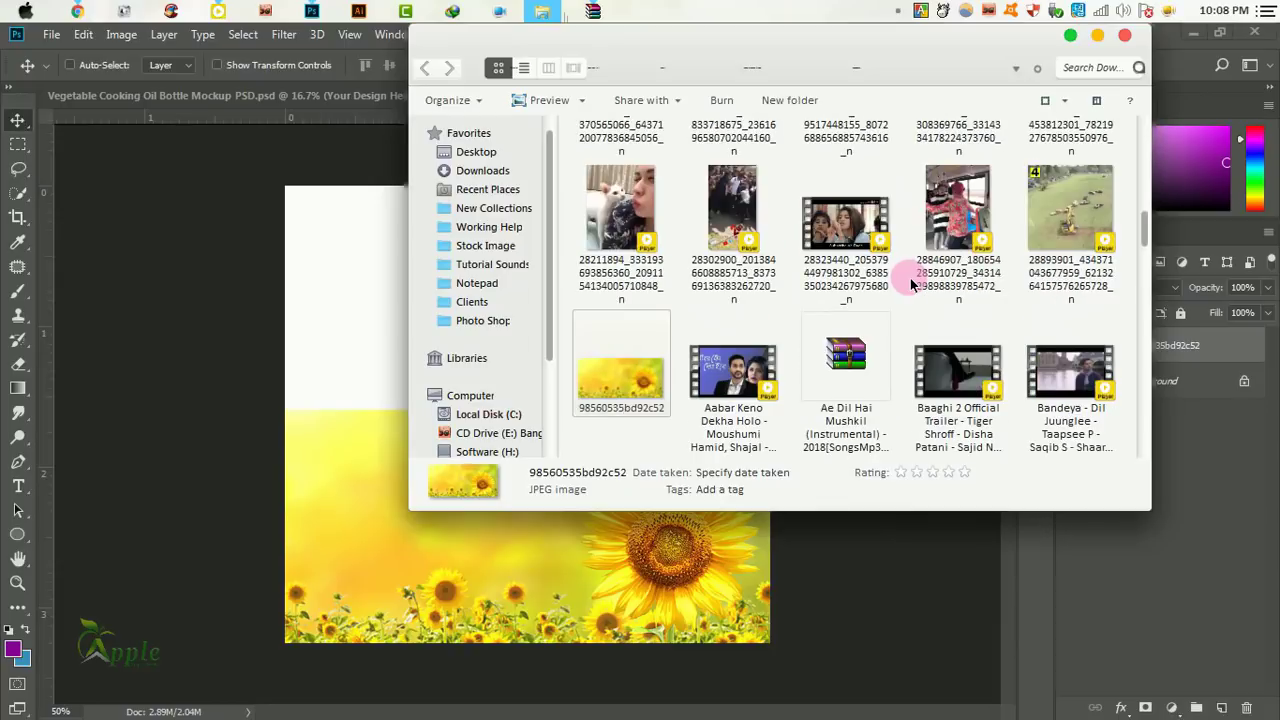
pyautogui.scroll(-2, 911, 284)
pyautogui.scroll(-5, 911, 284)
pyautogui.scroll(-5, 911, 285)
pyautogui.scroll(-5, 911, 286)
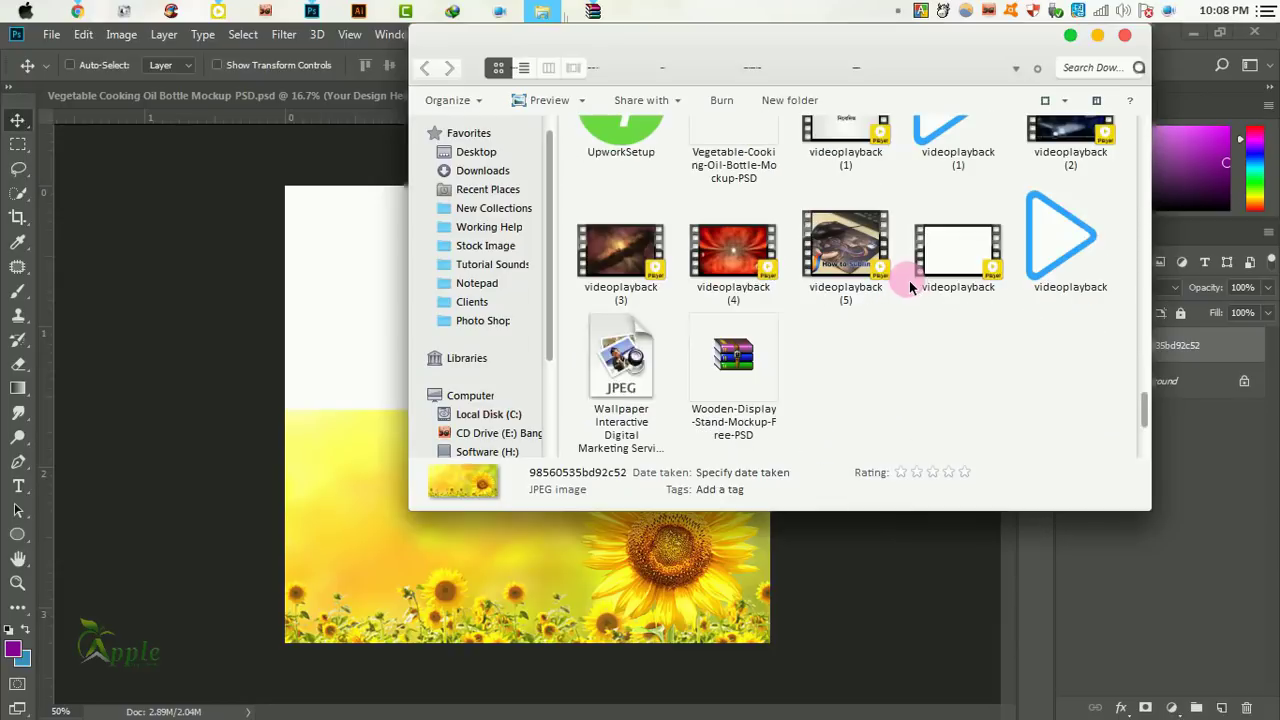
# Reveal the Chrome sunflower download in its folder and drag the vertical sunflower photo into Photoshop.
pyautogui.click(1124, 35)
pyautogui.click(80, 10)
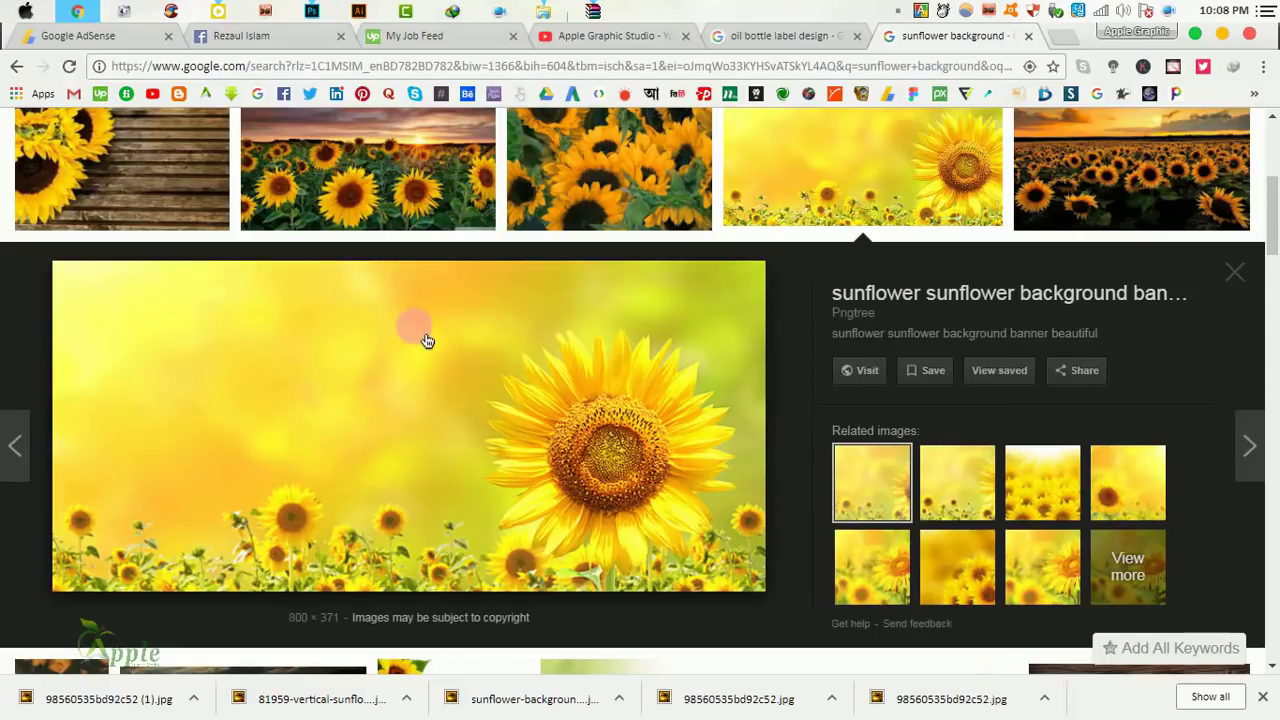
pyautogui.rightClick(268, 698)
pyautogui.click(323, 662)
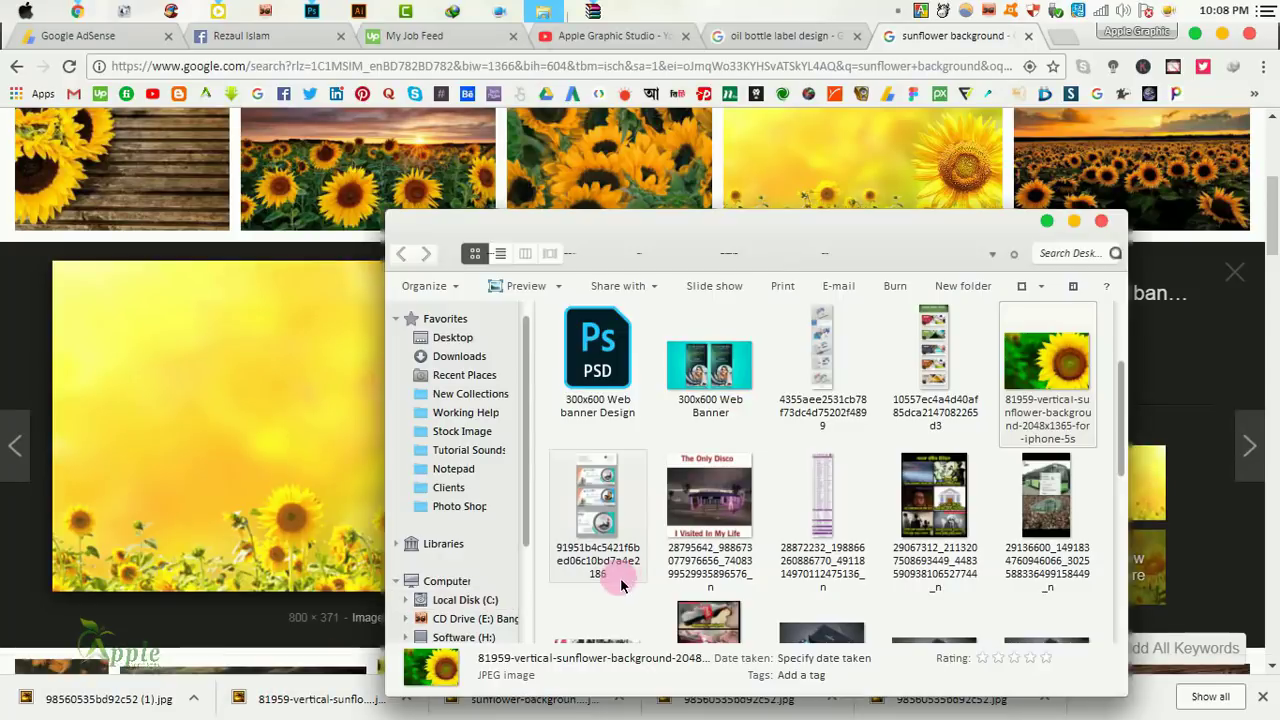
pyautogui.moveTo(1035, 381)
pyautogui.mouseDown()
pyautogui.moveTo(469, 204)
pyautogui.moveTo(496, 248)
pyautogui.mouseUp()
# Drop the vertical sunflower photo on the canvas and mirror it left-to-right.
pyautogui.moveTo(608, 317); pyautogui.dragTo(630, 365)
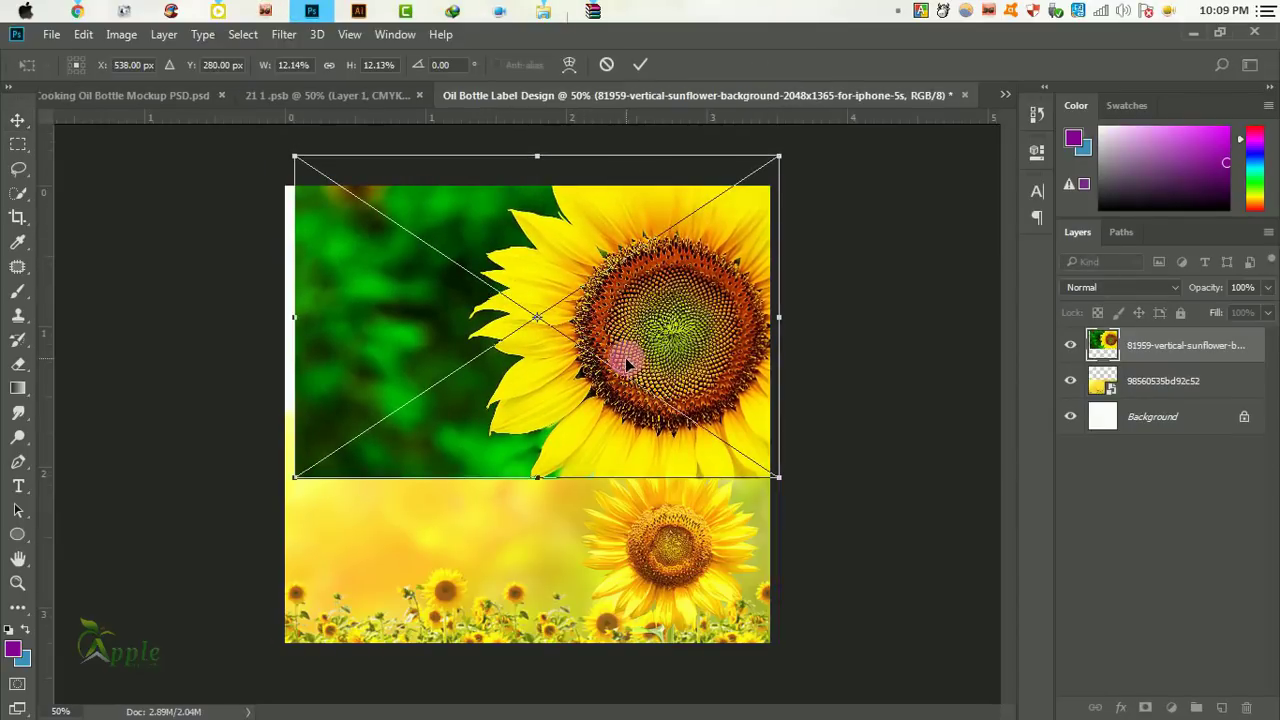
pyautogui.rightClick(617, 358)
pyautogui.click(686, 640)
pyautogui.rightClick(698, 450)
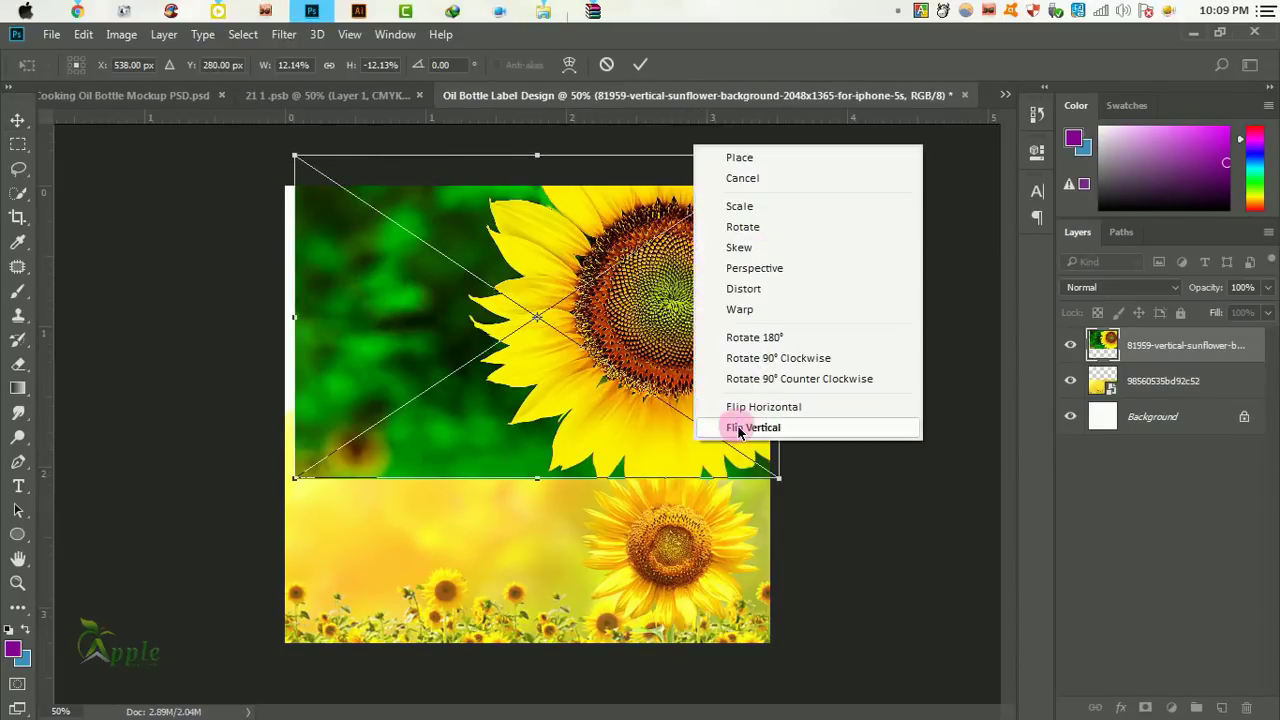
pyautogui.click(763, 407)
pyautogui.rightClick(657, 392)
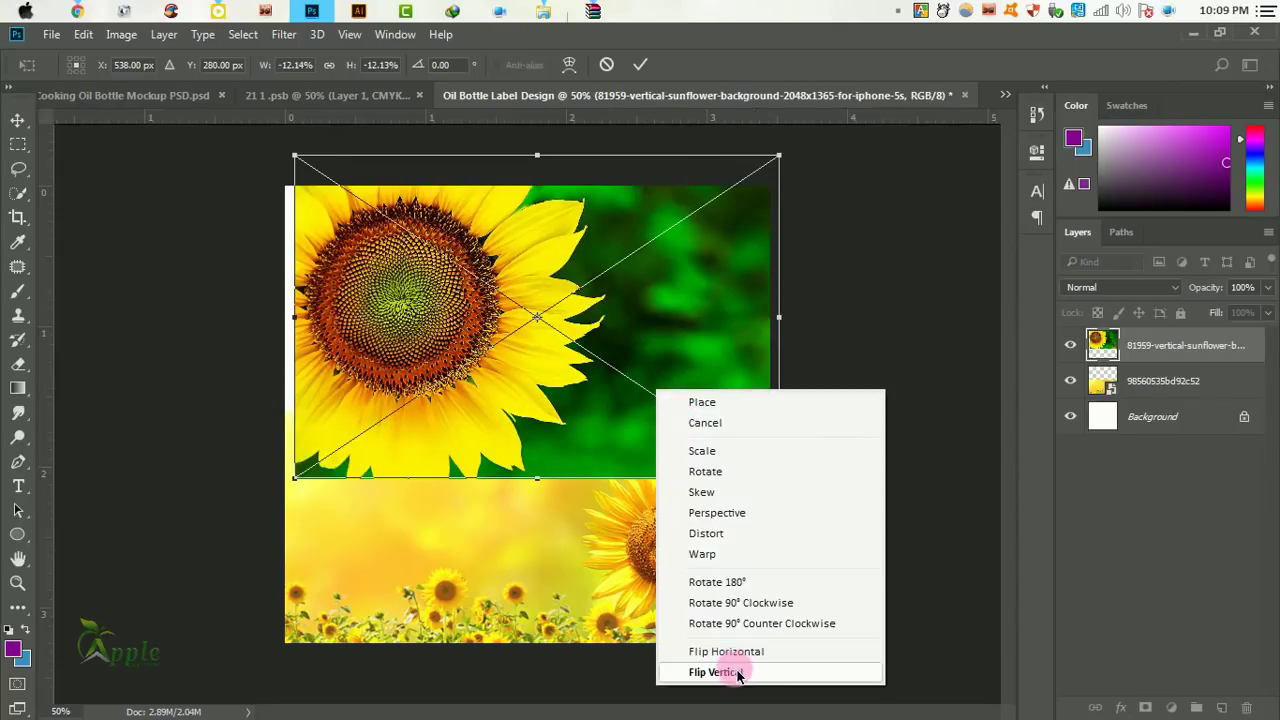
pyautogui.click(738, 676)
# Enlarge the mirrored sunflower photo over the upper canvas and commit the transform.
pyautogui.moveTo(614, 363)
pyautogui.mouseDown()
pyautogui.moveTo(594, 326)
pyautogui.moveTo(600, 345)
pyautogui.mouseUp()
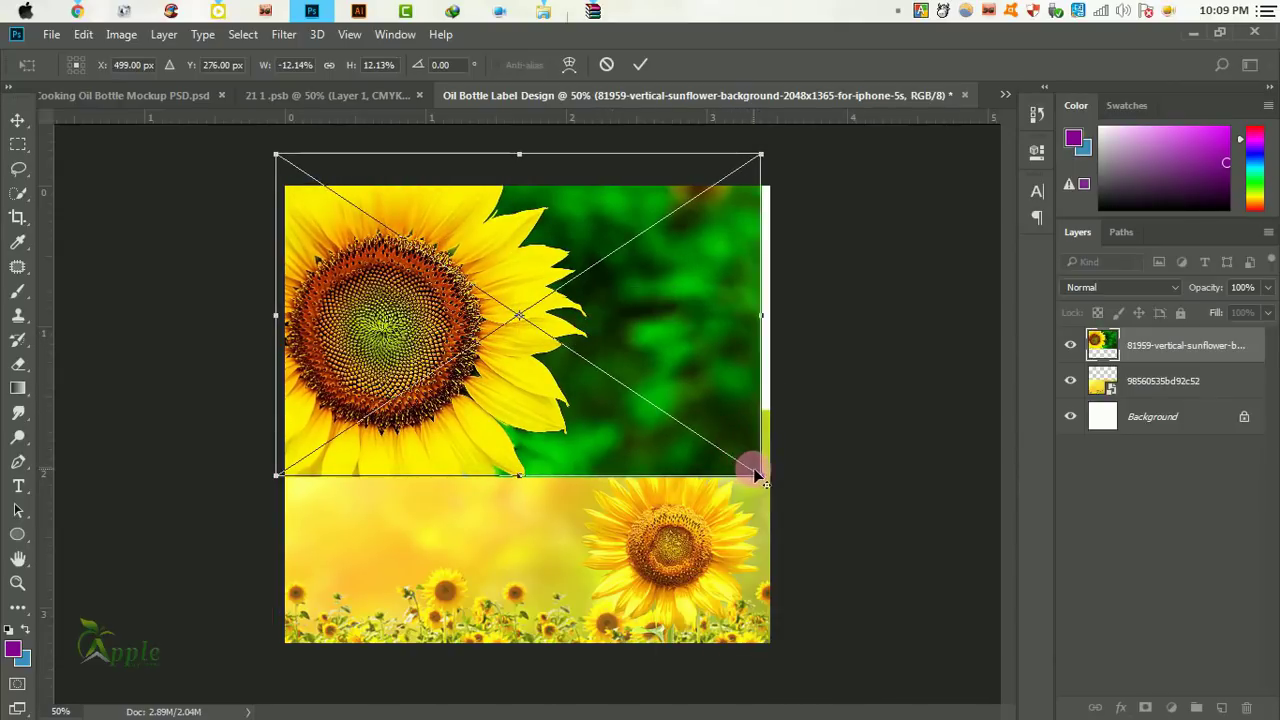
pyautogui.moveTo(756, 476); pyautogui.dragTo(777, 494)
pyautogui.moveTo(680, 377); pyautogui.dragTo(682, 413)
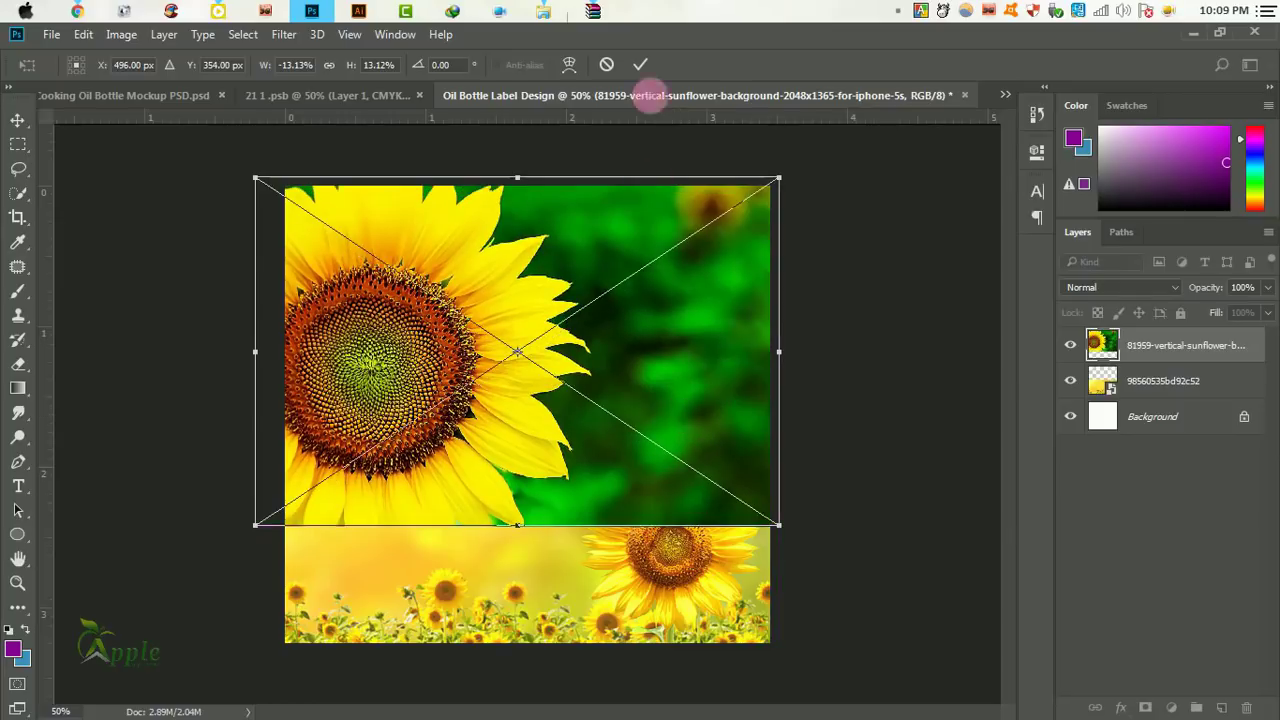
pyautogui.click(641, 66)
# Add a white layer mask and fade the green sunflower photo downward with a gradient.
pyautogui.click(1146, 708)
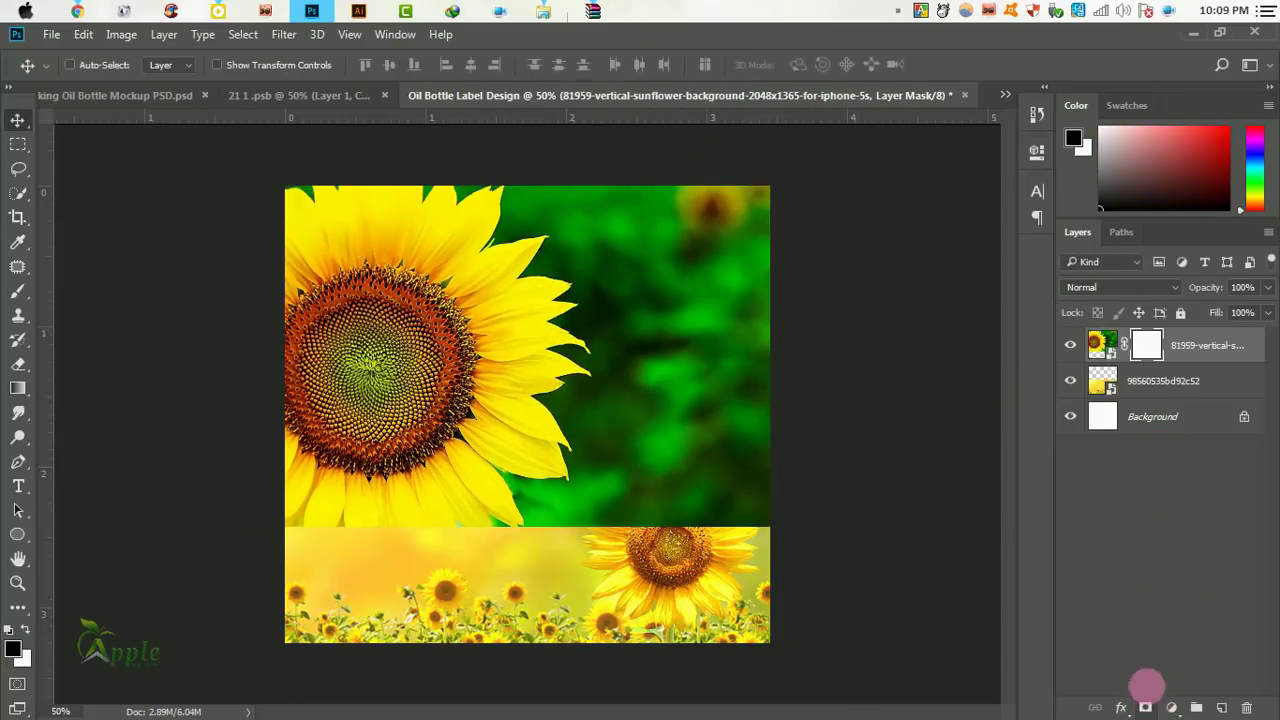
pyautogui.click(18, 388)
pyautogui.moveTo(535, 537)
pyautogui.mouseDown()
pyautogui.moveTo(541, 386)
pyautogui.moveTo(550, 405)
pyautogui.mouseUp()
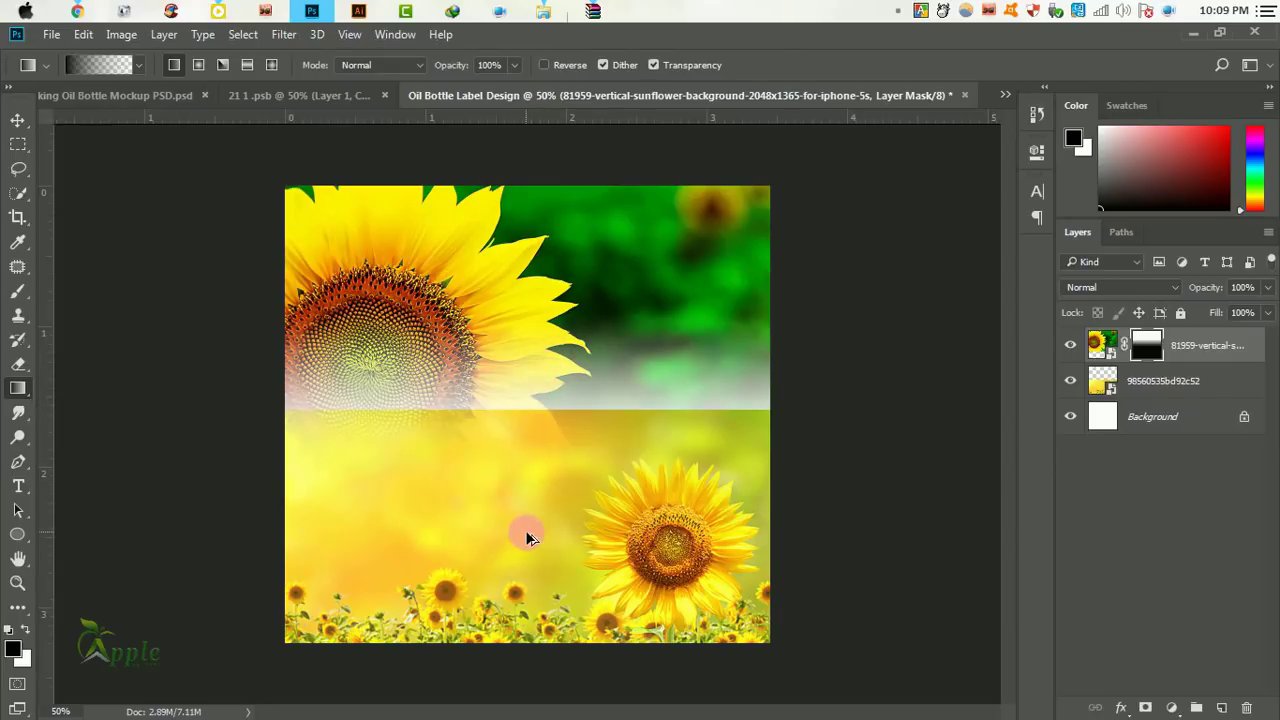
pyautogui.moveTo(528, 538); pyautogui.dragTo(532, 340)
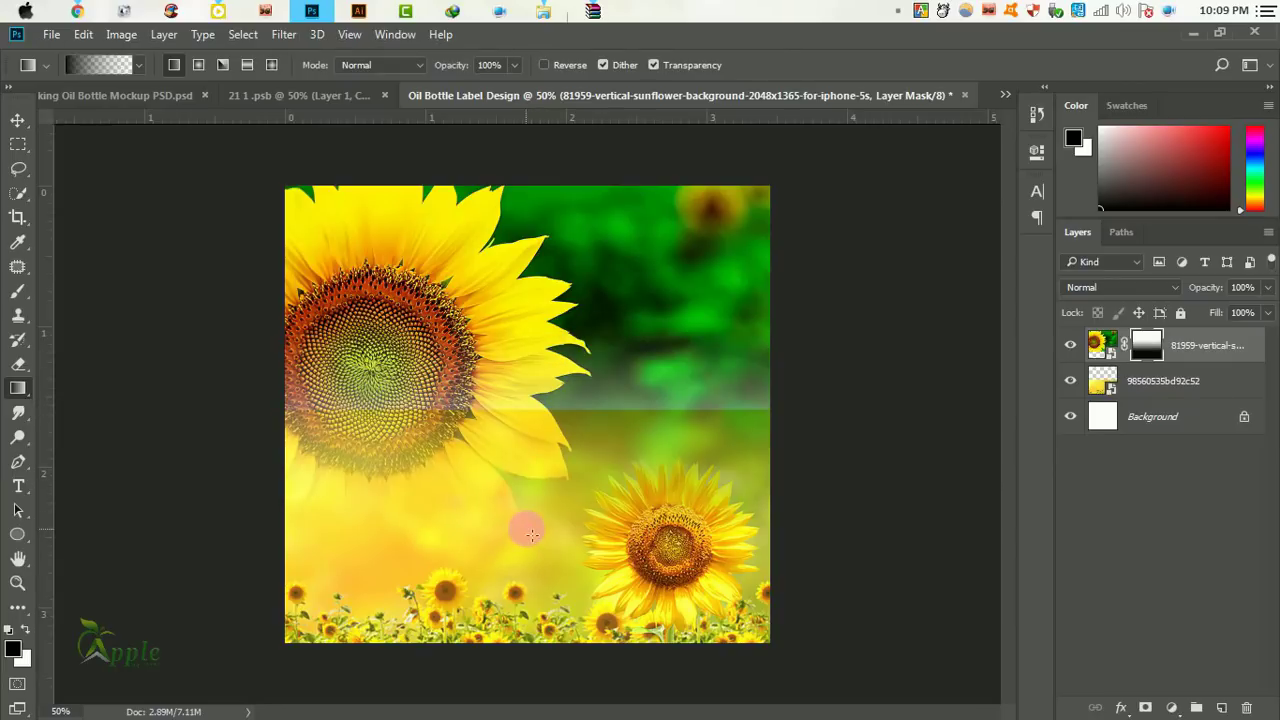
pyautogui.click(18, 120)
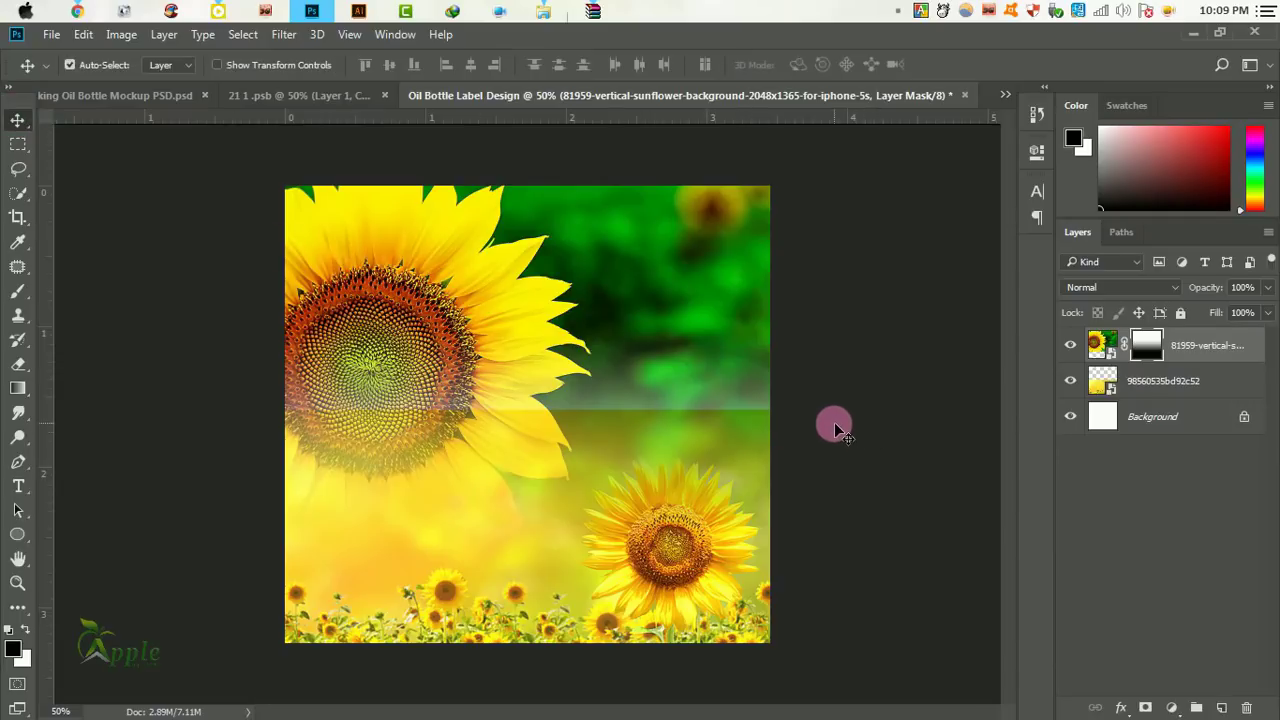
# Enlarge the top sunflower photo slightly with Free Transform.
pyautogui.hotkey('ctrl', 't')
pyautogui.hotkey('ctrl', '-')
pyautogui.hotkey('ctrl', '-')
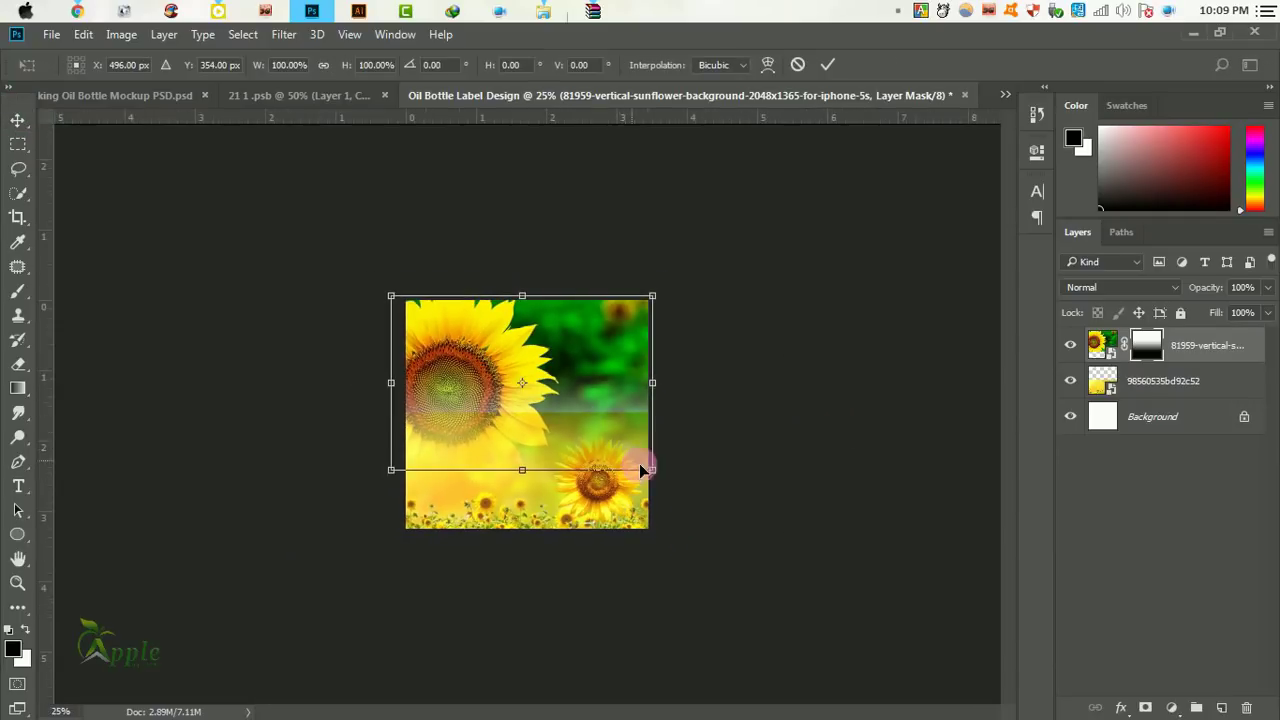
pyautogui.moveTo(670, 483); pyautogui.dragTo(702, 509)
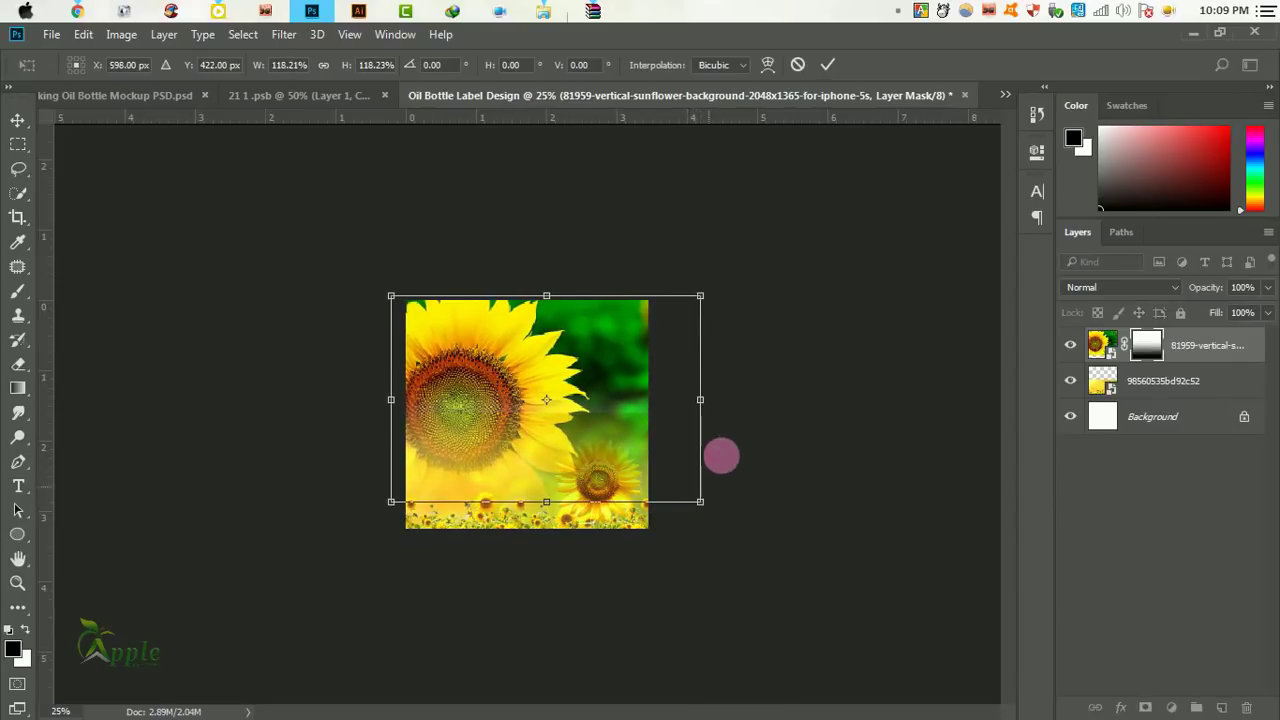
pyautogui.click(797, 64)
pyautogui.hotkey('ctrl', '+')
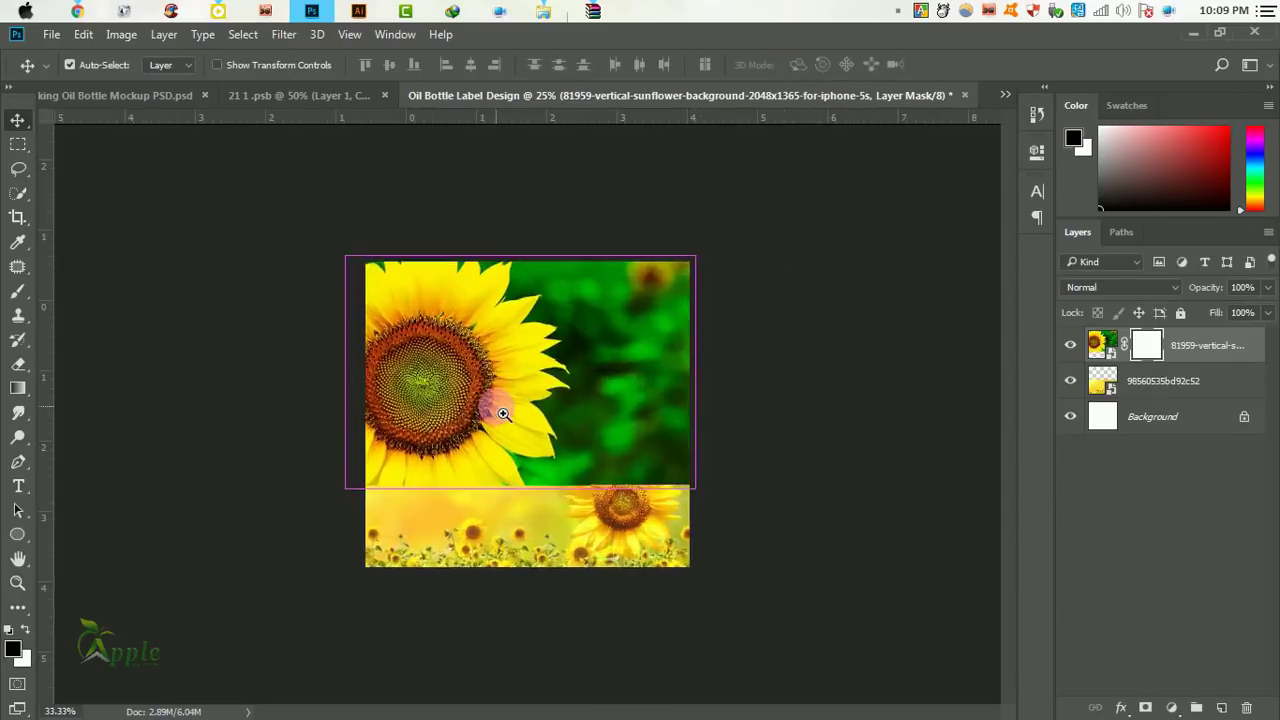
# Redo the mask gradient to blend green into yellow, then nudge the photo left.
pyautogui.click(30, 387)
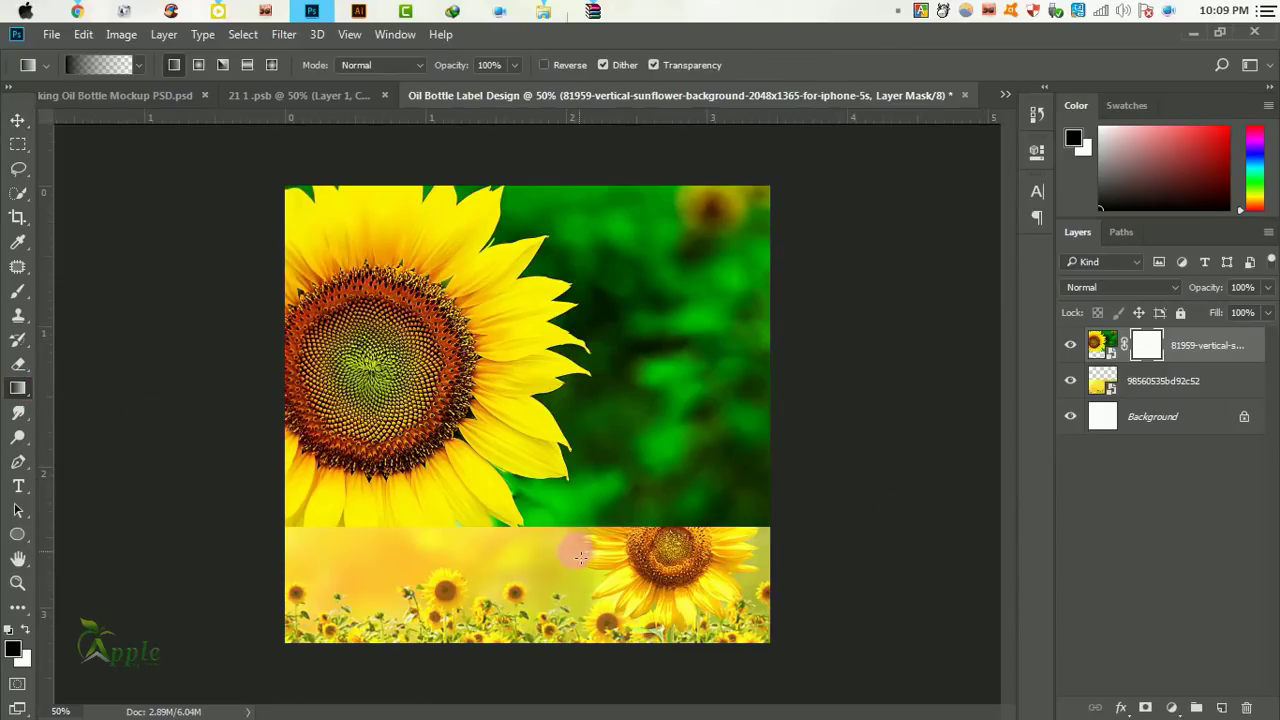
pyautogui.moveTo(562, 451); pyautogui.dragTo(546, 471)
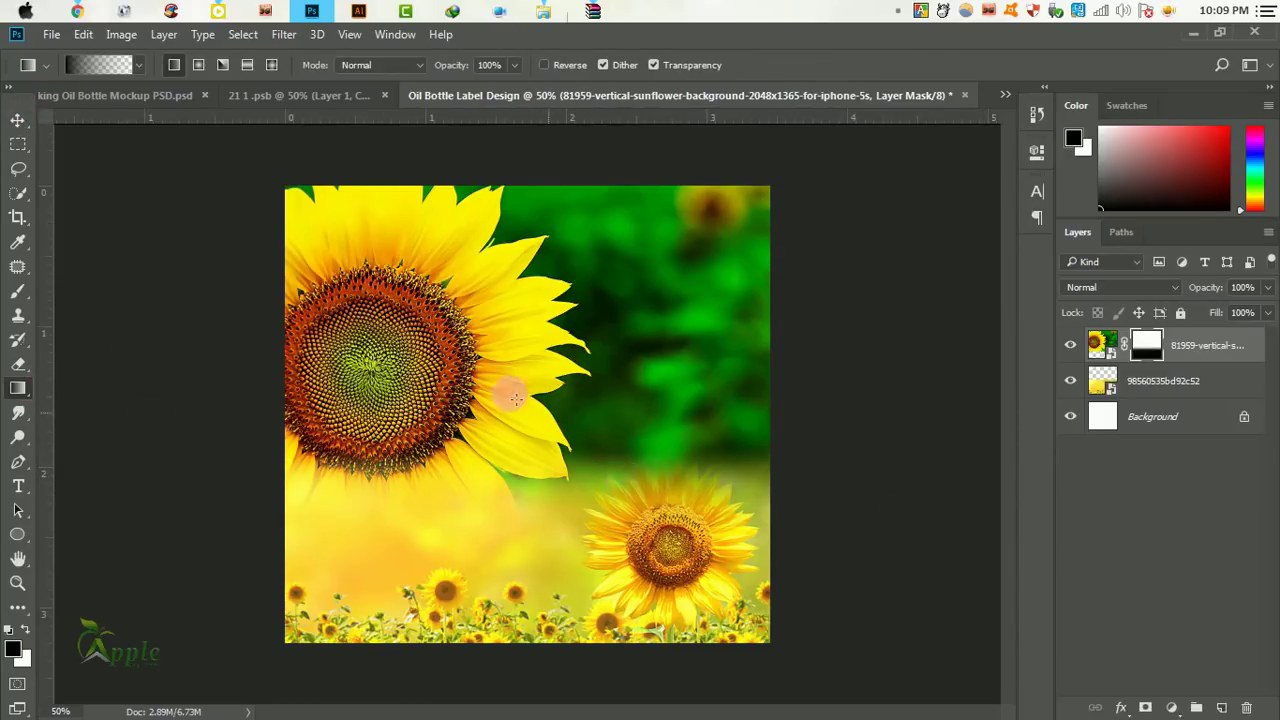
pyautogui.moveTo(679, 500); pyautogui.dragTo(679, 498)
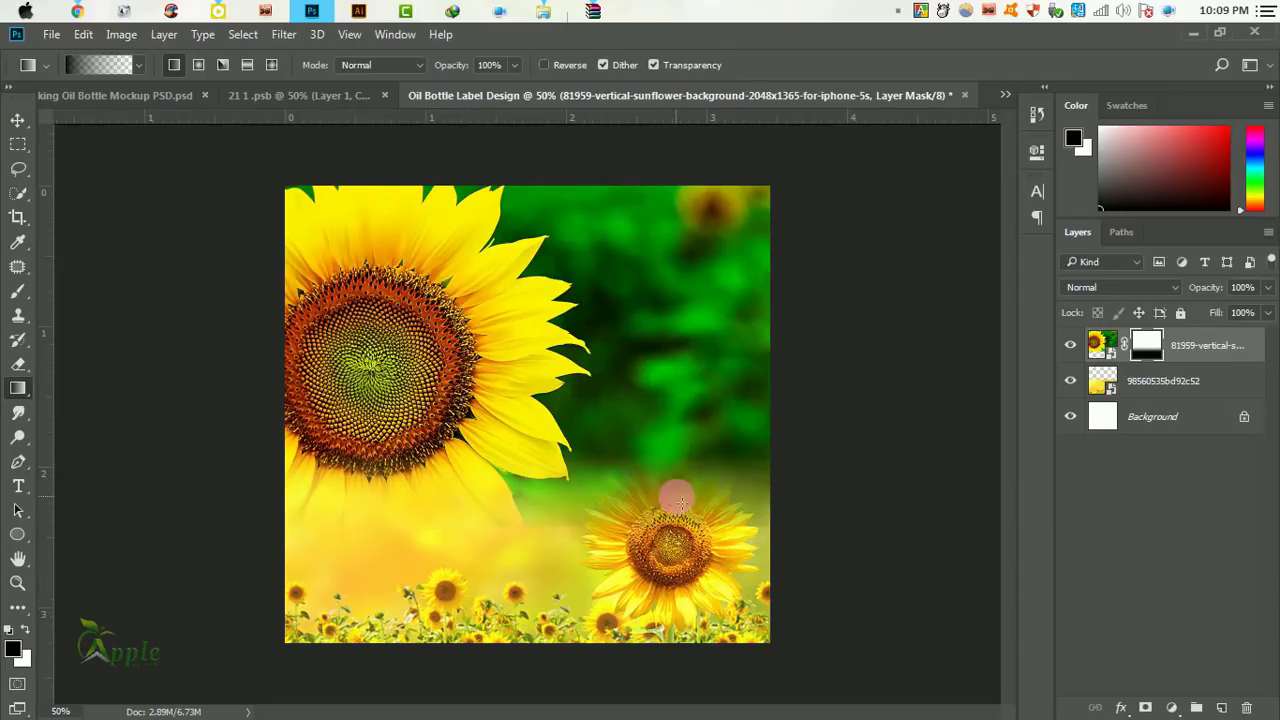
pyautogui.moveTo(547, 430); pyautogui.dragTo(547, 432)
pyautogui.moveTo(563, 537); pyautogui.dragTo(560, 530)
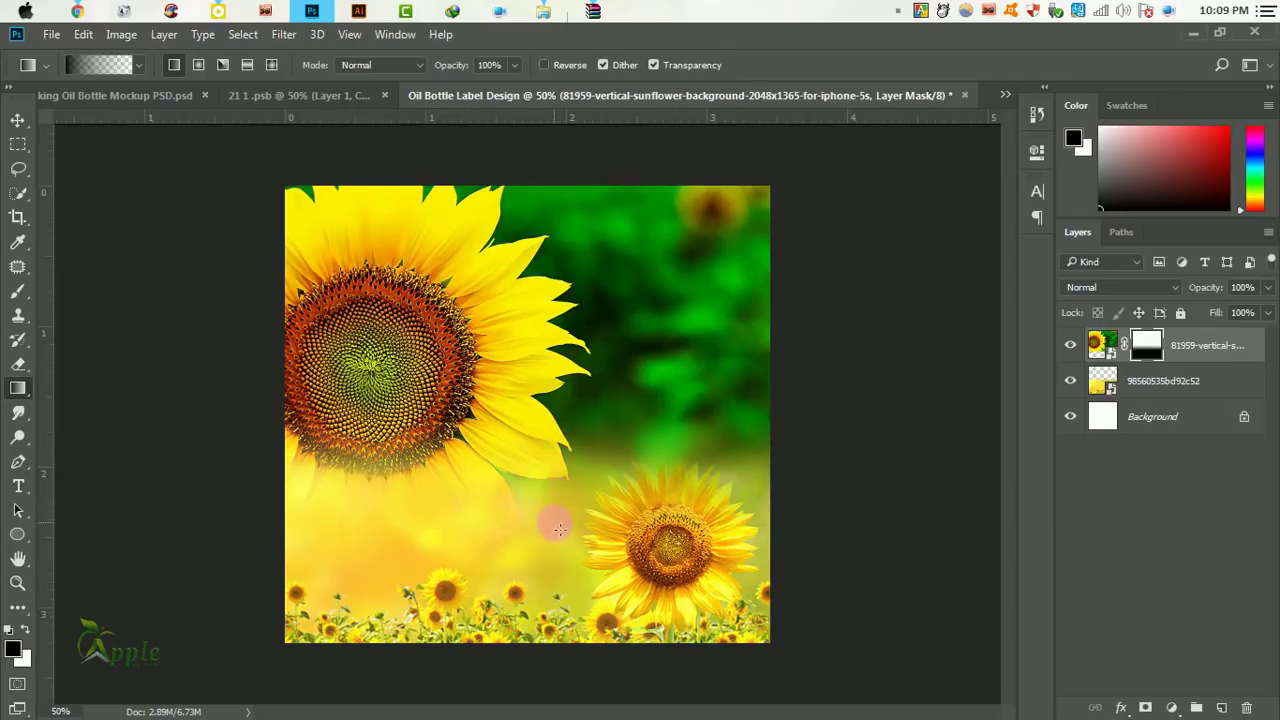
pyautogui.click(18, 120)
pyautogui.keyDown('ctrl'); pyautogui.click(708, 388); pyautogui.keyUp('ctrl')
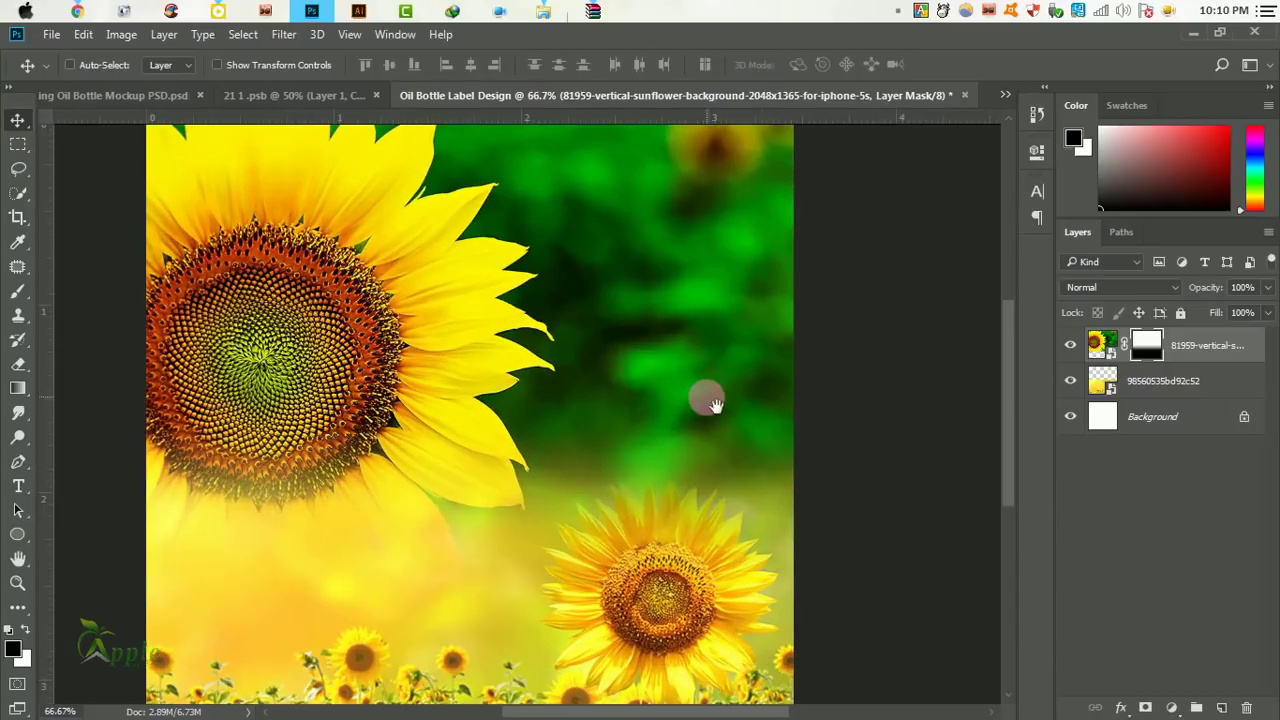
pyautogui.keyDown('ctrl'); pyautogui.keyDown('alt'); pyautogui.click(610, 368); pyautogui.keyUp('alt'); pyautogui.keyUp('ctrl')
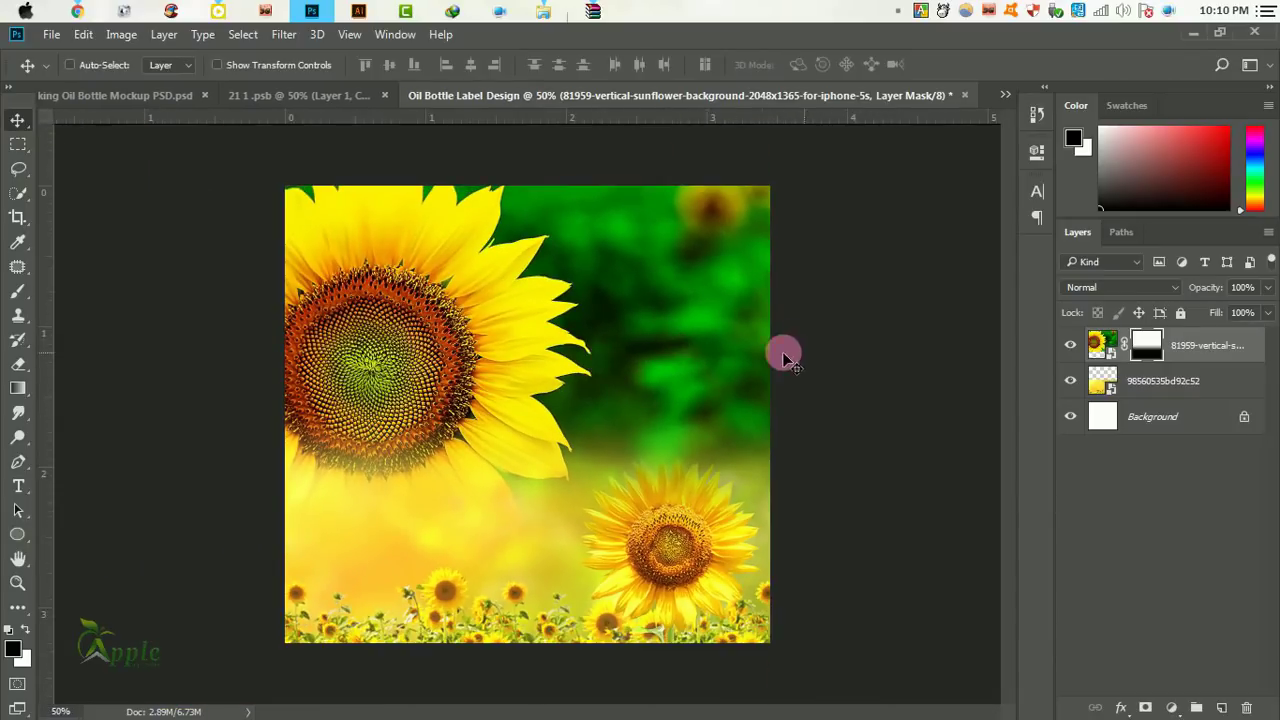
pyautogui.moveTo(752, 356); pyautogui.dragTo(735, 355)
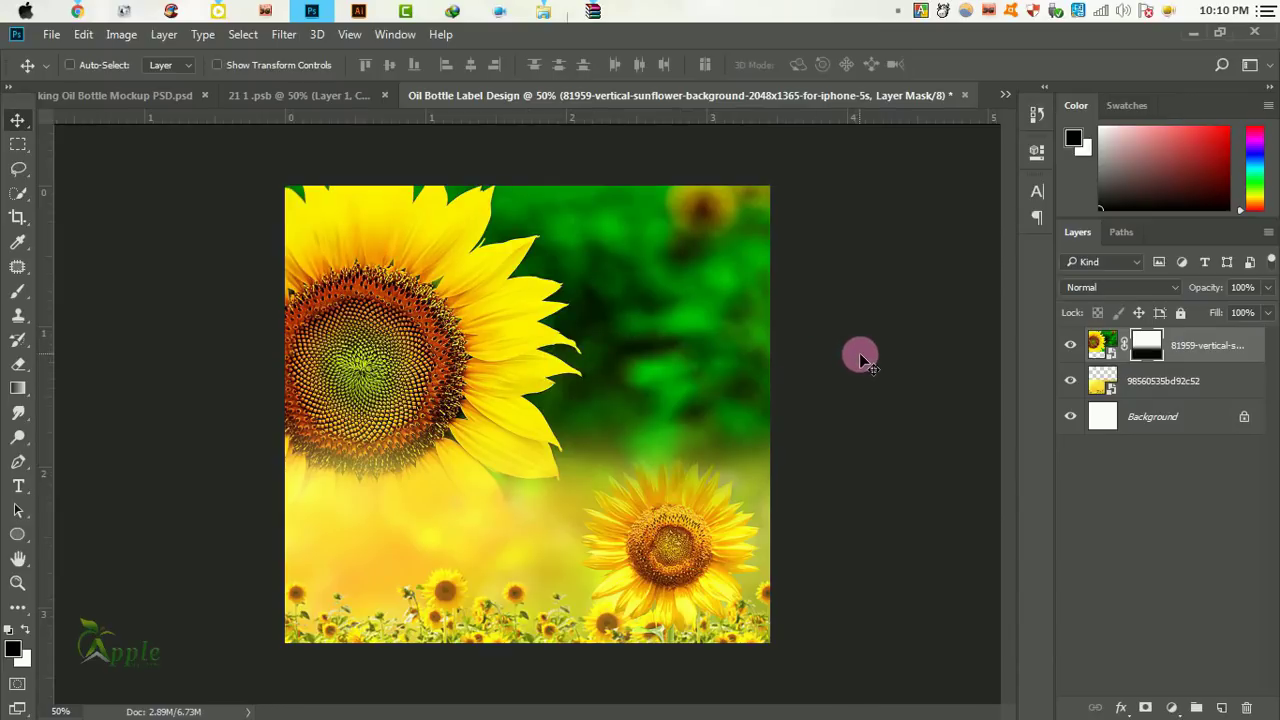
pyautogui.moveTo(543, 11)
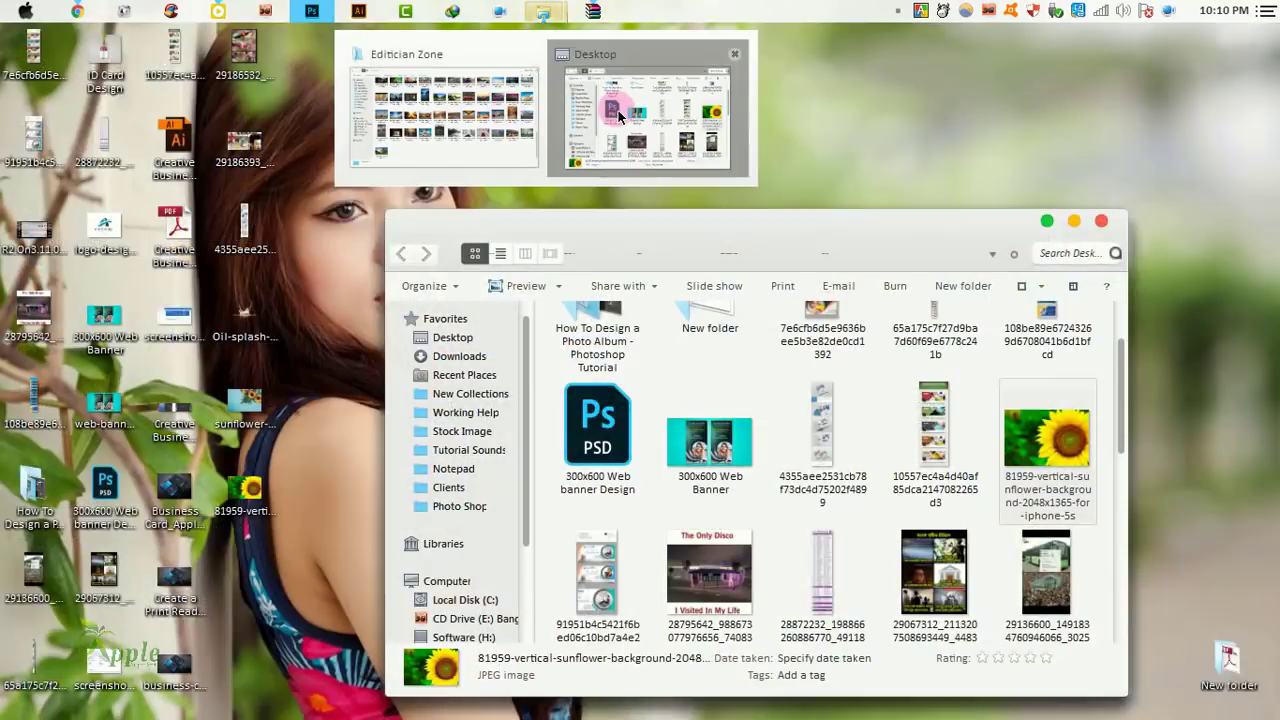
# Find Oil-splash-single-4 in the desktop file window and drag it into Photoshop.
pyautogui.click(647, 118)
pyautogui.scroll(-5, 933, 433)
pyautogui.scroll(-5, 933, 433)
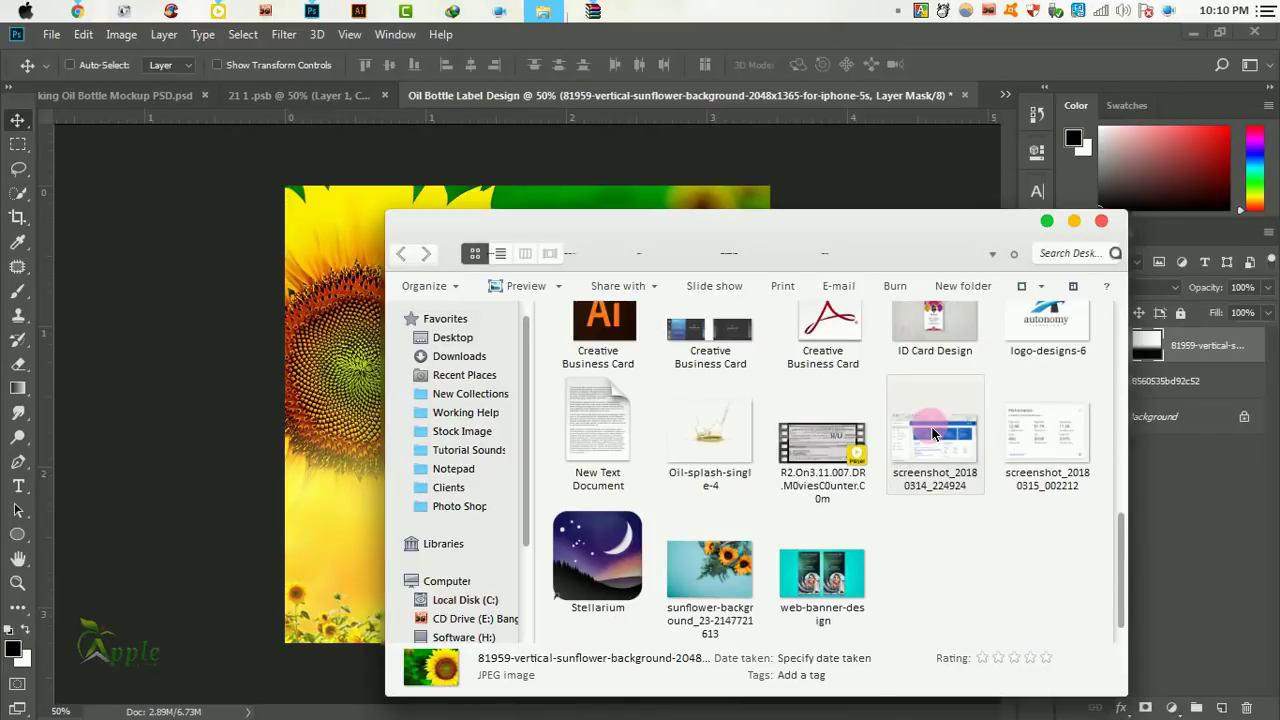
pyautogui.scroll(3, 933, 433)
pyautogui.scroll(5, 933, 435)
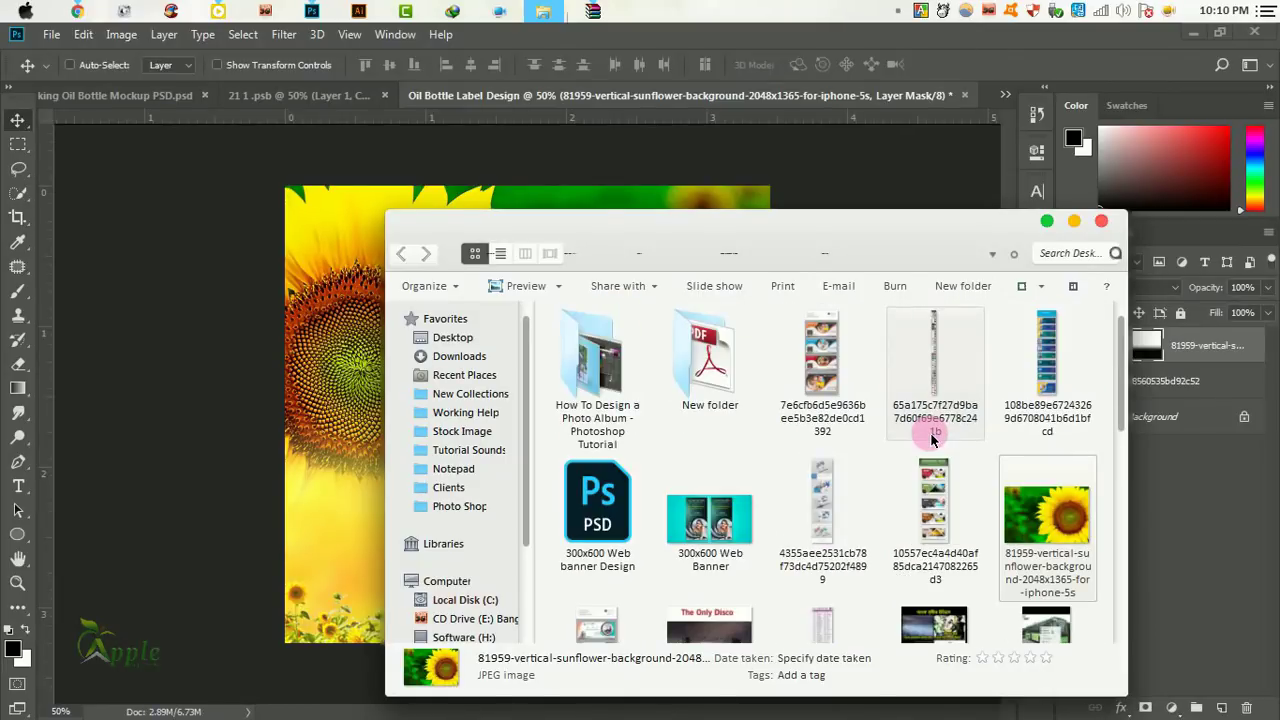
pyautogui.scroll(-5, 933, 435)
pyautogui.scroll(-5, 933, 435)
pyautogui.moveTo(710, 430); pyautogui.dragTo(337, 337)
# Place the Oil-splash PNG, shrunk to about 6% over the green upper-right area.
pyautogui.moveTo(457, 363); pyautogui.dragTo(777, 391)
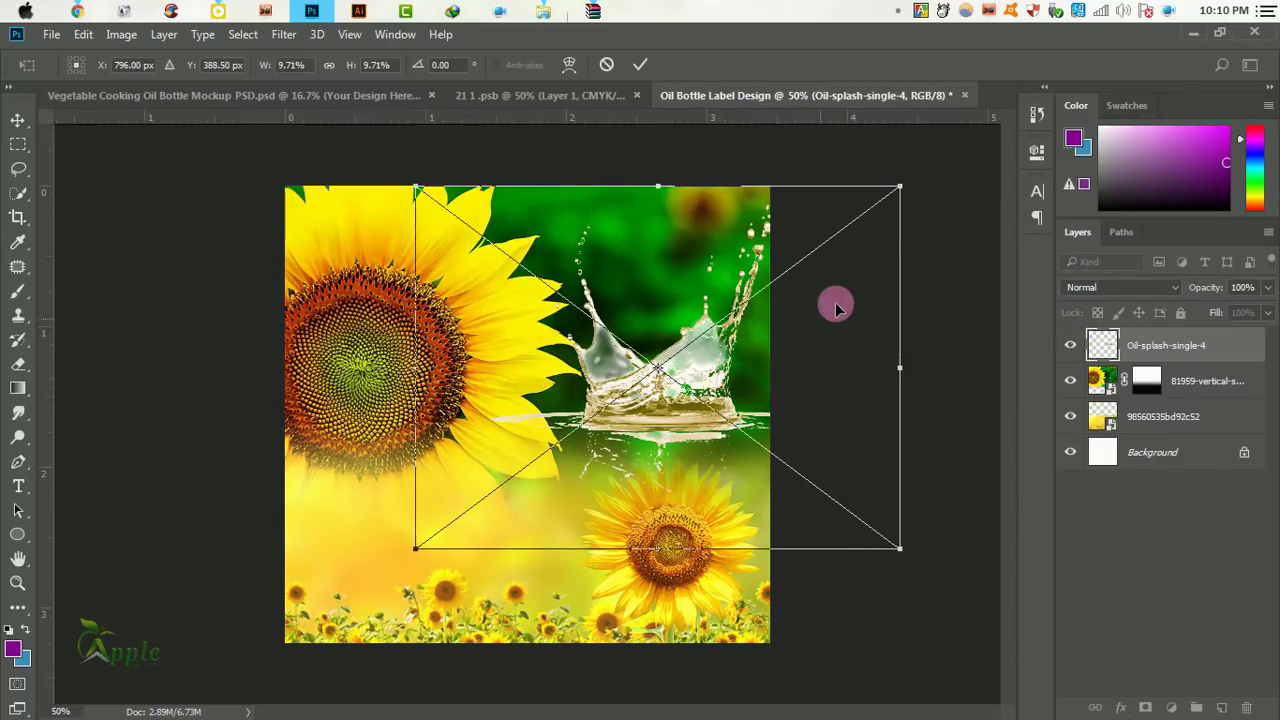
pyautogui.moveTo(899, 189); pyautogui.dragTo(813, 257)
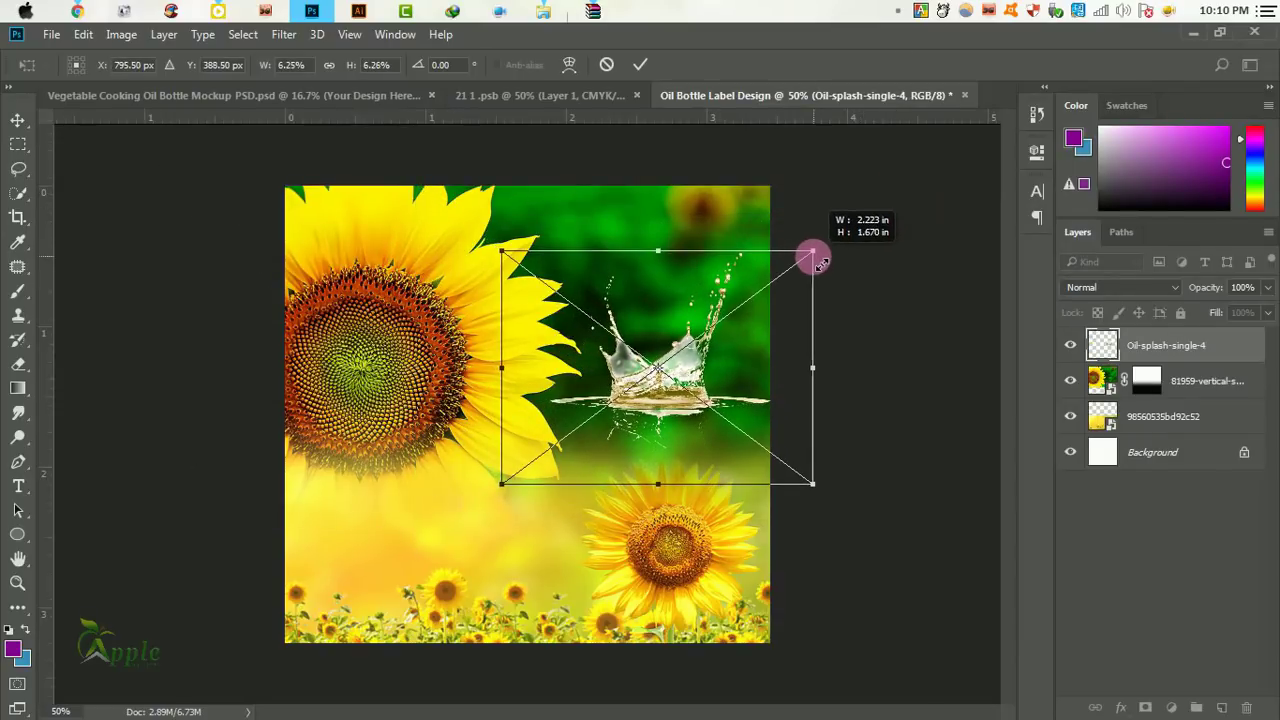
pyautogui.click(640, 64)
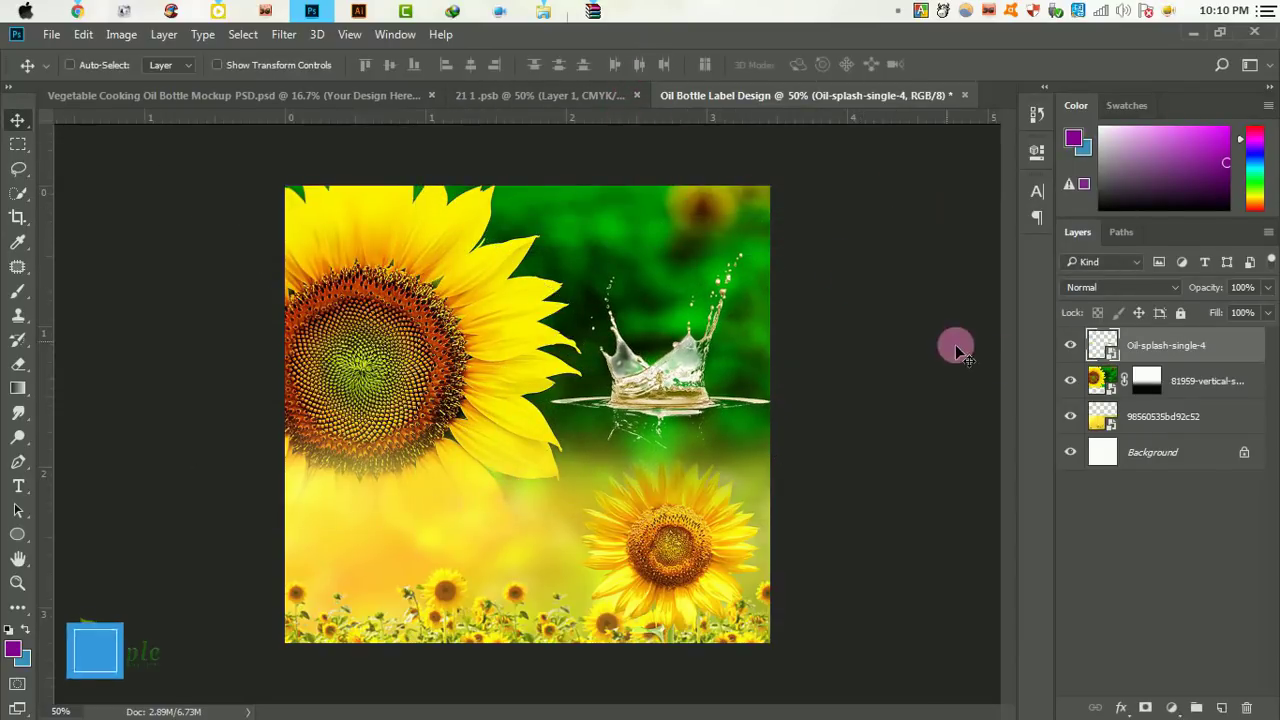
pyautogui.click(1150, 380)
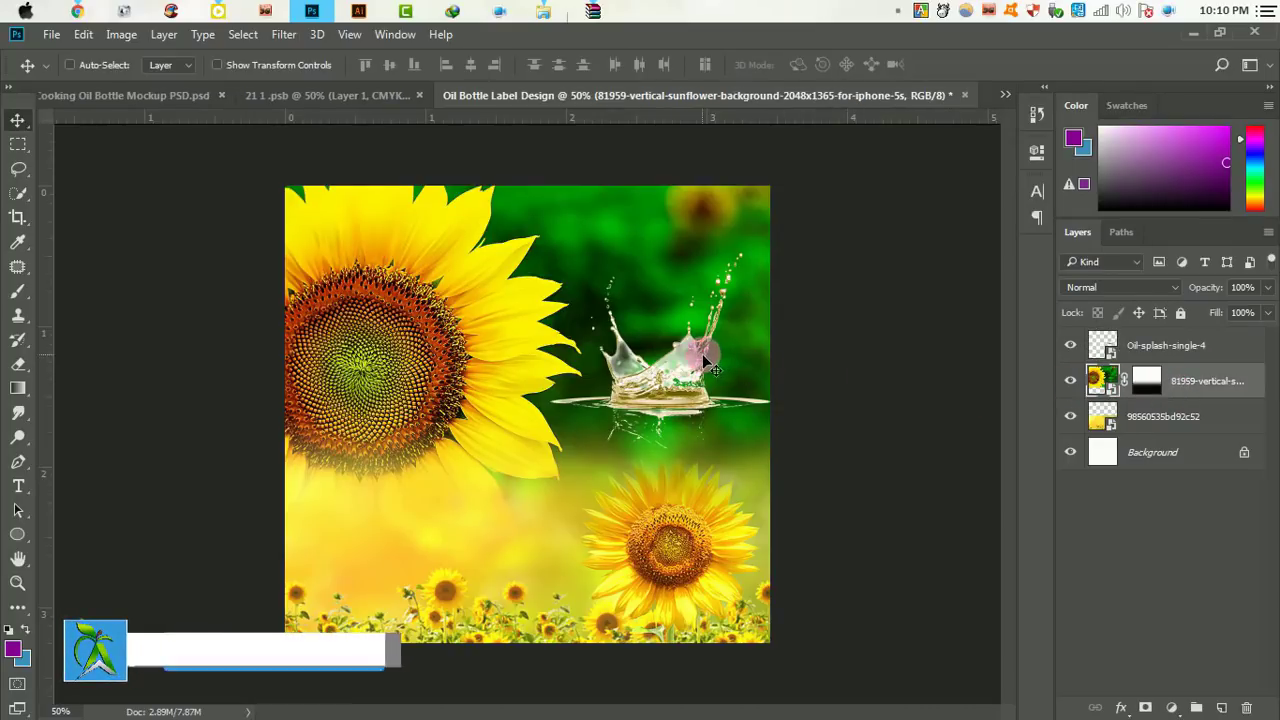
# Scale the green sunflower photo up to about 200% and shift it left.
pyautogui.hotkey('ctrl', 't')
pyautogui.hotkey('ctrl', '-')
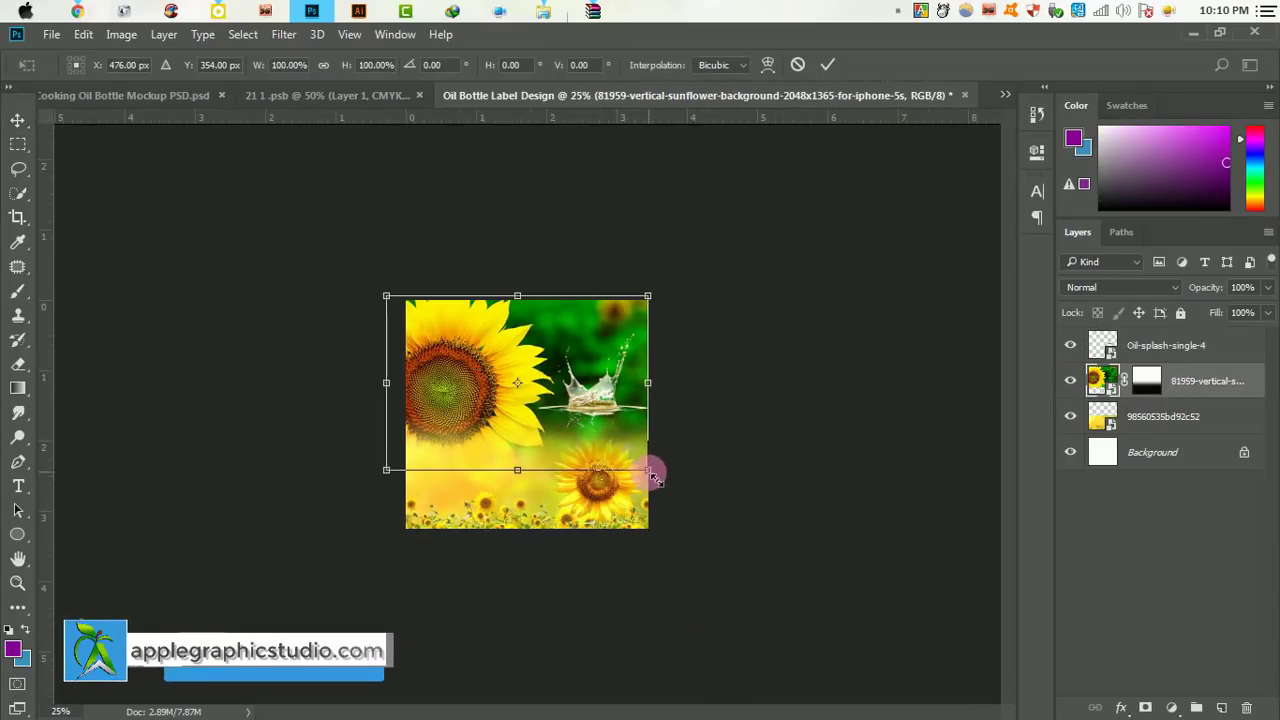
pyautogui.moveTo(651, 469); pyautogui.dragTo(757, 549)
pyautogui.moveTo(690, 480); pyautogui.dragTo(602, 460)
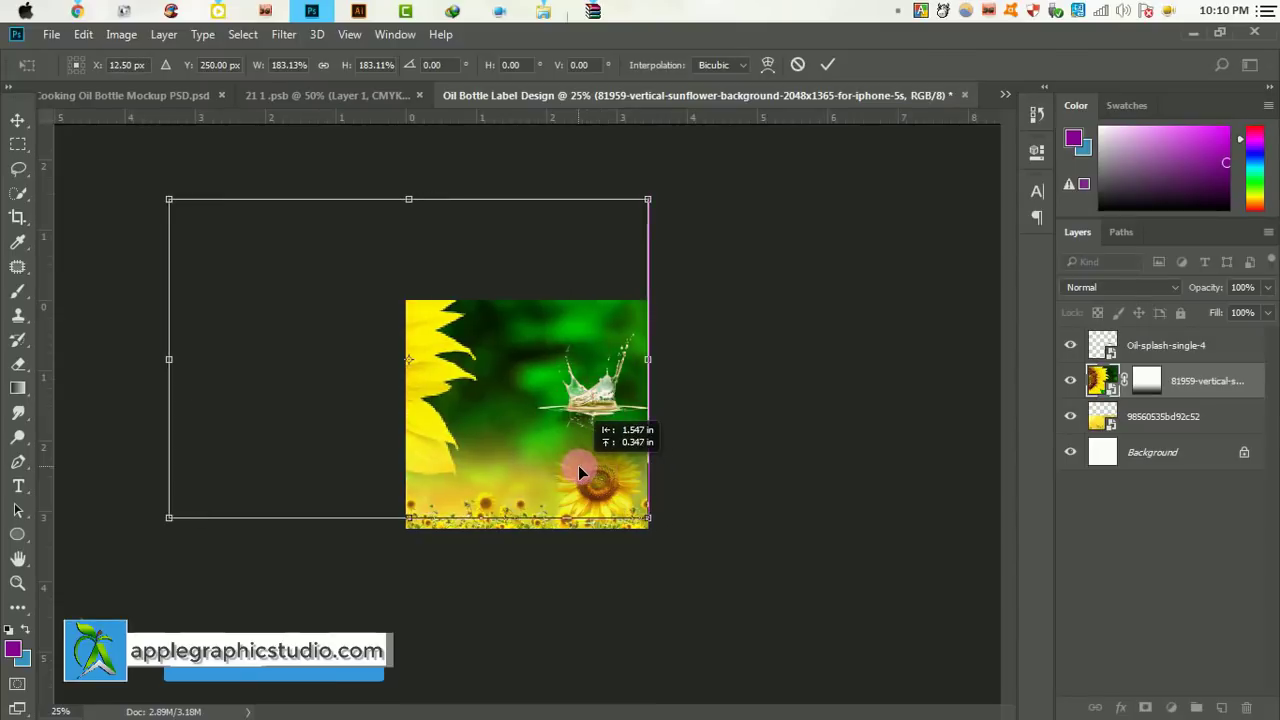
pyautogui.moveTo(649, 519); pyautogui.dragTo(670, 533)
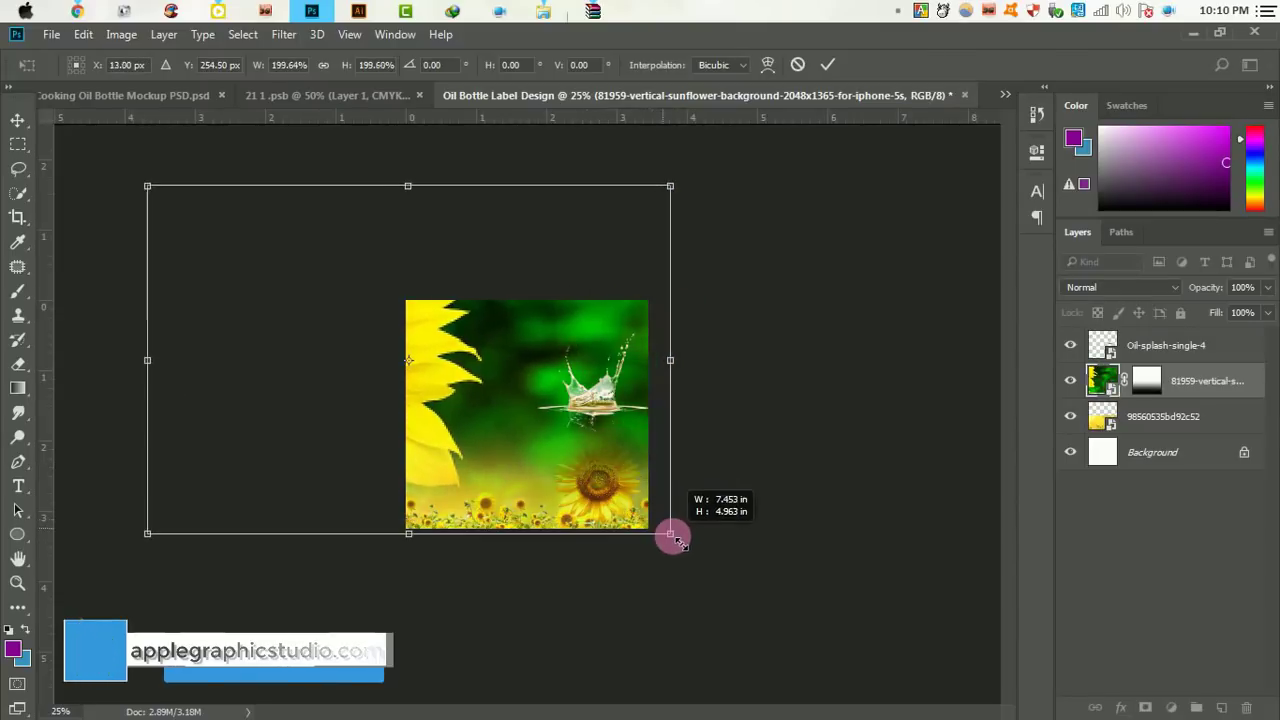
pyautogui.click(828, 64)
pyautogui.hotkey('ctrl', '+')
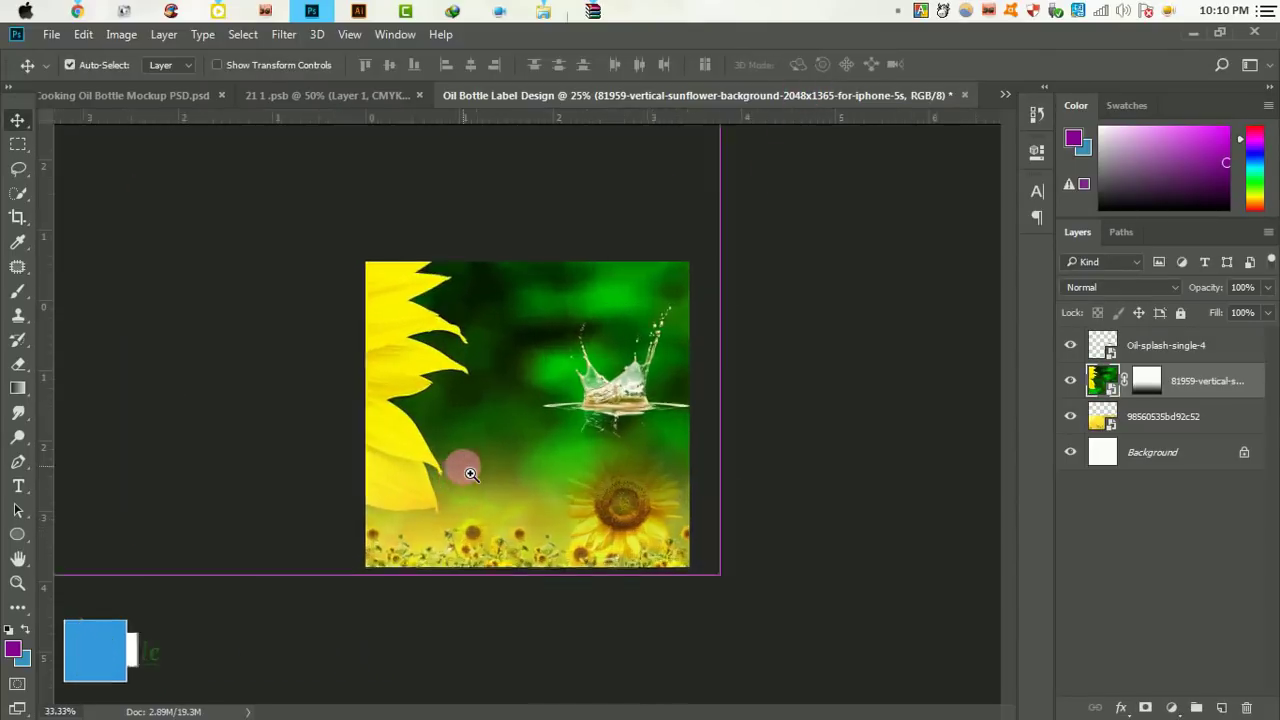
# Move the yellow 98560535bd92c52 layer and the green sunflower photo down.
pyautogui.click(1124, 436)
pyautogui.moveTo(668, 527); pyautogui.dragTo(677, 610)
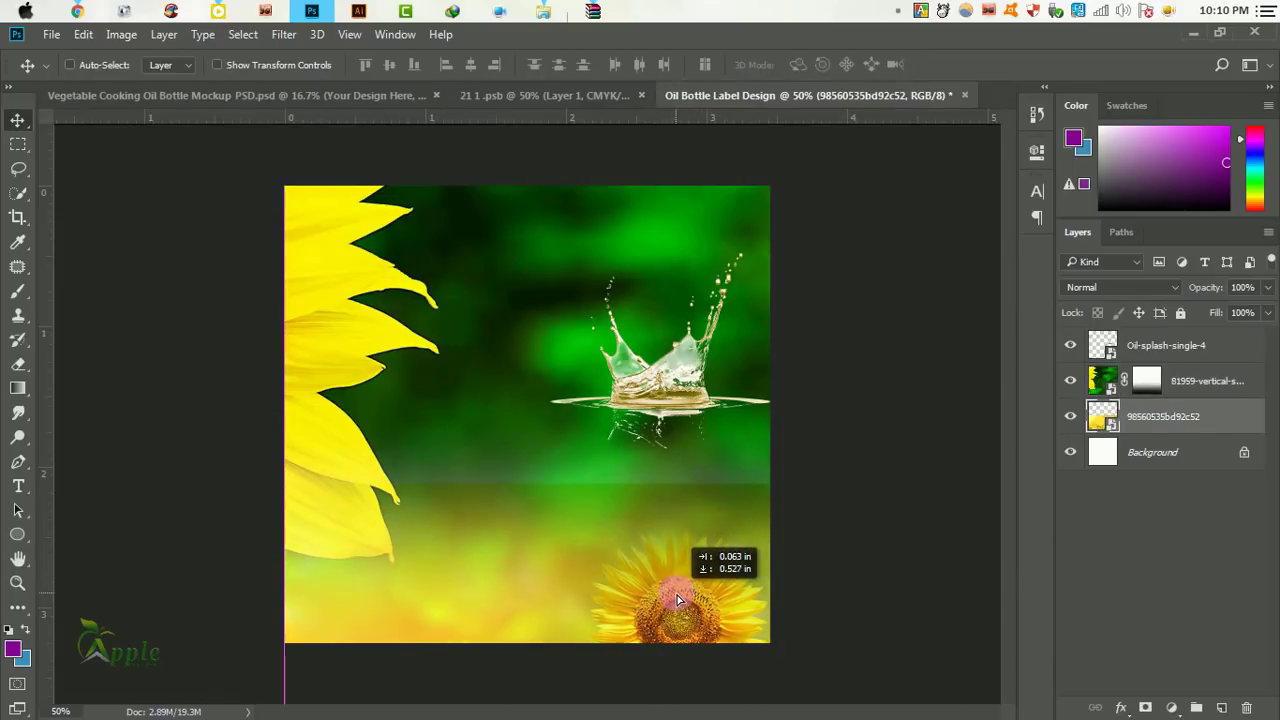
pyautogui.click(1216, 382)
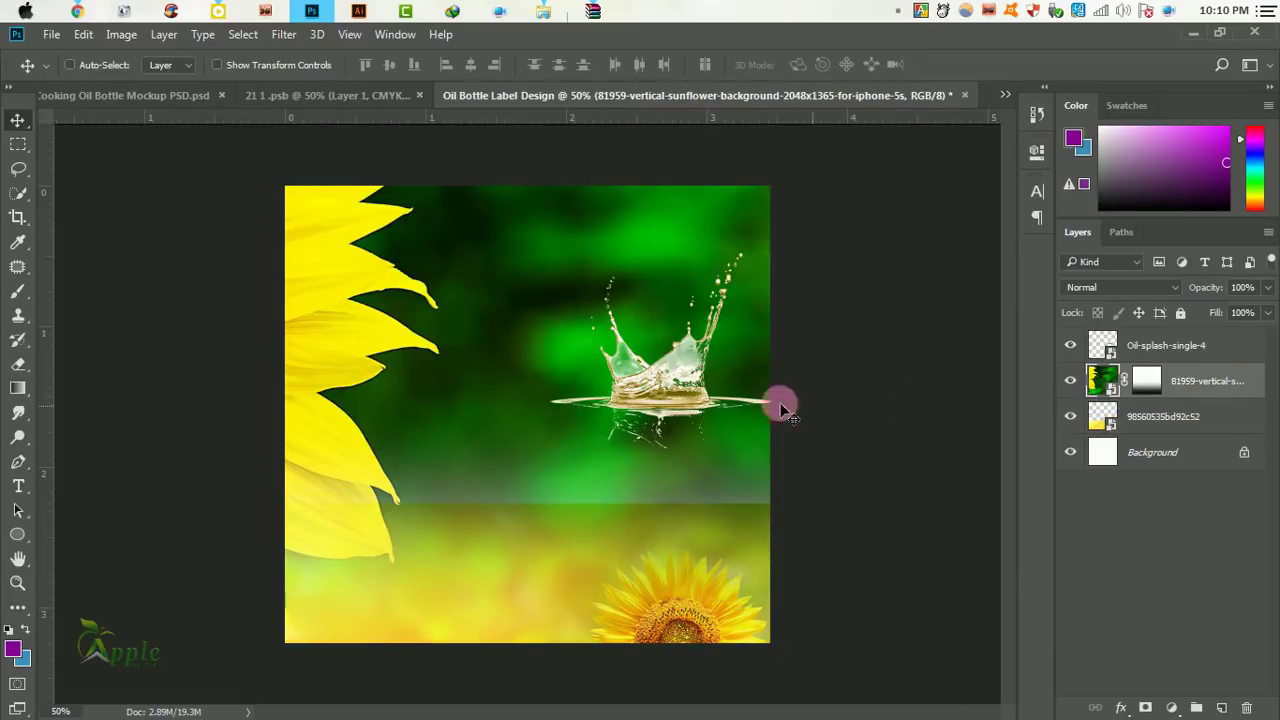
pyautogui.moveTo(636, 358); pyautogui.dragTo(636, 367)
# Shrink the green sunflower photo slightly, shifting it left and a little down.
pyautogui.hotkey('ctrl', 't')
pyautogui.hotkey('ctrl', '-')
pyautogui.hotkey('ctrl', '-')
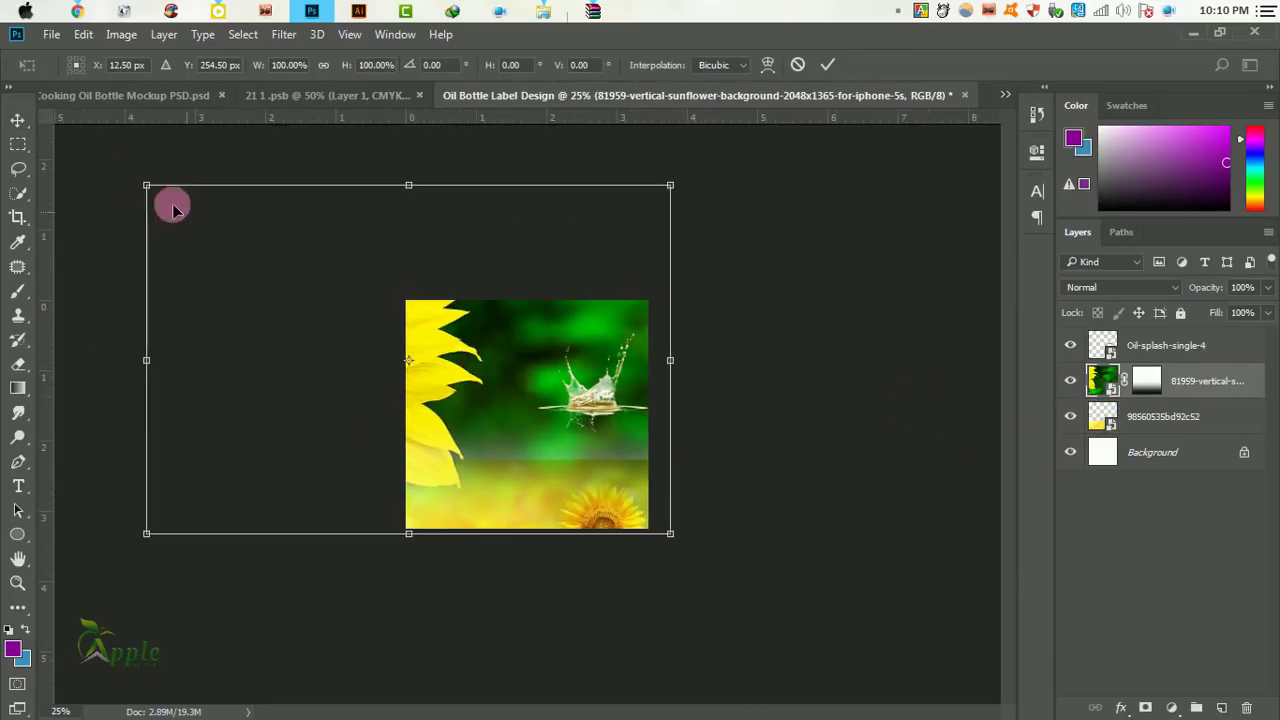
pyautogui.moveTo(170, 197); pyautogui.dragTo(238, 247)
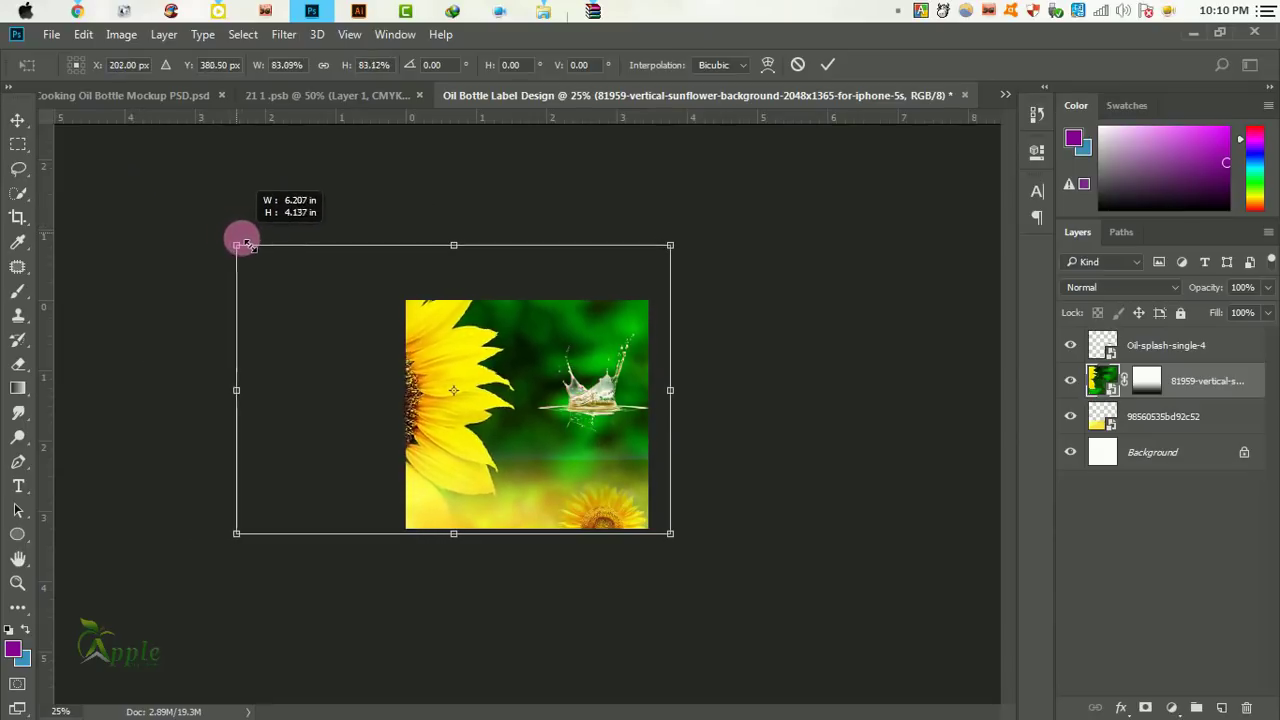
pyautogui.moveTo(588, 330); pyautogui.dragTo(584, 324)
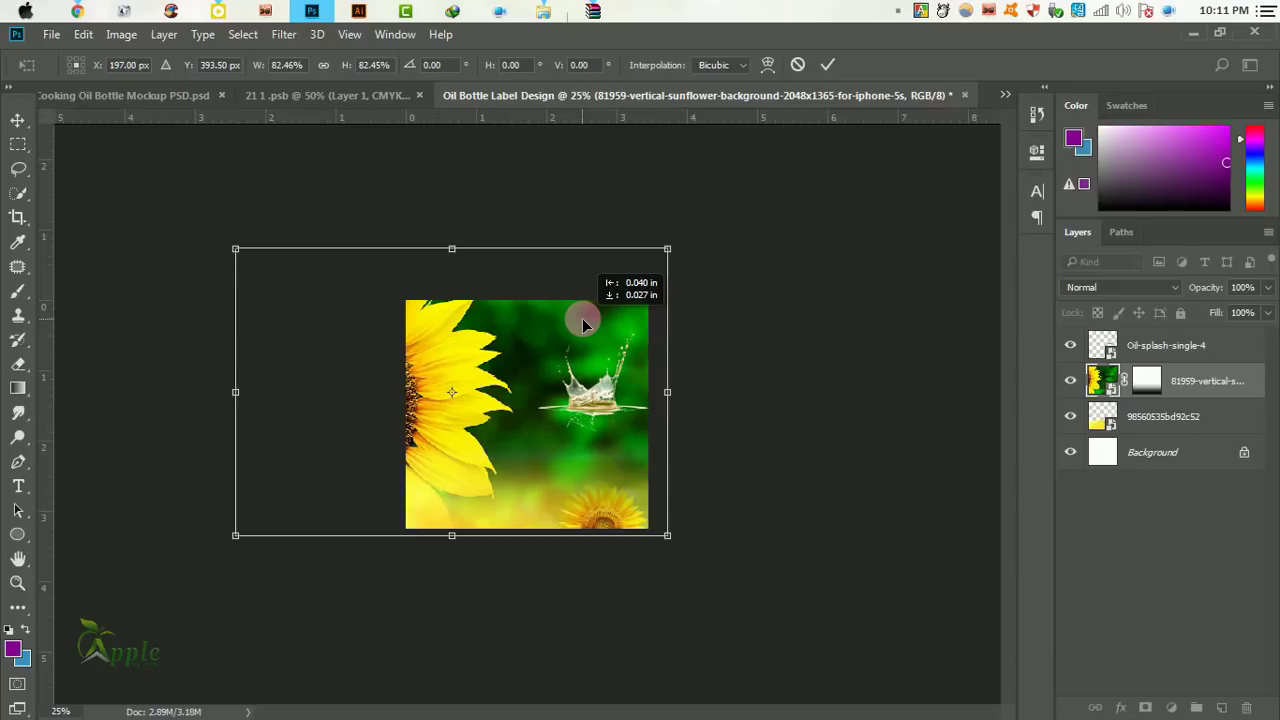
pyautogui.click(828, 64)
pyautogui.hotkey('ctrl', '+')
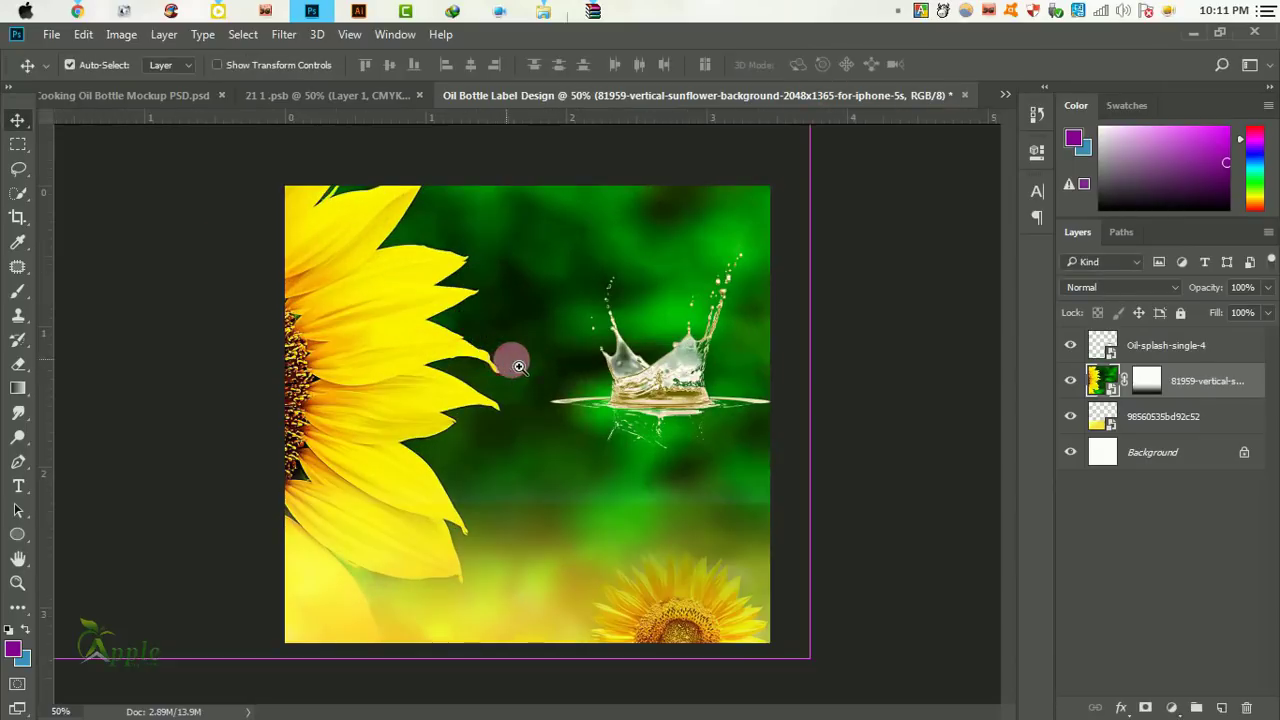
pyautogui.moveTo(726, 360); pyautogui.dragTo(728, 375)
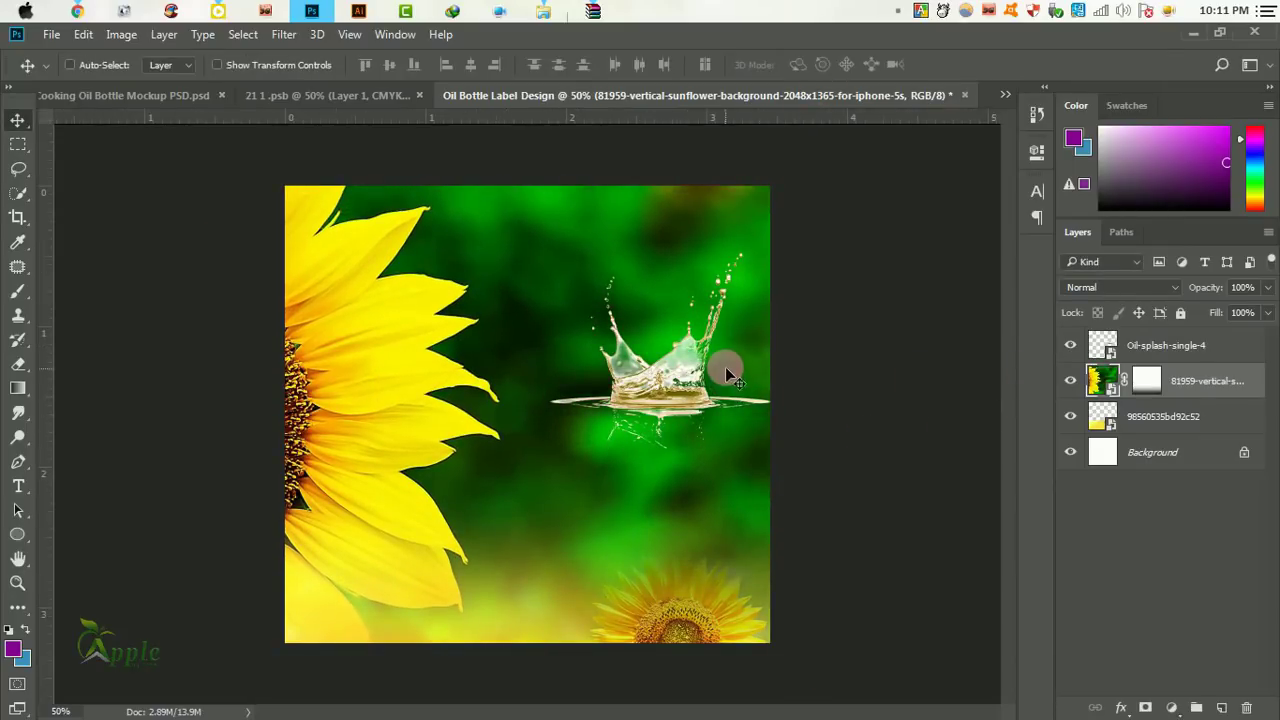
# Enlarge the oil splash and reposition it lower on the canvas.
pyautogui.click(1190, 347)
pyautogui.moveTo(732, 386); pyautogui.dragTo(668, 468)
pyautogui.hotkey('ctrl', 'r')
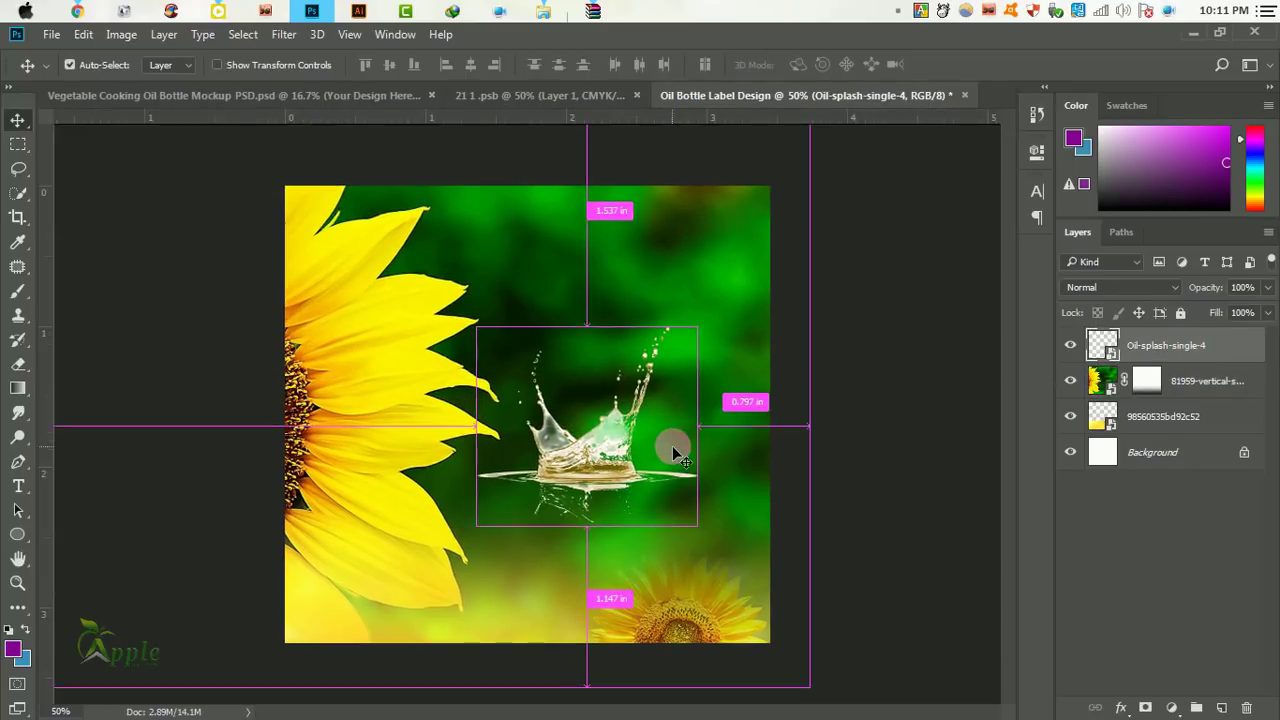
pyautogui.hotkey('ctrl', 't')
pyautogui.moveTo(694, 518); pyautogui.dragTo(762, 569)
pyautogui.click(640, 64)
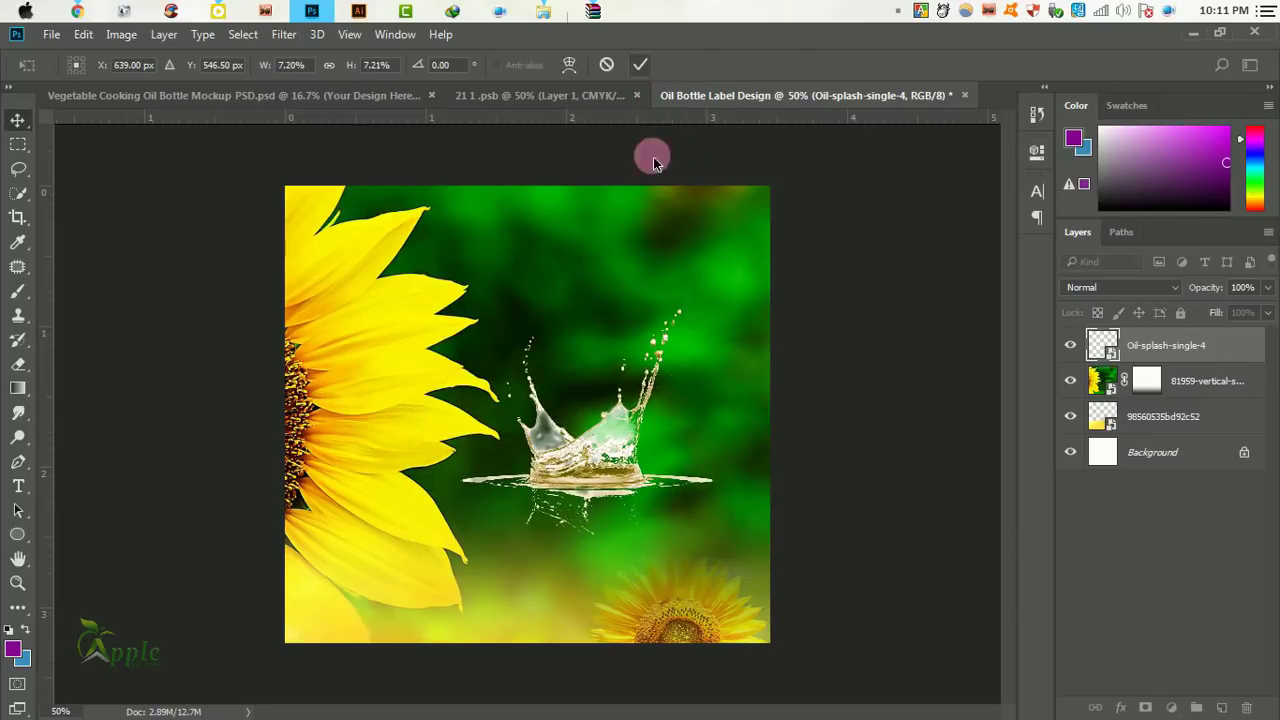
pyautogui.moveTo(662, 422)
pyautogui.mouseDown()
pyautogui.moveTo(662, 480)
pyautogui.moveTo(658, 402)
pyautogui.mouseUp()
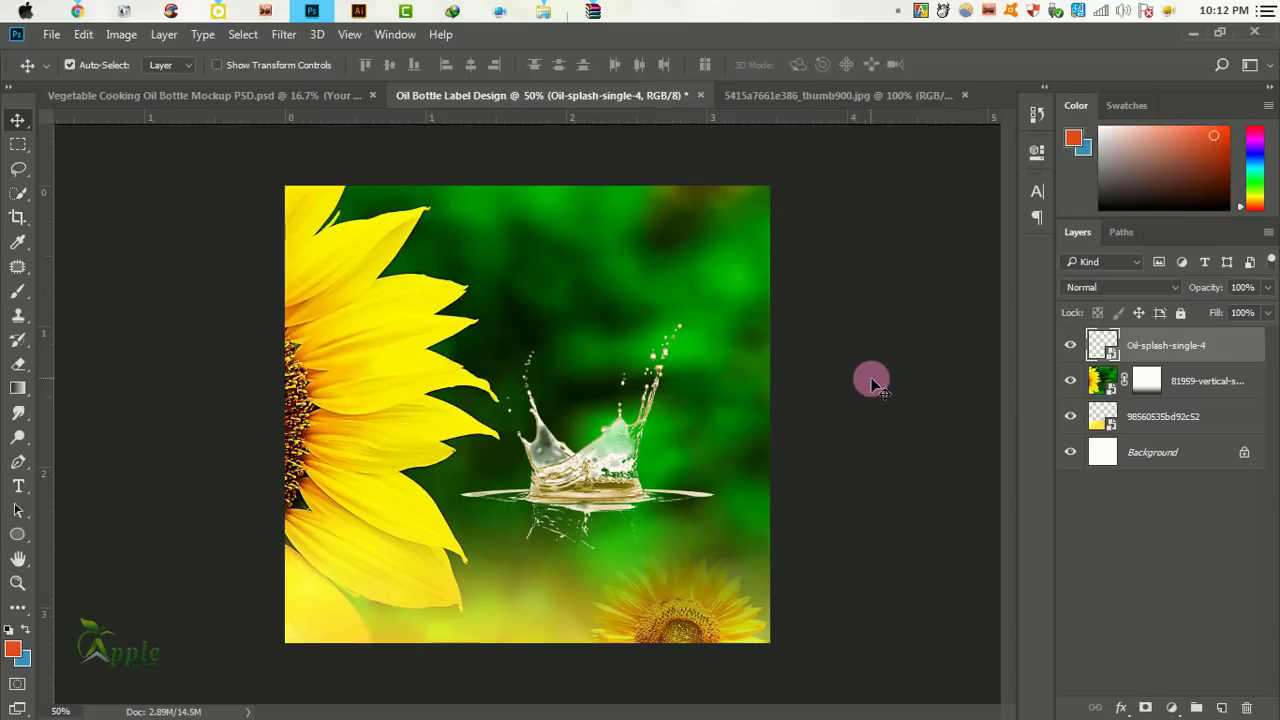
pyautogui.click(17, 540)
# Draw an ellipse circle and move it down into the canvas.
pyautogui.click(63, 569)
pyautogui.moveTo(528, 266); pyautogui.dragTo(640, 378)
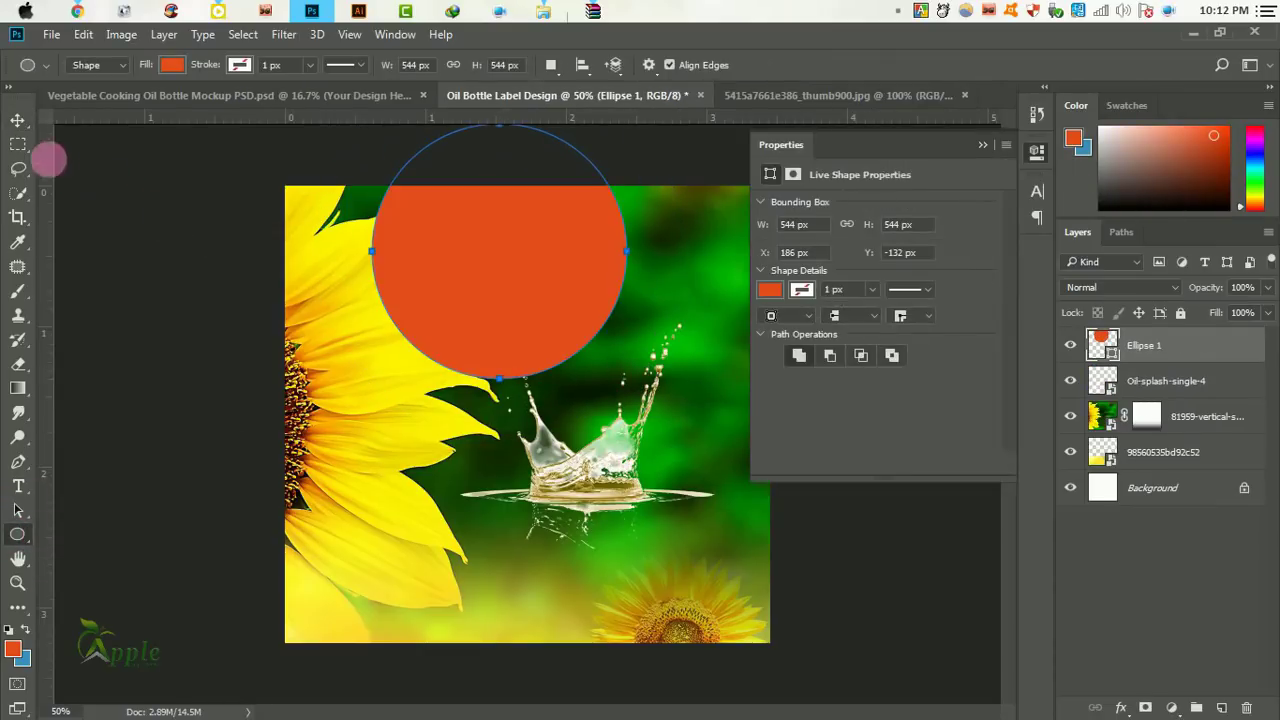
pyautogui.click(18, 120)
pyautogui.moveTo(563, 257)
pyautogui.mouseDown()
pyautogui.moveTo(643, 323)
pyautogui.moveTo(660, 322)
pyautogui.mouseUp()
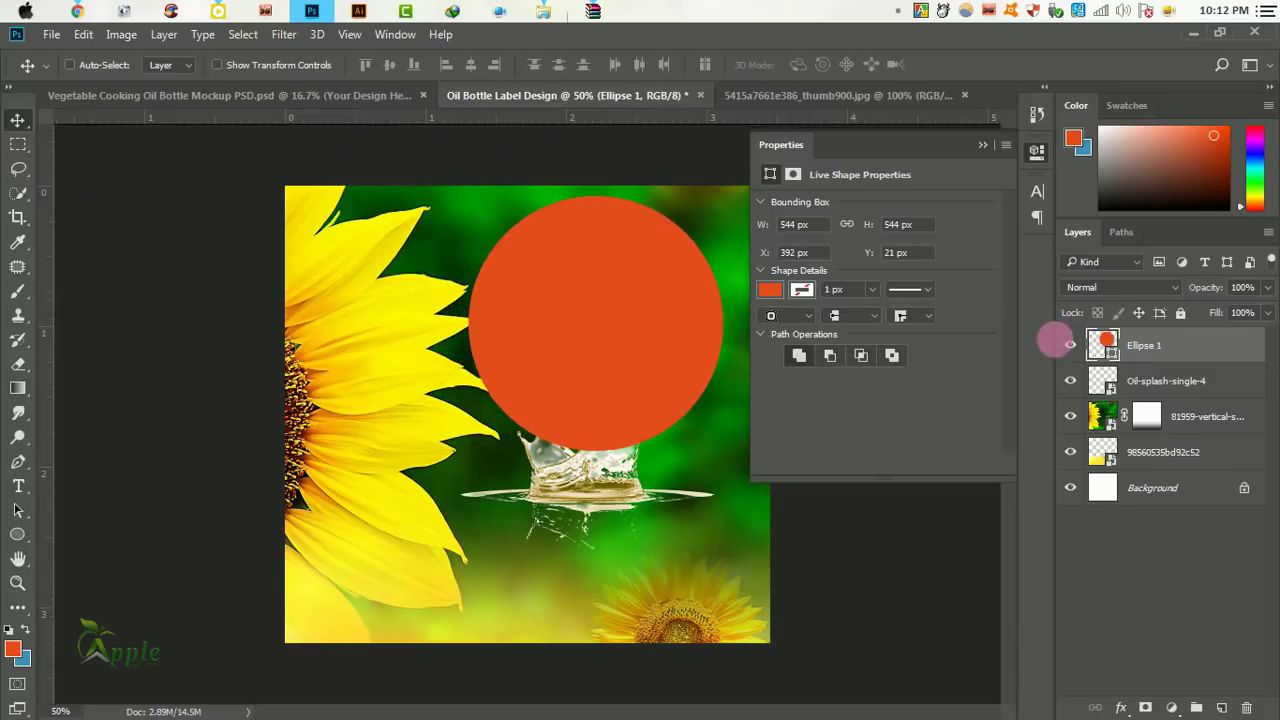
# Give Ellipse 1 a Foreground-to-Background Gradient Overlay with an orange right stop.
pyautogui.doubleClick(1222, 354)
pyautogui.moveTo(669, 262); pyautogui.dragTo(1033, 253)
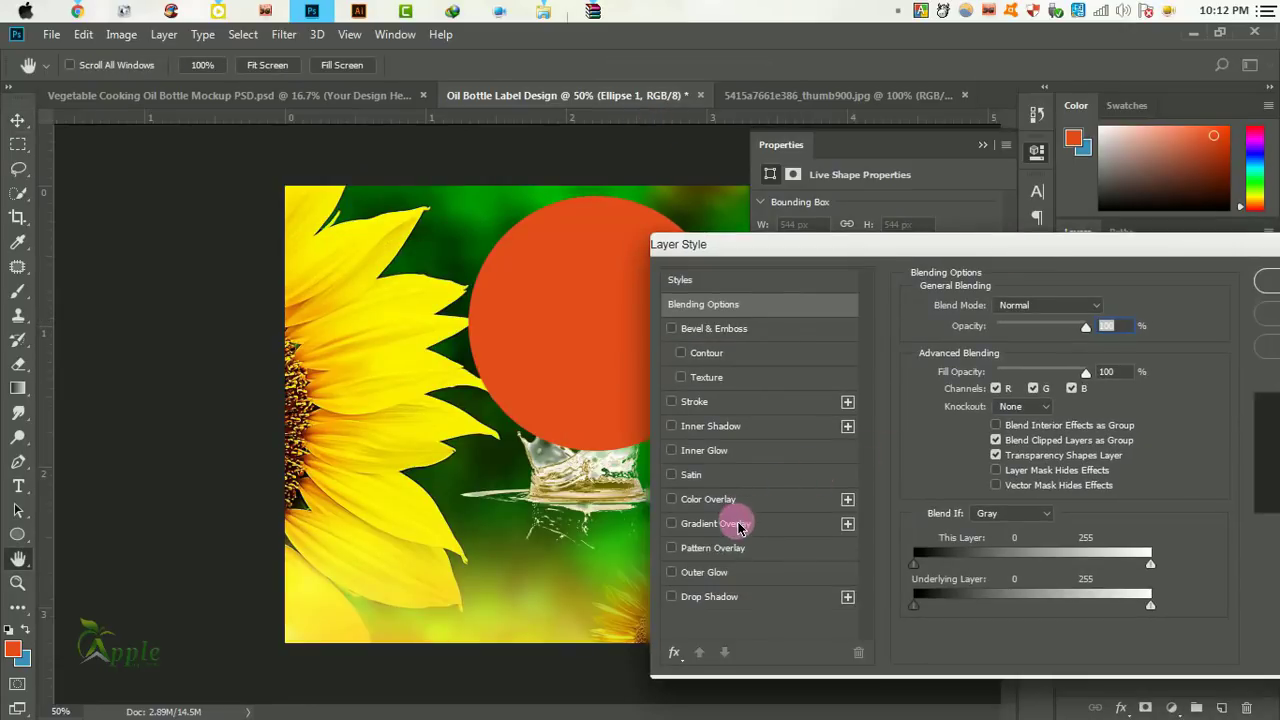
pyautogui.click(740, 525)
pyautogui.click(972, 345)
pyautogui.click(885, 255)
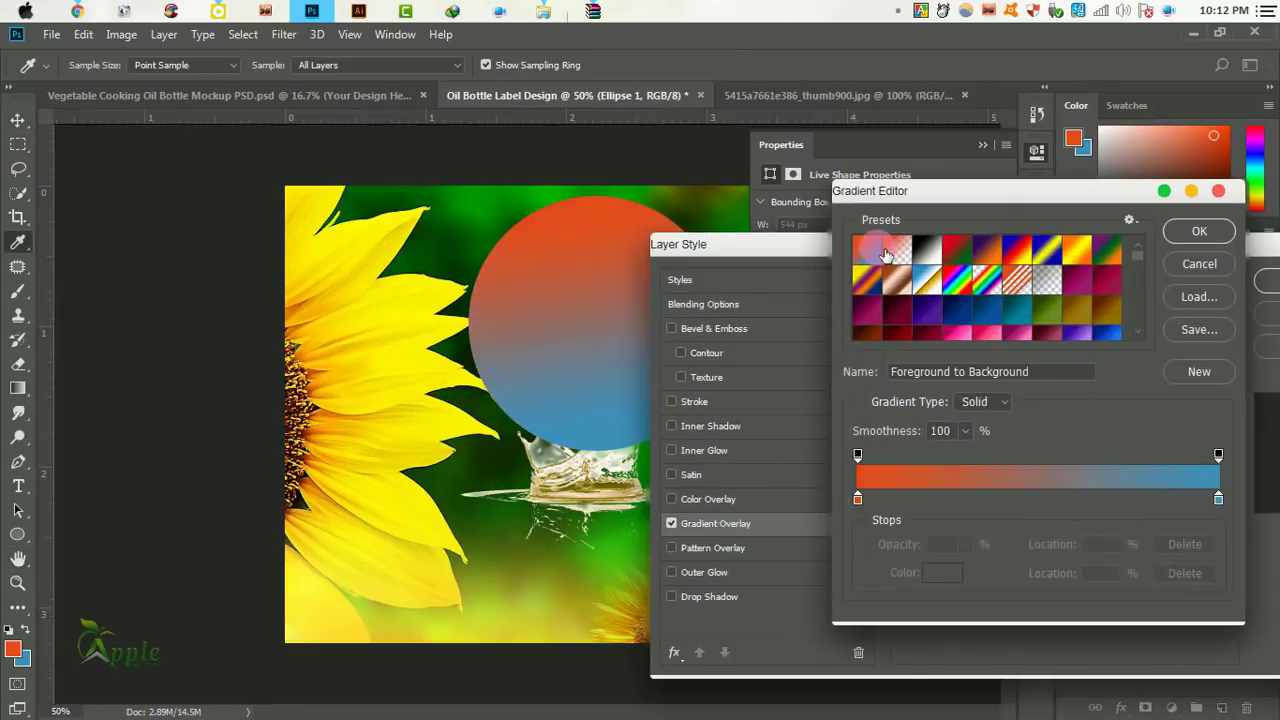
pyautogui.doubleClick(1218, 498)
pyautogui.rightClick(978, 675)
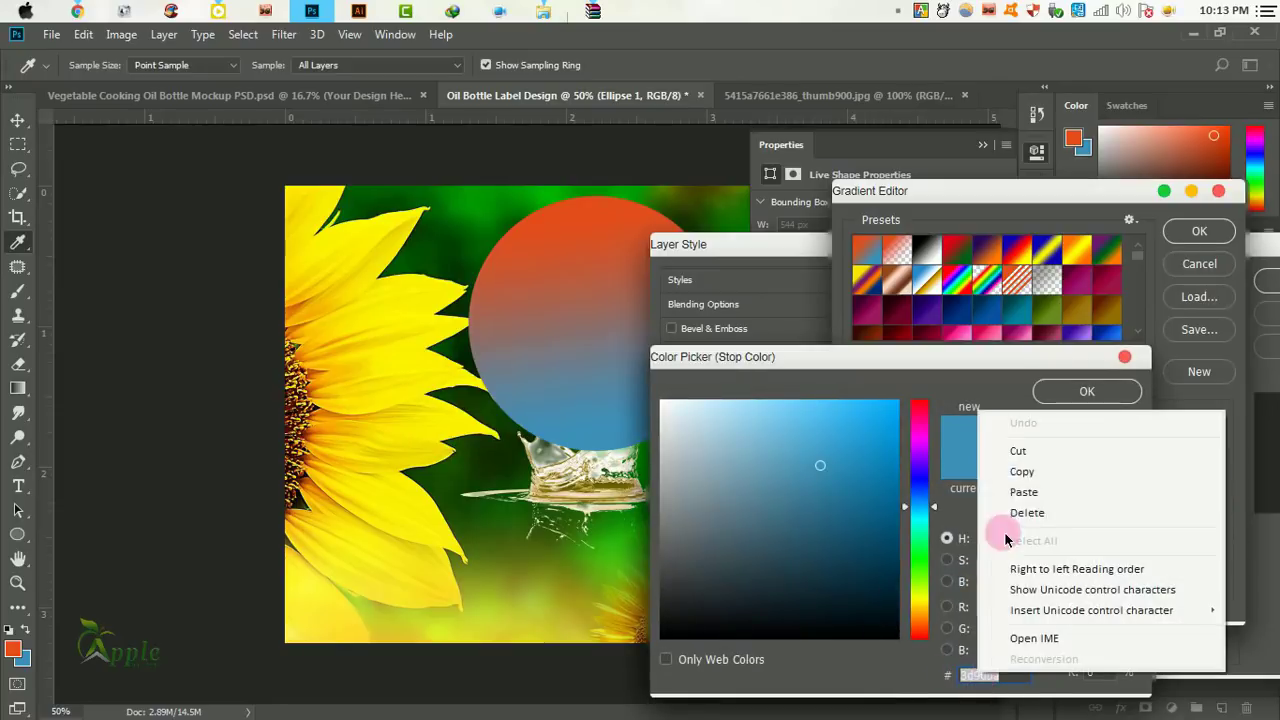
pyautogui.click(1022, 492)
pyautogui.click(1087, 391)
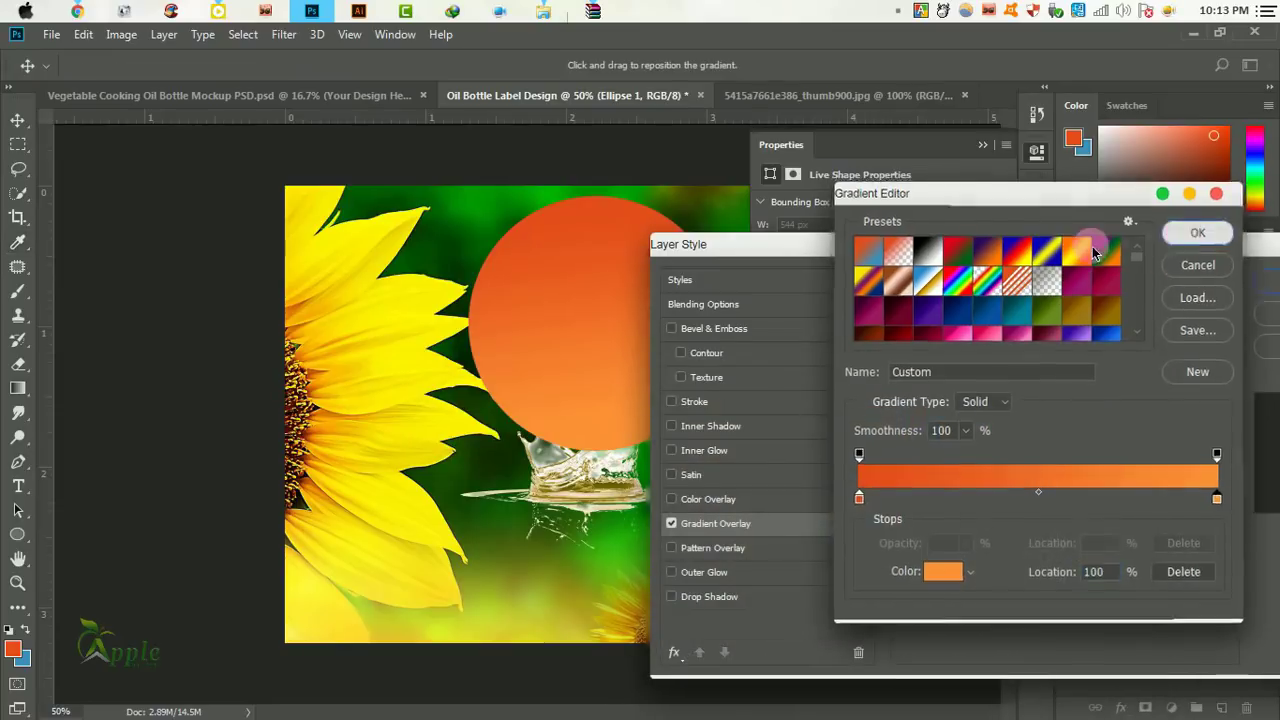
pyautogui.click(1199, 231)
# Make the circle's gradient Radial and Reversed, with a larger scale for a softer glow.
pyautogui.moveTo(973, 258); pyautogui.dragTo(1073, 279)
pyautogui.click(1120, 394)
pyautogui.click(1113, 421)
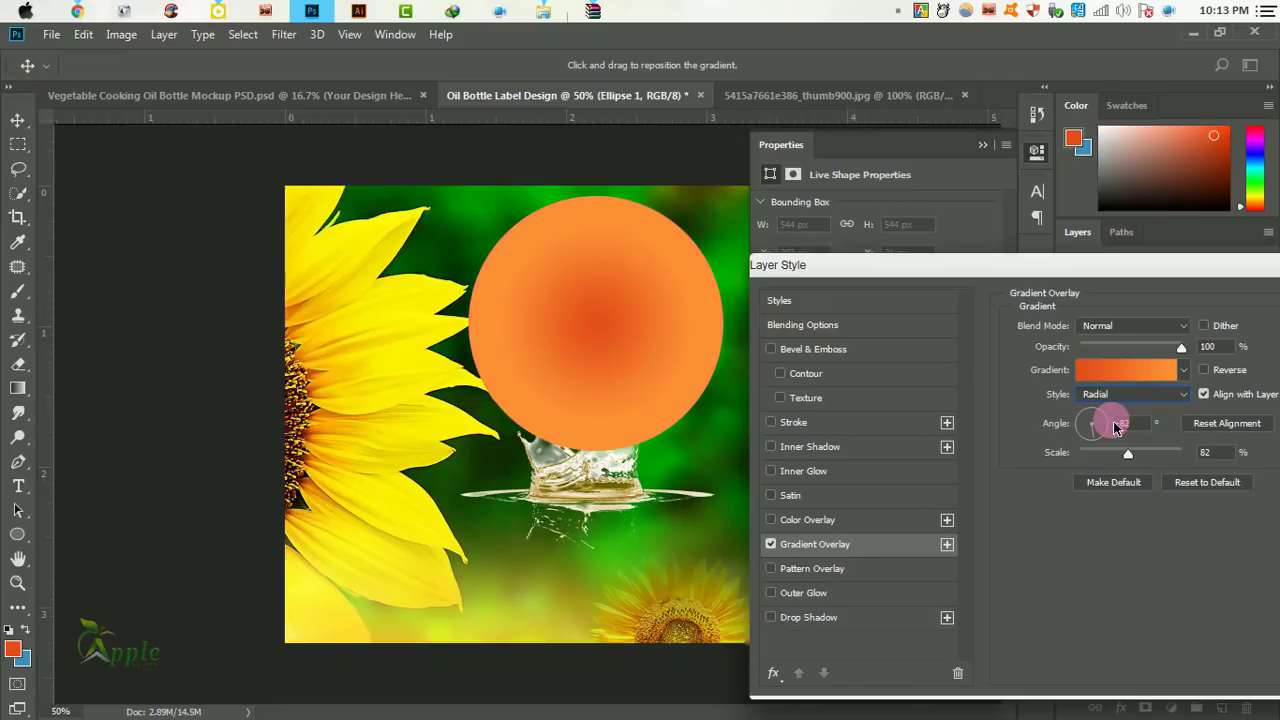
pyautogui.moveTo(1159, 455); pyautogui.dragTo(1137, 452)
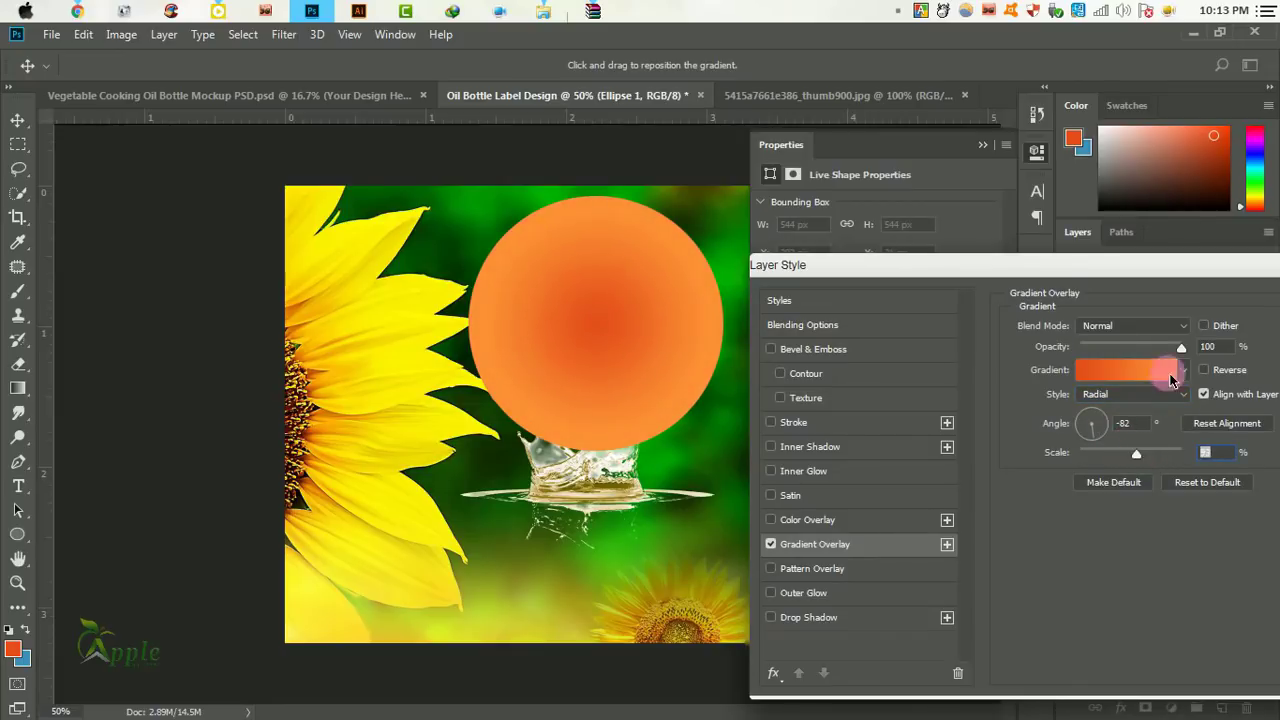
pyautogui.click(1206, 371)
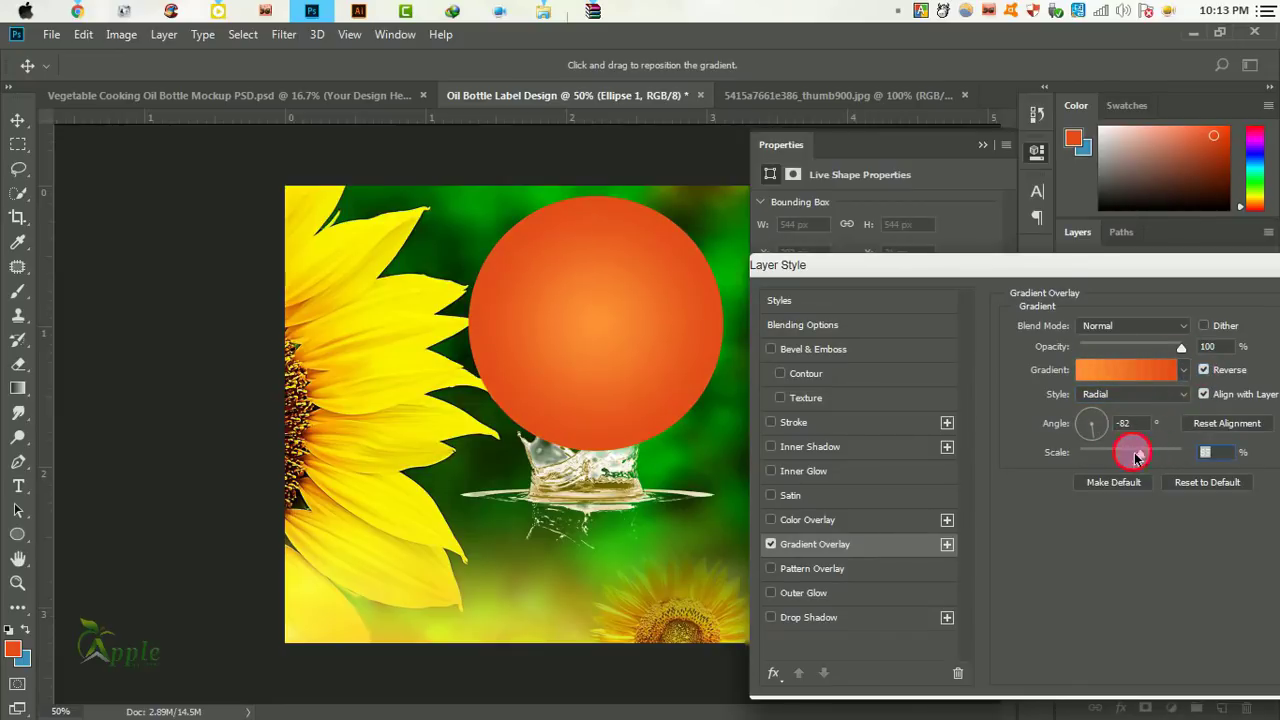
pyautogui.moveTo(1136, 455)
pyautogui.mouseDown()
pyautogui.moveTo(1176, 455)
pyautogui.moveTo(1133, 453)
pyautogui.mouseUp()
pyautogui.moveTo(1128, 285); pyautogui.dragTo(909, 371)
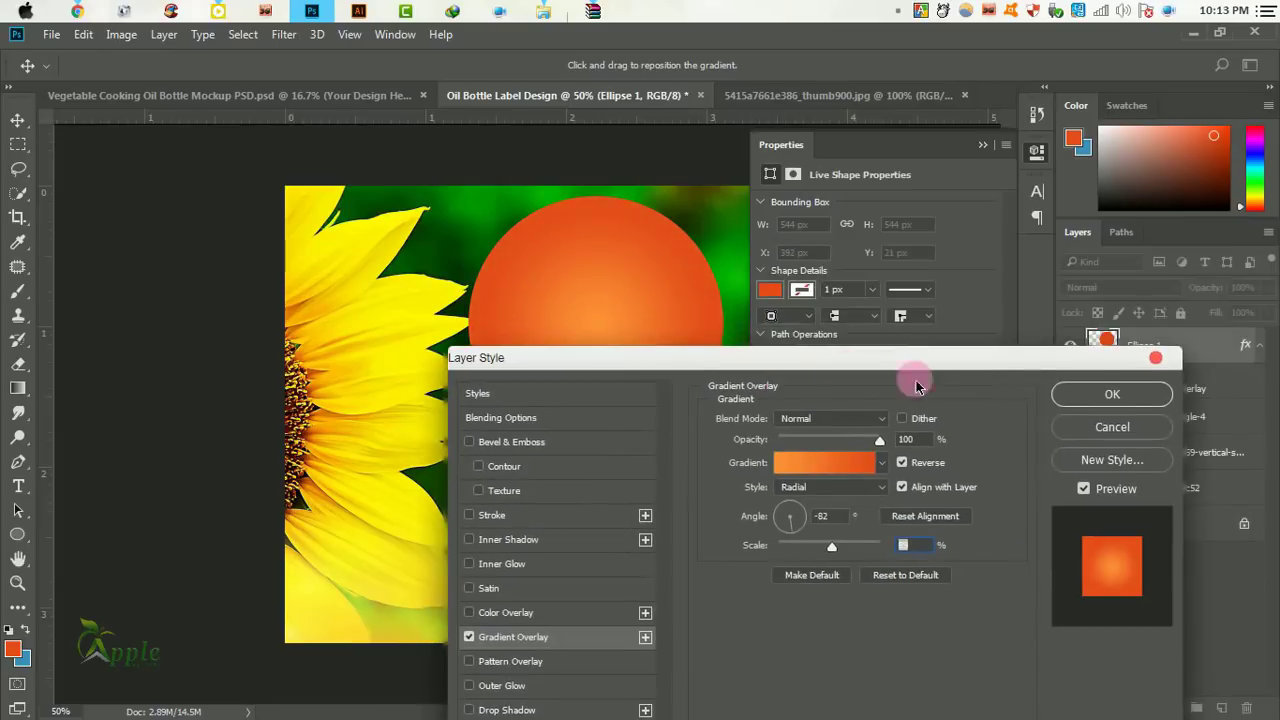
pyautogui.click(1104, 394)
pyautogui.click(982, 145)
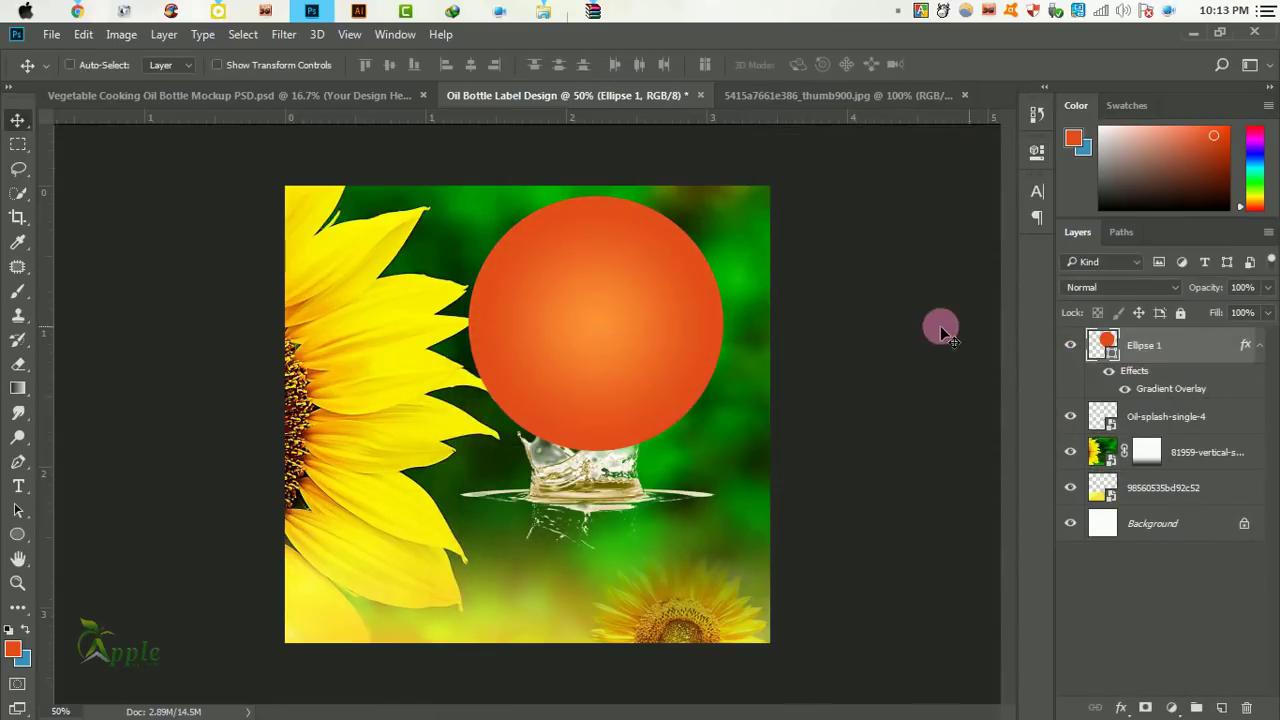
# Shrink the orange circle to about 84% with Free Transform.
pyautogui.click(84, 35)
pyautogui.click(200, 380)
pyautogui.moveTo(465, 196); pyautogui.dragTo(512, 238)
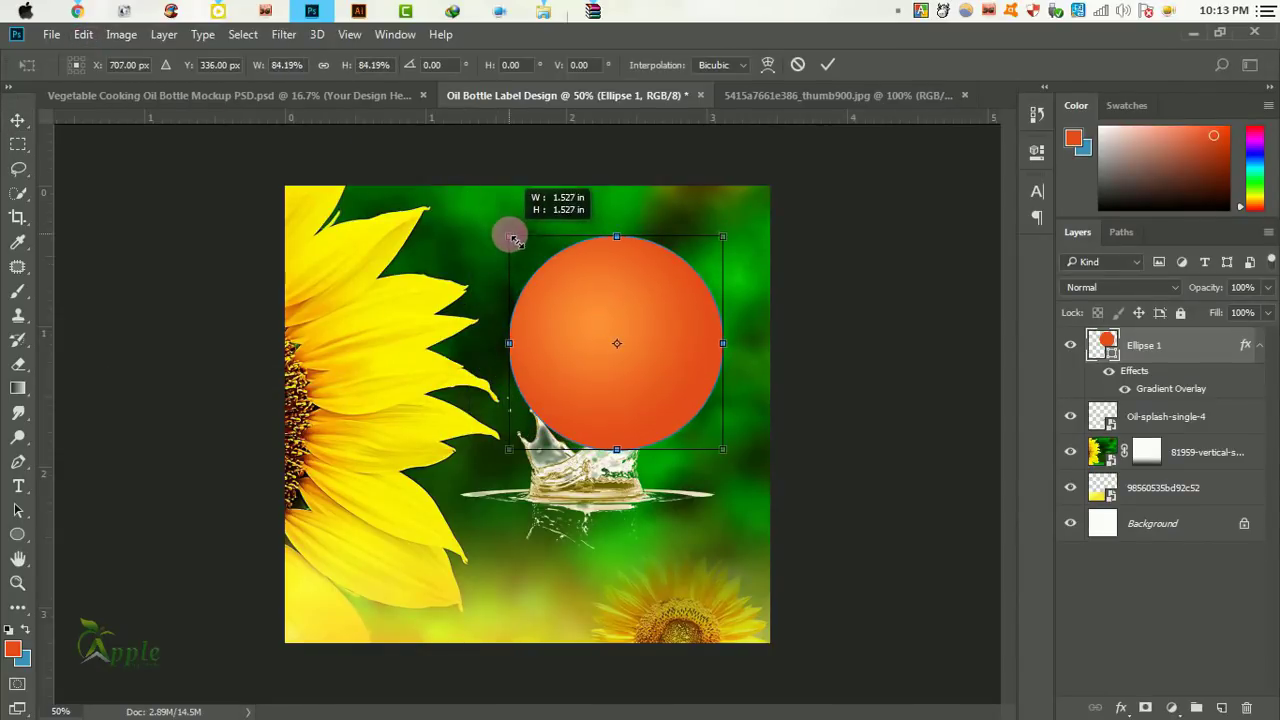
pyautogui.moveTo(617, 335); pyautogui.dragTo(589, 285)
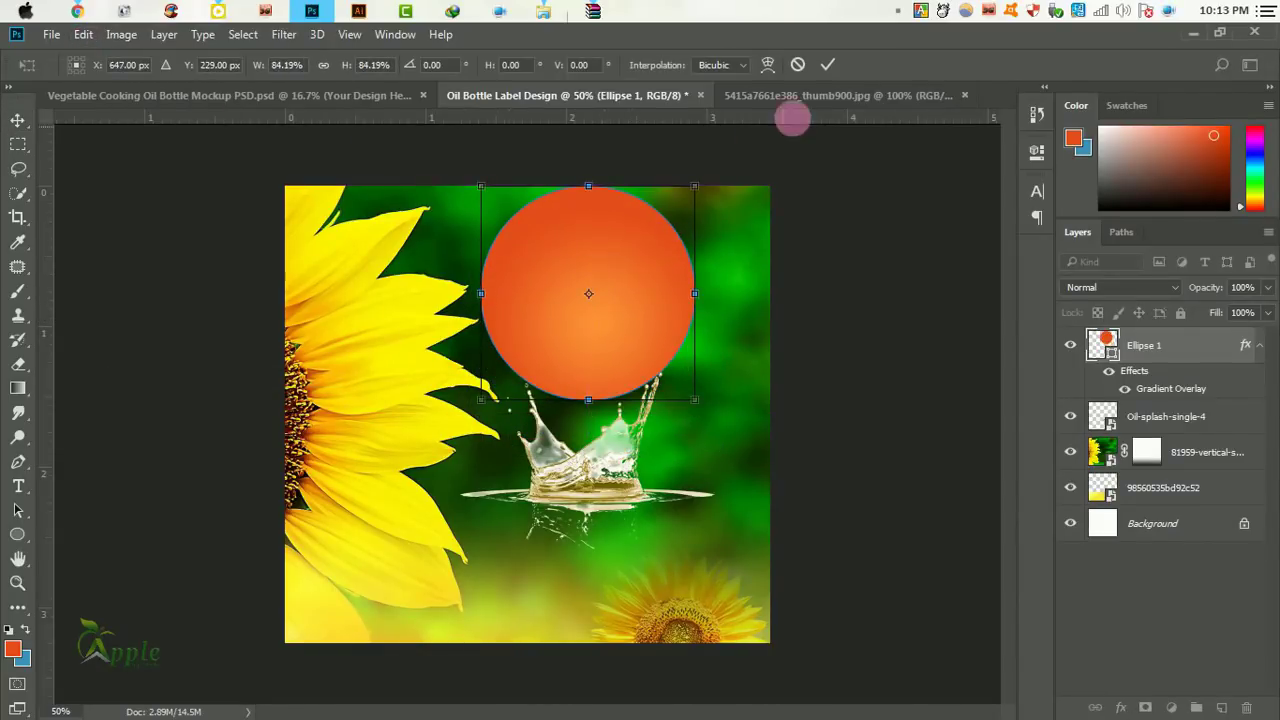
pyautogui.click(828, 64)
# Push the oil splash mostly off the bottom-left corner of the canvas.
pyautogui.click(1152, 418)
pyautogui.moveTo(680, 463)
pyautogui.mouseDown()
pyautogui.moveTo(474, 563)
pyautogui.moveTo(362, 539)
pyautogui.mouseUp()
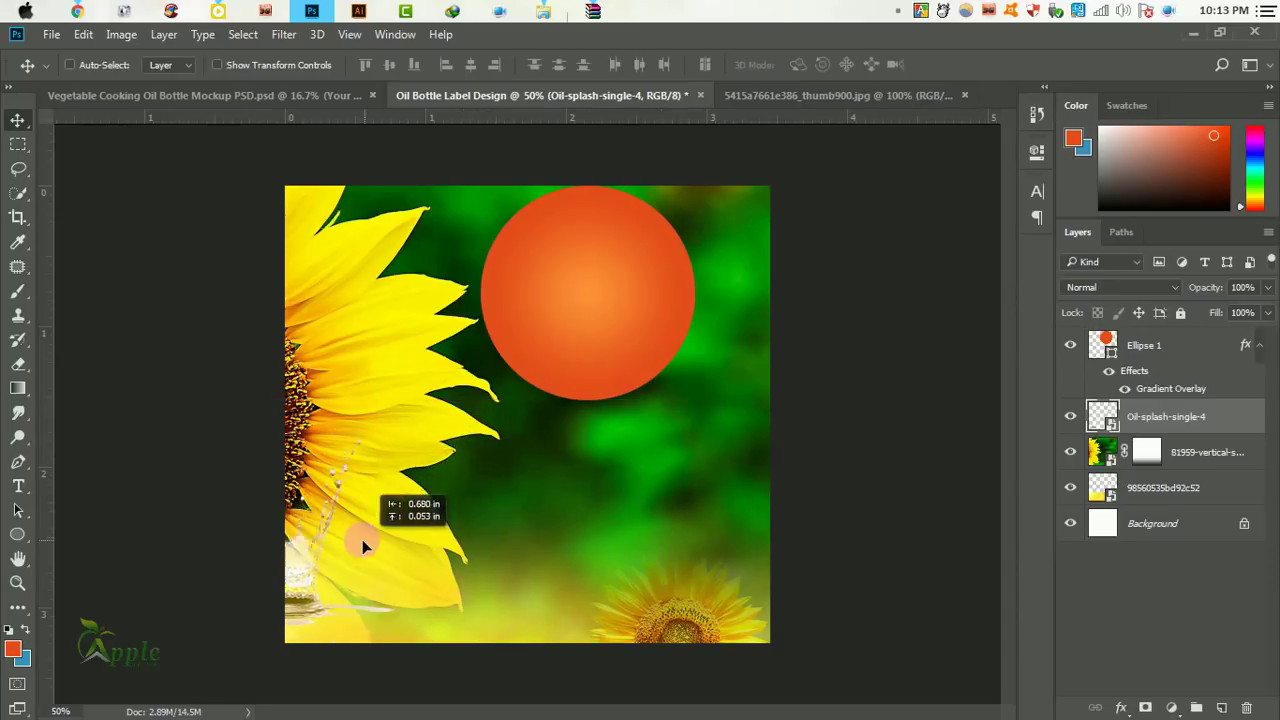
pyautogui.moveTo(665, 223); pyautogui.dragTo(621, 297)
# Move the orange circle down to the canvas centre and duplicate its layer as Ellipse 1 copy.
pyautogui.click(1150, 345)
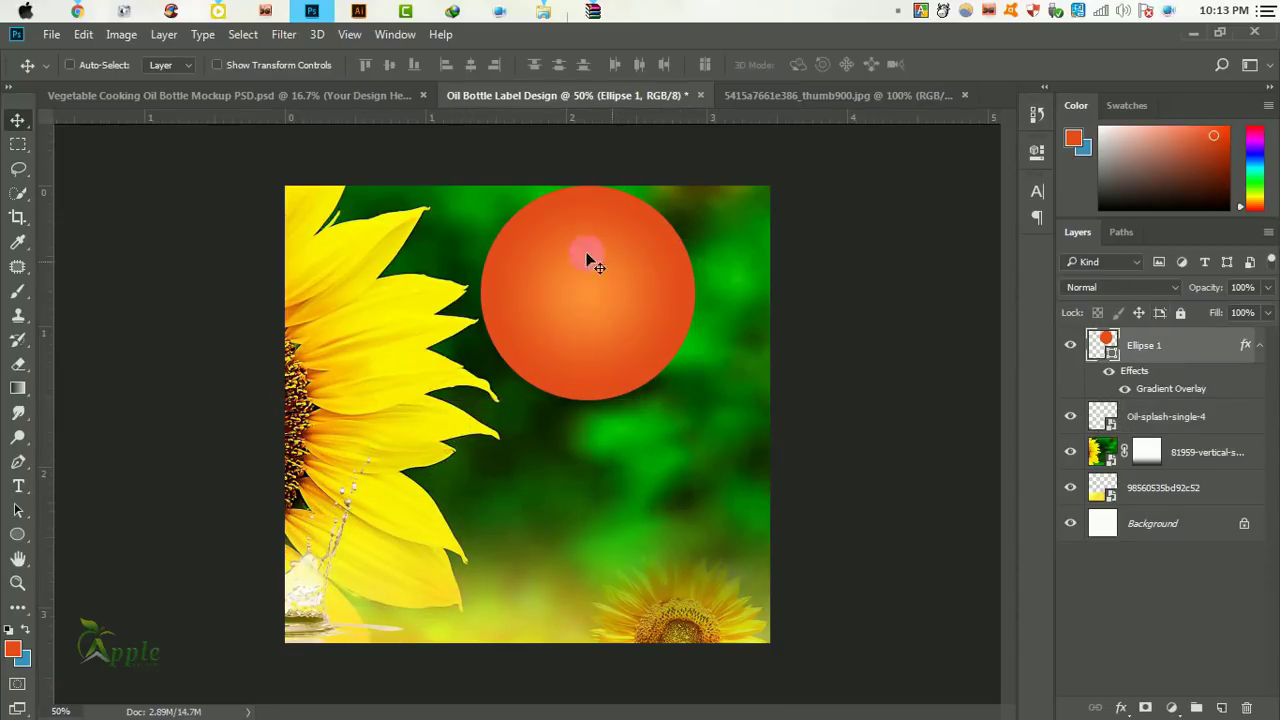
pyautogui.moveTo(586, 257)
pyautogui.mouseDown()
pyautogui.moveTo(584, 368)
pyautogui.moveTo(598, 348)
pyautogui.mouseUp()
pyautogui.click(1258, 345)
pyautogui.moveTo(1246, 345)
pyautogui.mouseDown()
pyautogui.moveTo(1234, 710)
pyautogui.moveTo(1222, 708)
pyautogui.mouseUp()
pyautogui.click(20, 537)
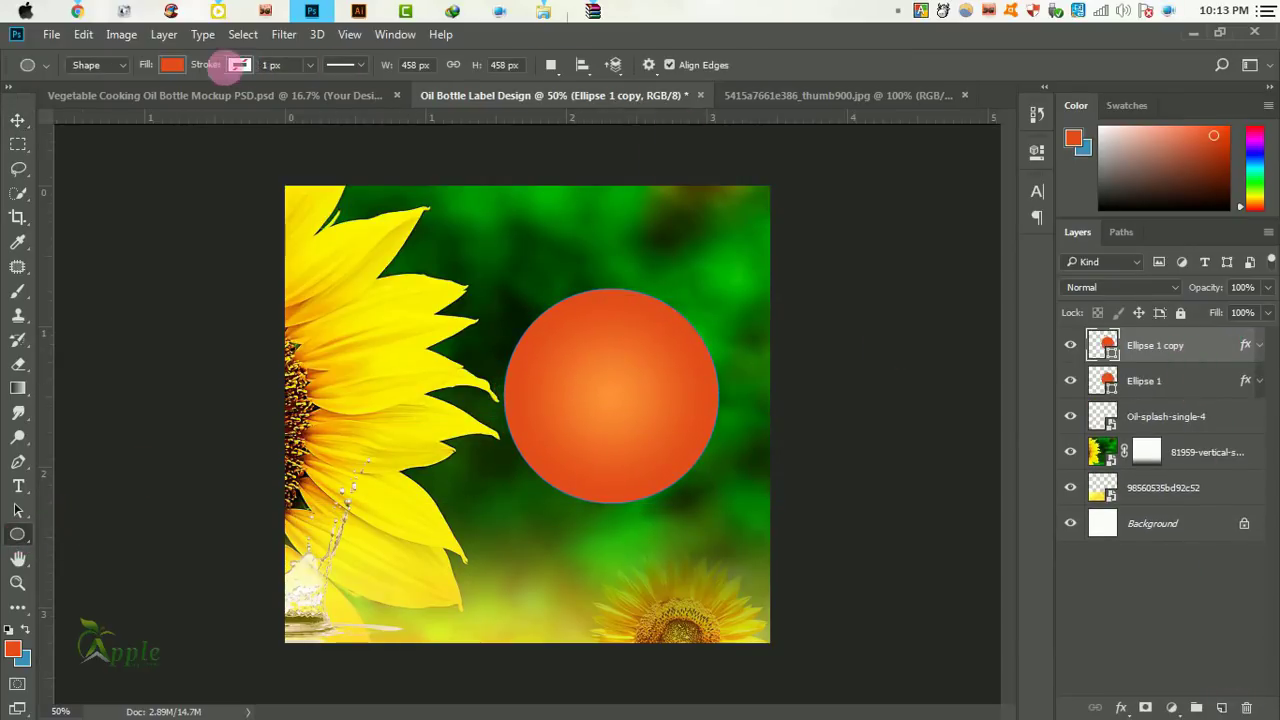
pyautogui.click(183, 66)
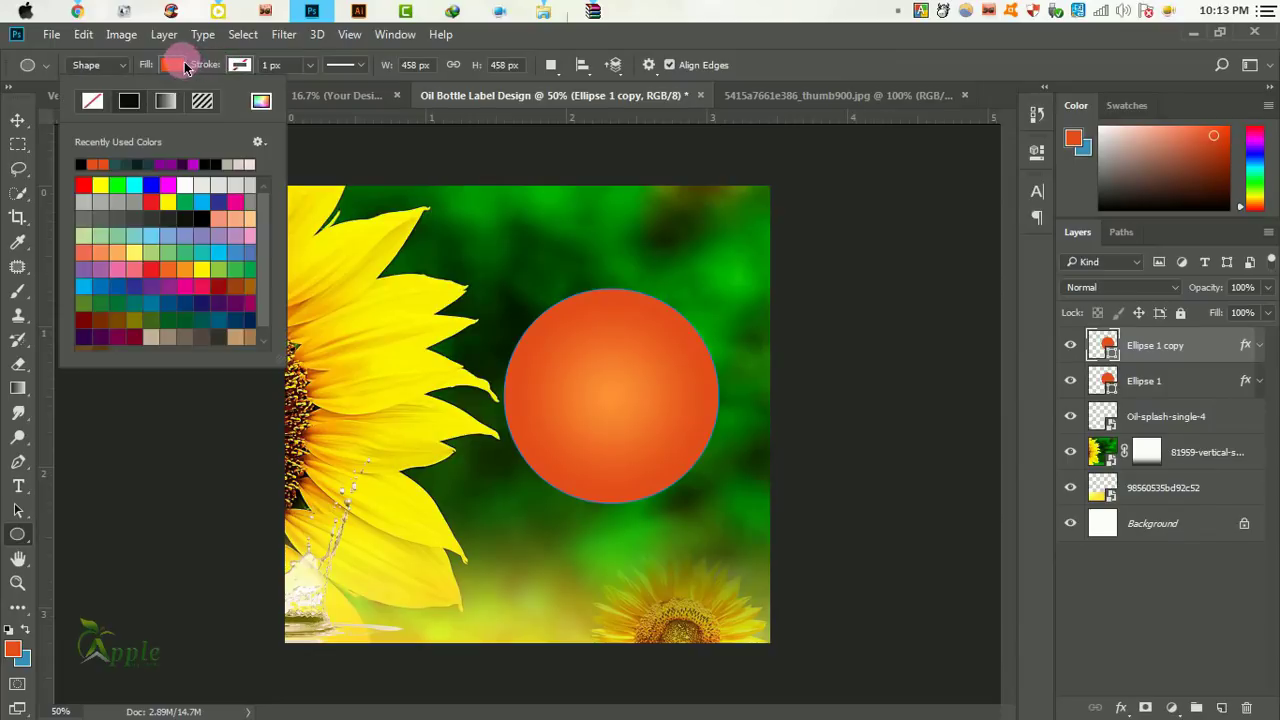
pyautogui.click(245, 65)
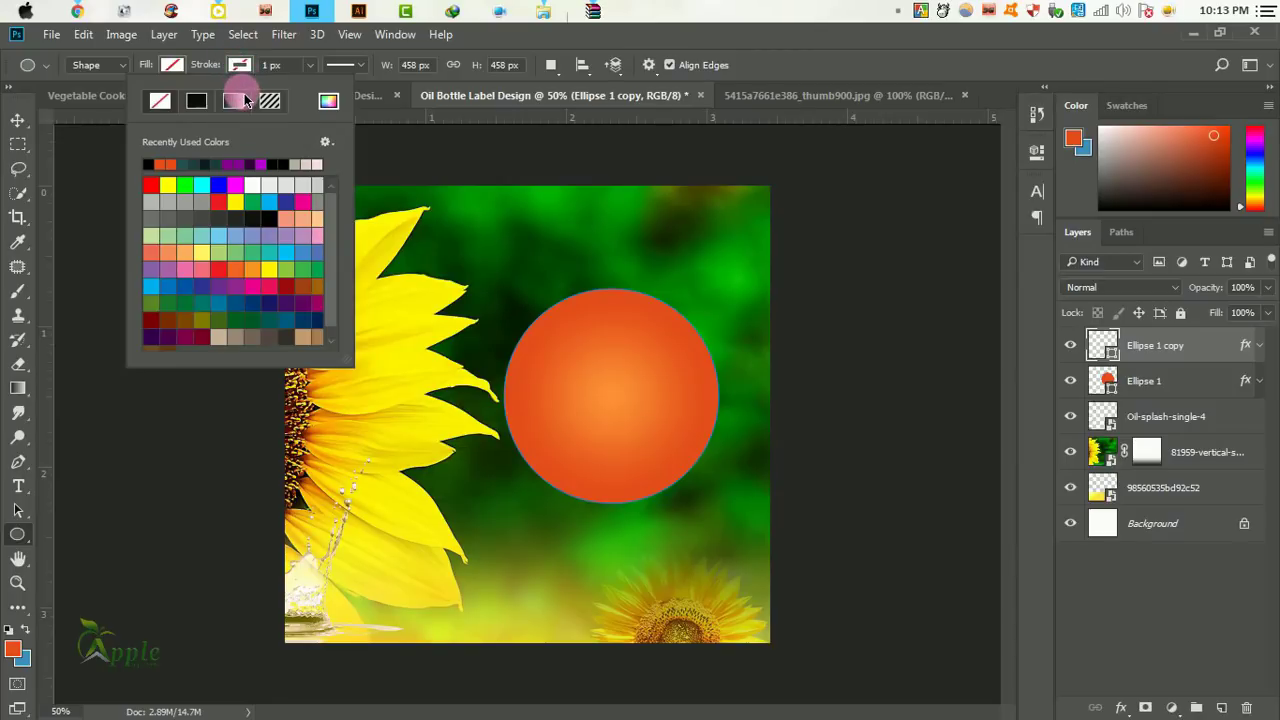
pyautogui.click(176, 68)
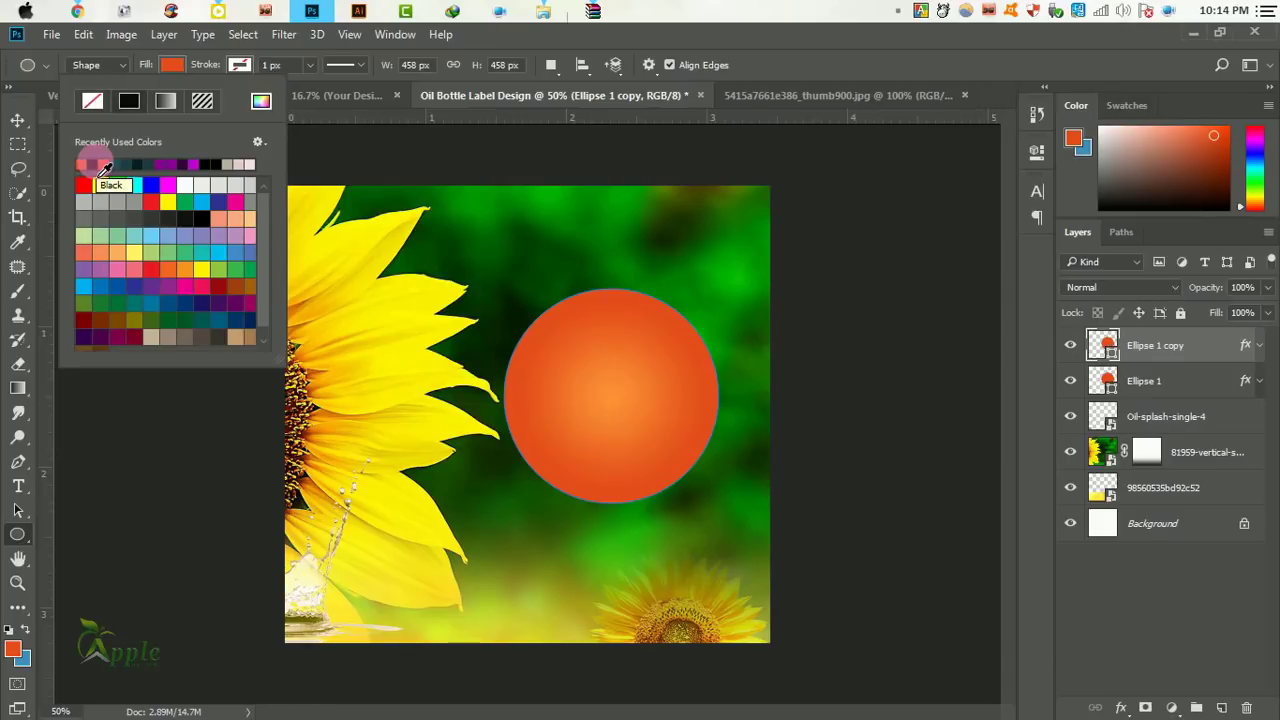
pyautogui.click(16, 114)
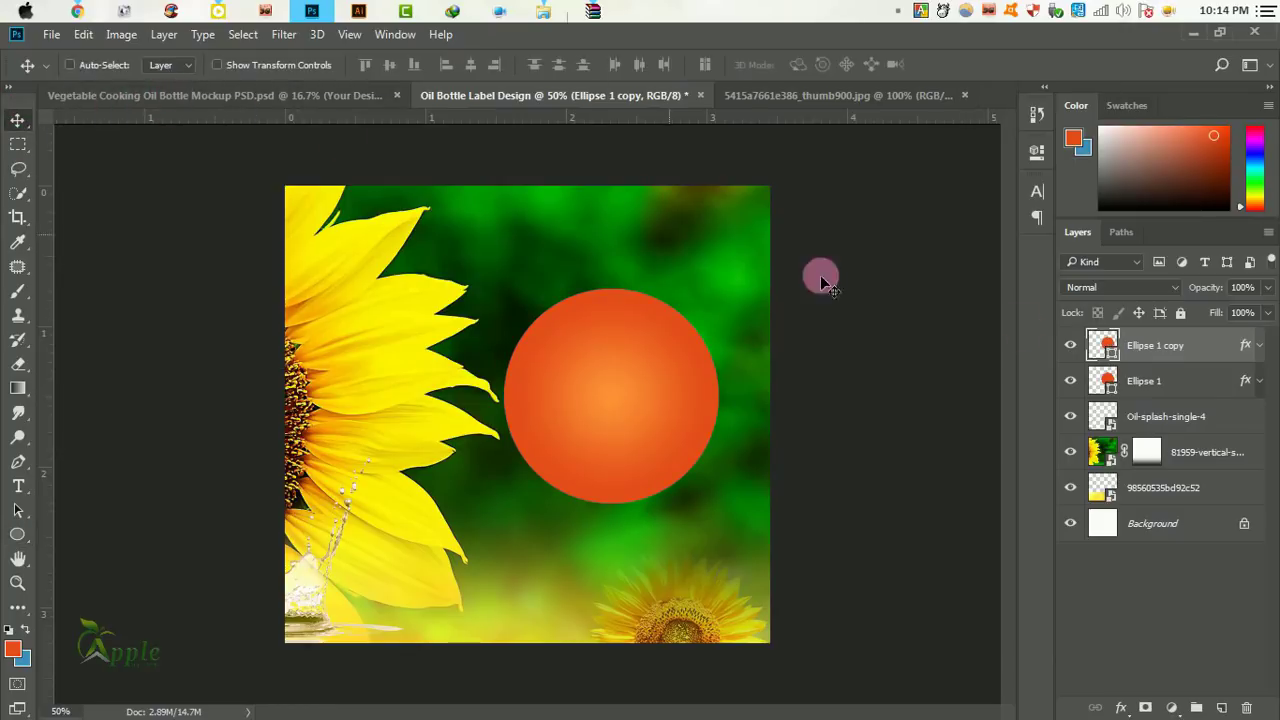
pyautogui.click(1259, 347)
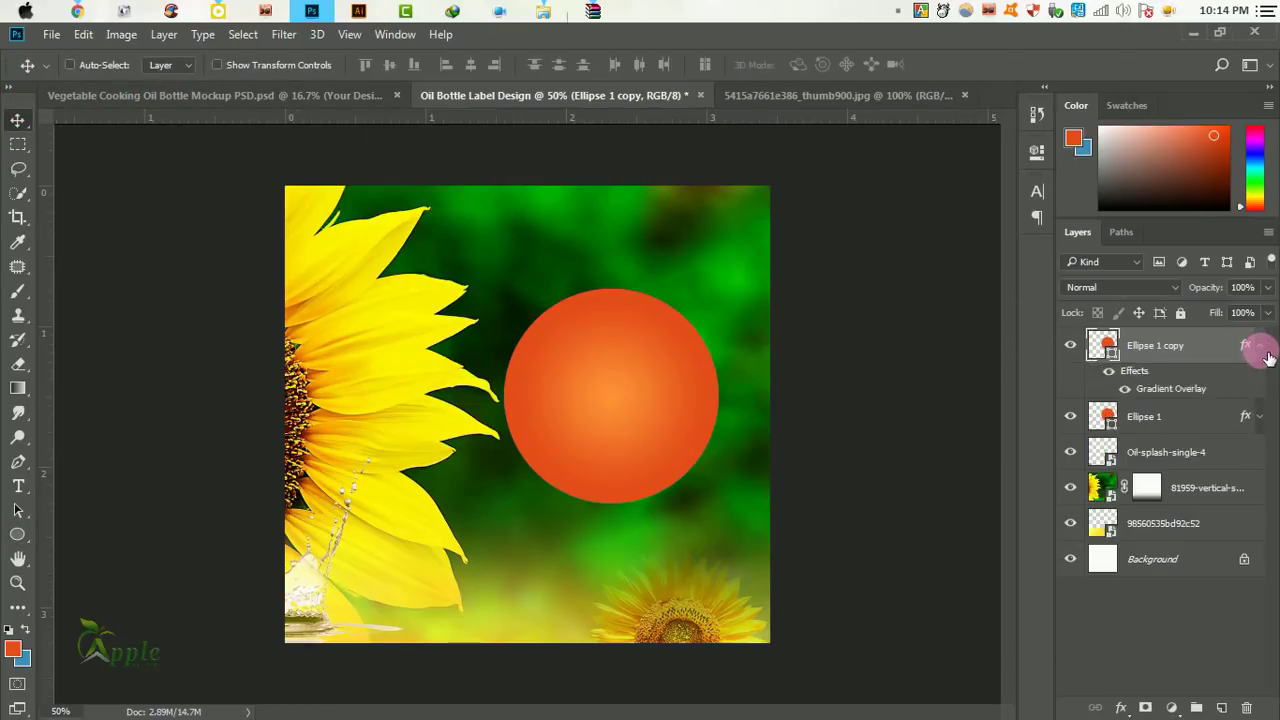
pyautogui.doubleClick(1170, 389)
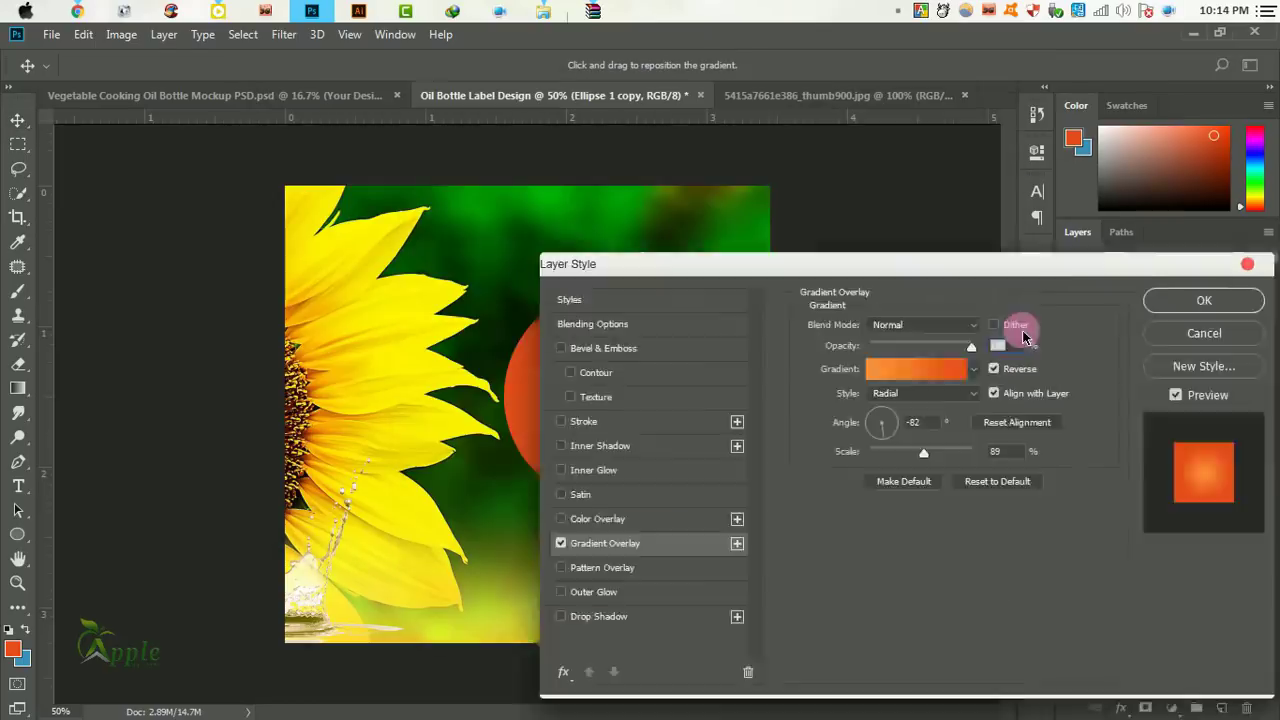
pyautogui.click(880, 443)
pyautogui.scroll(-2, 1053, 312)
pyautogui.scroll(-2, 1045, 310)
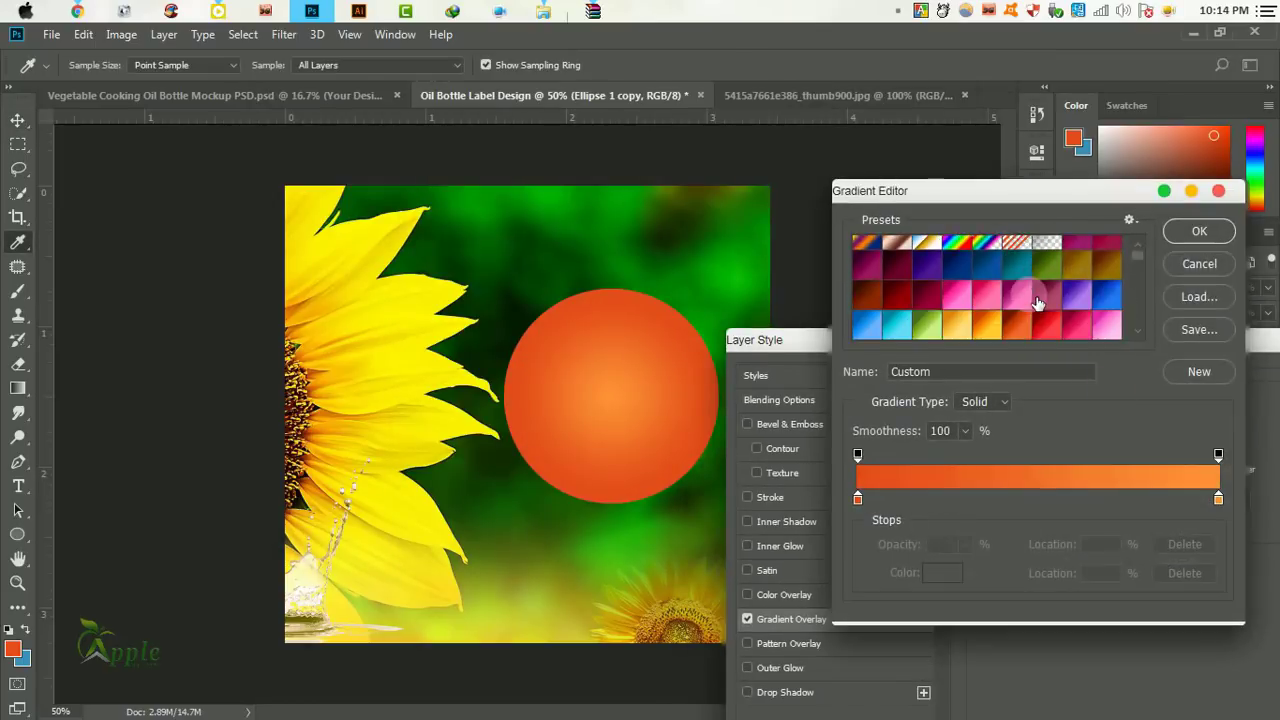
pyautogui.scroll(-2, 1038, 307)
pyautogui.scroll(1, 1014, 300)
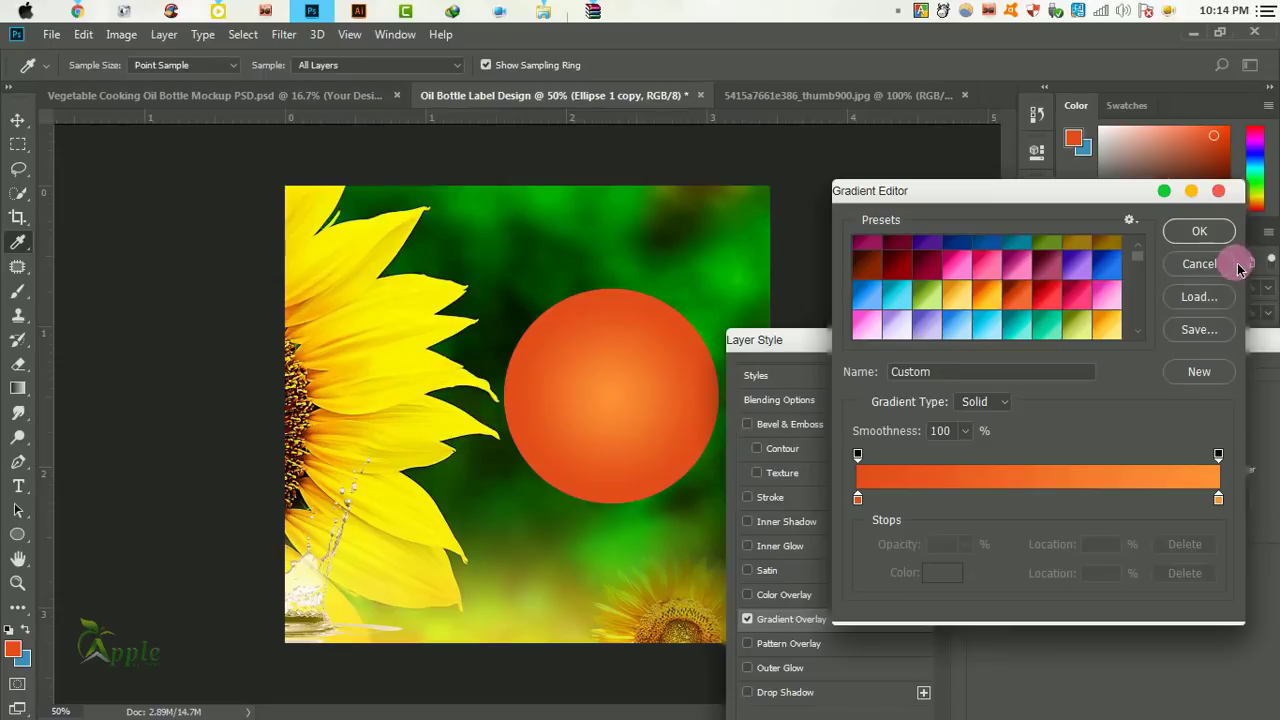
pyautogui.click(1199, 264)
pyautogui.moveTo(1166, 331); pyautogui.dragTo(891, 331)
pyautogui.click(1042, 374)
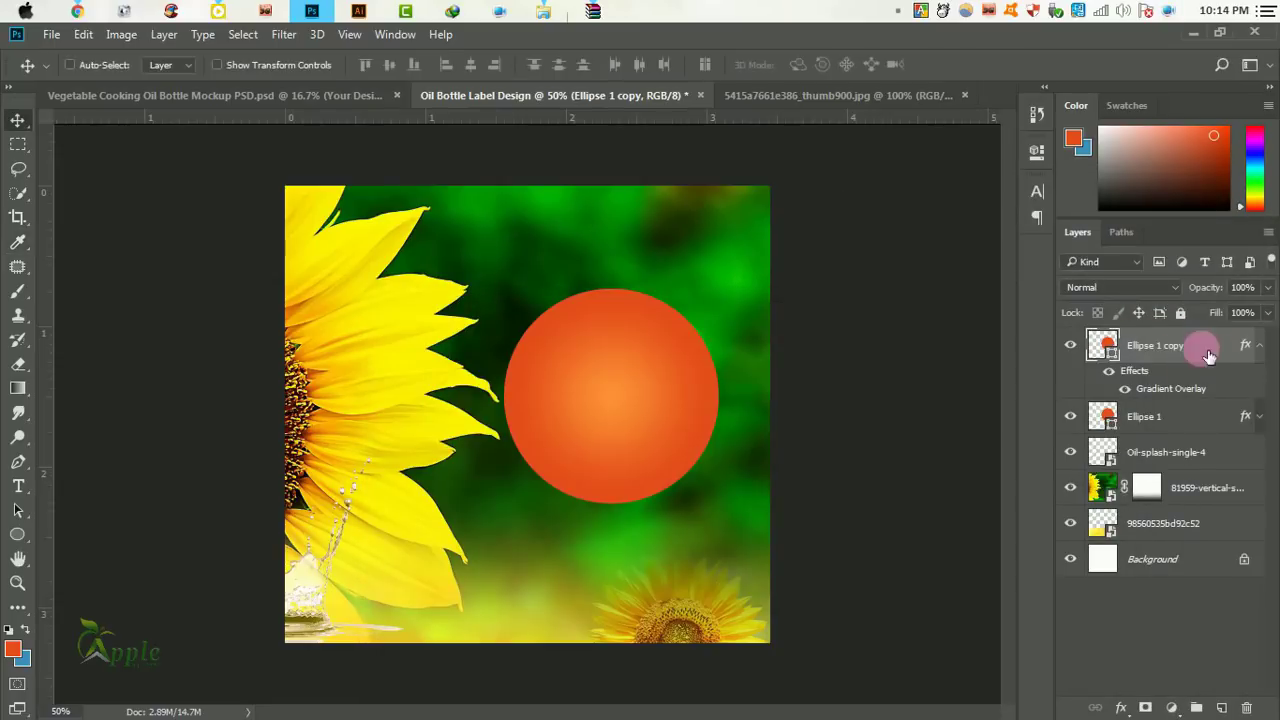
pyautogui.moveTo(1208, 356); pyautogui.dragTo(1246, 708)
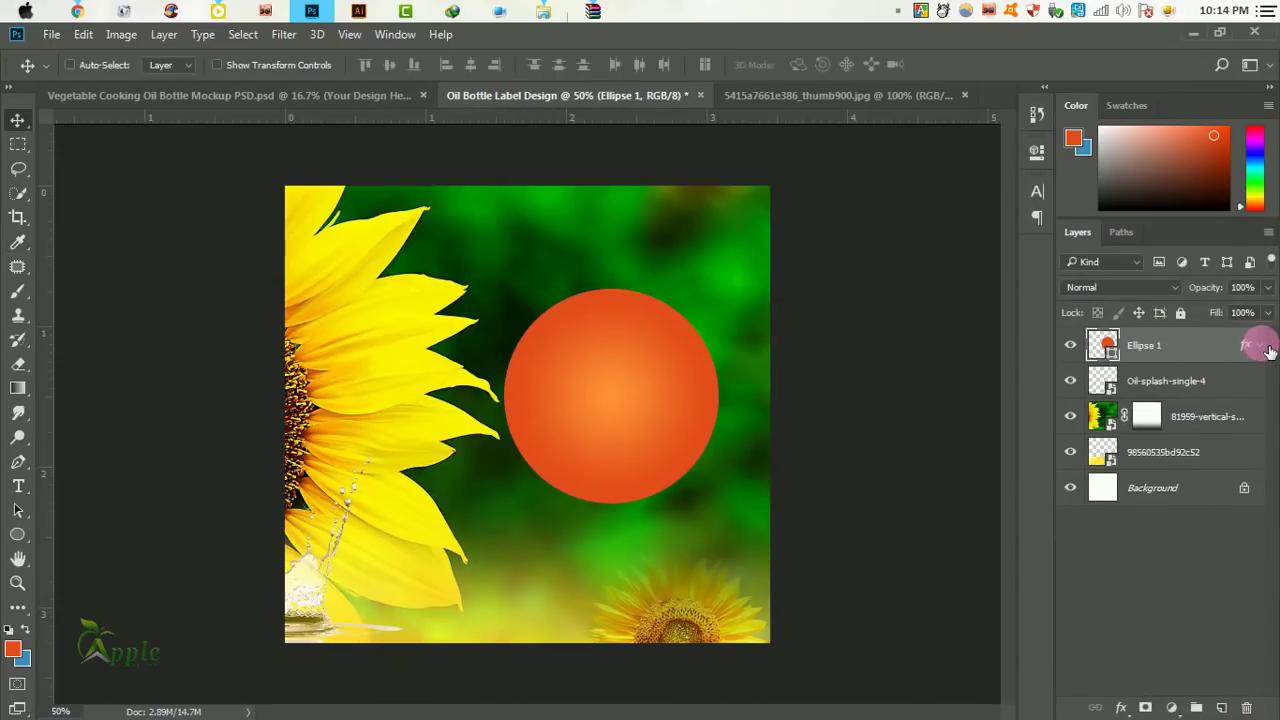
pyautogui.click(1262, 345)
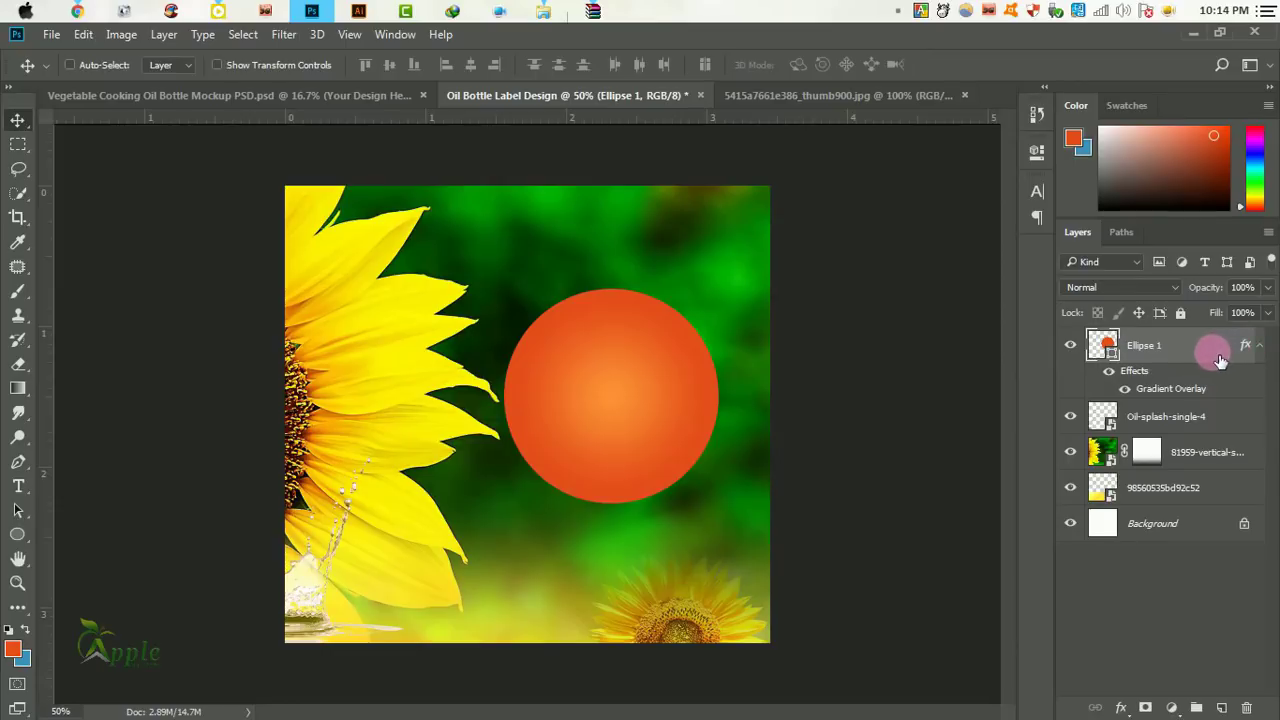
pyautogui.click(1262, 356)
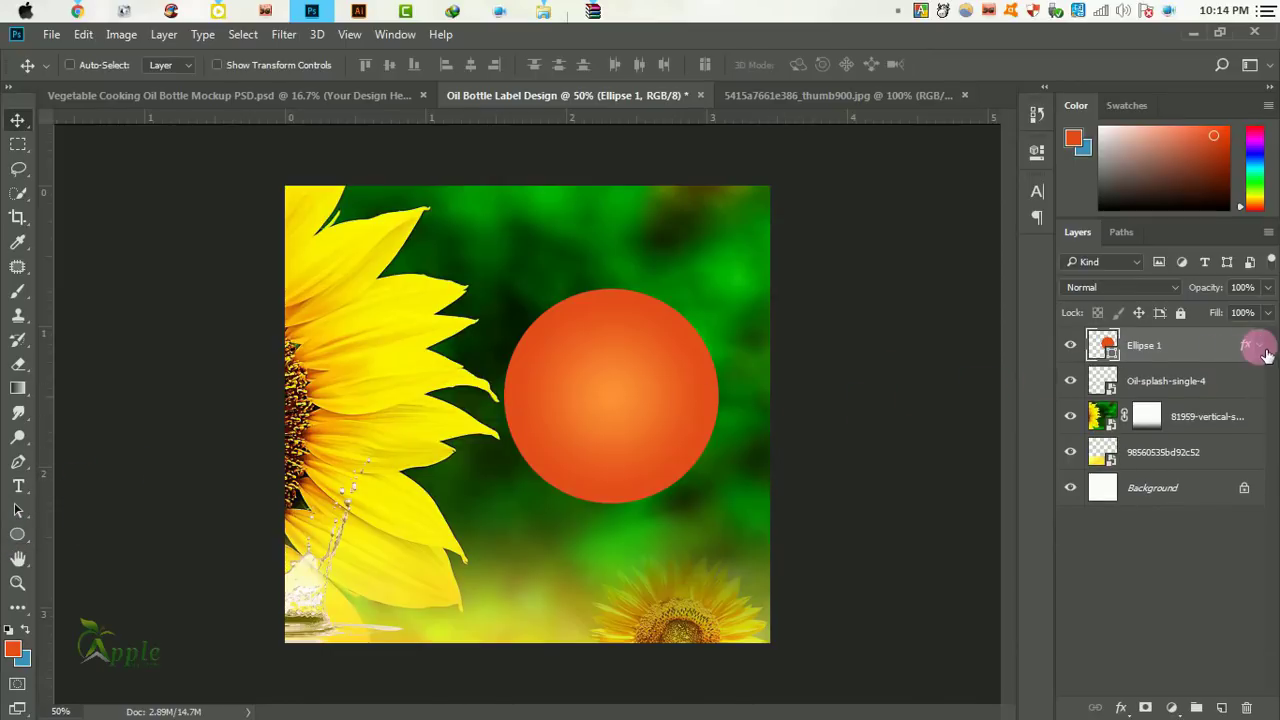
pyautogui.moveTo(1199, 355)
pyautogui.mouseDown()
pyautogui.moveTo(1208, 370)
pyautogui.moveTo(1077, 657)
pyautogui.mouseUp()
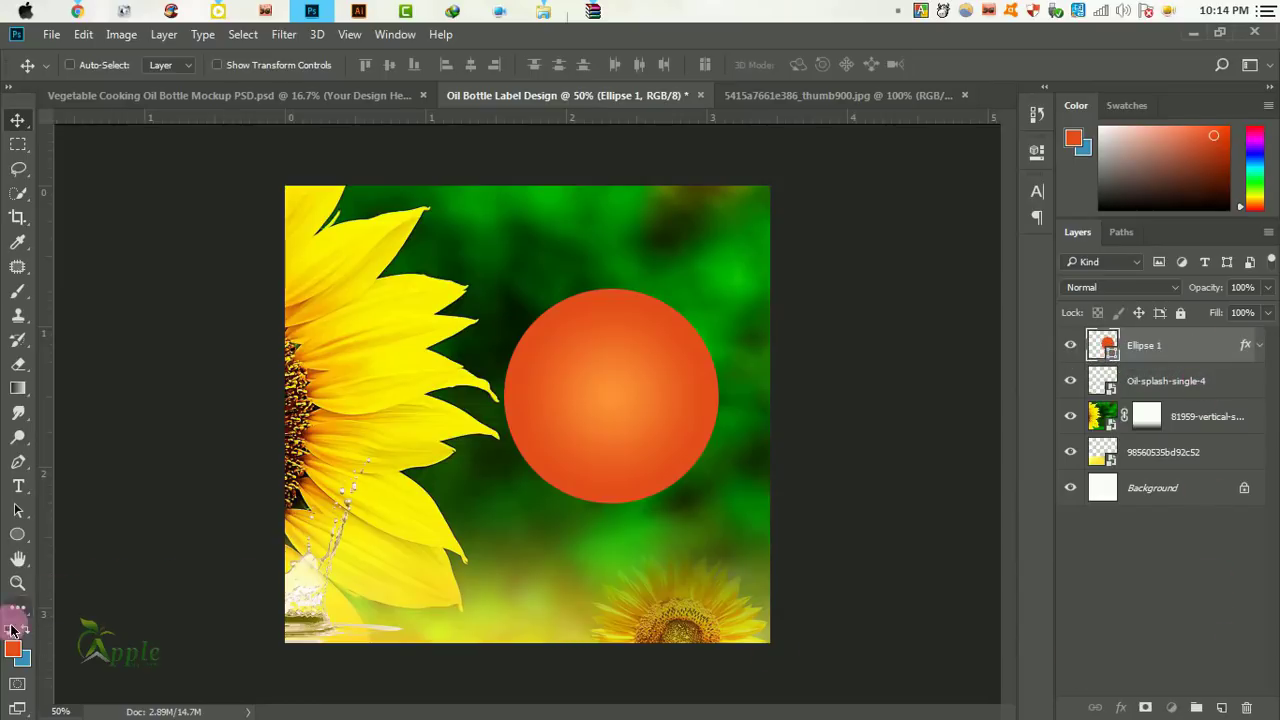
# Draw a larger second circle overlapping the first and try an orange-yellow gradient overlay on it.
pyautogui.click(17, 534)
pyautogui.moveTo(556, 325)
pyautogui.mouseDown()
pyautogui.moveTo(678, 443)
pyautogui.moveTo(710, 428)
pyautogui.mouseUp()
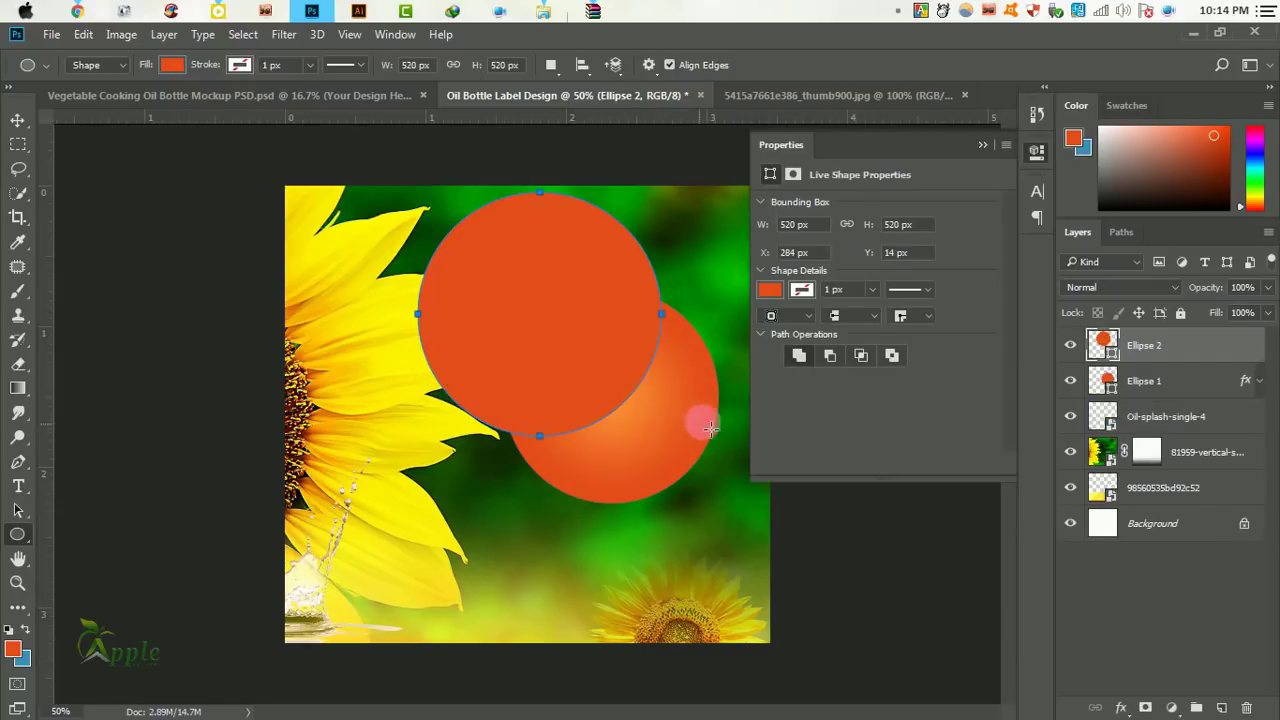
pyautogui.doubleClick(1210, 353)
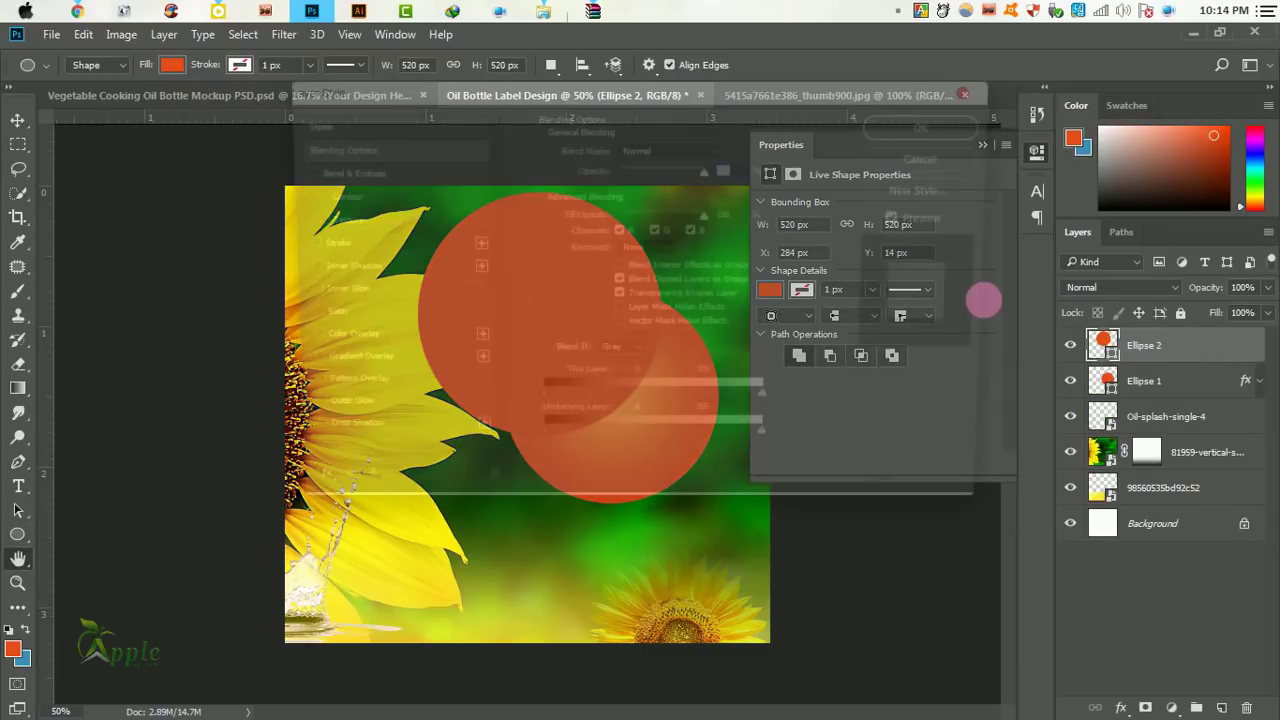
pyautogui.click(818, 448)
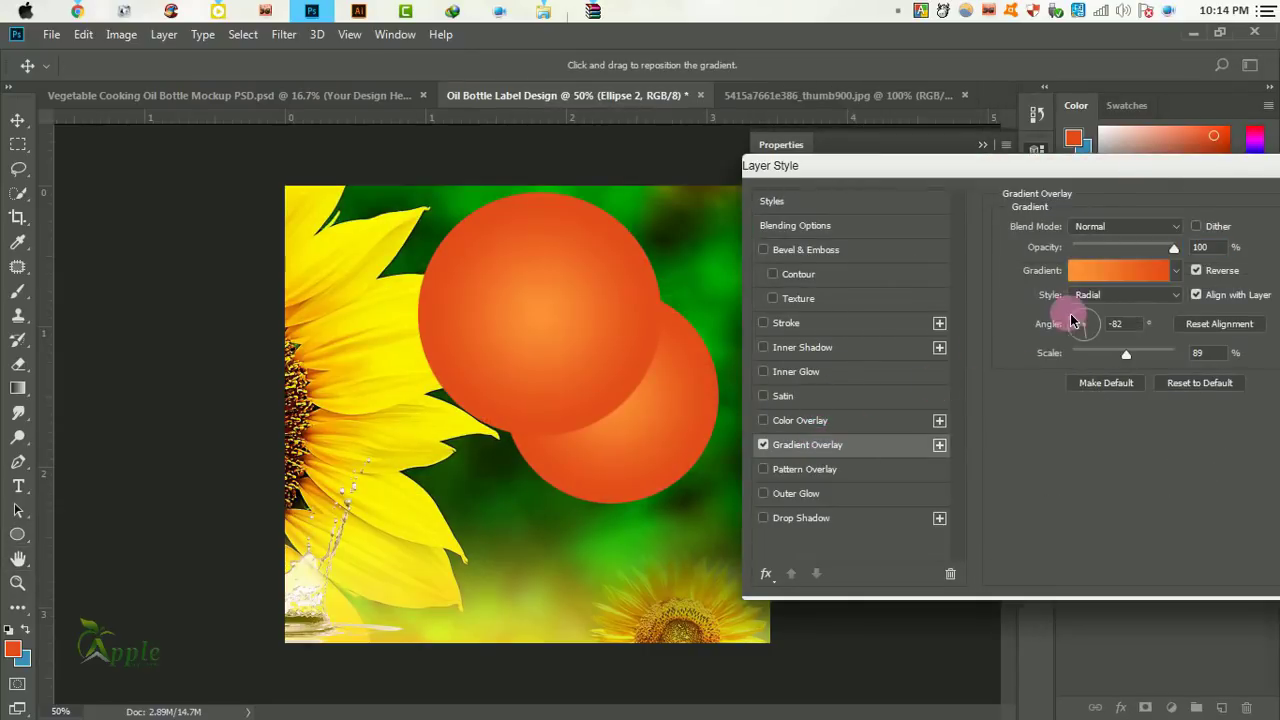
pyautogui.click(1100, 275)
pyautogui.scroll(-3, 1040, 305)
pyautogui.scroll(-3, 1038, 296)
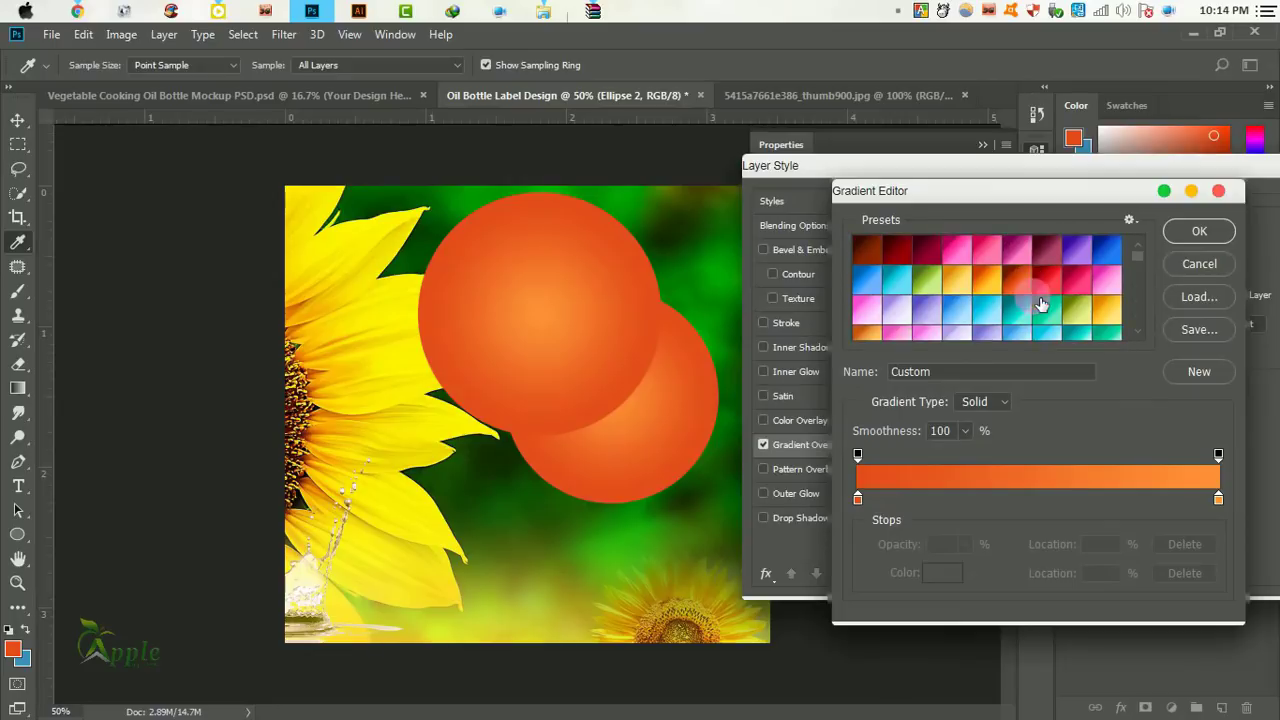
pyautogui.click(1003, 283)
pyautogui.click(1198, 233)
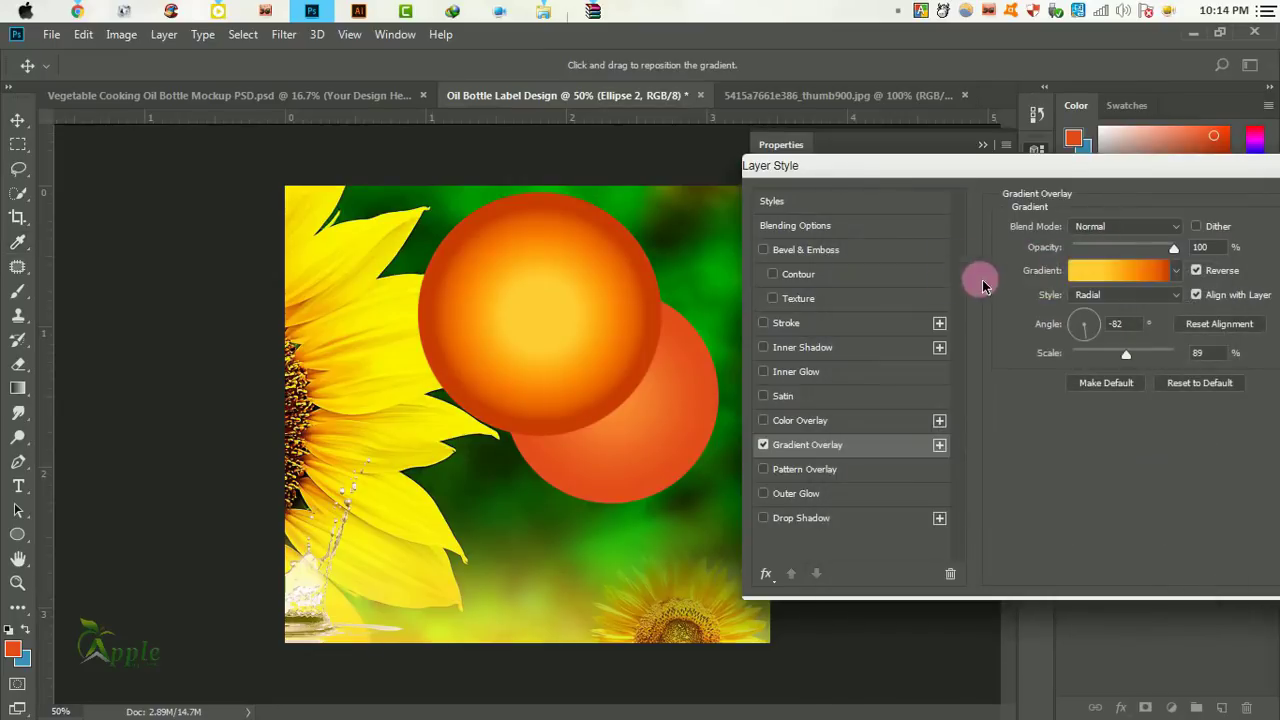
# Try linear, radial, angle and diamond gradient styles, settling on linear.
pyautogui.click(1100, 294)
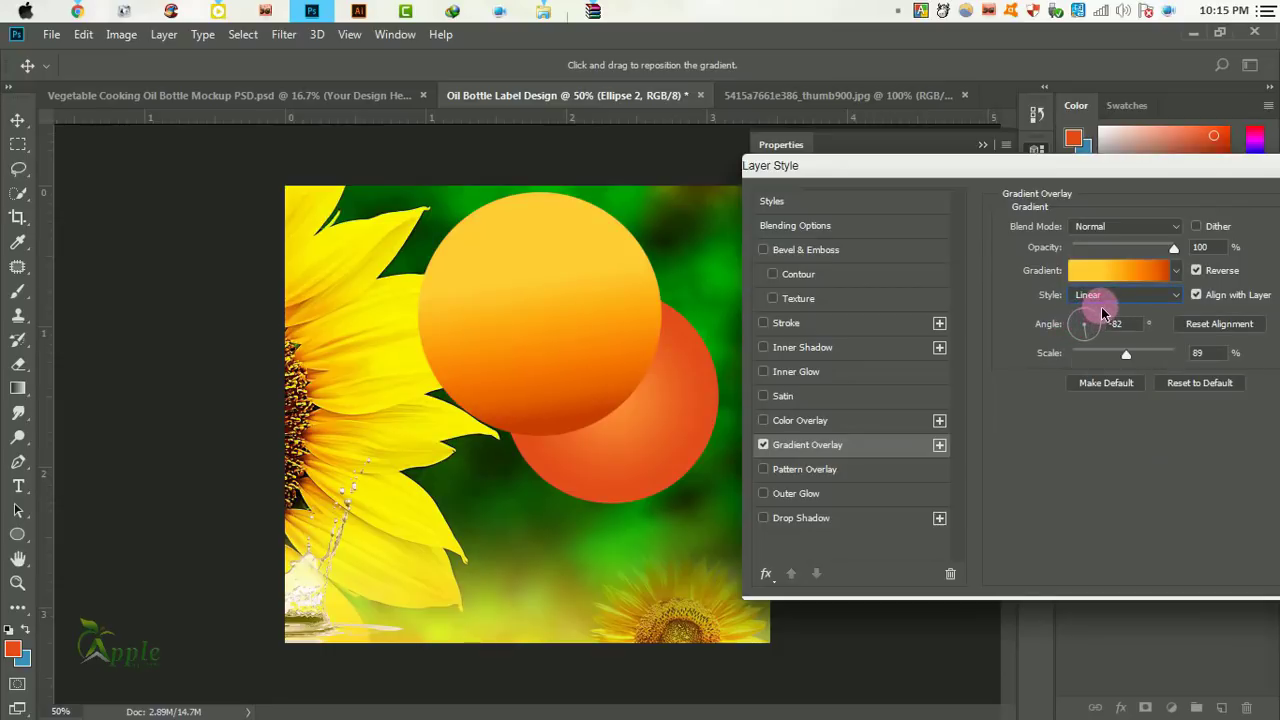
pyautogui.moveTo(1098, 188); pyautogui.dragTo(1071, 201)
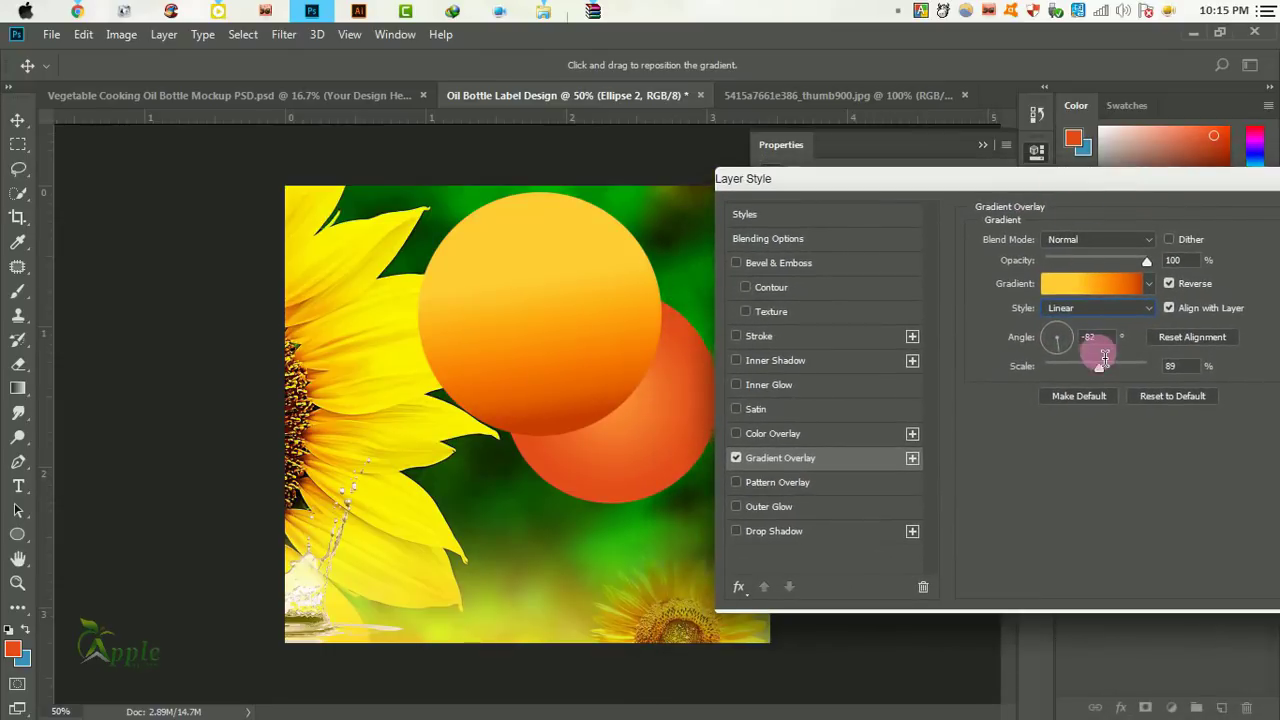
pyautogui.click(1090, 308)
pyautogui.click(1060, 335)
pyautogui.click(1071, 310)
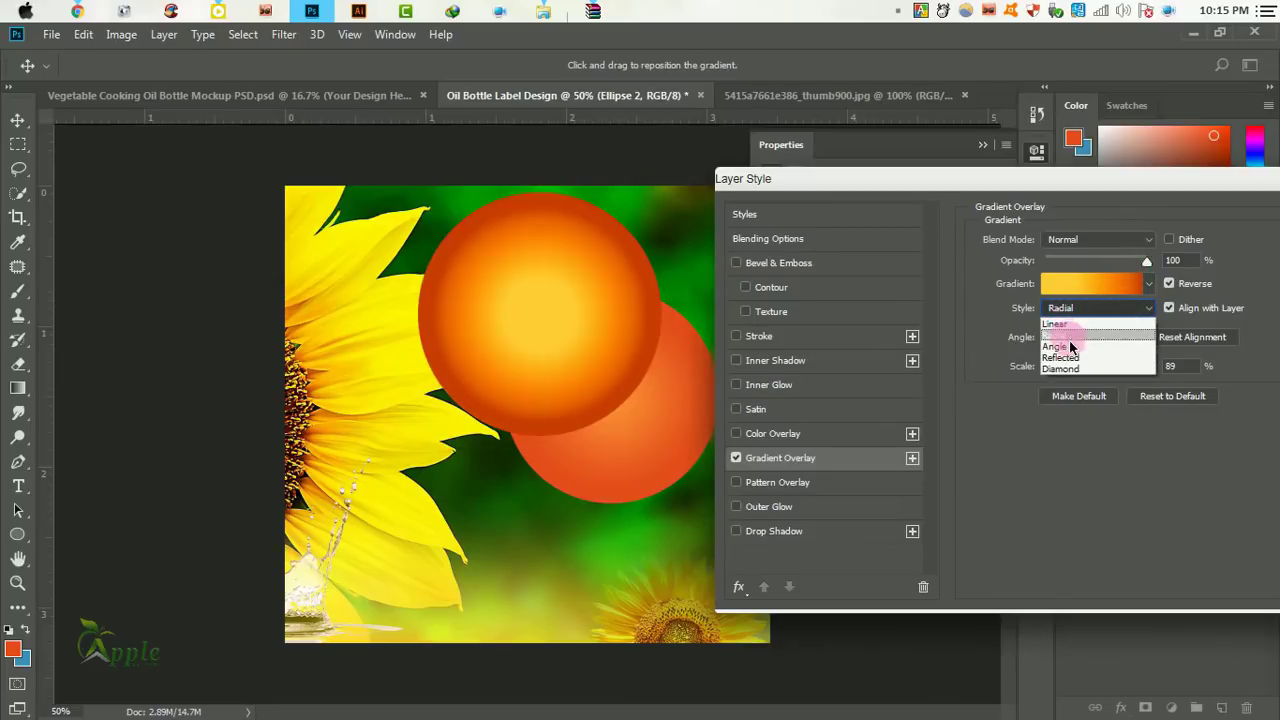
pyautogui.click(1060, 346)
pyautogui.click(1072, 310)
pyautogui.click(1060, 368)
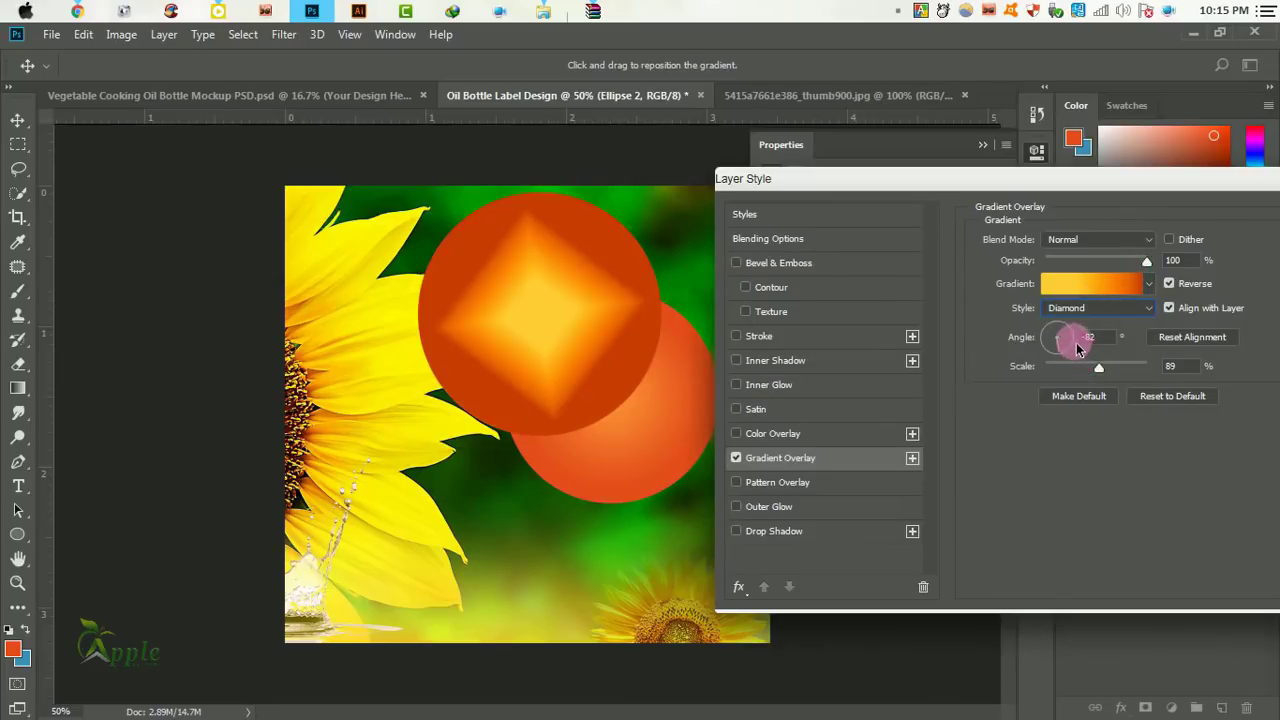
pyautogui.click(1071, 310)
pyautogui.click(1077, 324)
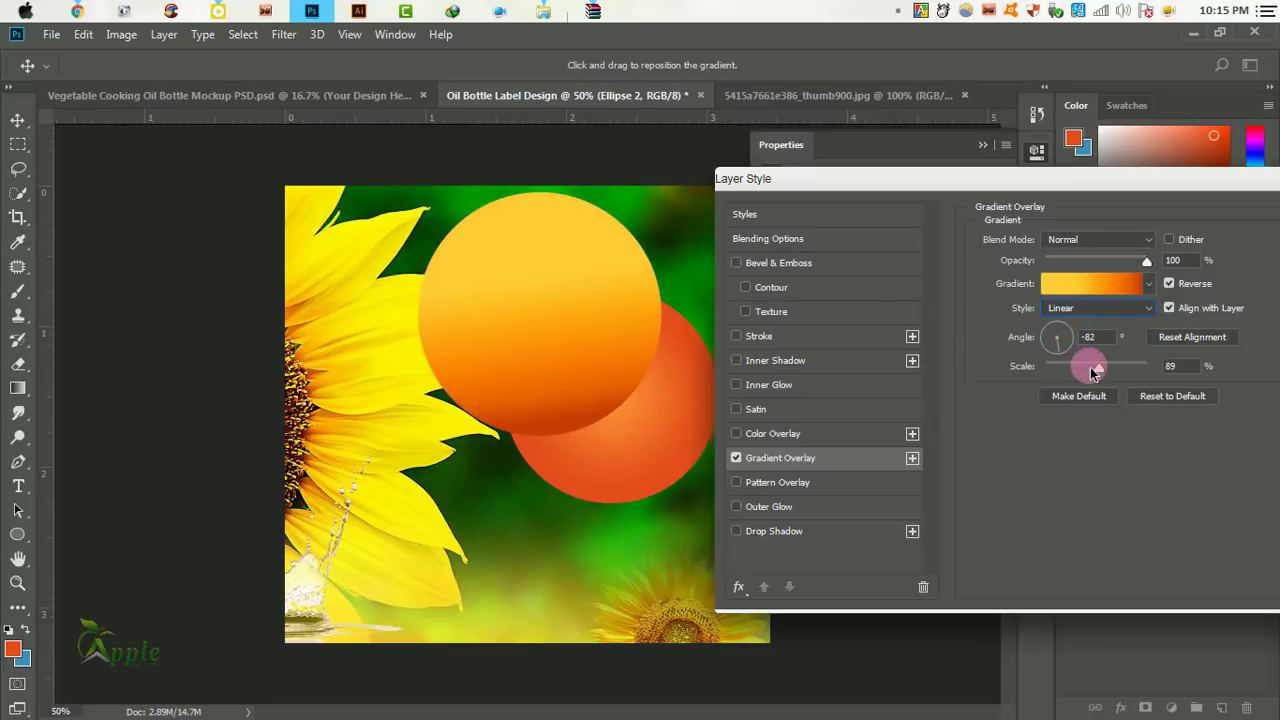
# Adjust the gradient scale, then cancel the Layer Style so the circle stays plain orange.
pyautogui.moveTo(1094, 372); pyautogui.dragTo(1105, 372)
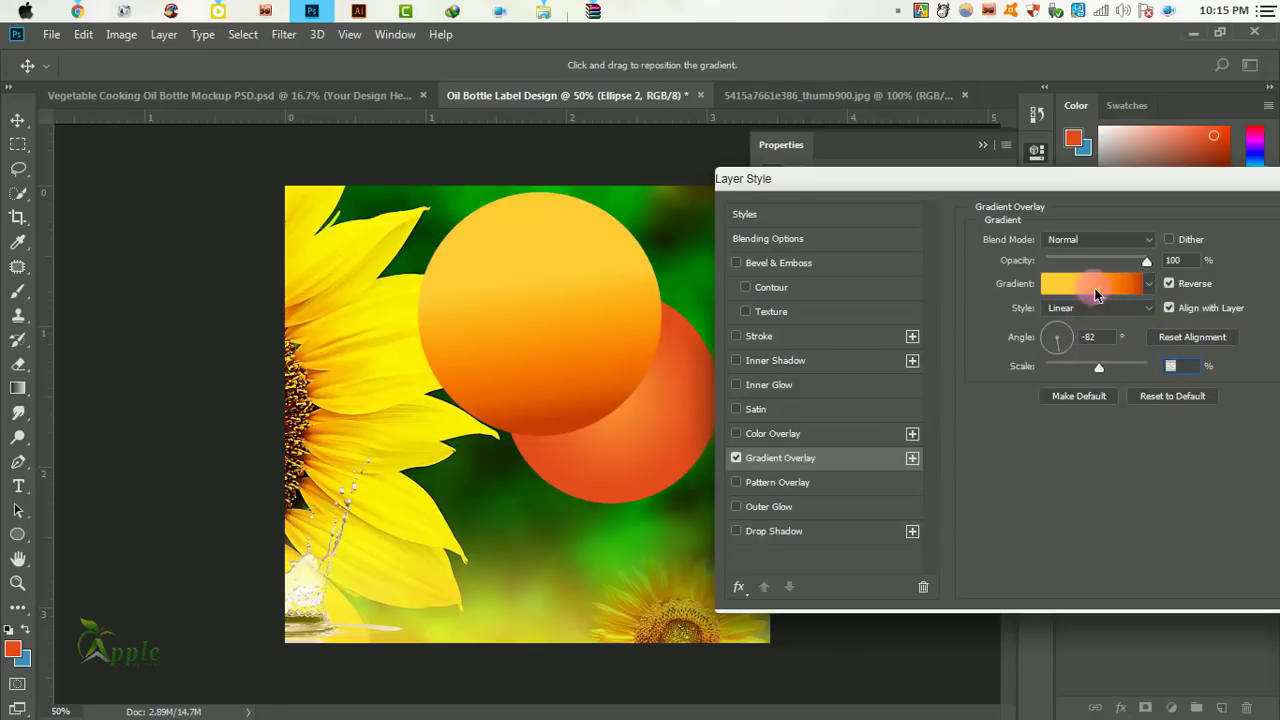
pyautogui.click(1095, 290)
pyautogui.click(1218, 229)
pyautogui.moveTo(1157, 192); pyautogui.dragTo(906, 333)
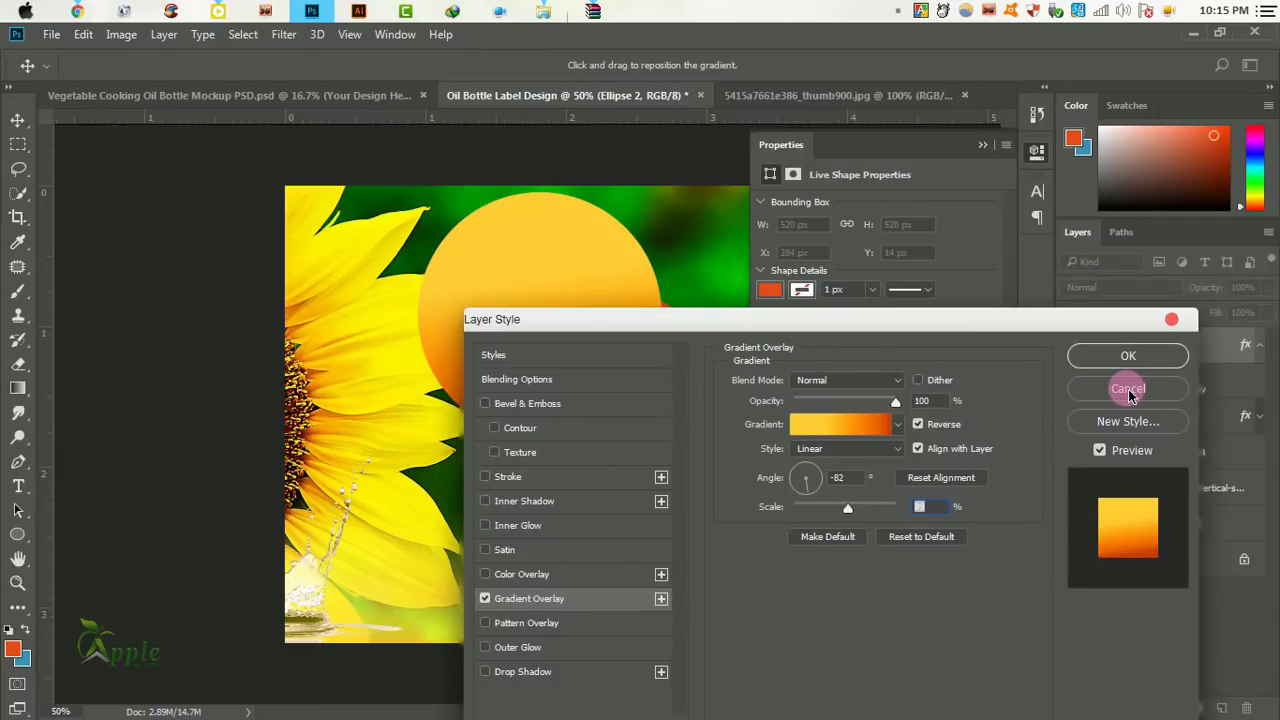
pyautogui.click(1129, 390)
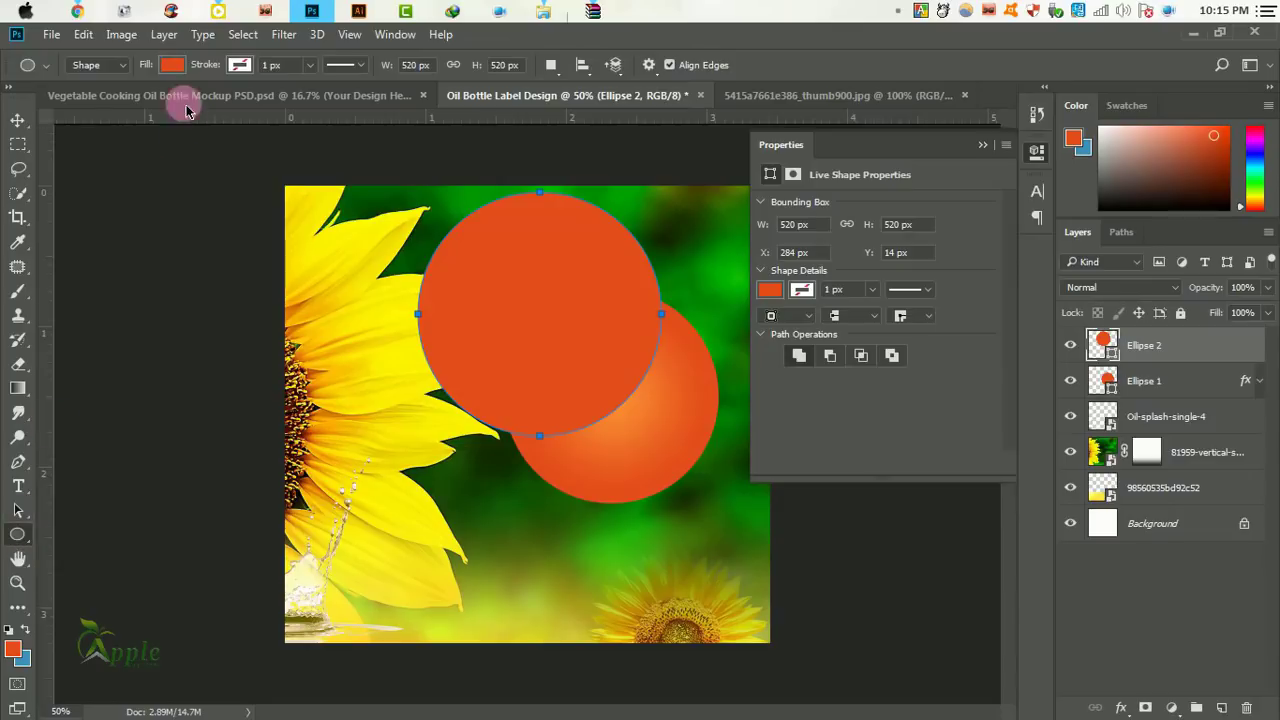
# Set the circle to no fill with an orange stroke about 40 px wide.
pyautogui.click(172, 64)
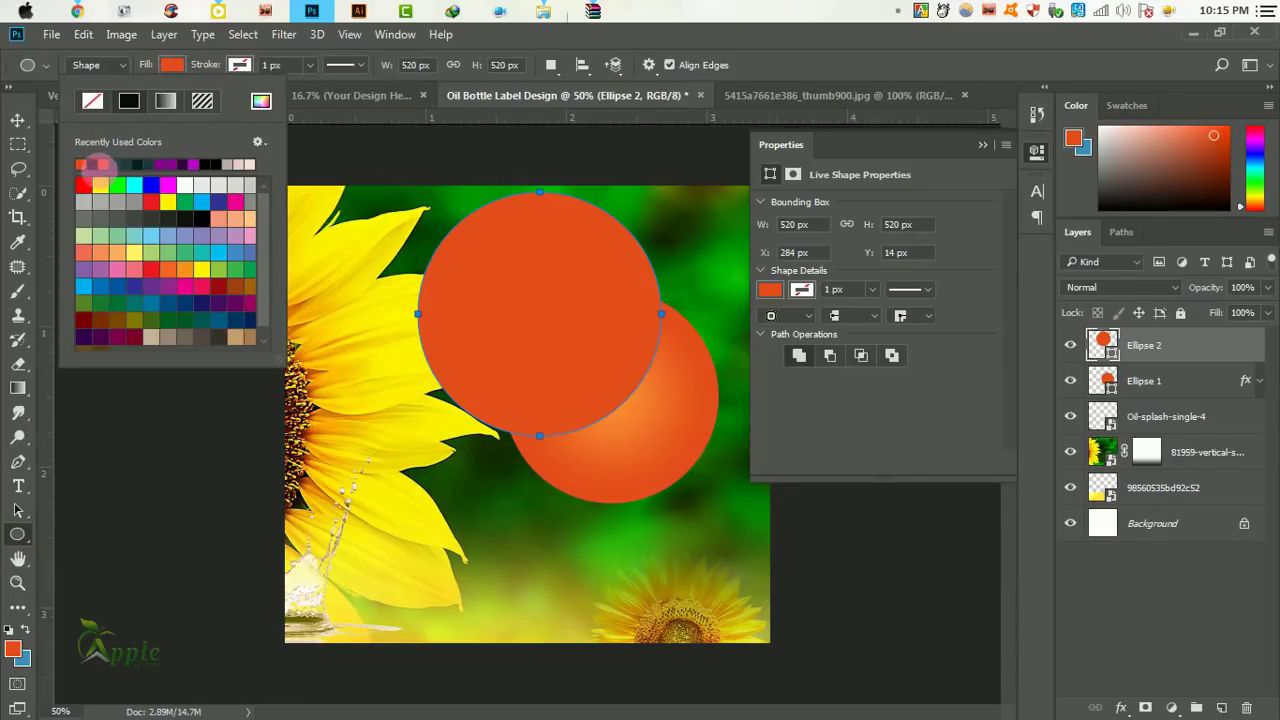
pyautogui.click(94, 100)
pyautogui.click(244, 66)
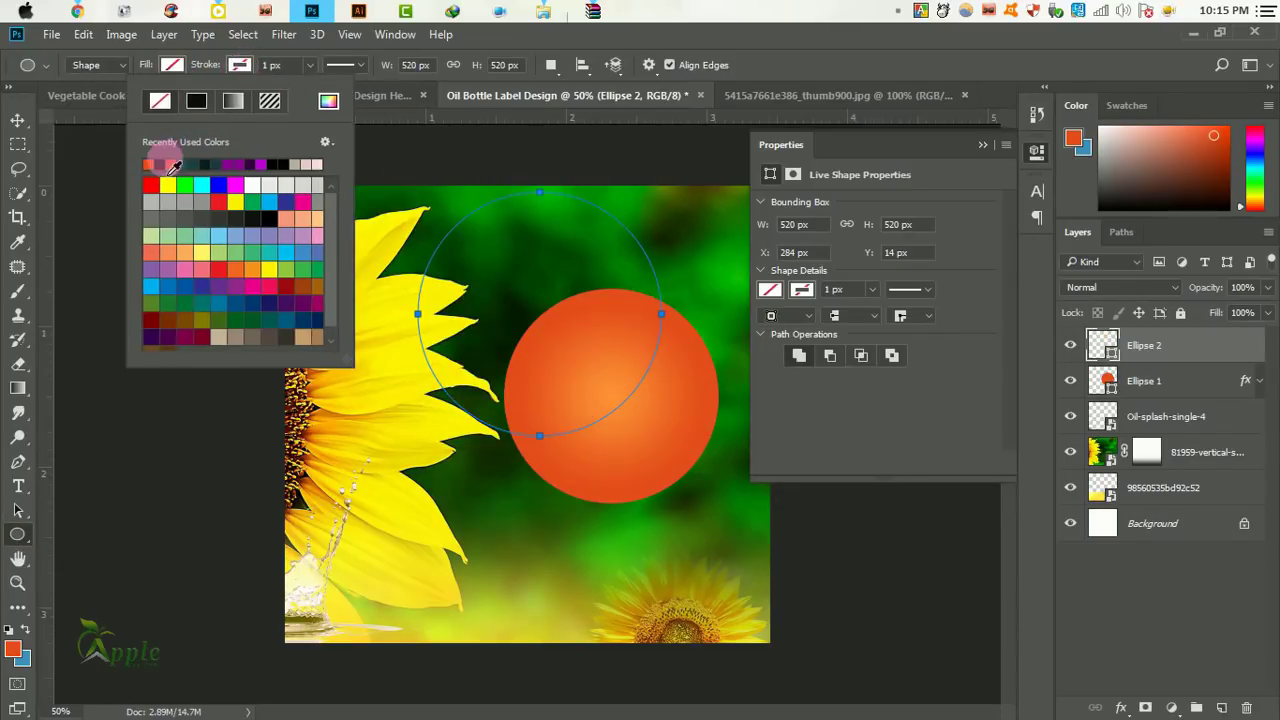
pyautogui.click(310, 65)
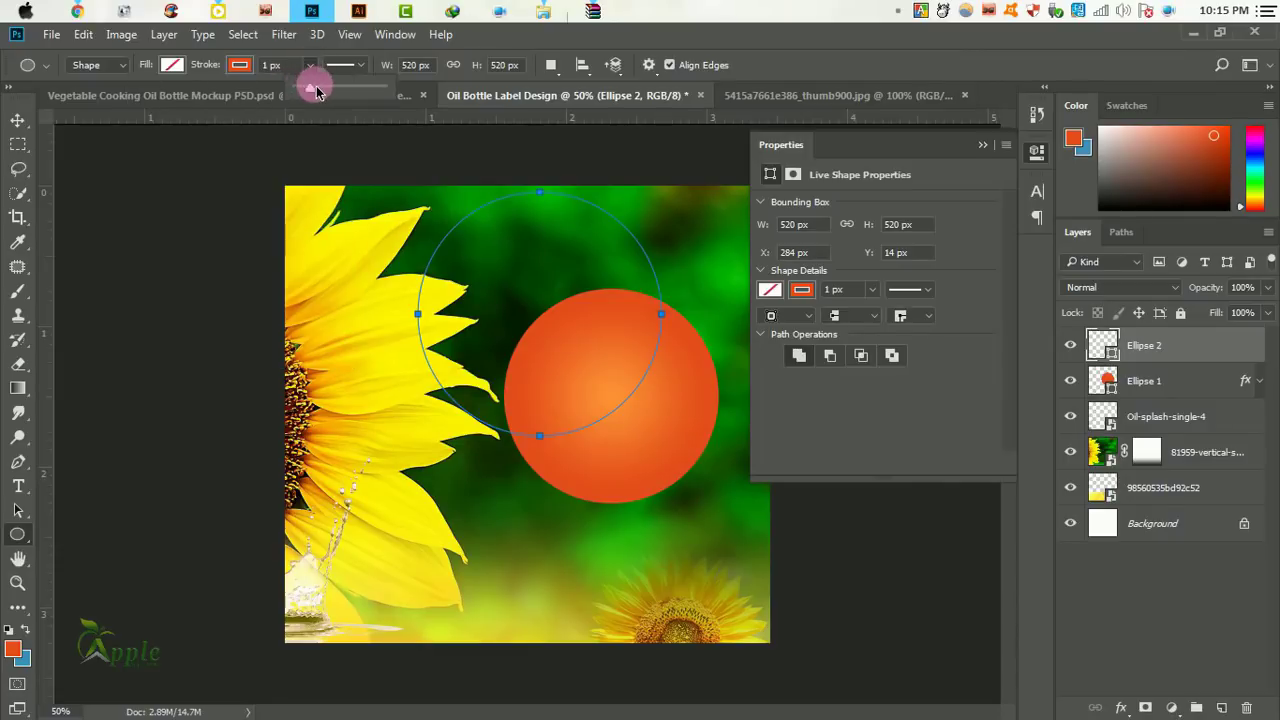
pyautogui.moveTo(300, 88); pyautogui.dragTo(329, 90)
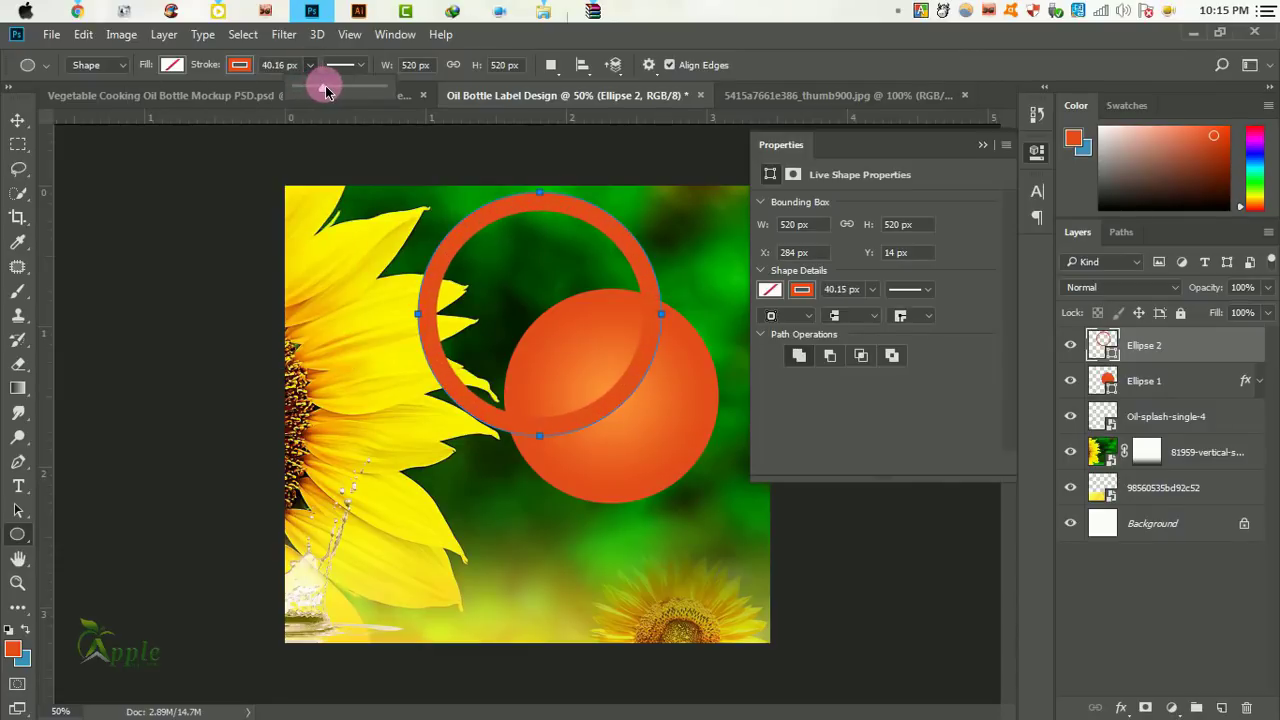
pyautogui.click(17, 120)
# Move the ring onto the gradient circle and enlarge it around it.
pyautogui.moveTo(603, 287)
pyautogui.mouseDown()
pyautogui.moveTo(648, 355)
pyautogui.moveTo(662, 352)
pyautogui.mouseUp()
pyautogui.hotkey('ctrl', 't')
pyautogui.moveTo(740, 548); pyautogui.dragTo(745, 545)
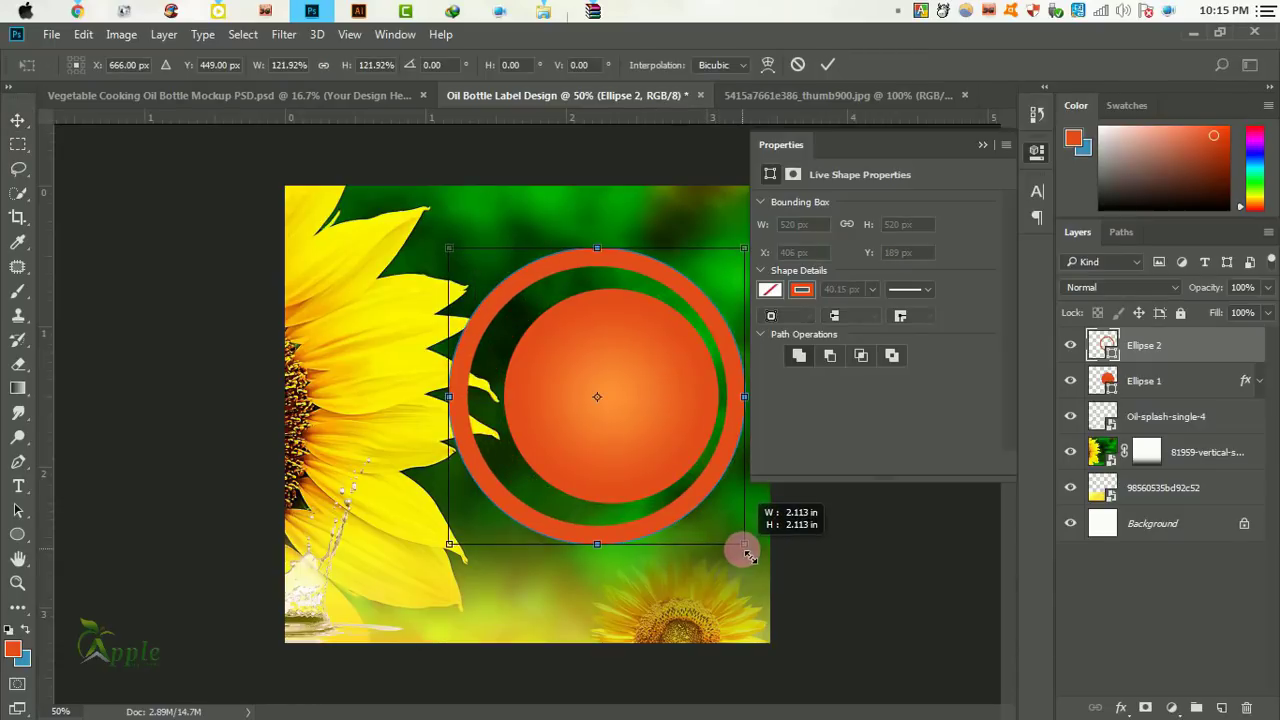
pyautogui.click(828, 64)
pyautogui.click(982, 145)
# Convert the Ellipse 2 ring into a smart object and open its Layer Style settings.
pyautogui.rightClick(1180, 345)
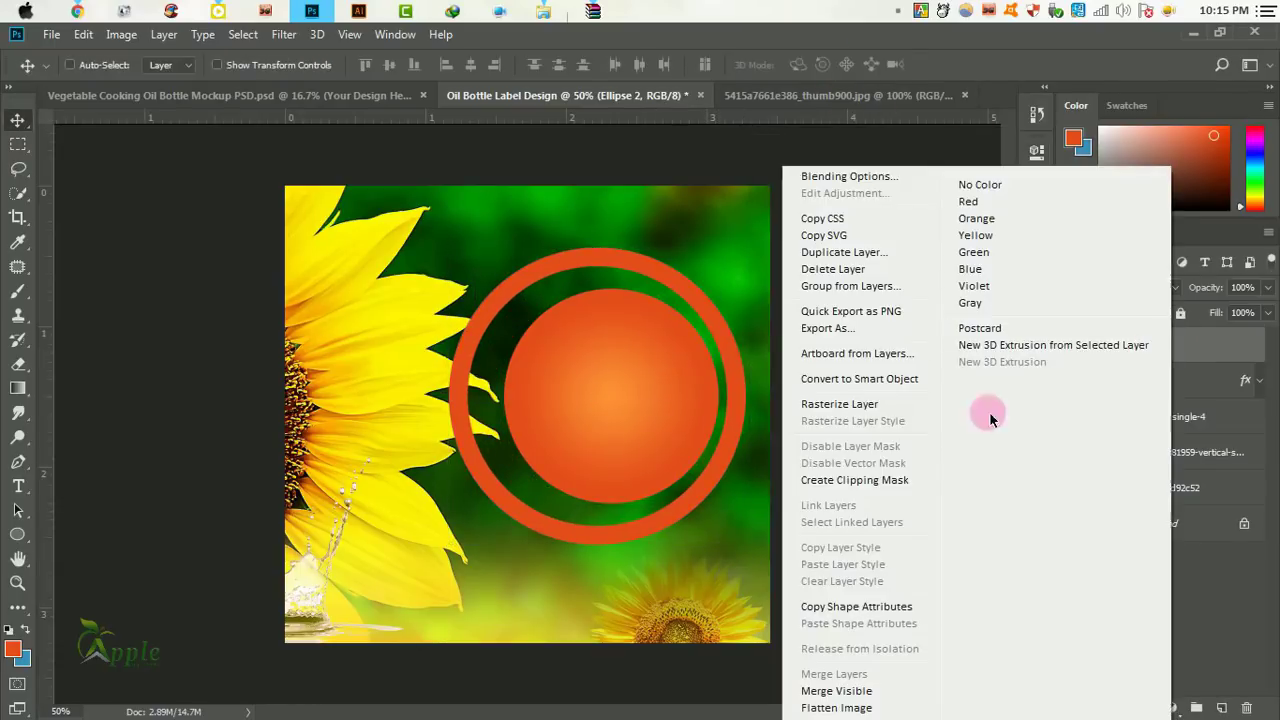
pyautogui.click(860, 403)
pyautogui.rightClick(1180, 345)
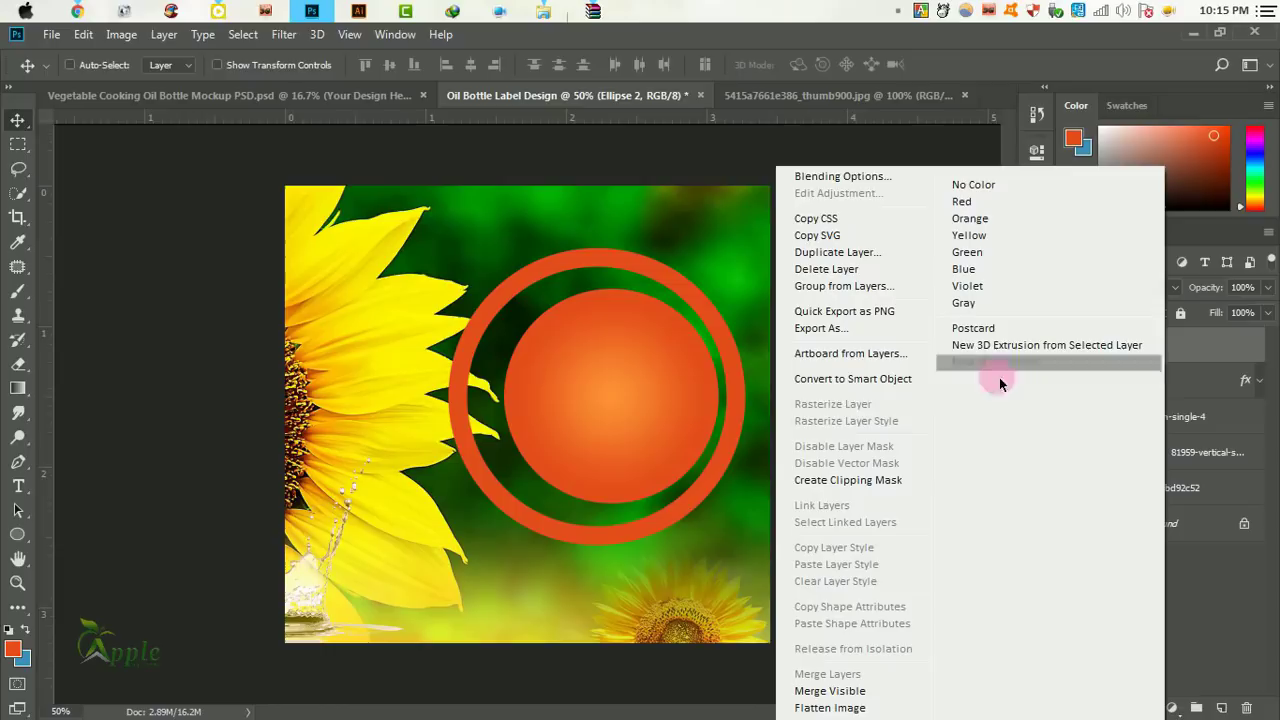
pyautogui.click(853, 378)
pyautogui.doubleClick(1211, 345)
pyautogui.moveTo(680, 100); pyautogui.dragTo(1148, 163)
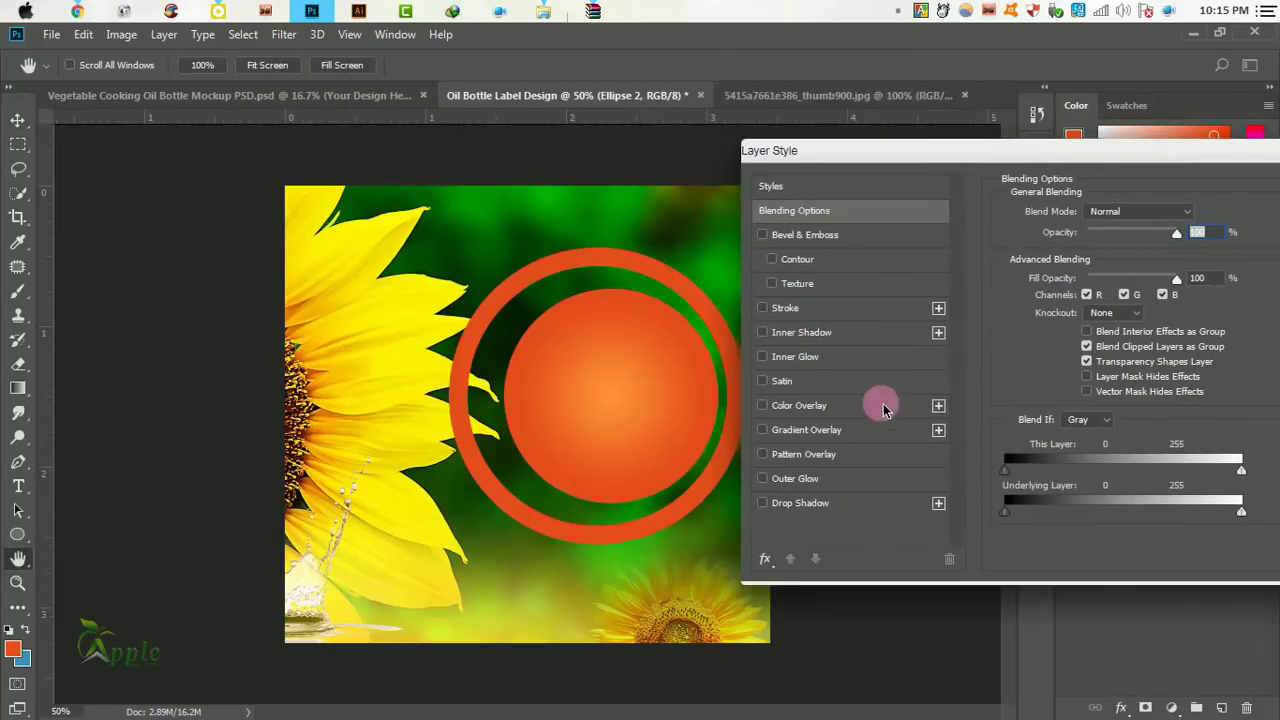
# Add a Gradient Overlay to the ring, trying orange-to-yellow and peach presets.
pyautogui.click(818, 430)
pyautogui.click(1117, 257)
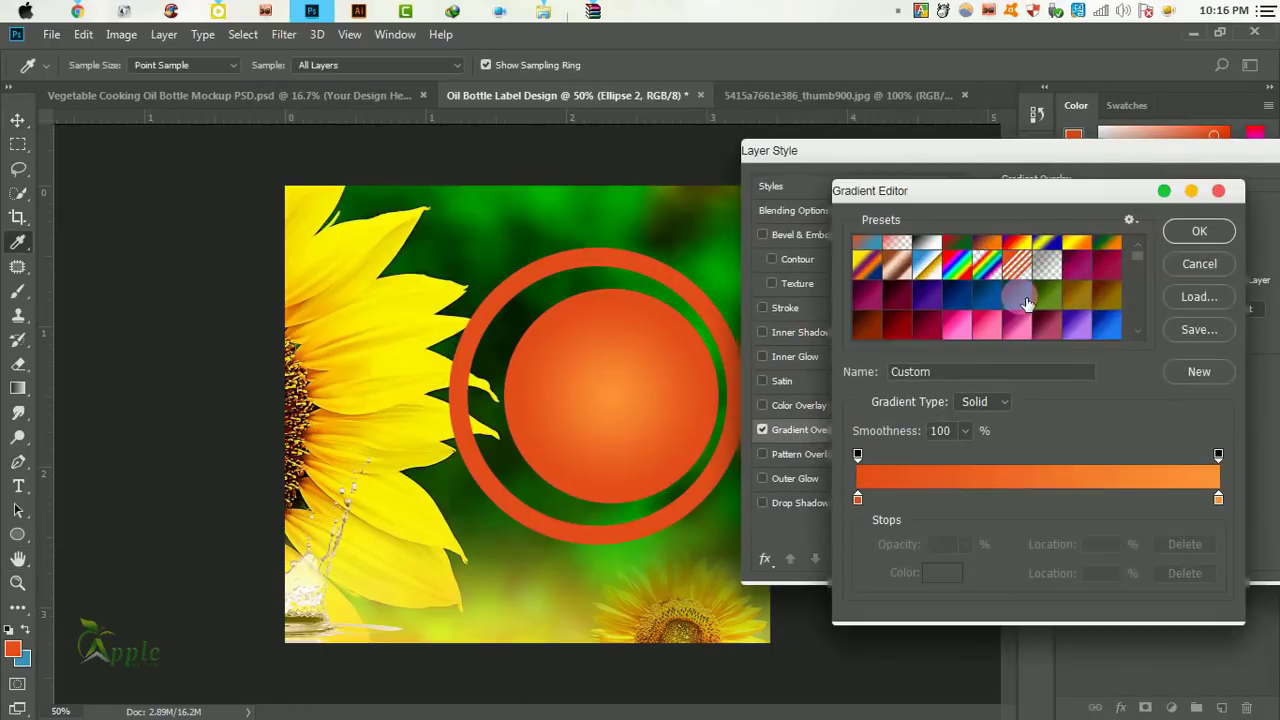
pyautogui.click(990, 325)
pyautogui.scroll(-1, 990, 322)
pyautogui.scroll(-1, 992, 321)
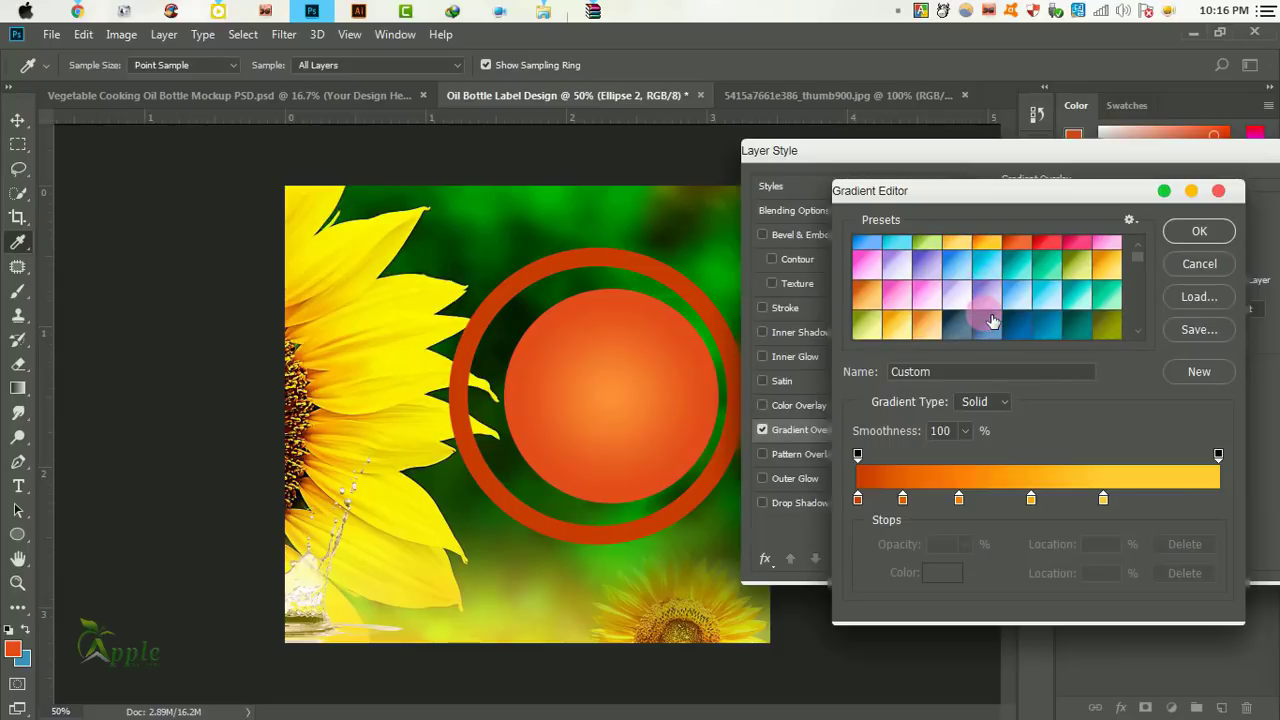
pyautogui.scroll(-1, 1090, 280)
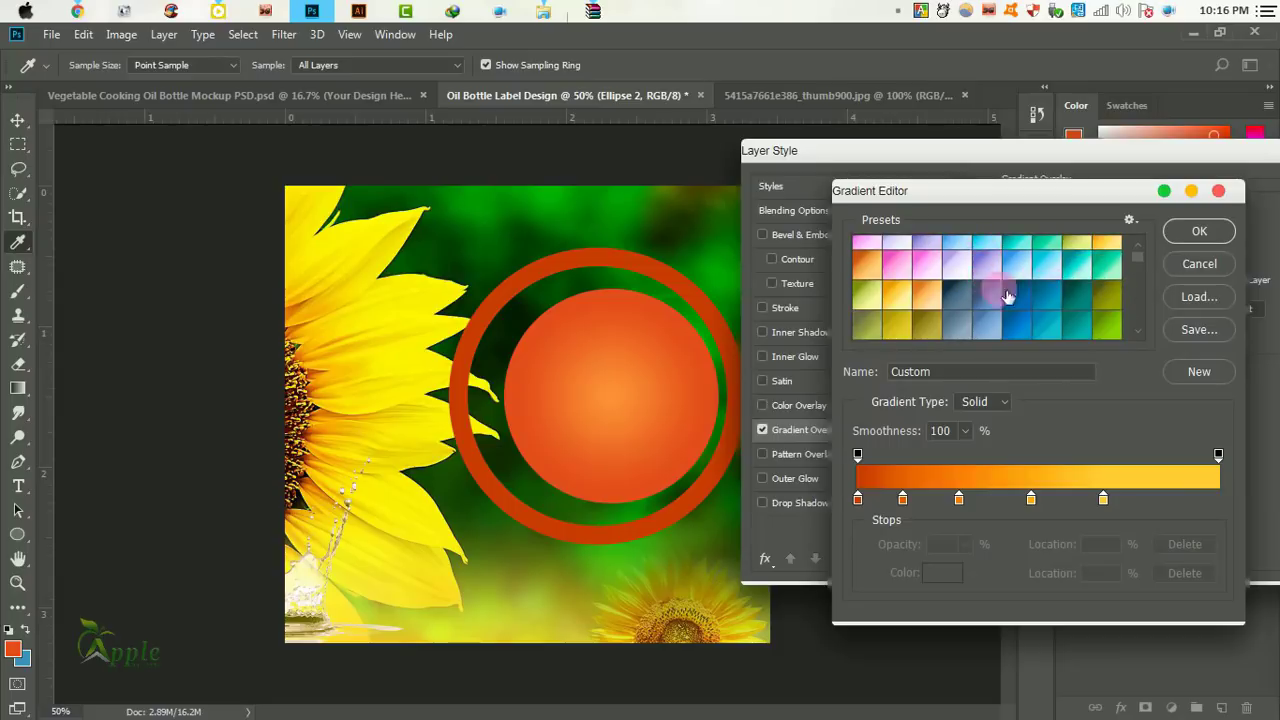
pyautogui.click(940, 294)
pyautogui.scroll(-2, 1118, 293)
pyautogui.click(1199, 231)
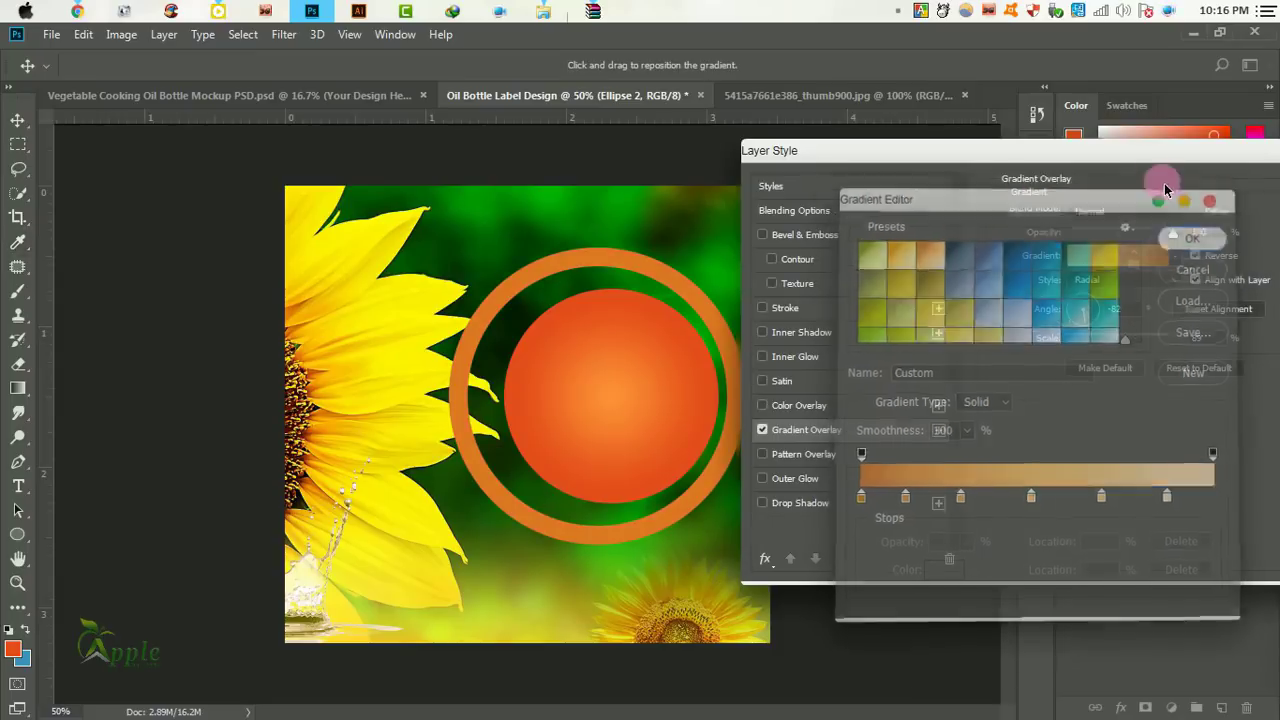
# Make the overlay a linear orange-yellow gradient, apply it, and nudge the ring right.
pyautogui.moveTo(1144, 158); pyautogui.dragTo(1170, 278)
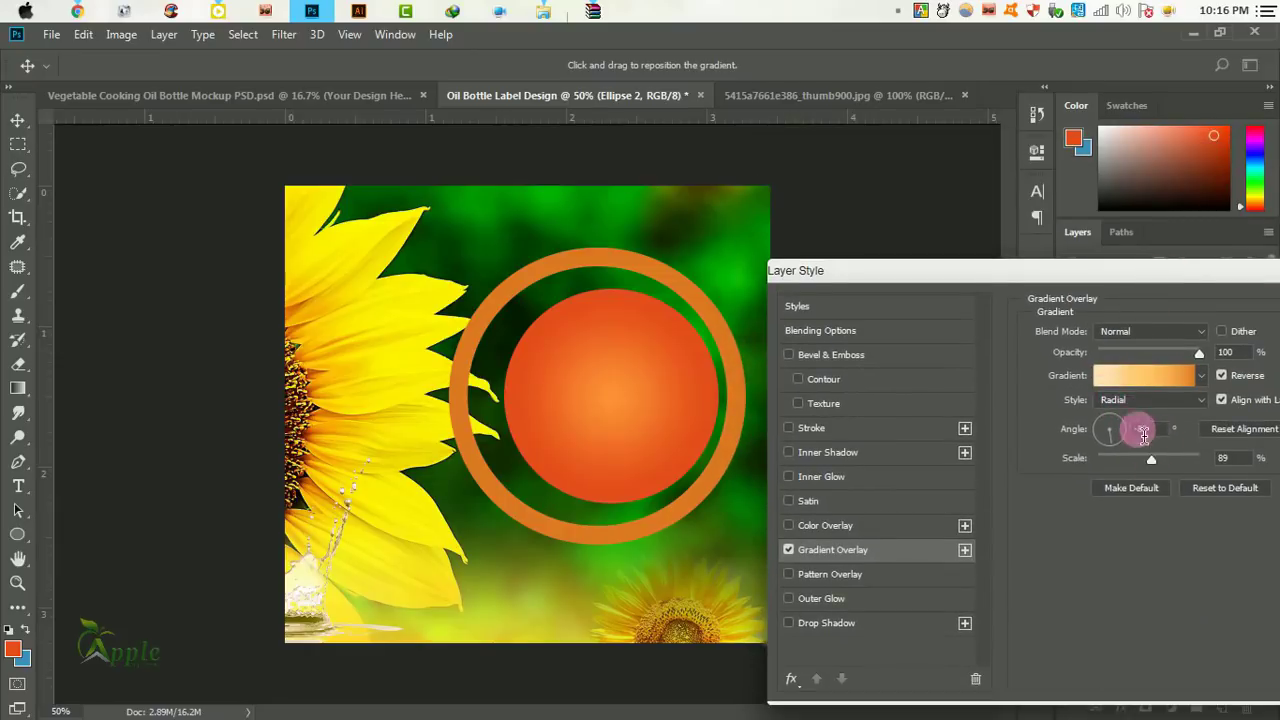
pyautogui.click(1120, 400)
pyautogui.moveTo(1129, 425); pyautogui.dragTo(1166, 457)
pyautogui.click(1150, 376)
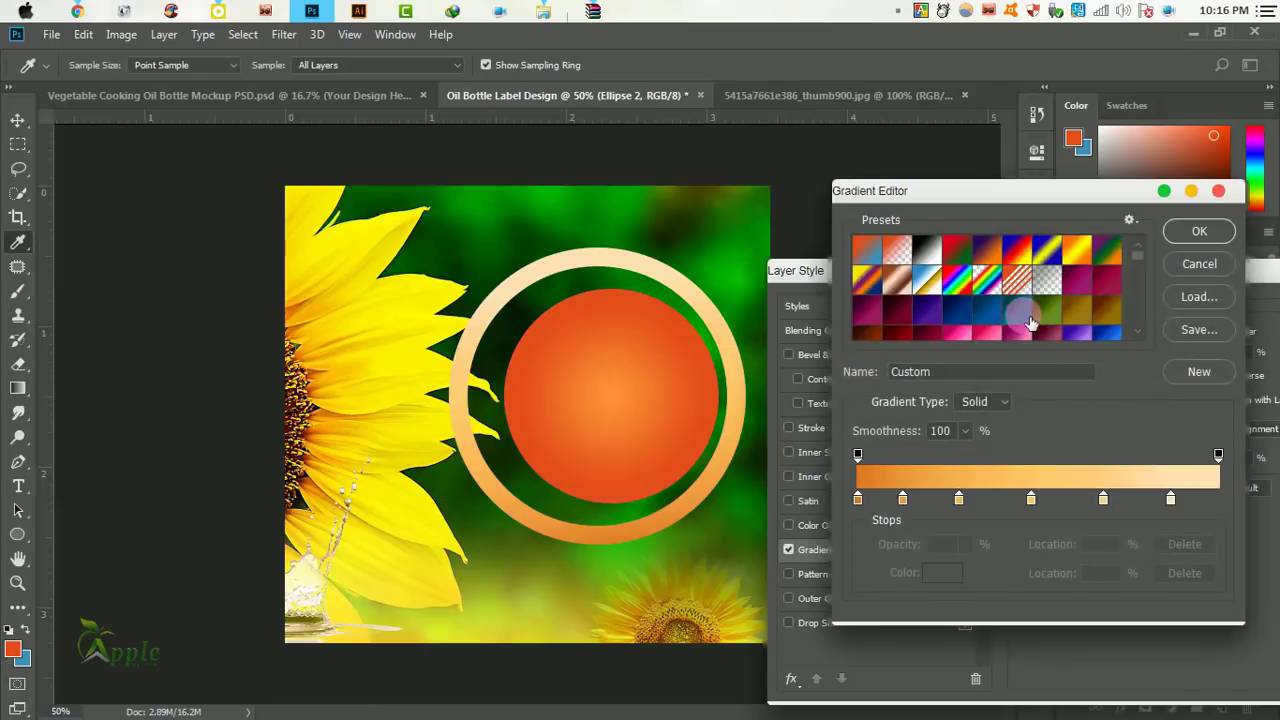
pyautogui.scroll(-2, 1030, 322)
pyautogui.click(1005, 320)
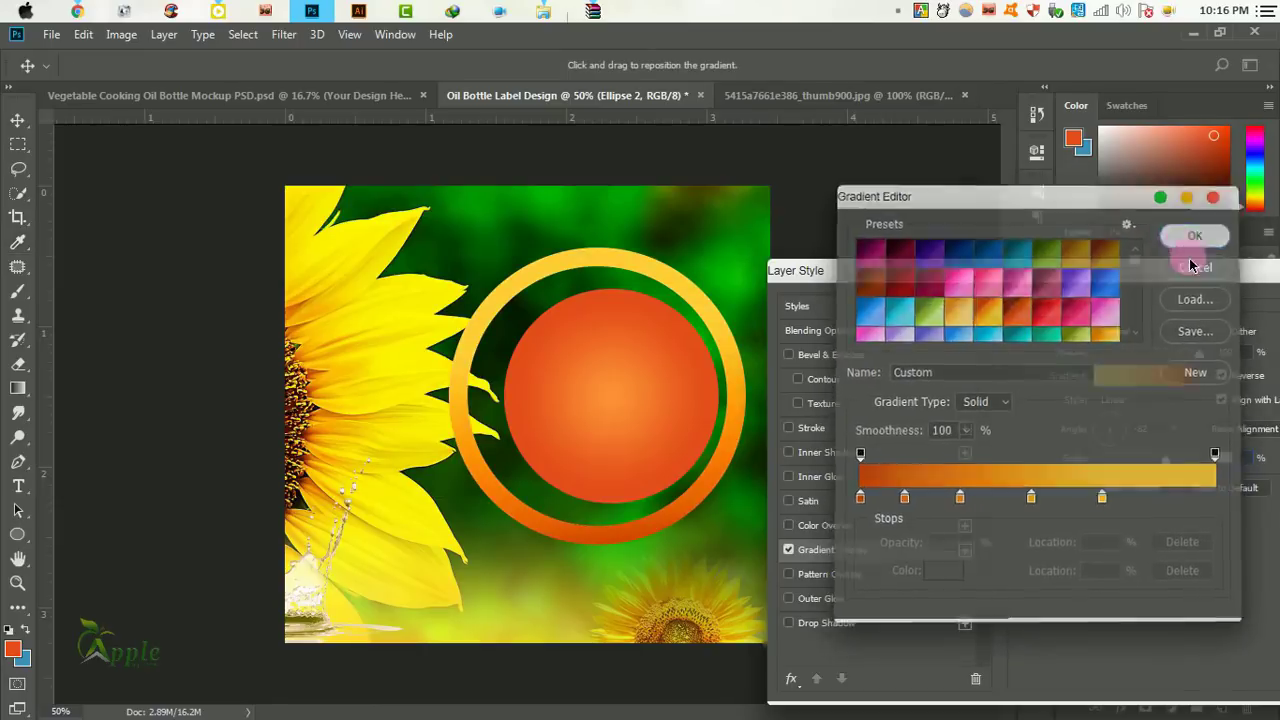
pyautogui.click(1199, 231)
pyautogui.click(1137, 306)
pyautogui.press('v')
pyautogui.moveTo(723, 382); pyautogui.dragTo(747, 385)
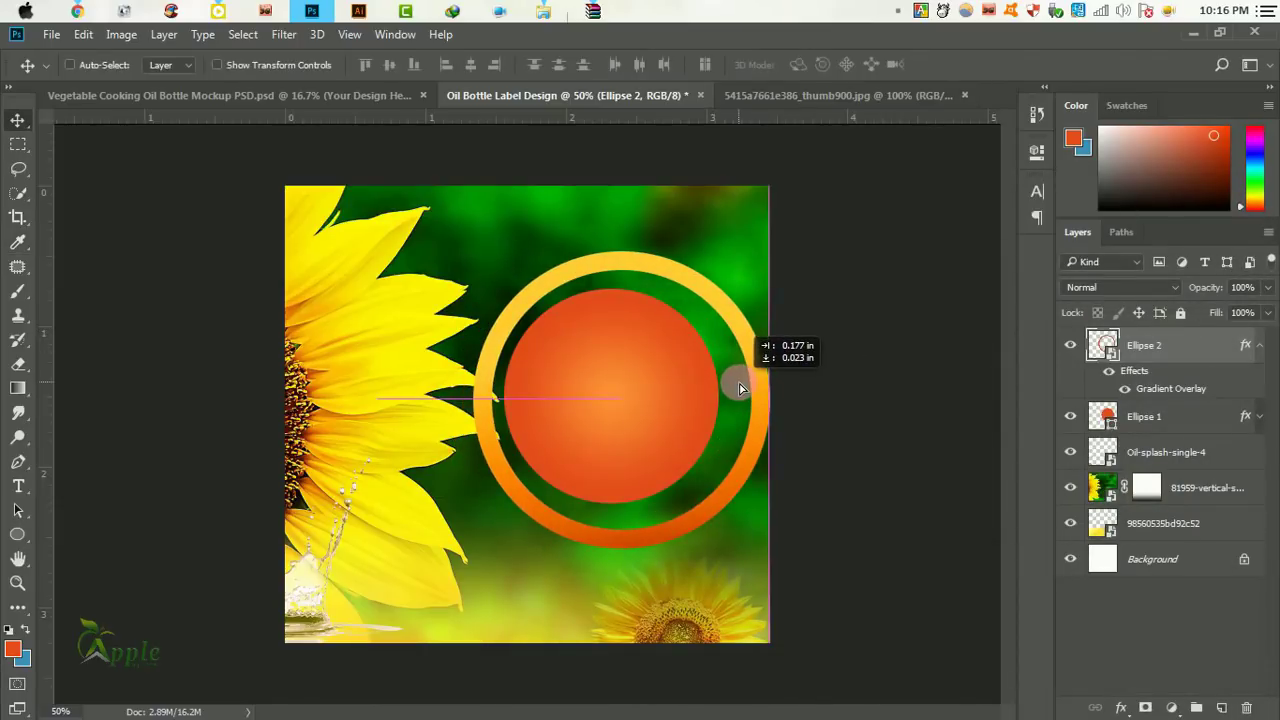
# Shrink the ring to 82% and place its layer below Ellipse 1.
pyautogui.hotkey('ctrl', 't')
pyautogui.moveTo(770, 545); pyautogui.dragTo(742, 518)
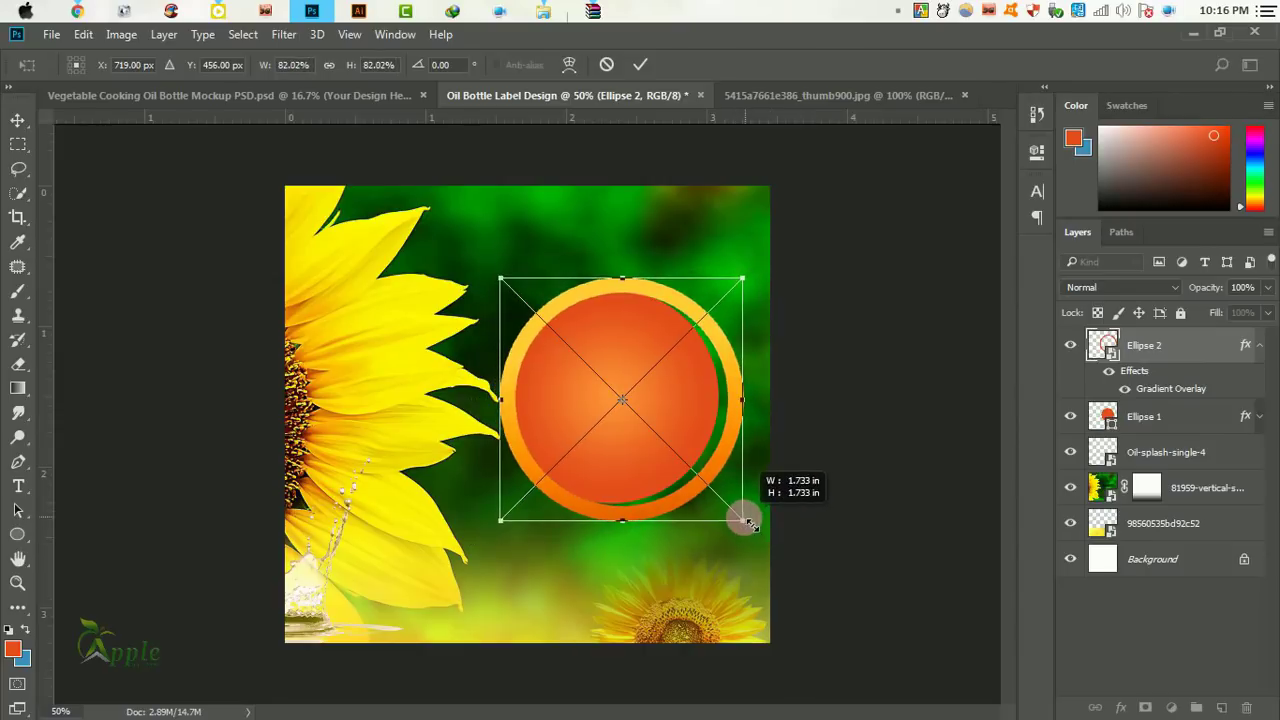
pyautogui.moveTo(727, 470); pyautogui.dragTo(716, 466)
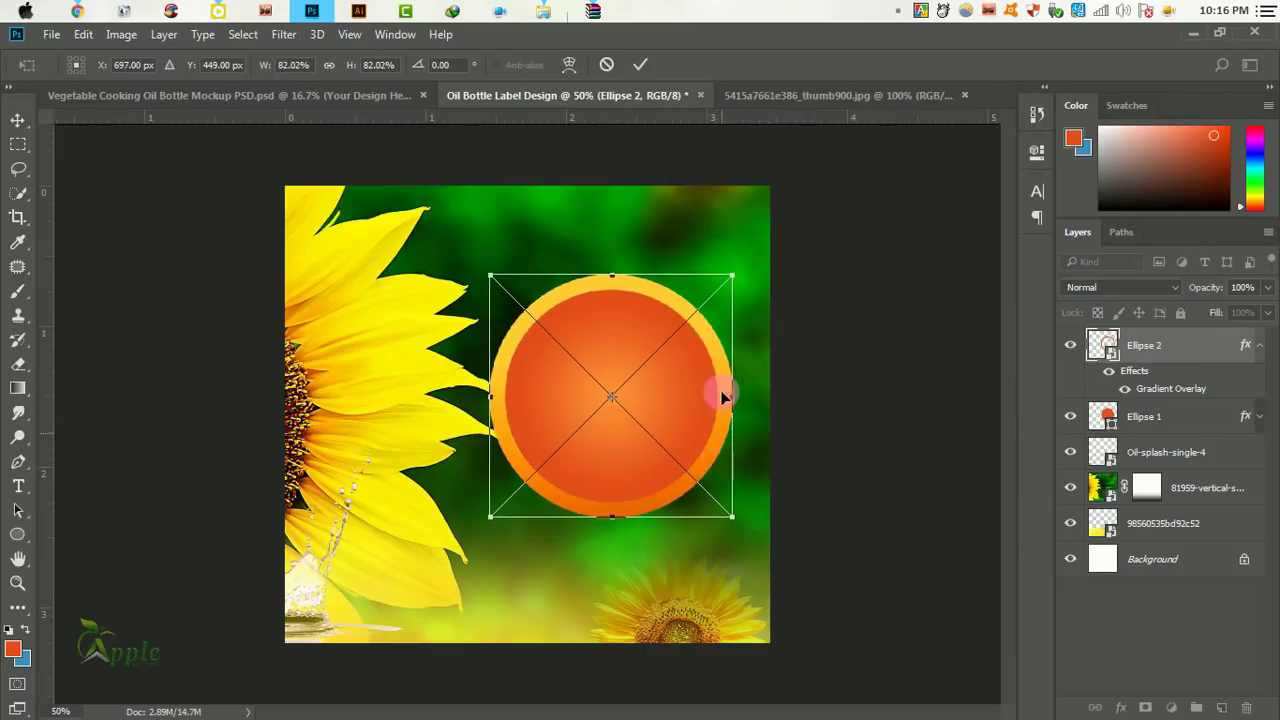
pyautogui.click(643, 66)
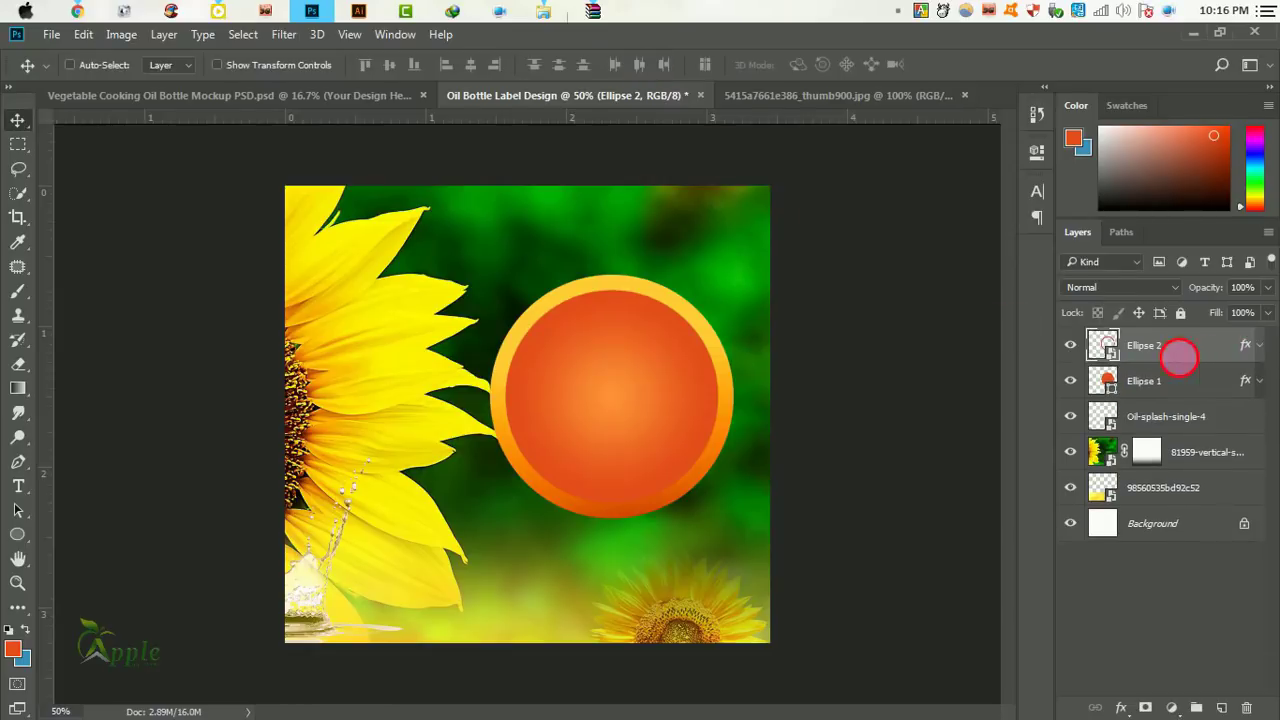
pyautogui.moveTo(1188, 372); pyautogui.dragTo(1078, 402)
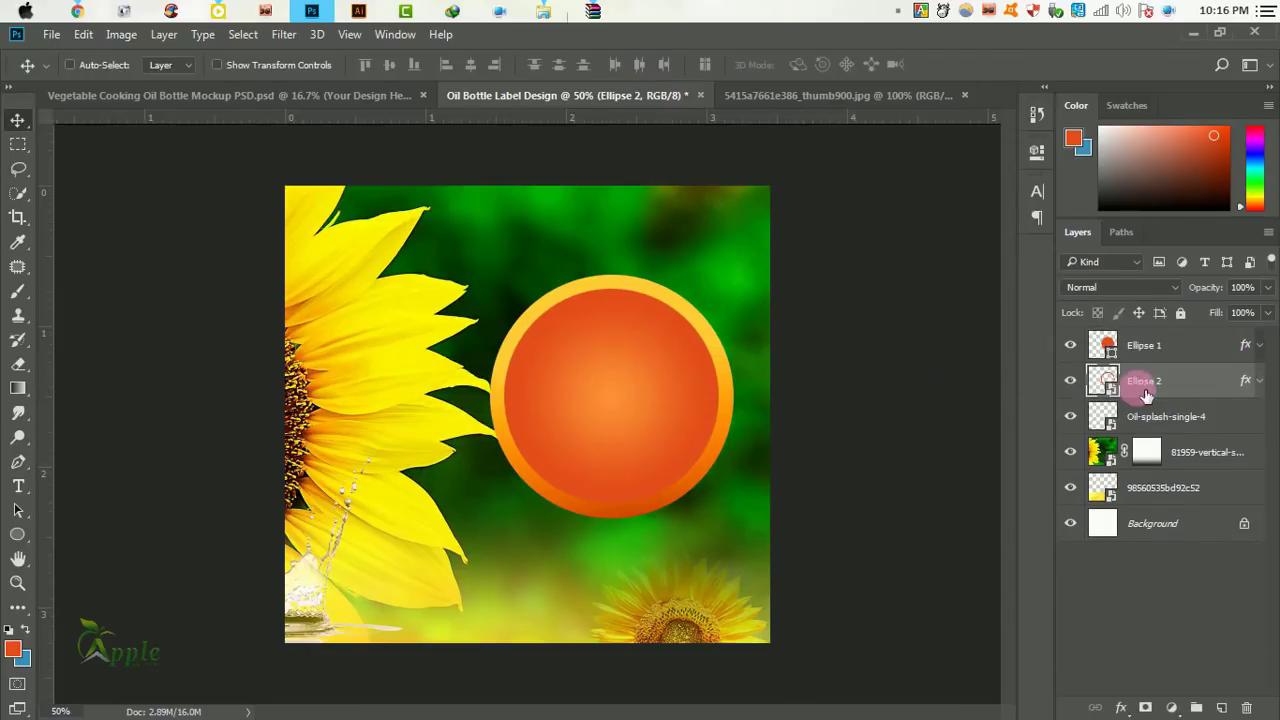
# Align both circles' centres and move them together left onto the sunflower.
pyautogui.keyDown('shift'); pyautogui.click(1172, 357); pyautogui.keyUp('shift')
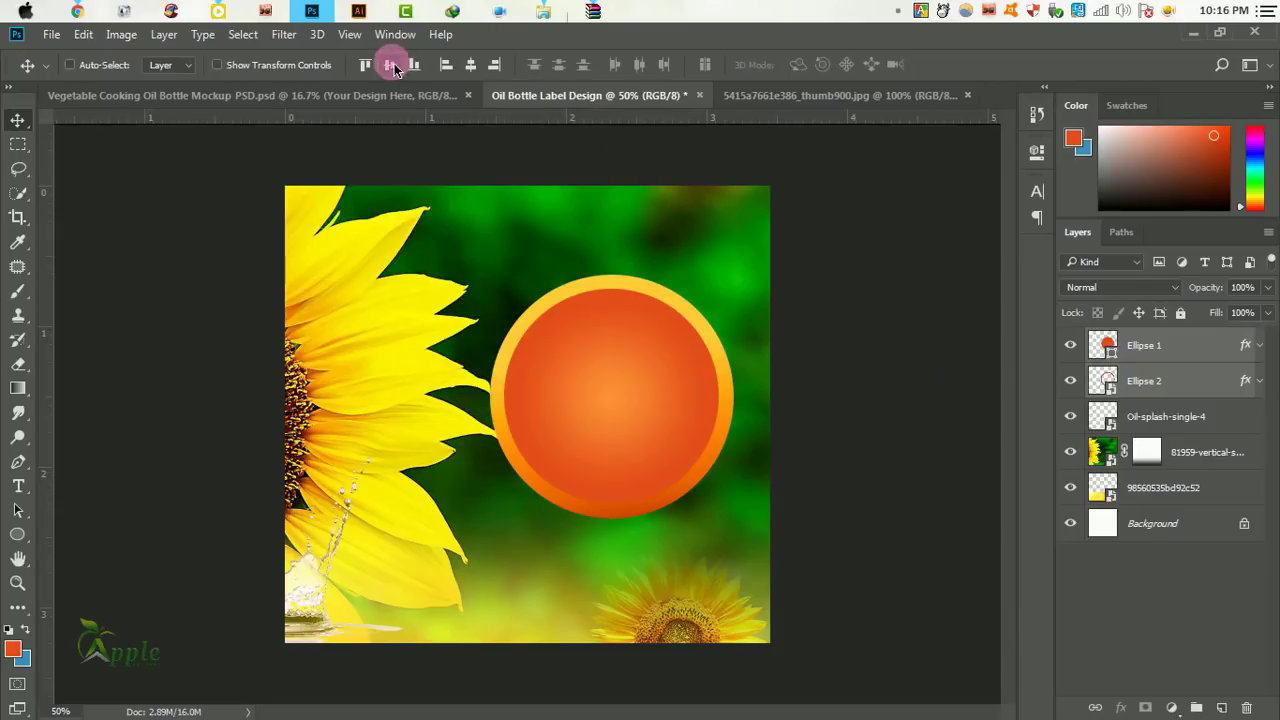
pyautogui.click(470, 66)
pyautogui.click(643, 186)
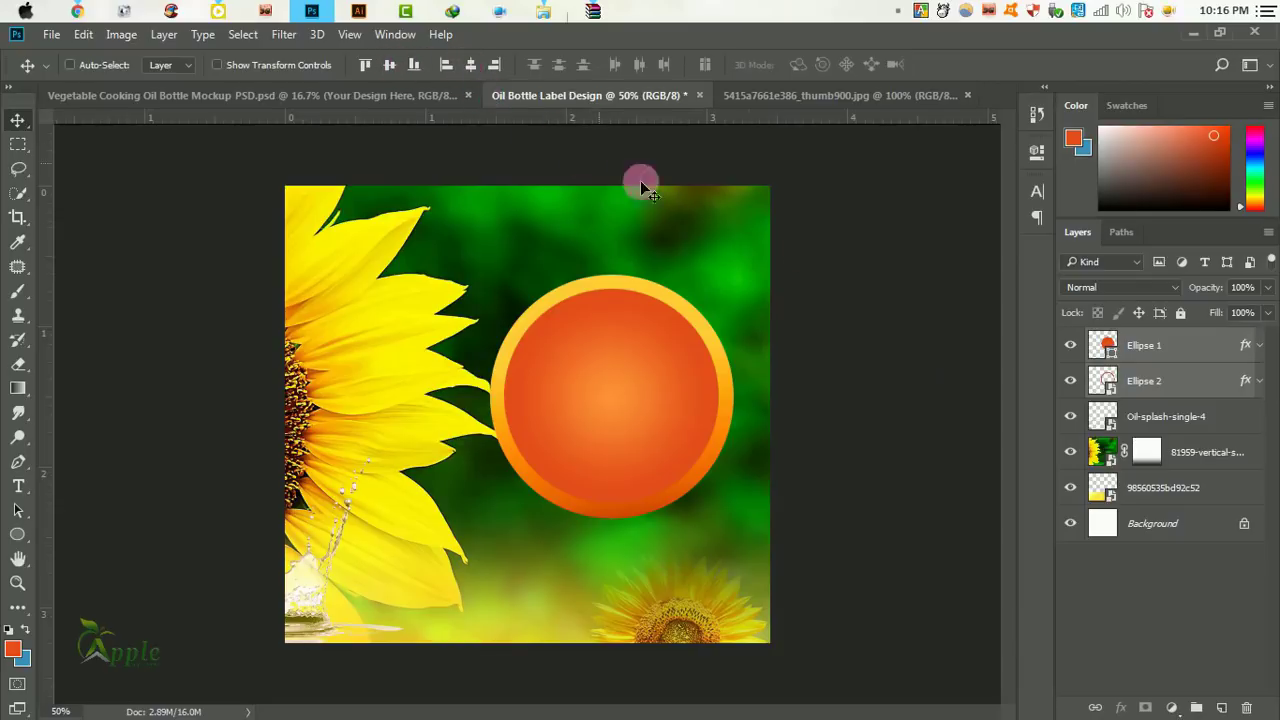
pyautogui.click(1197, 363)
pyautogui.keyDown('shift'); pyautogui.click(1143, 381); pyautogui.keyUp('shift')
pyautogui.moveTo(670, 385)
pyautogui.mouseDown()
pyautogui.moveTo(585, 400)
pyautogui.moveTo(621, 406)
pyautogui.mouseUp()
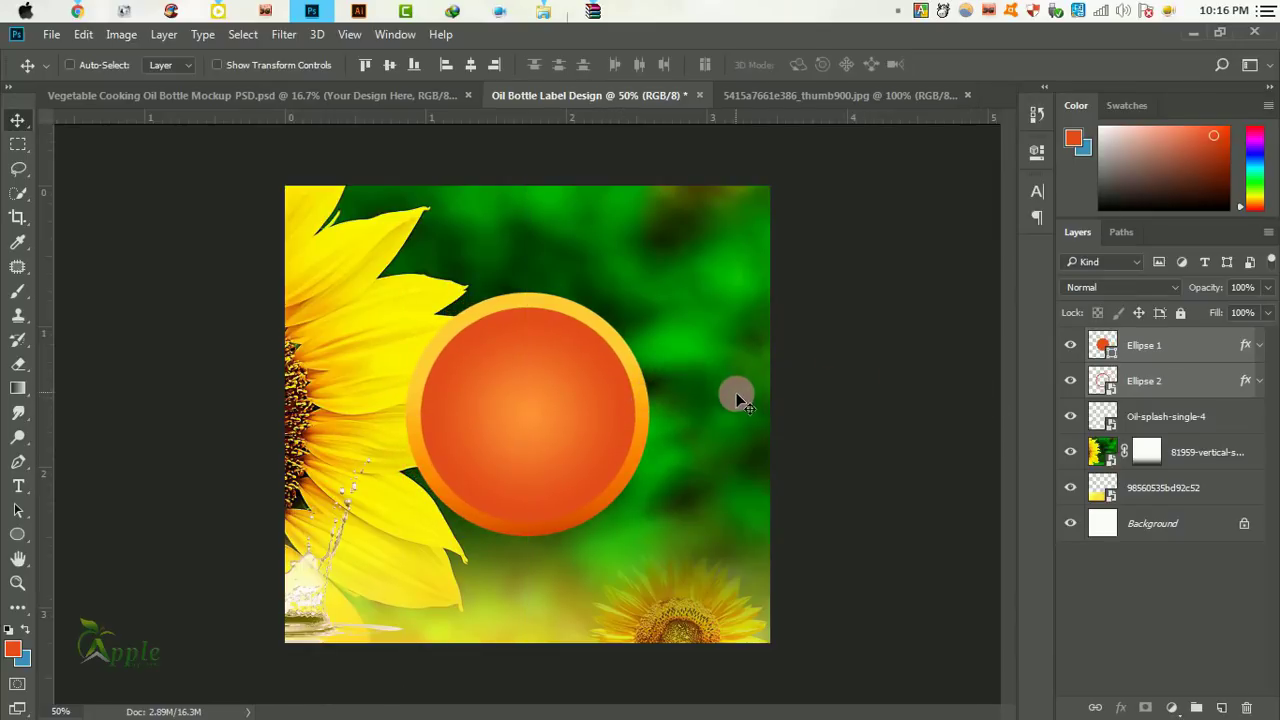
# Duplicate the Ellipse 2 ring, scale the copy to about 86.44%, and stack it below Ellipse 2.
pyautogui.click(1192, 383)
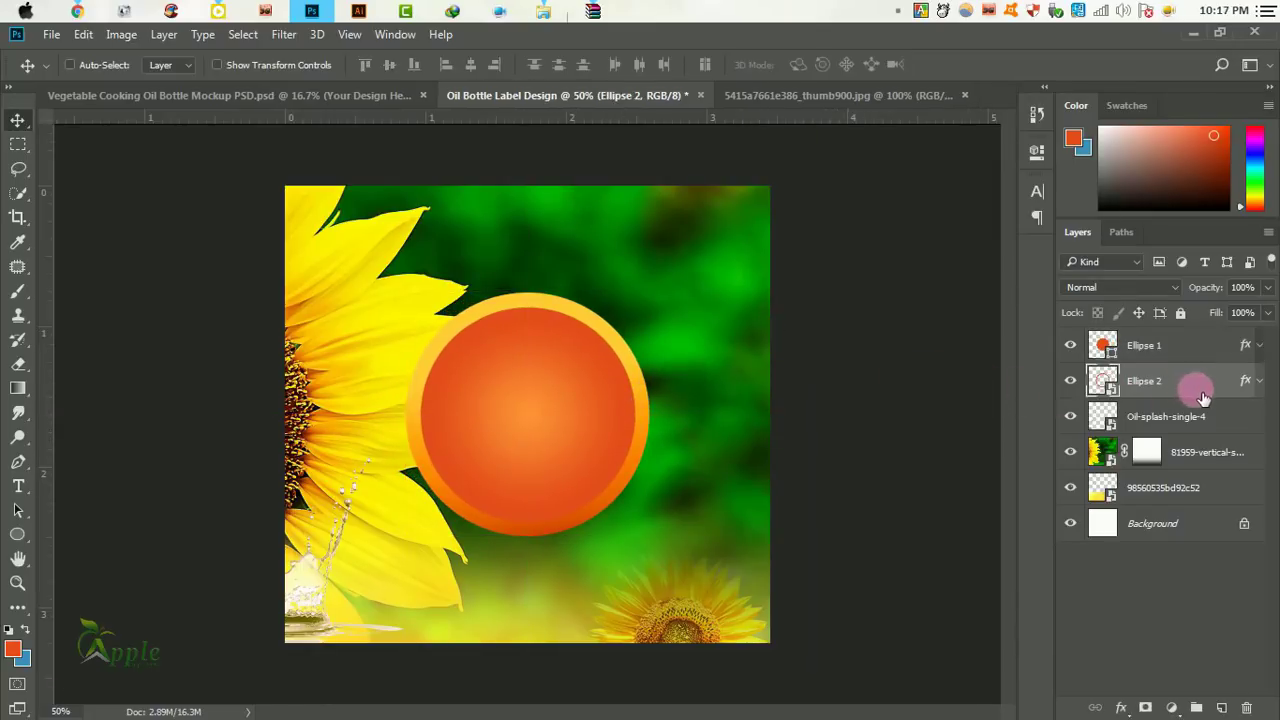
pyautogui.moveTo(1194, 386); pyautogui.dragTo(1224, 704)
pyautogui.click(83, 34)
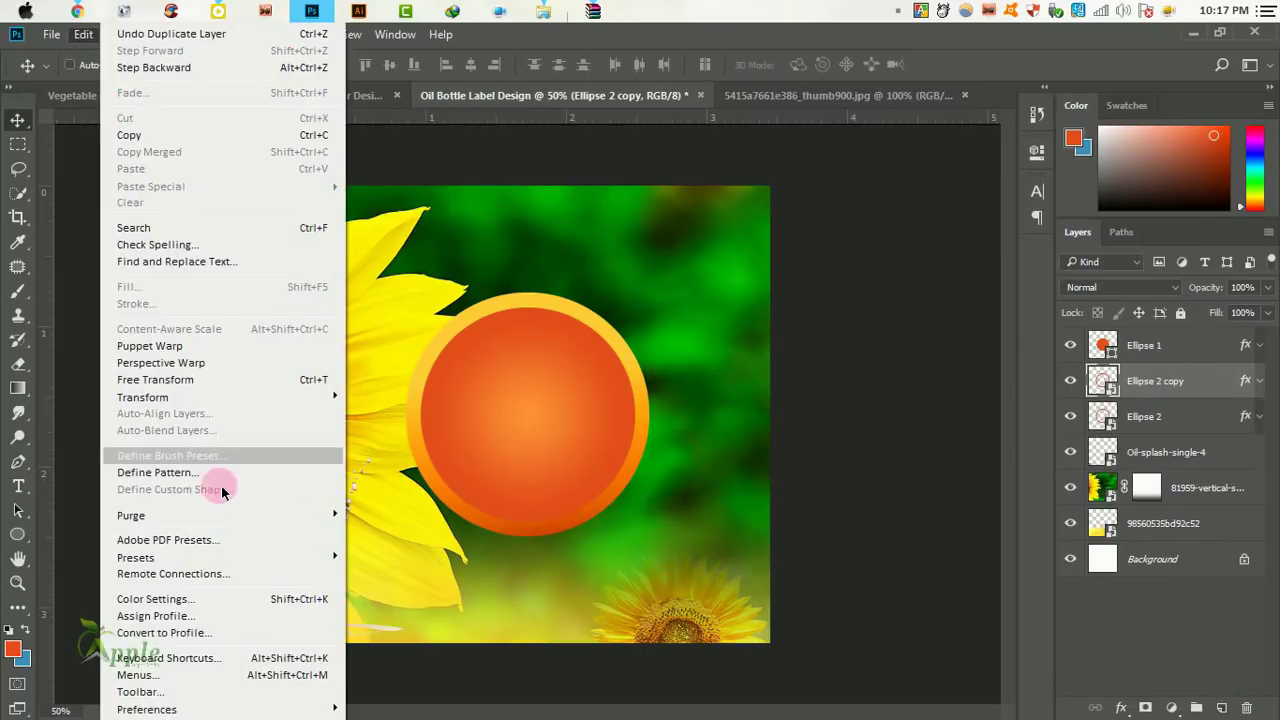
pyautogui.click(206, 376)
pyautogui.moveTo(652, 540); pyautogui.dragTo(658, 546)
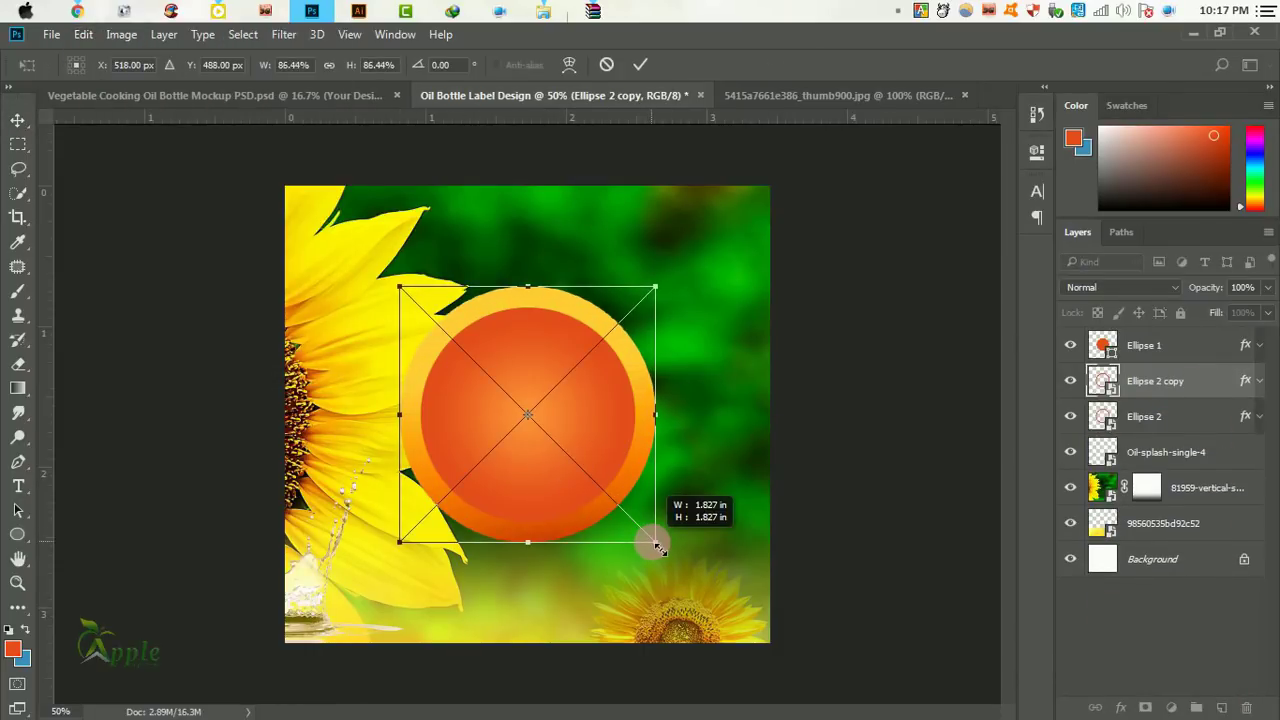
pyautogui.click(640, 64)
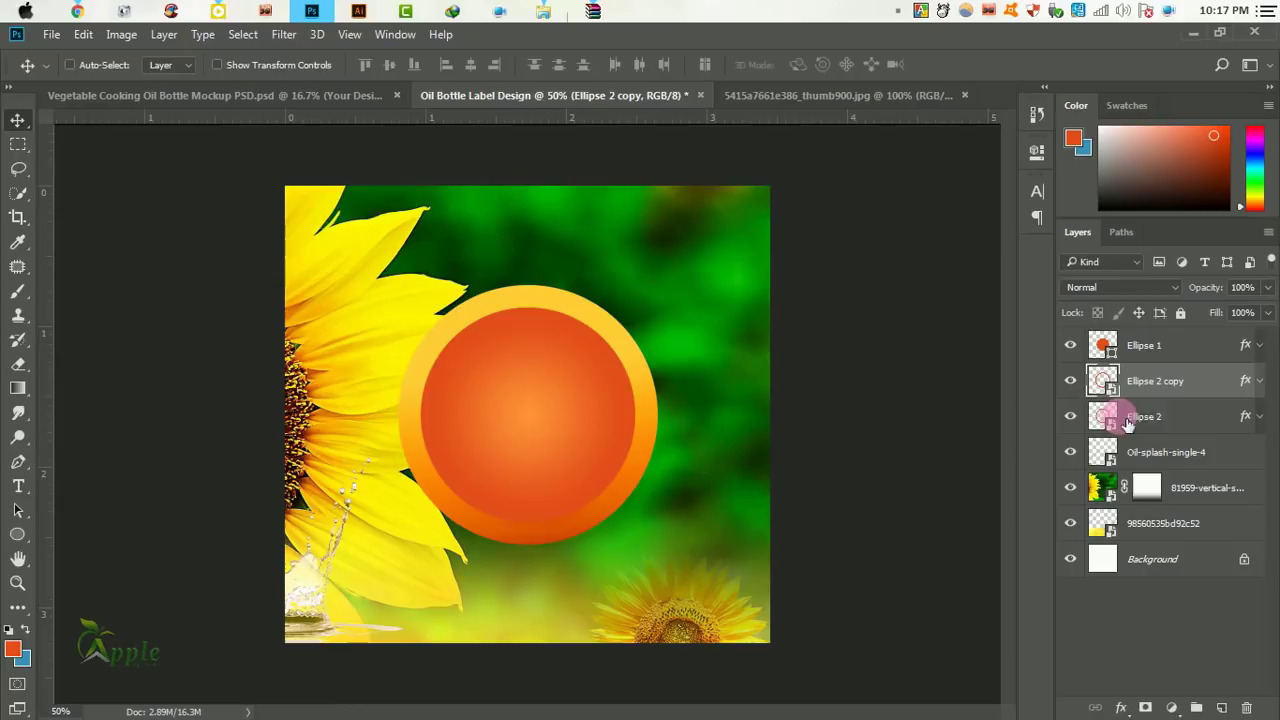
pyautogui.click(1194, 418)
pyautogui.moveTo(1180, 381)
pyautogui.mouseDown()
pyautogui.moveTo(1183, 440)
pyautogui.moveTo(1249, 420)
pyautogui.mouseUp()
# Give Ellipse 2 copy a reversed dark brown-to-gold gradient overlay at slightly reduced scale.
pyautogui.click(1259, 416)
pyautogui.doubleClick(1172, 460)
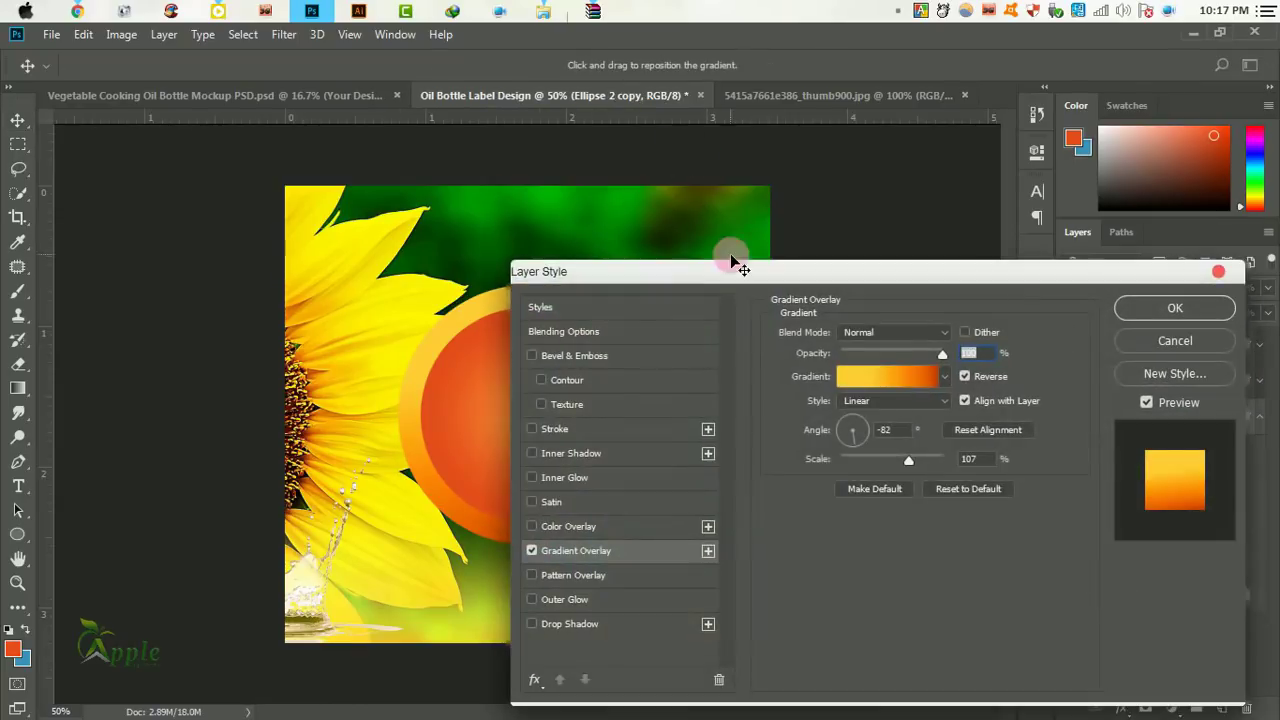
pyautogui.moveTo(700, 300); pyautogui.dragTo(957, 211)
pyautogui.click(1050, 295)
pyautogui.click(1113, 264)
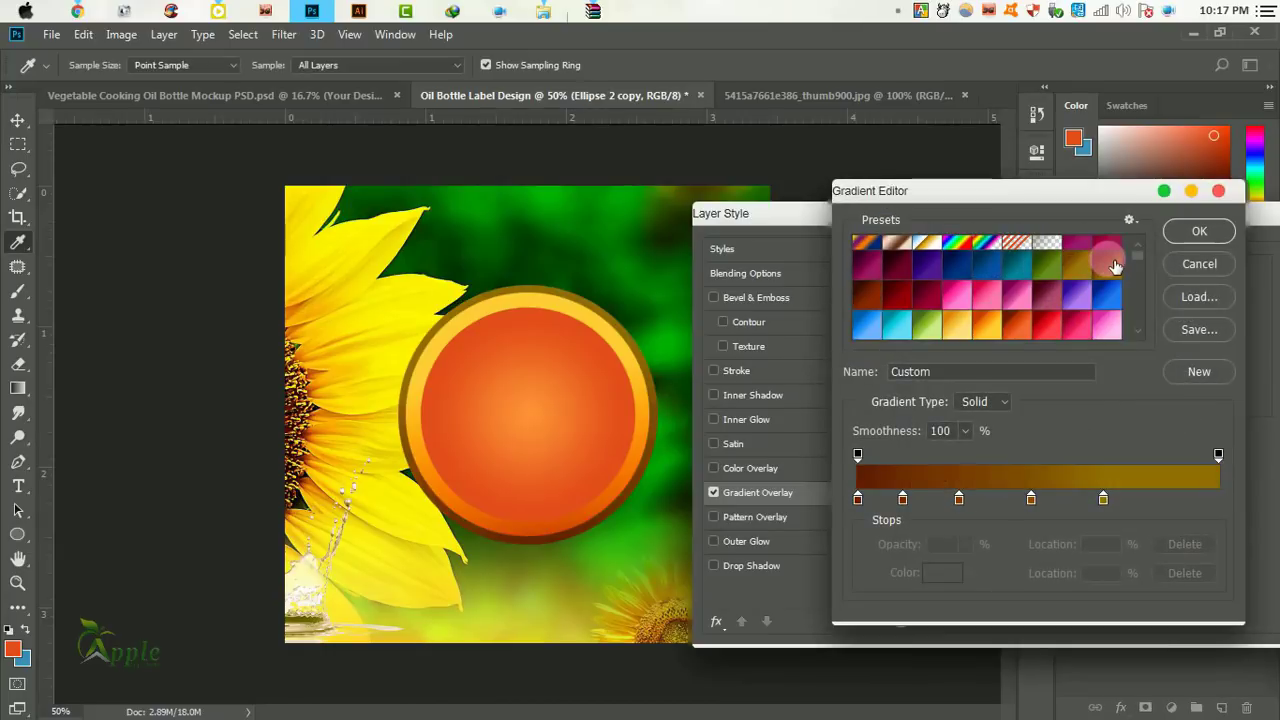
pyautogui.click(1169, 240)
pyautogui.click(1198, 231)
pyautogui.moveTo(1068, 405); pyautogui.dragTo(1081, 404)
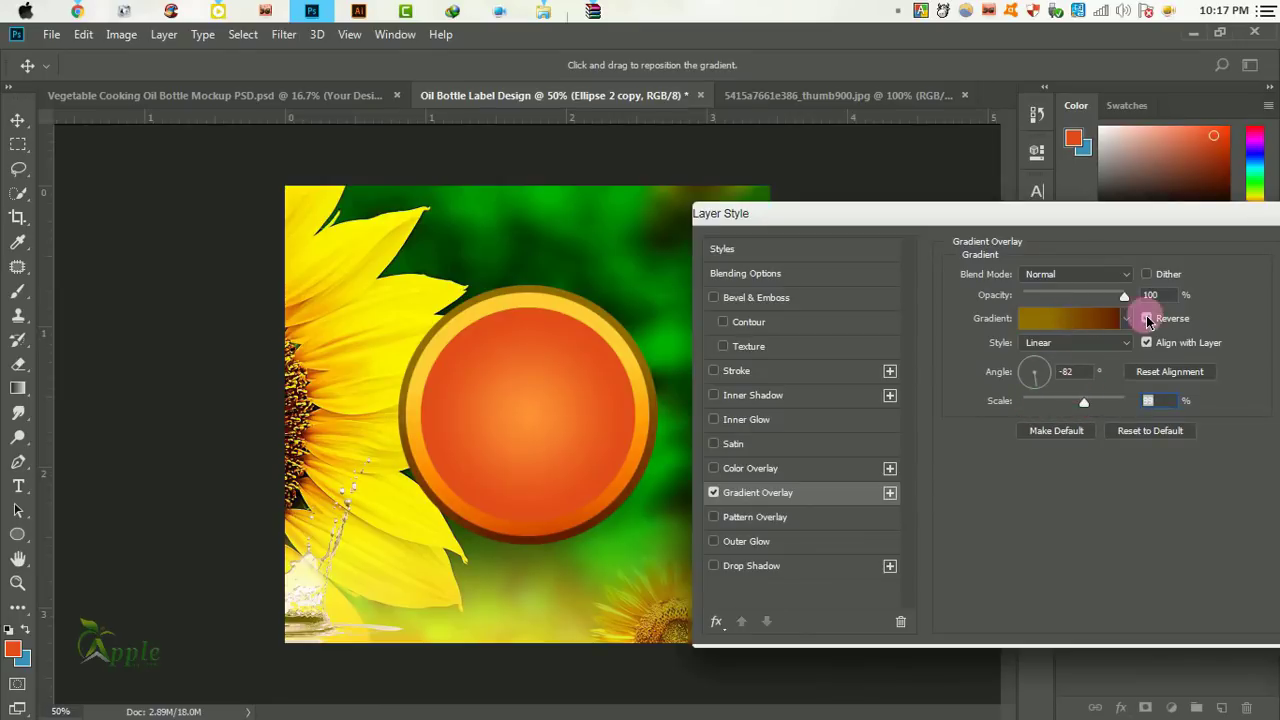
pyautogui.click(1147, 319)
# Recolour the gradient's left stop to a muted orange-brown.
pyautogui.click(1048, 320)
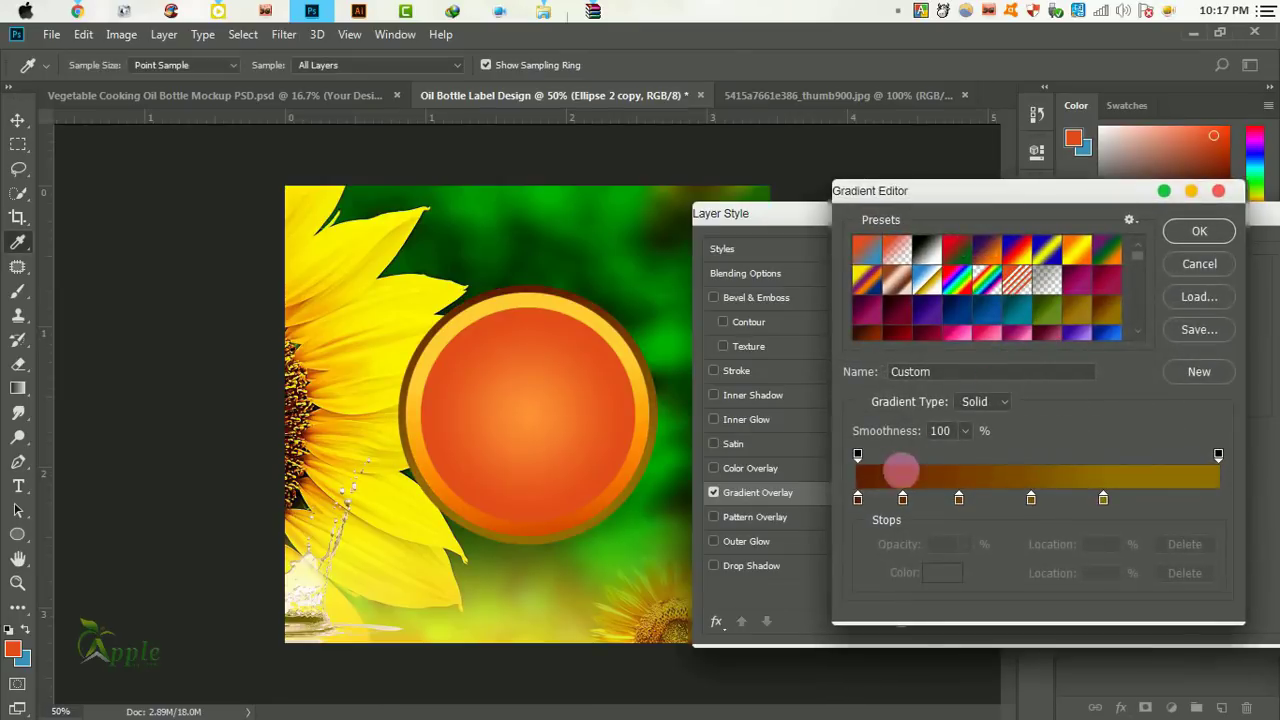
pyautogui.doubleClick(857, 503)
pyautogui.click(893, 487)
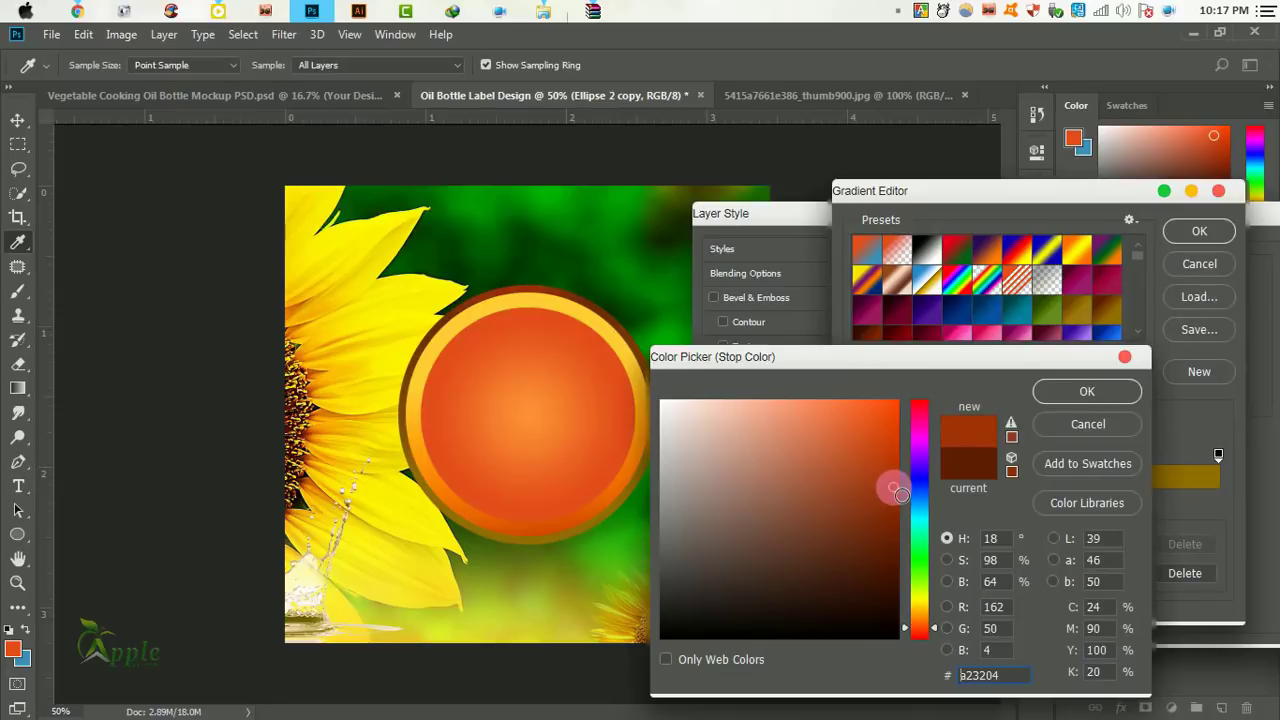
pyautogui.moveTo(898, 477); pyautogui.dragTo(904, 424)
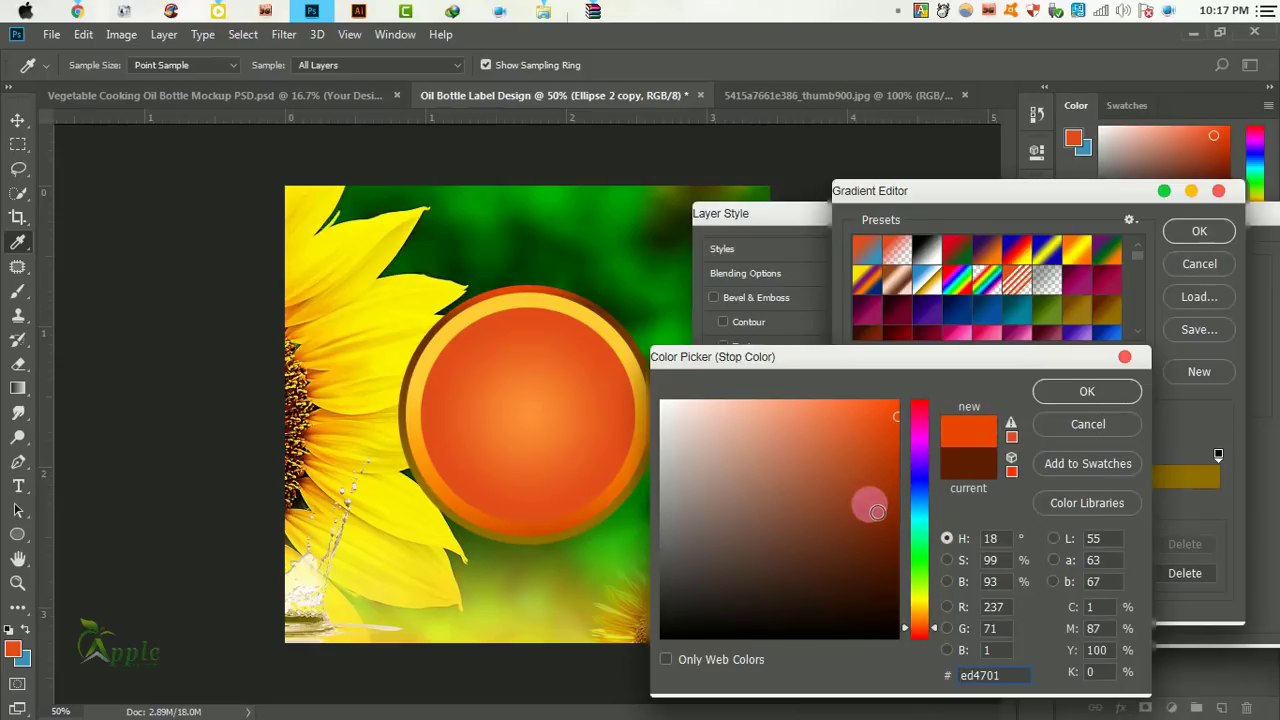
pyautogui.moveTo(877, 512); pyautogui.dragTo(865, 471)
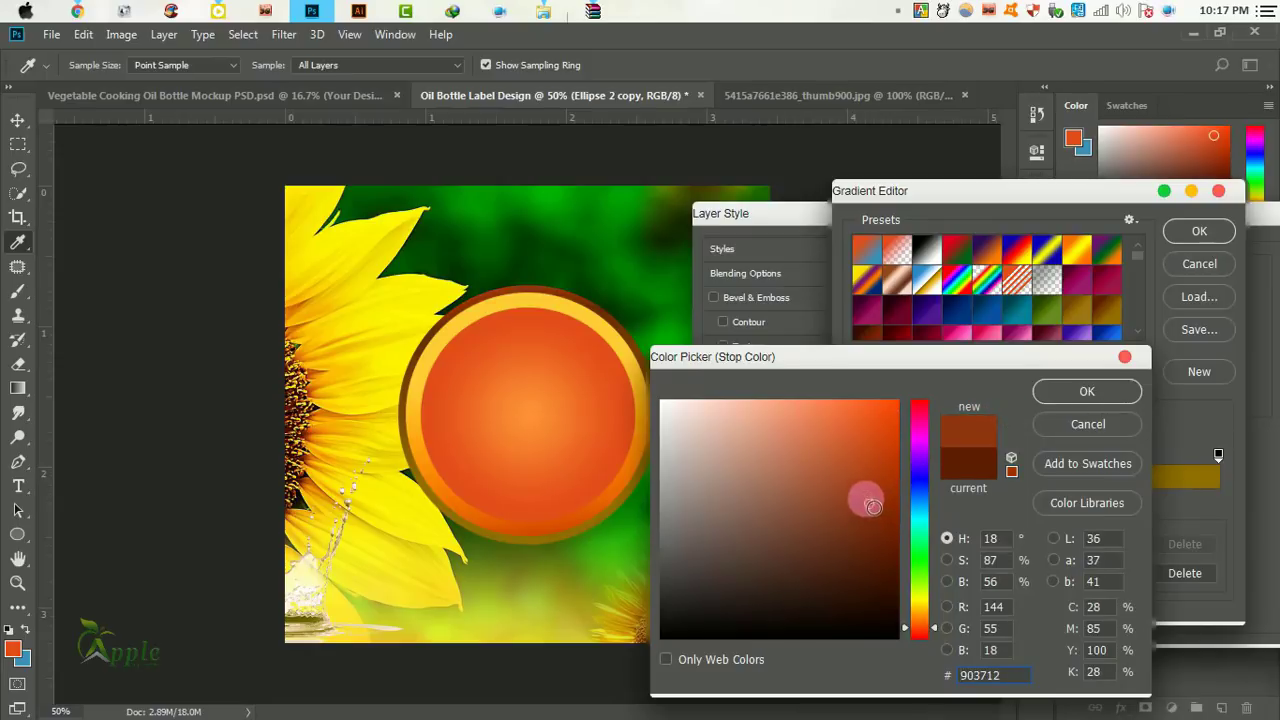
pyautogui.click(1070, 392)
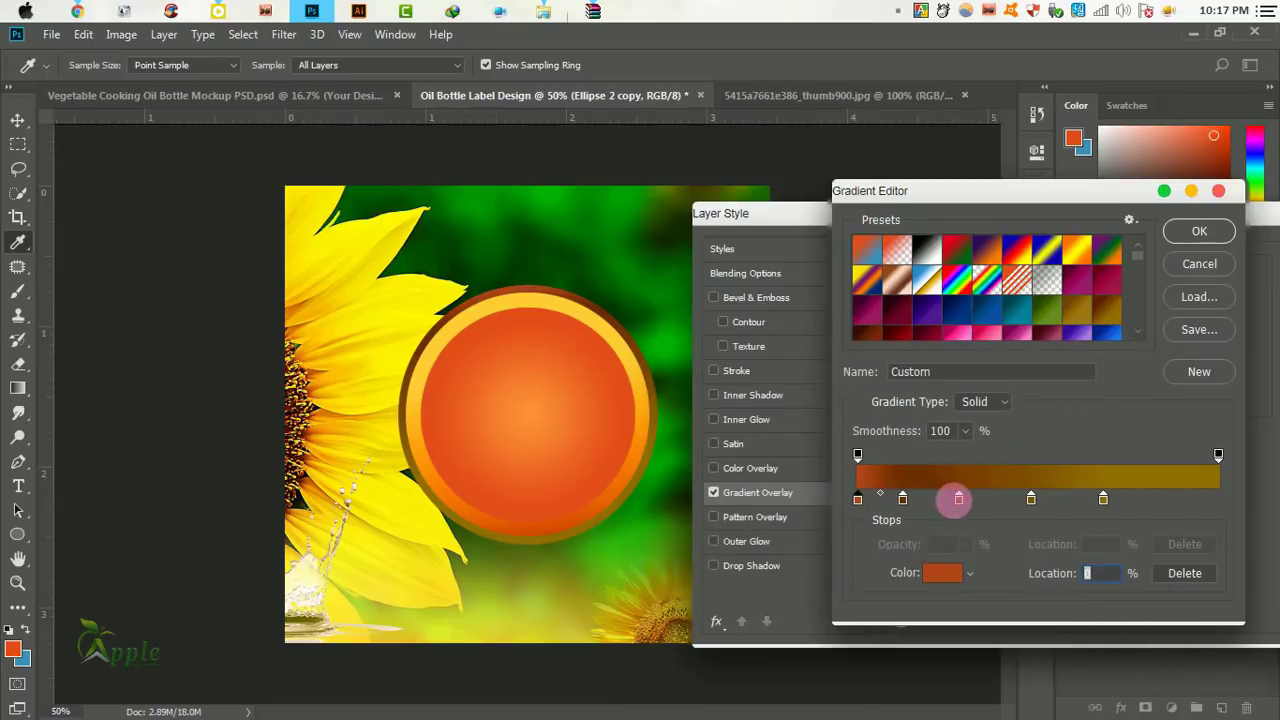
# Set the next stop to a darker orange-brown, apply the overlay, and select all three ellipse layers.
pyautogui.click(906, 504)
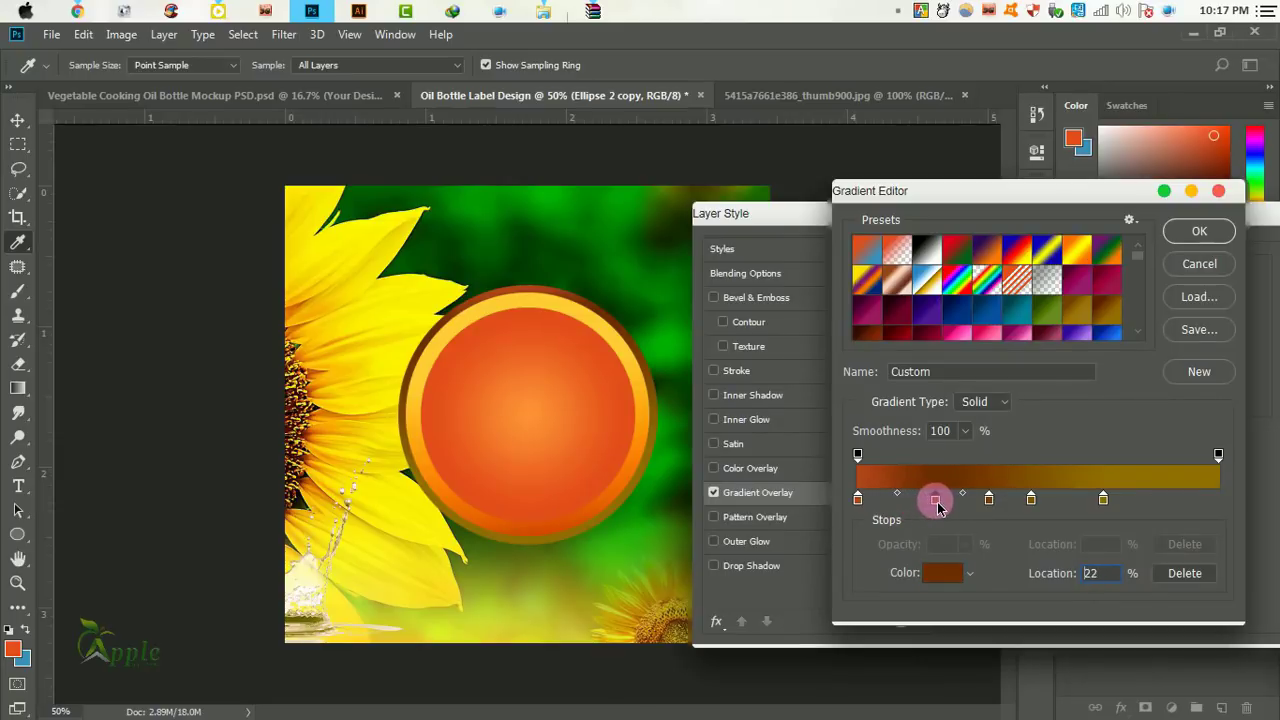
pyautogui.doubleClick(937, 503)
pyautogui.click(897, 494)
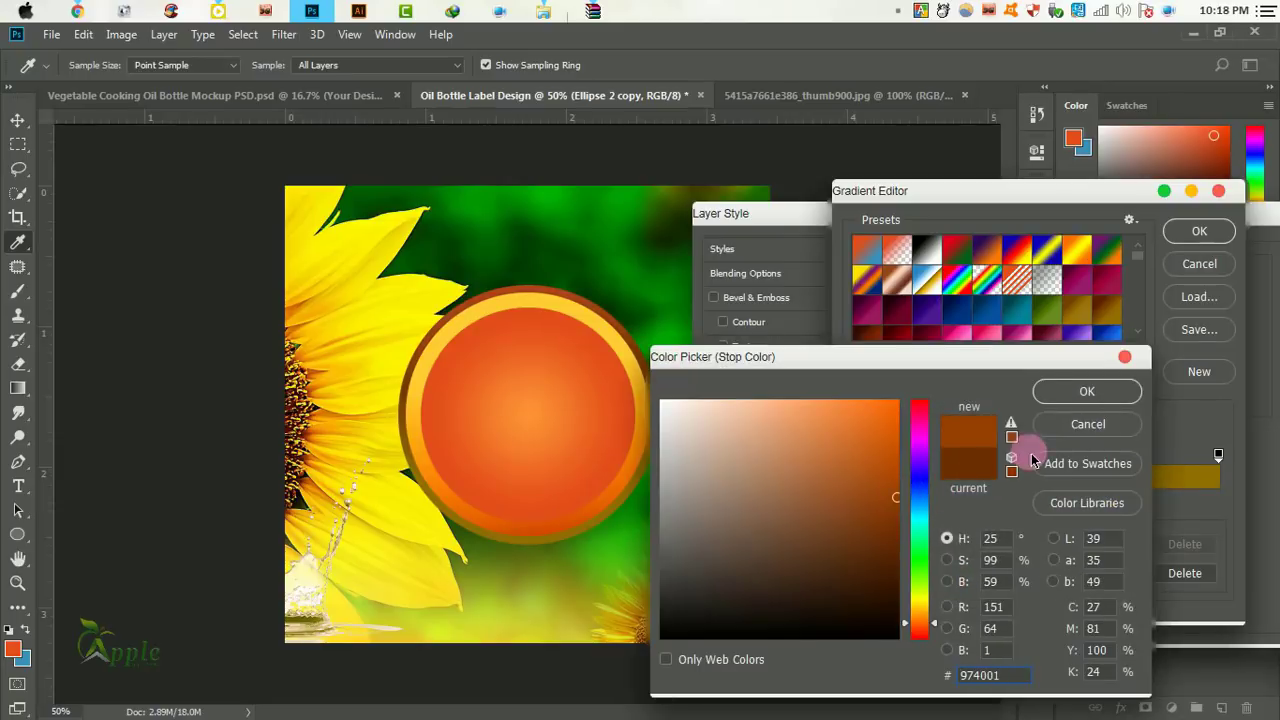
pyautogui.click(1088, 391)
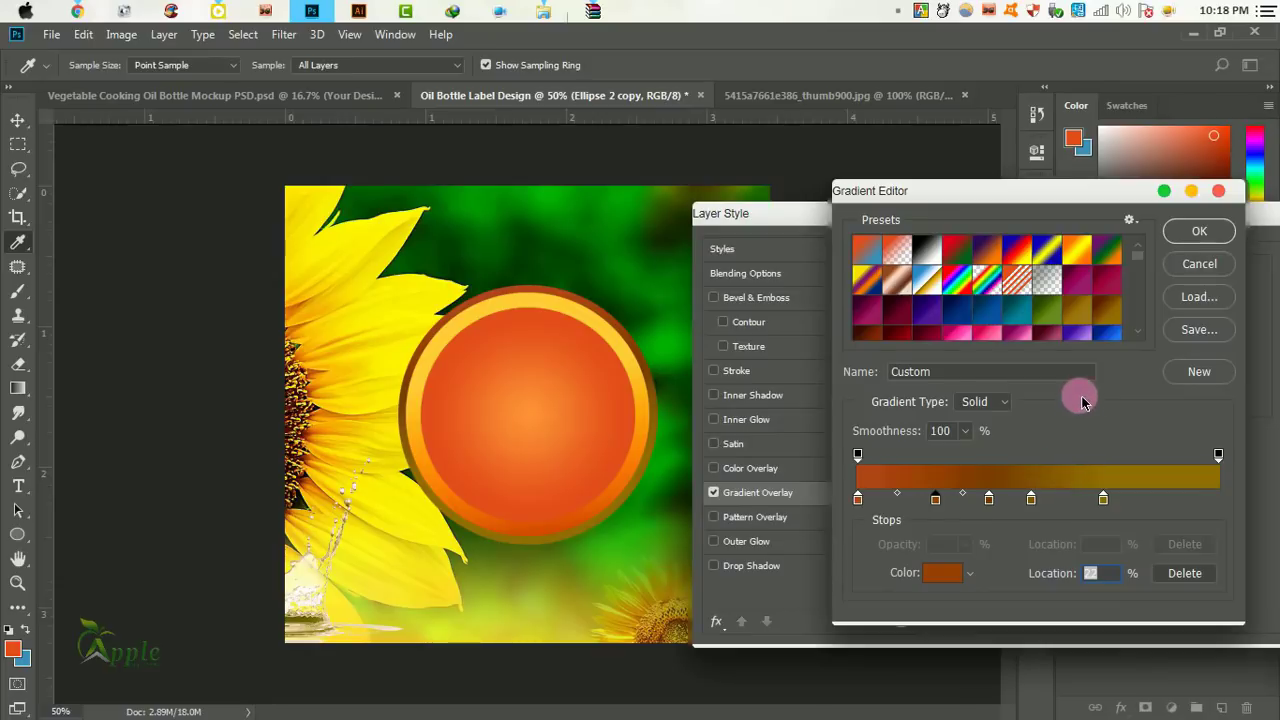
pyautogui.click(1199, 231)
pyautogui.click(1131, 283)
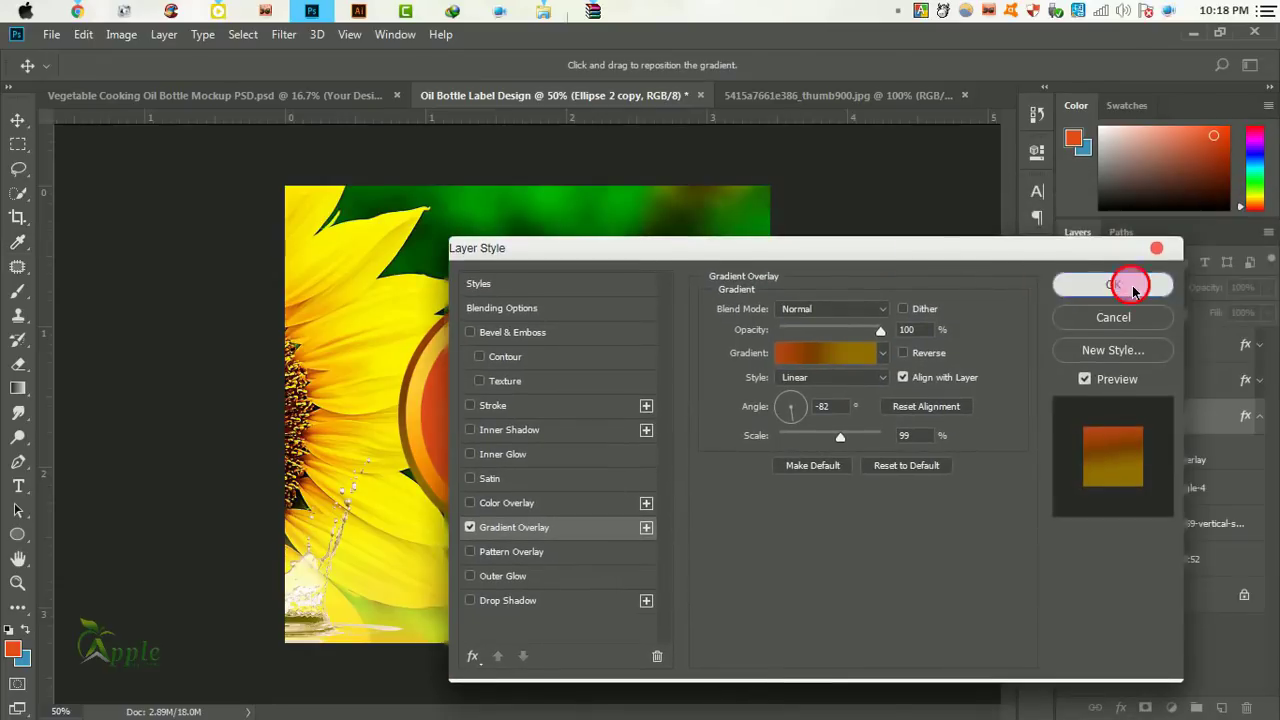
pyautogui.keyDown('shift'); pyautogui.click(1150, 345); pyautogui.keyUp('shift')
# Group the ellipses as Group 1, move the badge up-right and shrink it slightly.
pyautogui.click(1196, 707)
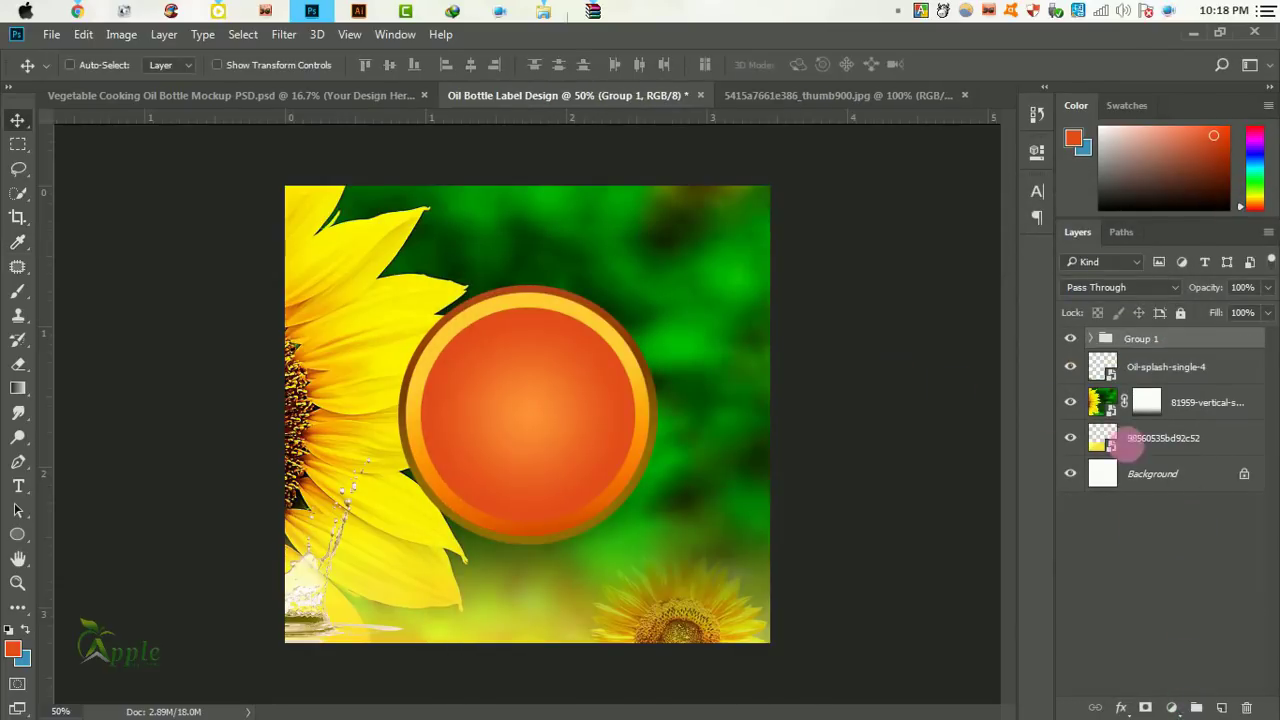
pyautogui.moveTo(690, 398); pyautogui.dragTo(700, 361)
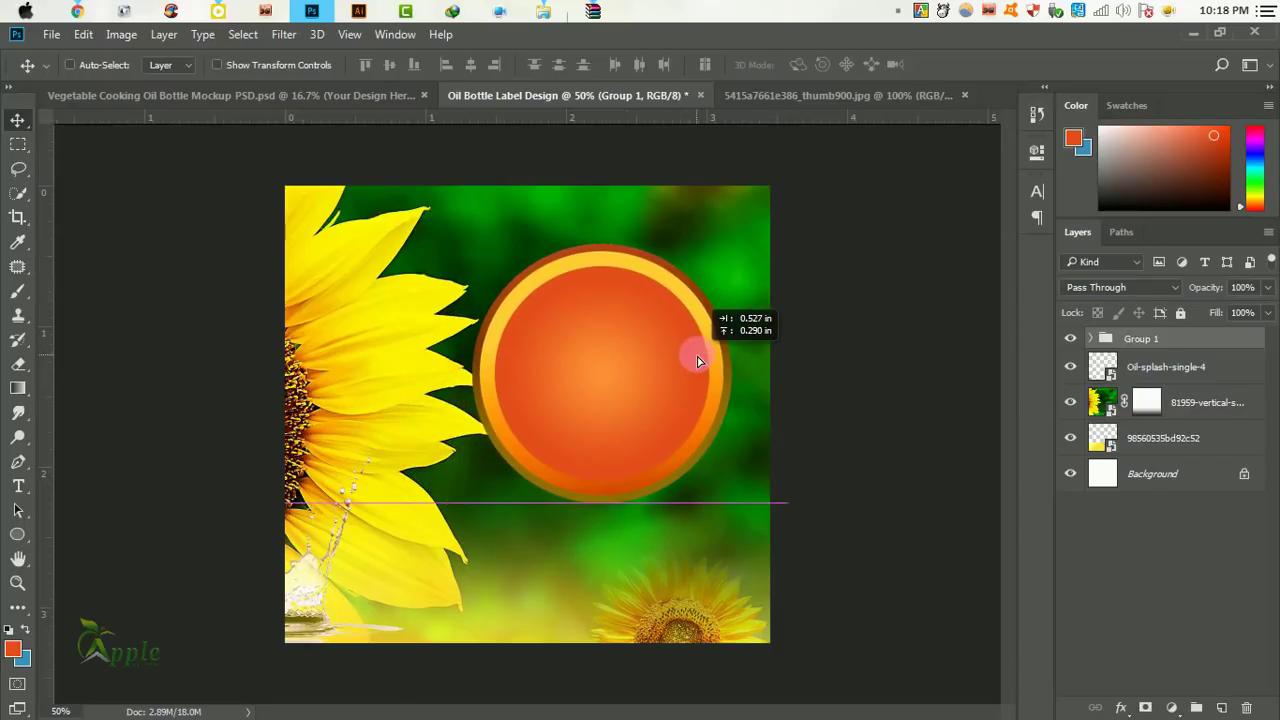
pyautogui.hotkey('ctrl', 't')
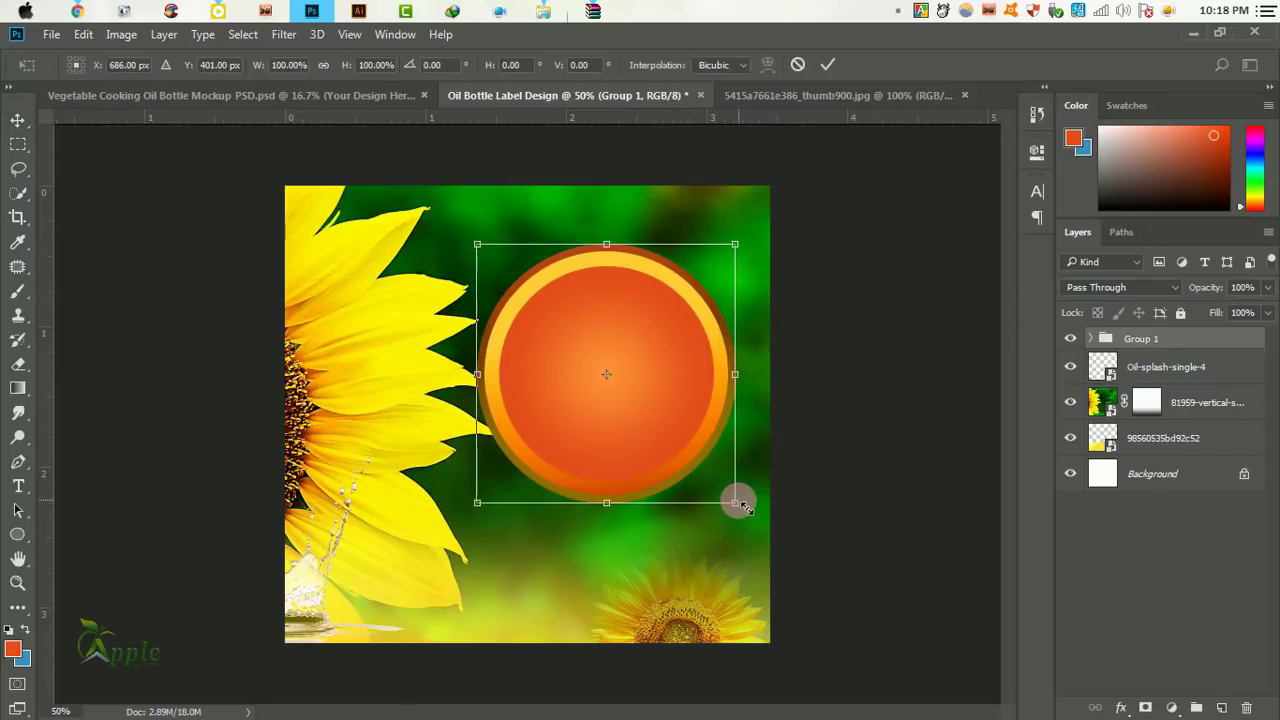
pyautogui.moveTo(737, 503); pyautogui.dragTo(728, 486)
pyautogui.click(828, 64)
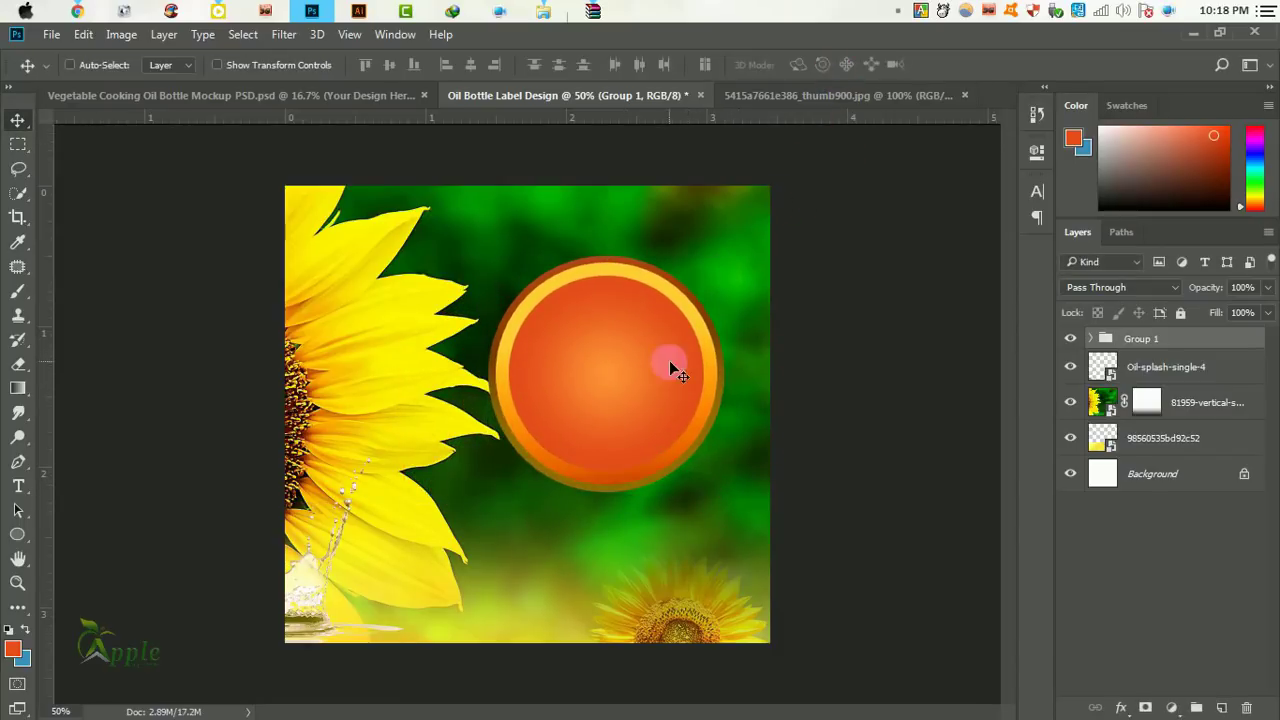
pyautogui.moveTo(672, 370); pyautogui.dragTo(680, 371)
pyautogui.click(1166, 367)
# Put the oil splash in front of Group 1 and raise it over the circle.
pyautogui.moveTo(406, 648)
pyautogui.mouseDown()
pyautogui.moveTo(697, 428)
pyautogui.moveTo(700, 530)
pyautogui.mouseUp()
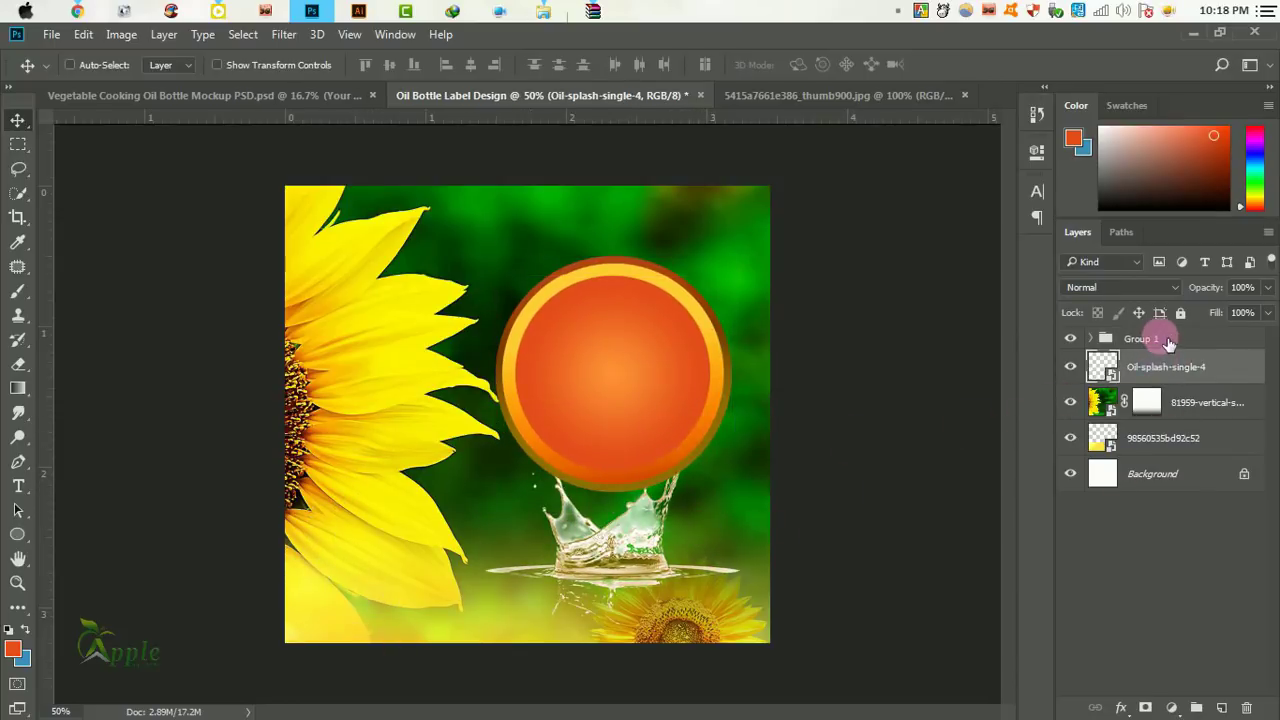
pyautogui.moveTo(1168, 340); pyautogui.dragTo(1166, 380)
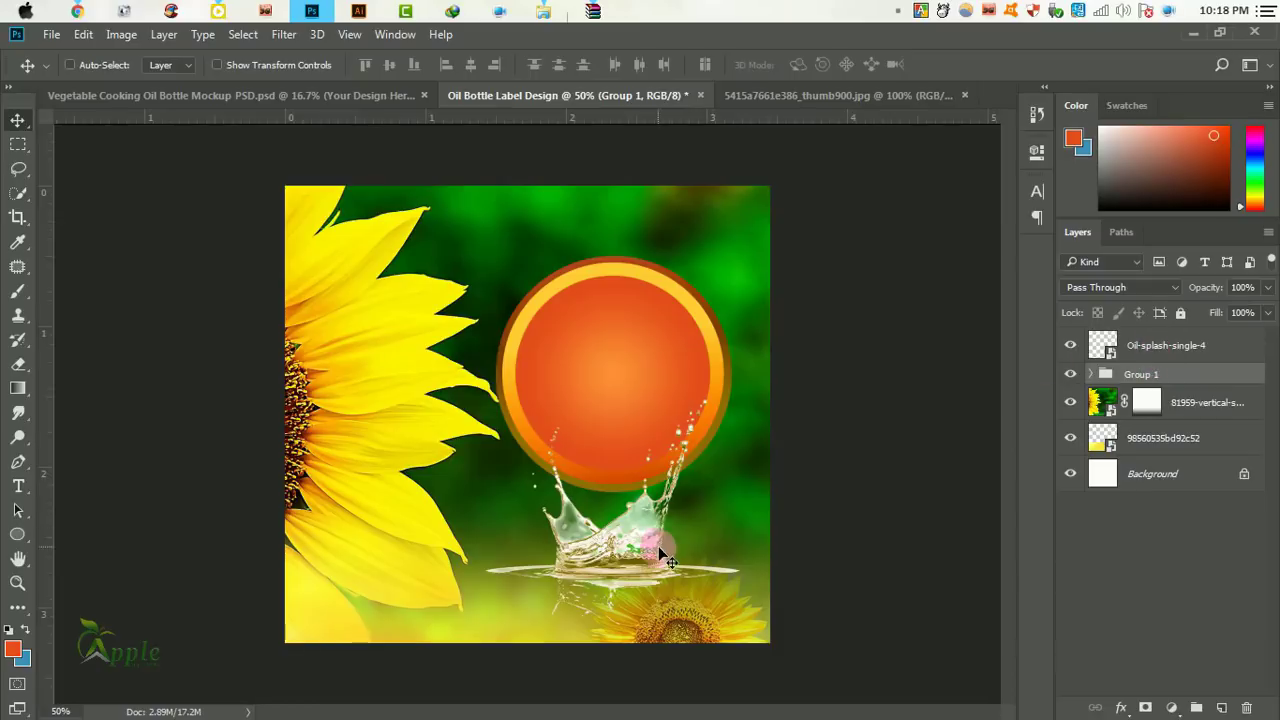
pyautogui.moveTo(668, 562); pyautogui.dragTo(668, 577)
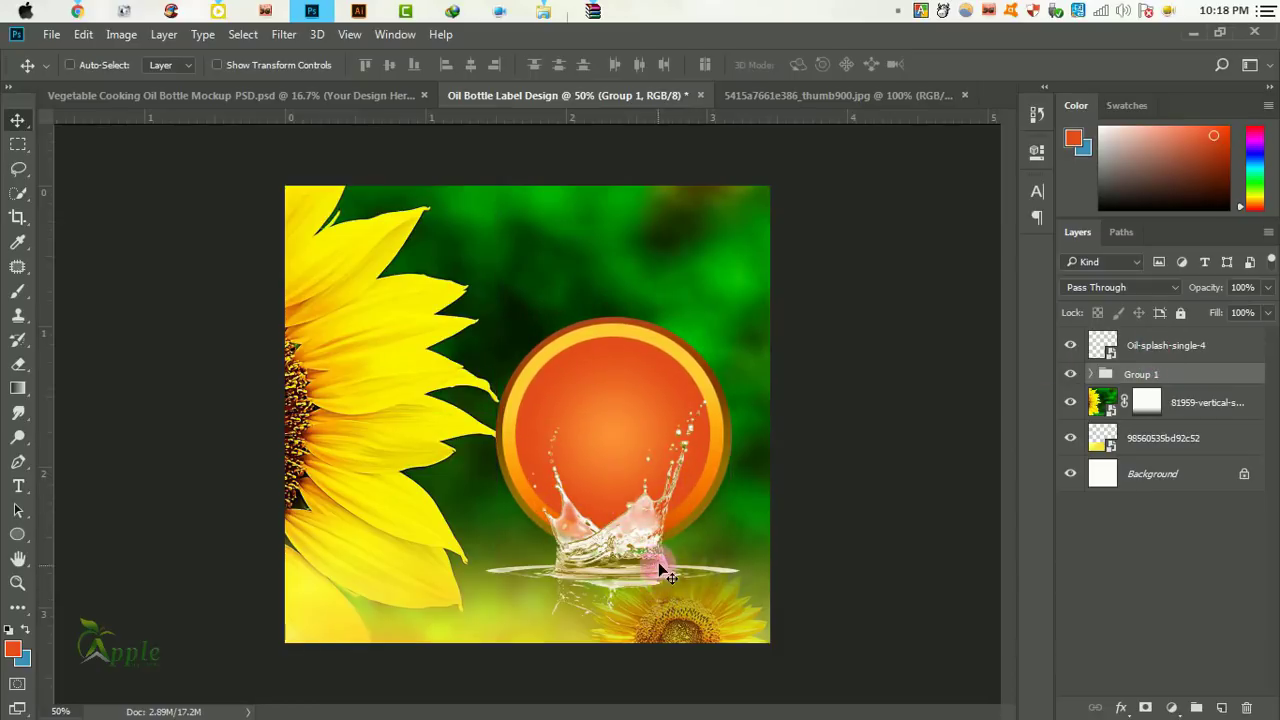
pyautogui.moveTo(676, 484); pyautogui.dragTo(674, 408)
pyautogui.click(1162, 345)
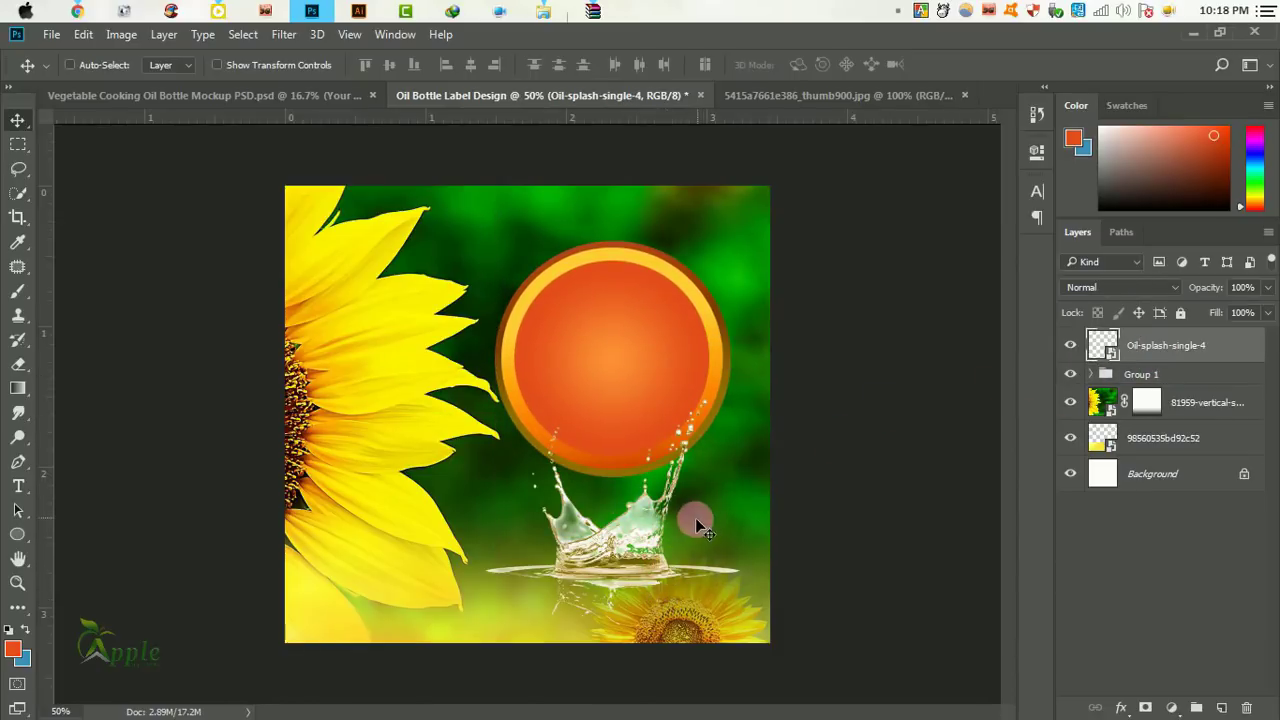
pyautogui.moveTo(692, 527)
pyautogui.mouseDown()
pyautogui.moveTo(704, 481)
pyautogui.moveTo(670, 454)
pyautogui.mouseUp()
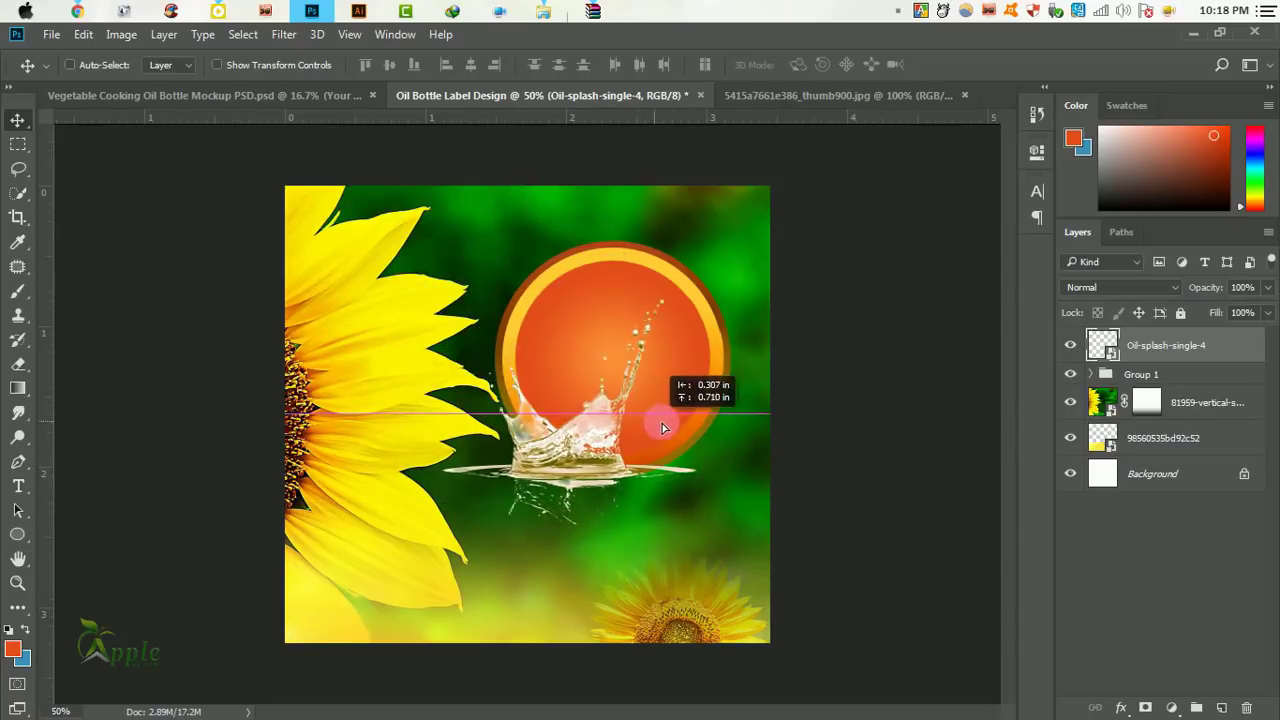
pyautogui.moveTo(670, 454); pyautogui.dragTo(684, 428)
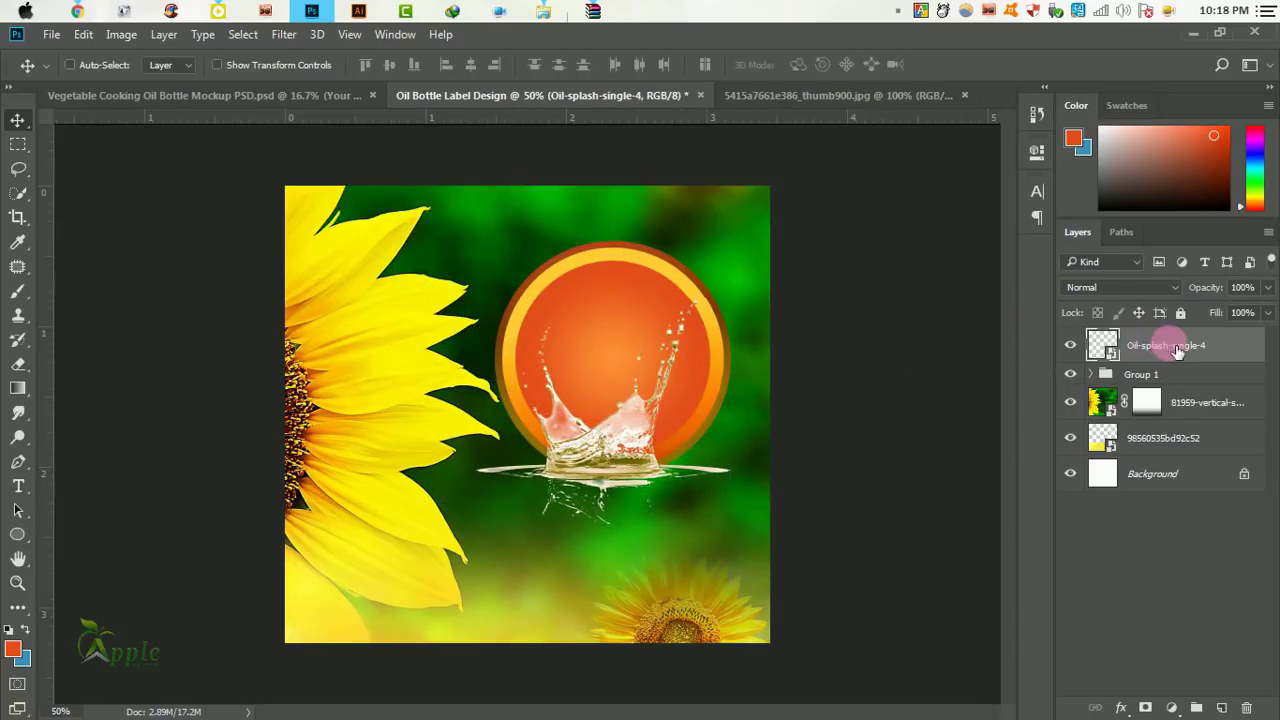
# Move the circle badge to the lower left and the oil splash up-right into the green area.
pyautogui.click(1140, 374)
pyautogui.moveTo(689, 331)
pyautogui.mouseDown()
pyautogui.moveTo(479, 502)
pyautogui.moveTo(477, 466)
pyautogui.mouseUp()
pyautogui.click(1160, 345)
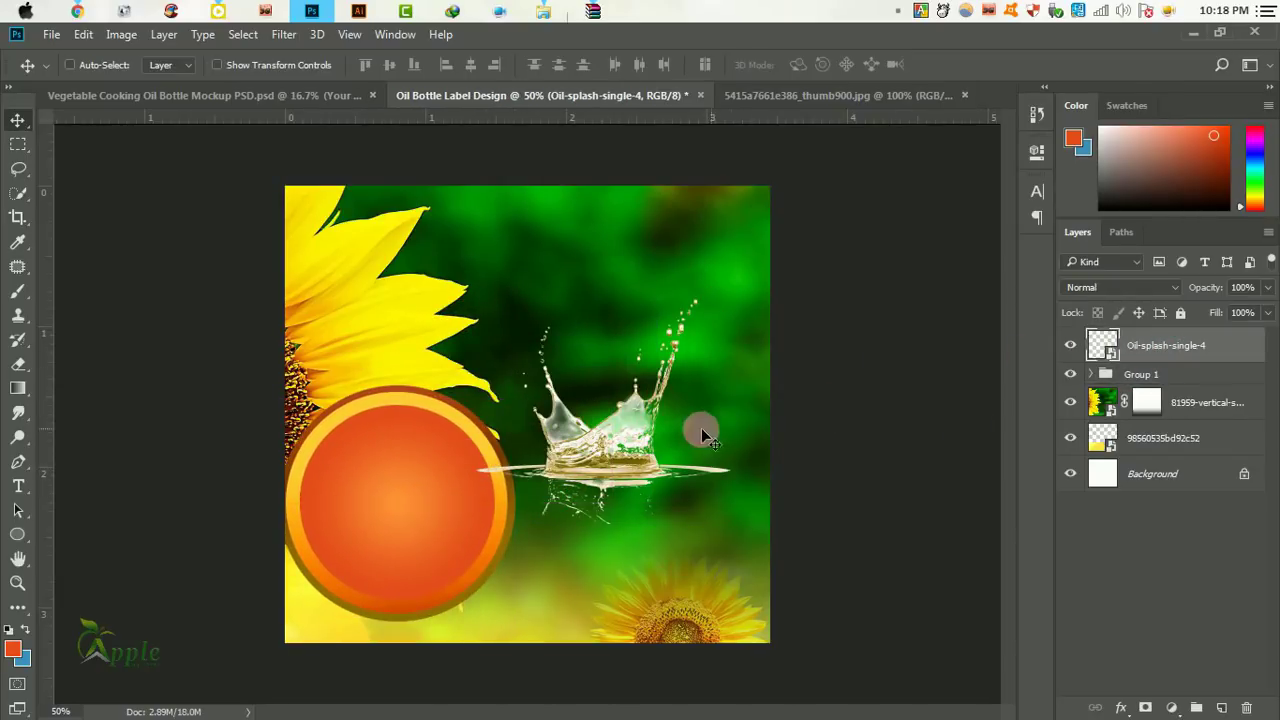
pyautogui.moveTo(700, 429)
pyautogui.mouseDown()
pyautogui.moveTo(731, 342)
pyautogui.moveTo(711, 372)
pyautogui.mouseUp()
pyautogui.click(1160, 377)
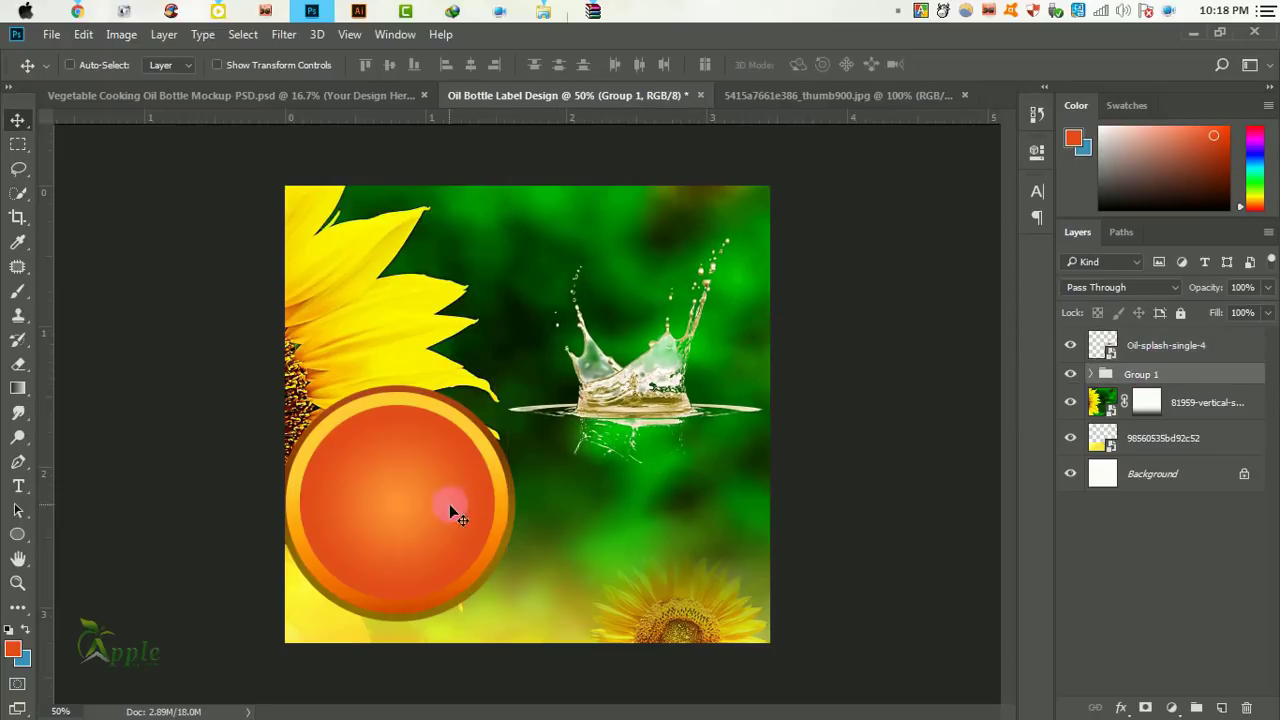
pyautogui.moveTo(448, 503)
pyautogui.mouseDown()
pyautogui.moveTo(511, 528)
pyautogui.moveTo(462, 474)
pyautogui.moveTo(461, 508)
pyautogui.moveTo(480, 510)
pyautogui.mouseUp()
# Scale Group 1 to about 91% and nudge it slightly left and down.
pyautogui.hotkey('ctrl', 't')
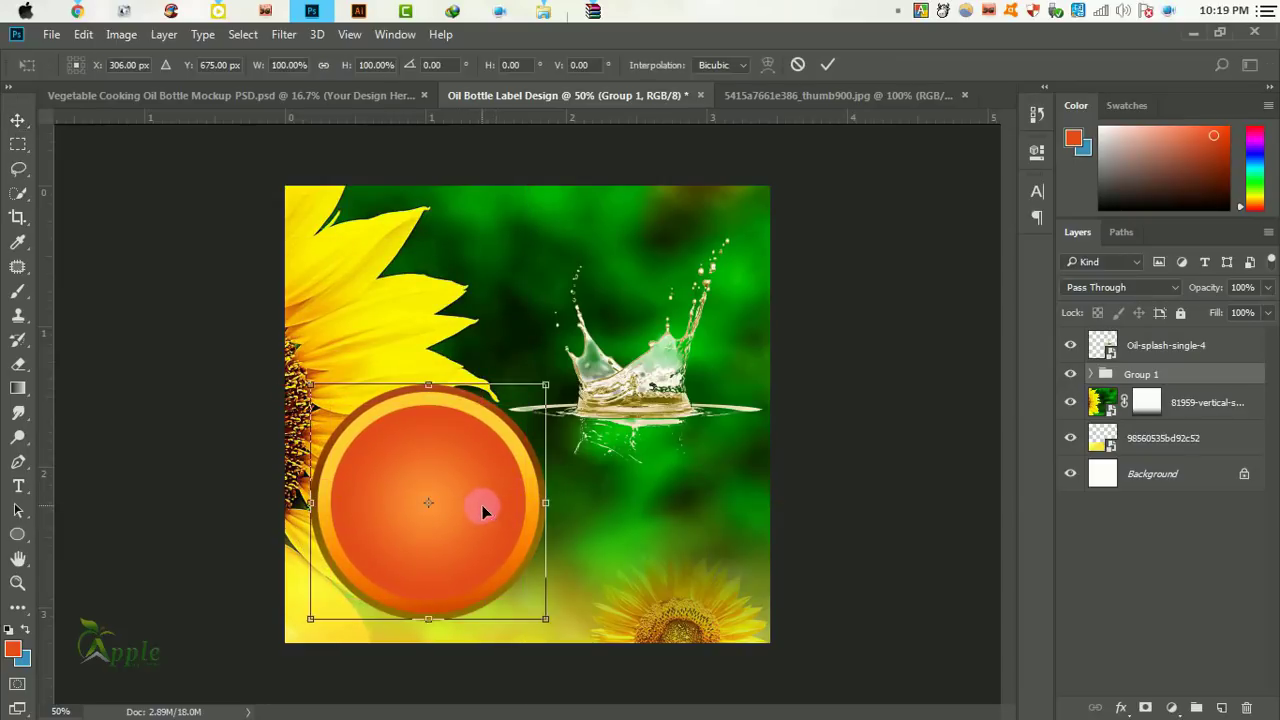
pyautogui.moveTo(545, 619); pyautogui.dragTo(535, 607)
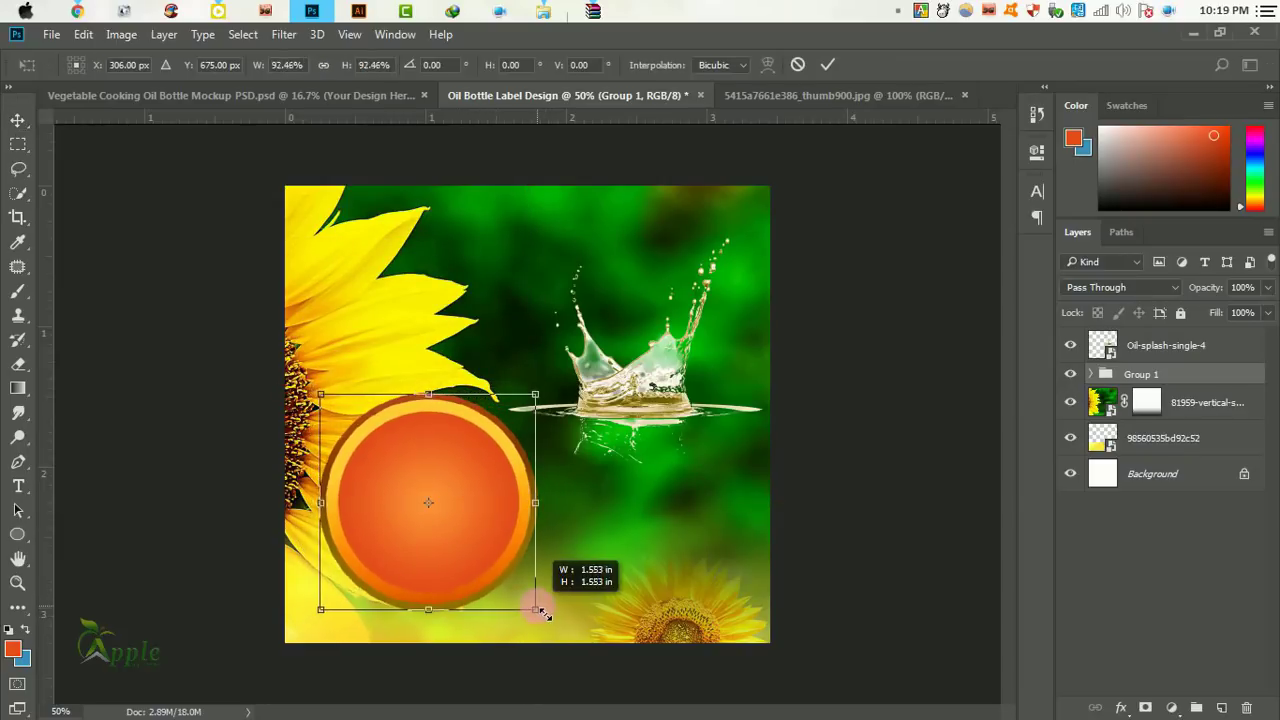
pyautogui.click(827, 64)
pyautogui.moveTo(515, 467); pyautogui.dragTo(495, 487)
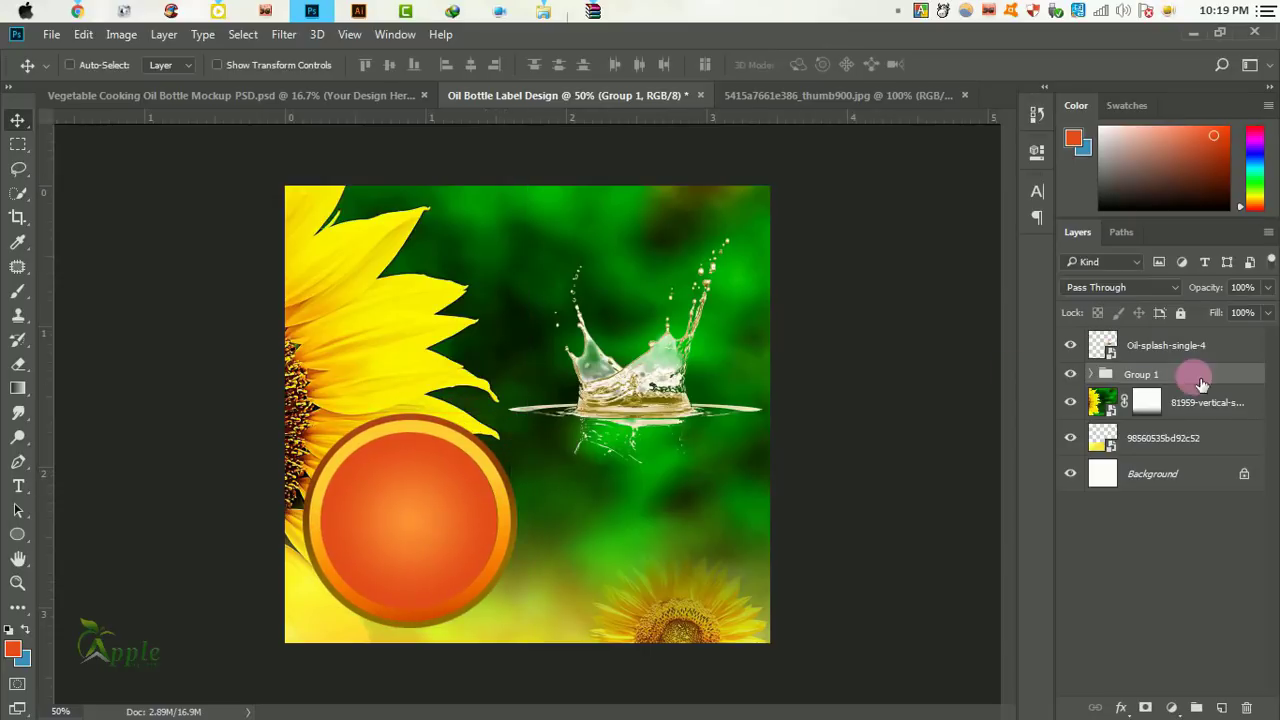
# Give Group 1 a drop shadow with 9 px distance and adjusted opacity, then nudge it up.
pyautogui.doubleClick(1113, 378)
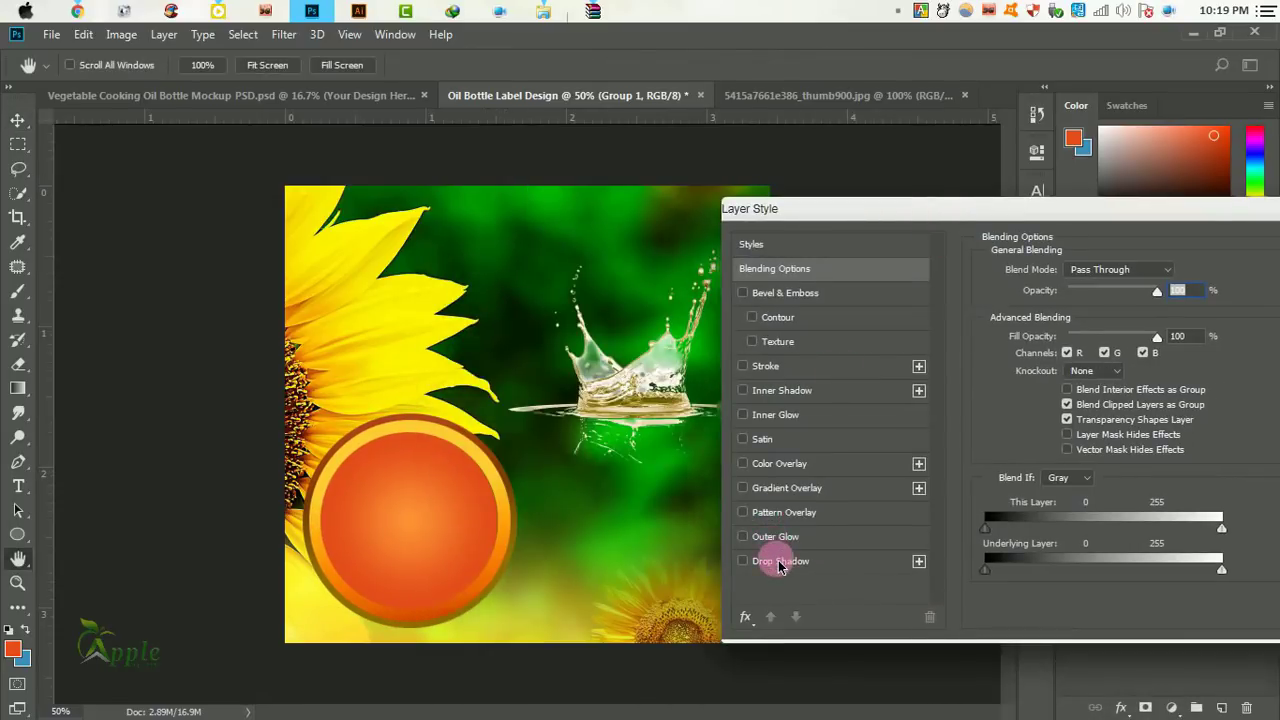
pyautogui.click(780, 562)
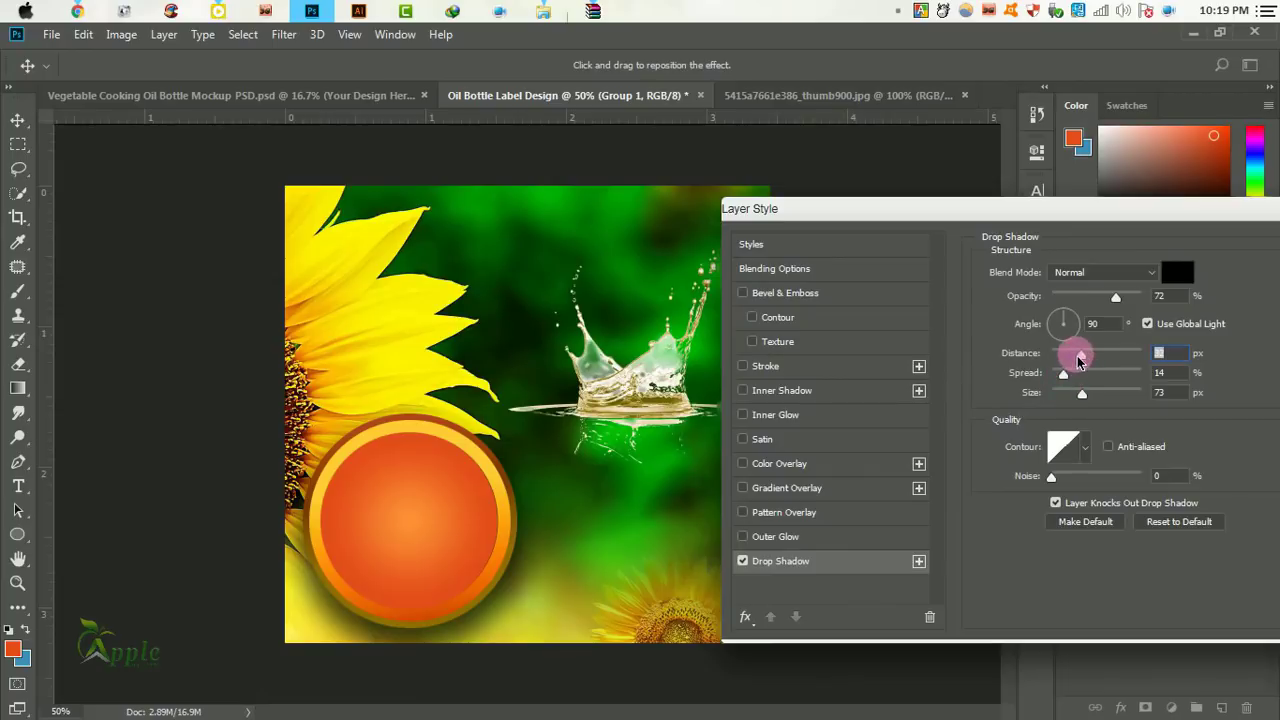
pyautogui.moveTo(1062, 363); pyautogui.dragTo(1063, 400)
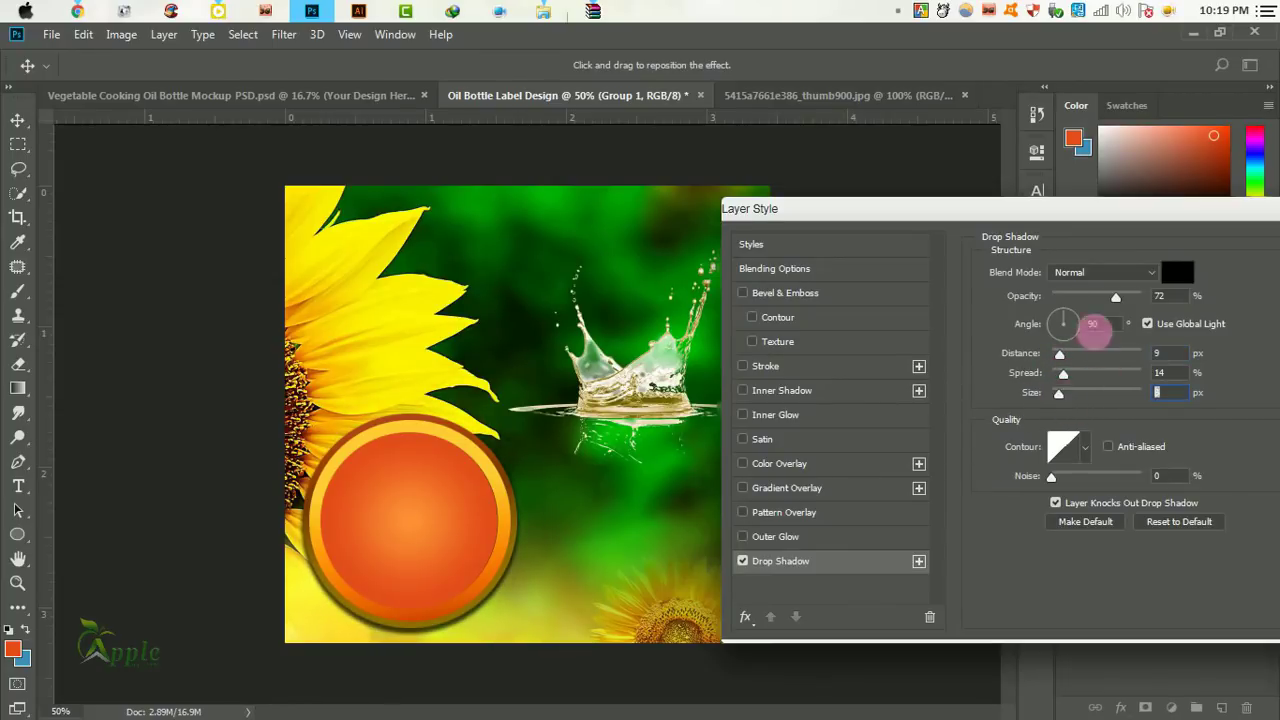
pyautogui.moveTo(1116, 296); pyautogui.dragTo(1124, 300)
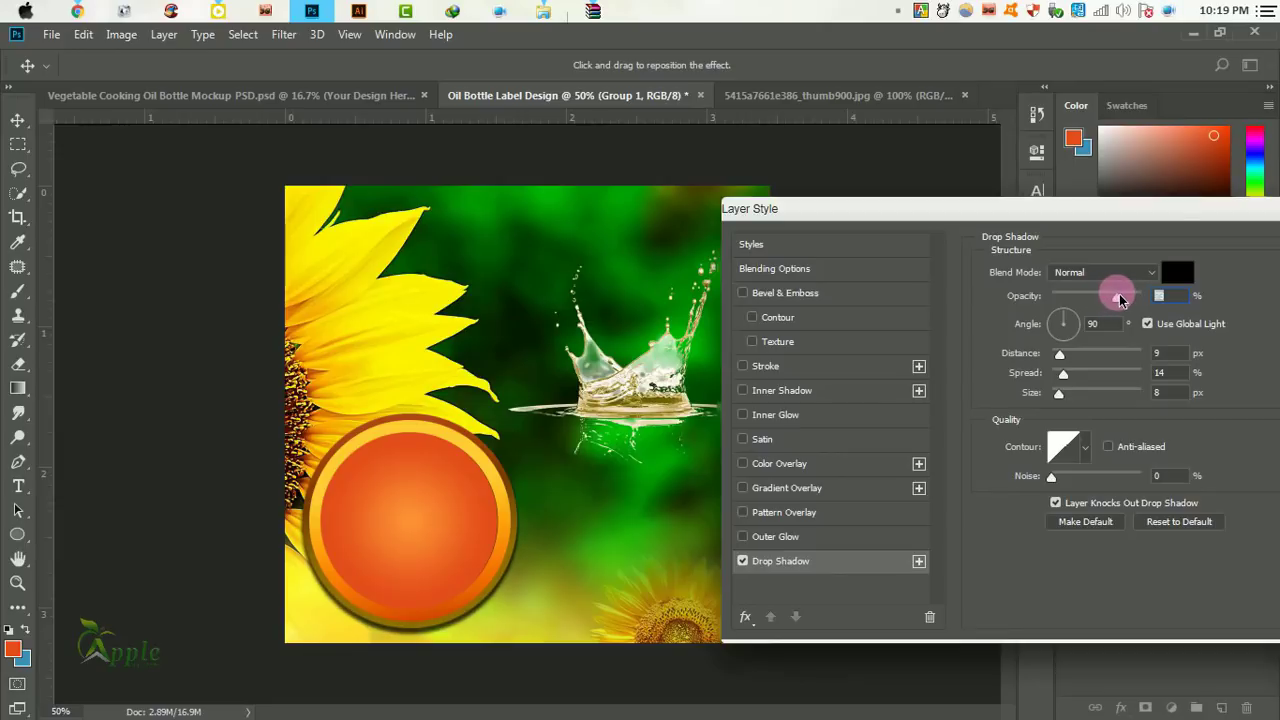
pyautogui.moveTo(1157, 211); pyautogui.dragTo(951, 242)
pyautogui.click(1150, 271)
pyautogui.moveTo(538, 530); pyautogui.dragTo(535, 519)
pyautogui.press('ctrl')
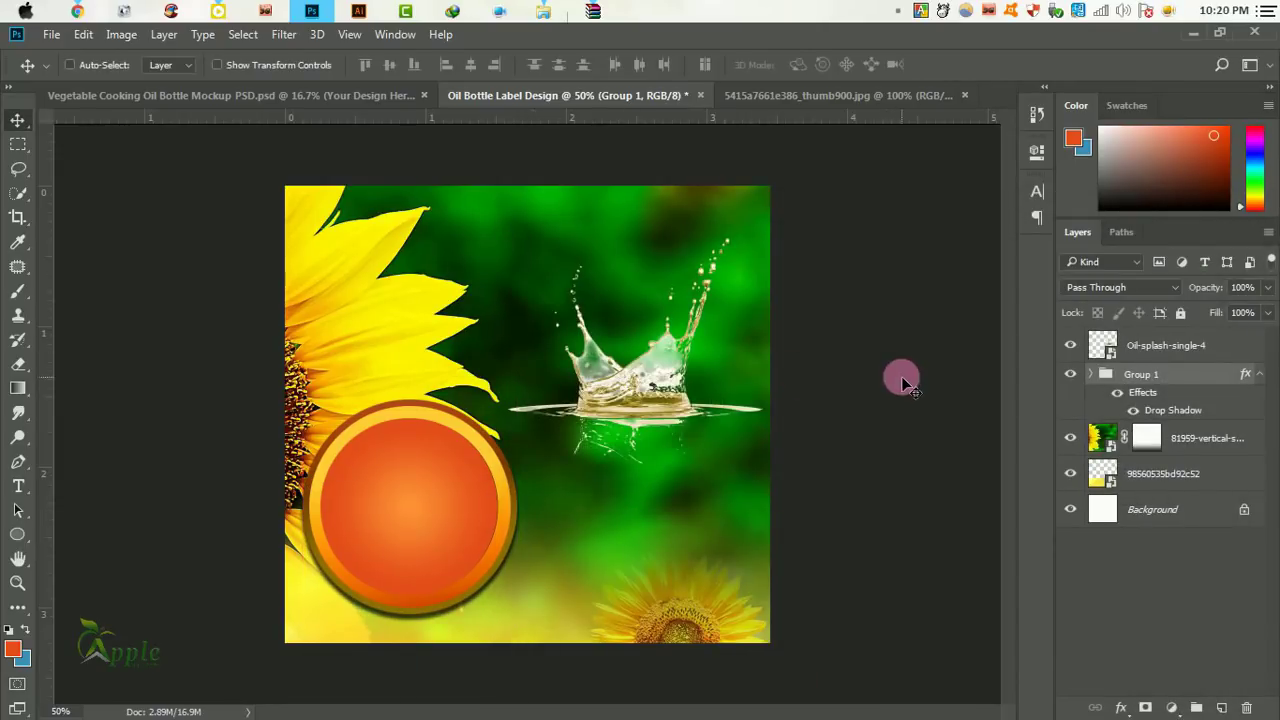
# Draw an orange rectangle bar across the top of the canvas and duplicate it to the bottom.
pyautogui.click(17, 534)
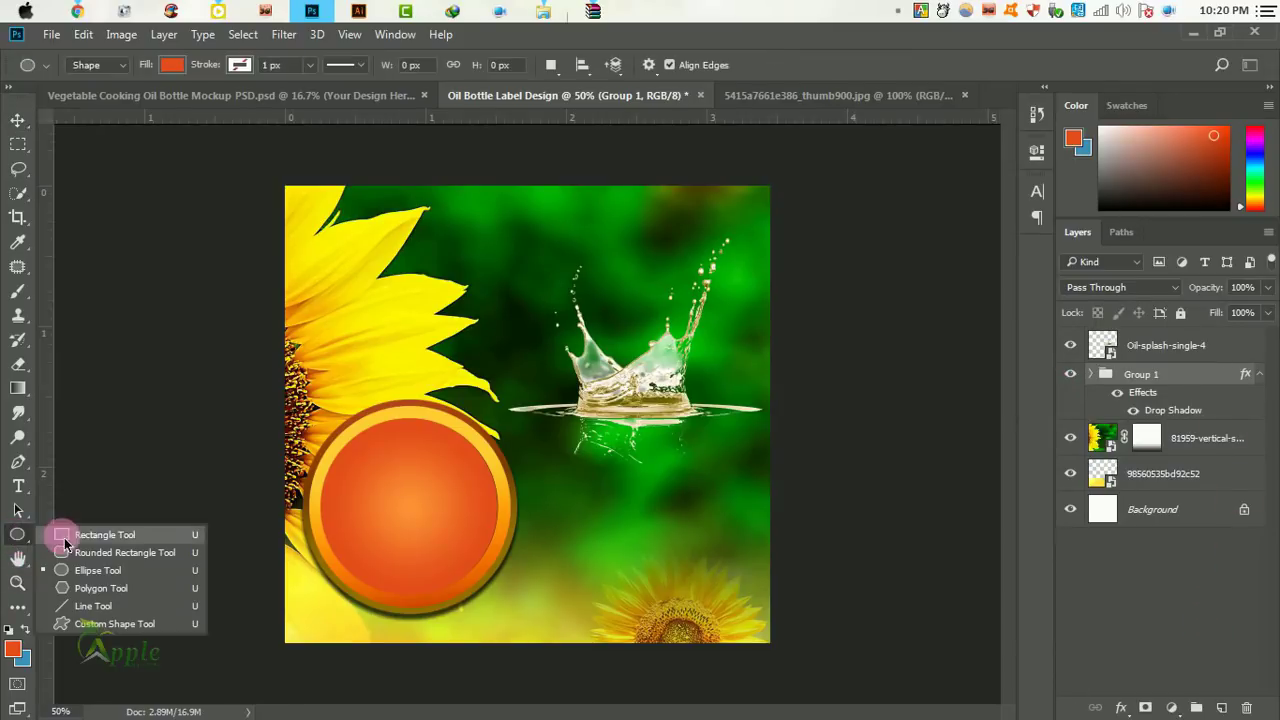
pyautogui.click(100, 534)
pyautogui.moveTo(280, 182); pyautogui.dragTo(781, 213)
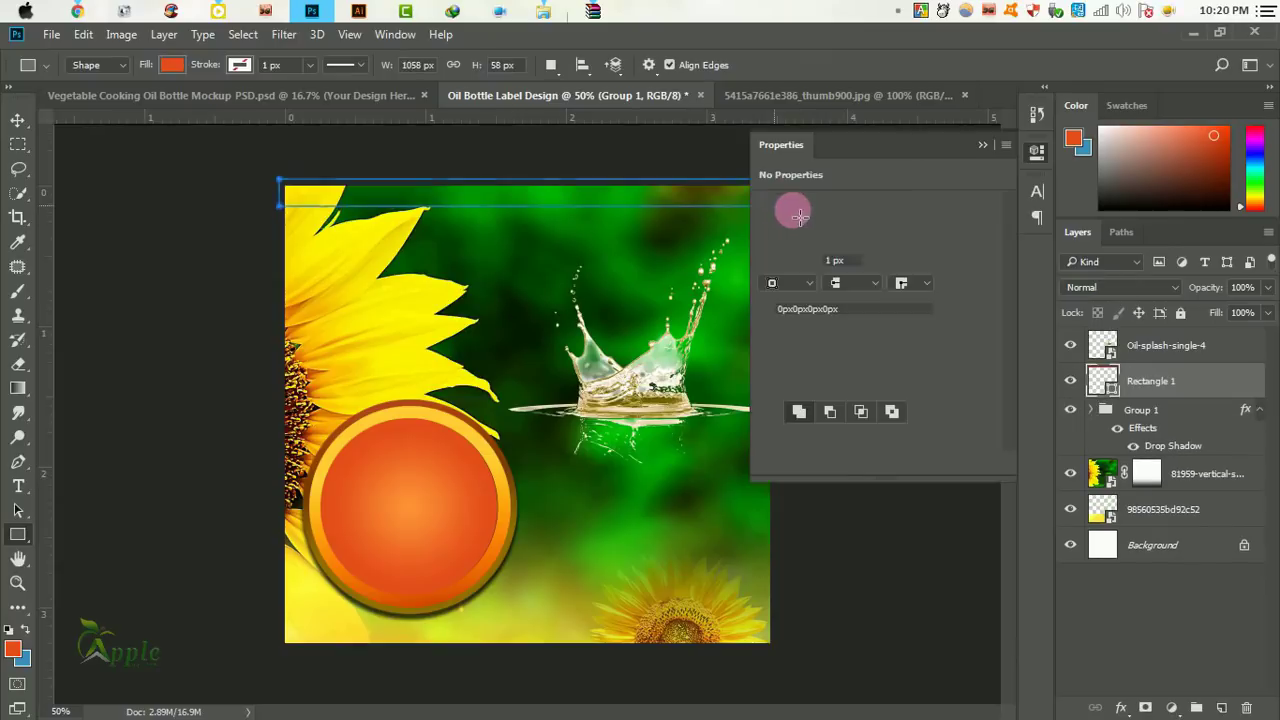
pyautogui.click(970, 132)
pyautogui.click(32, 119)
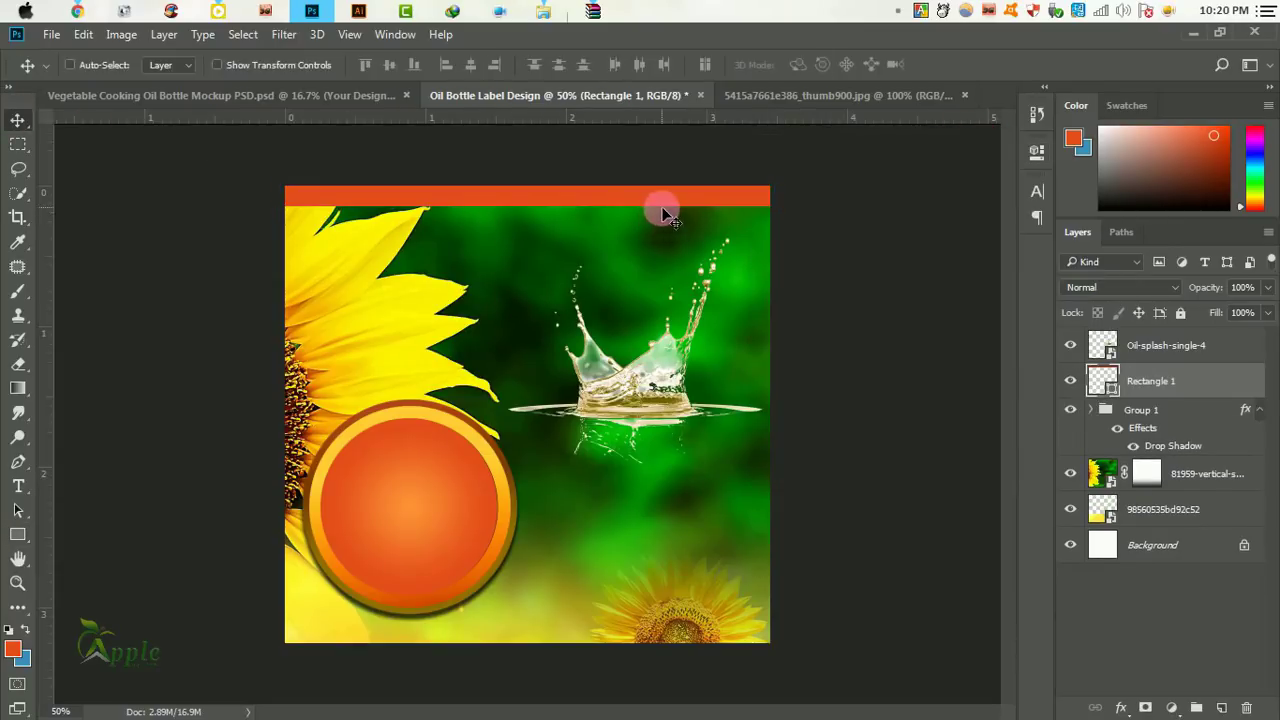
pyautogui.moveTo(571, 194); pyautogui.dragTo(569, 653)
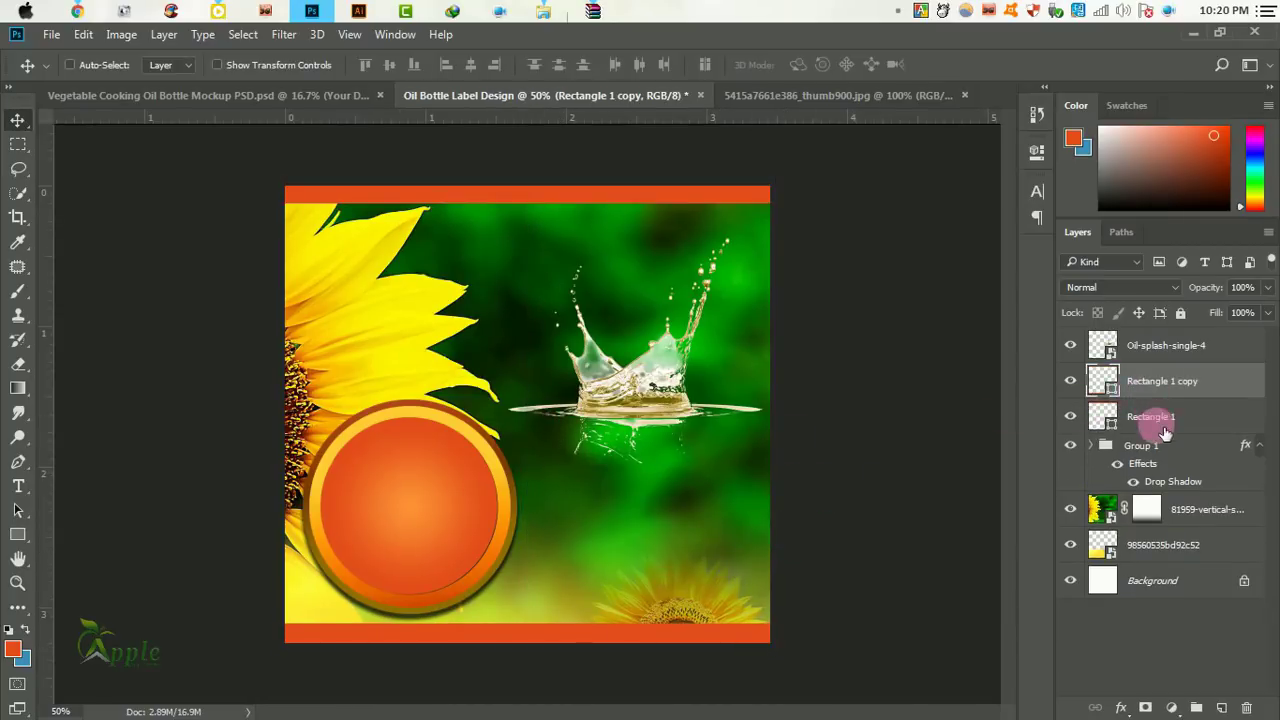
pyautogui.click(1176, 357)
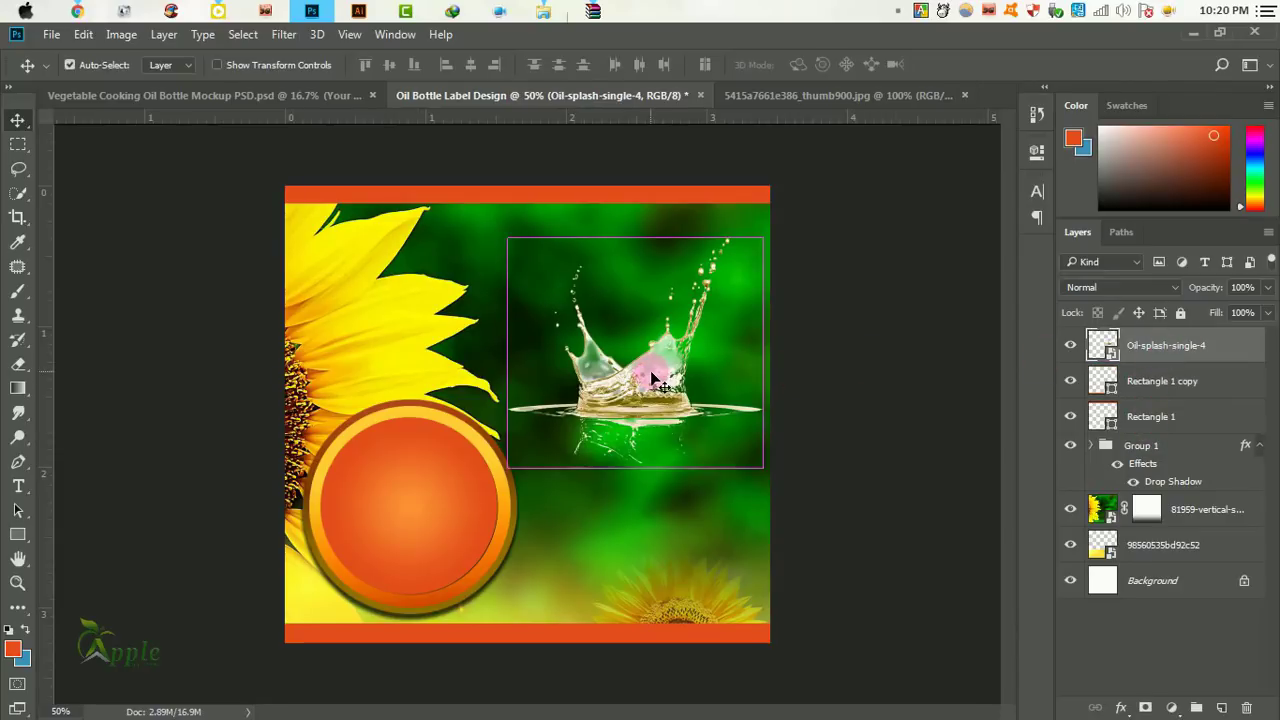
# Shrink the oil splash picture and move it toward the lower right.
pyautogui.hotkey('ctrl', 't')
pyautogui.moveTo(817, 505); pyautogui.dragTo(771, 471)
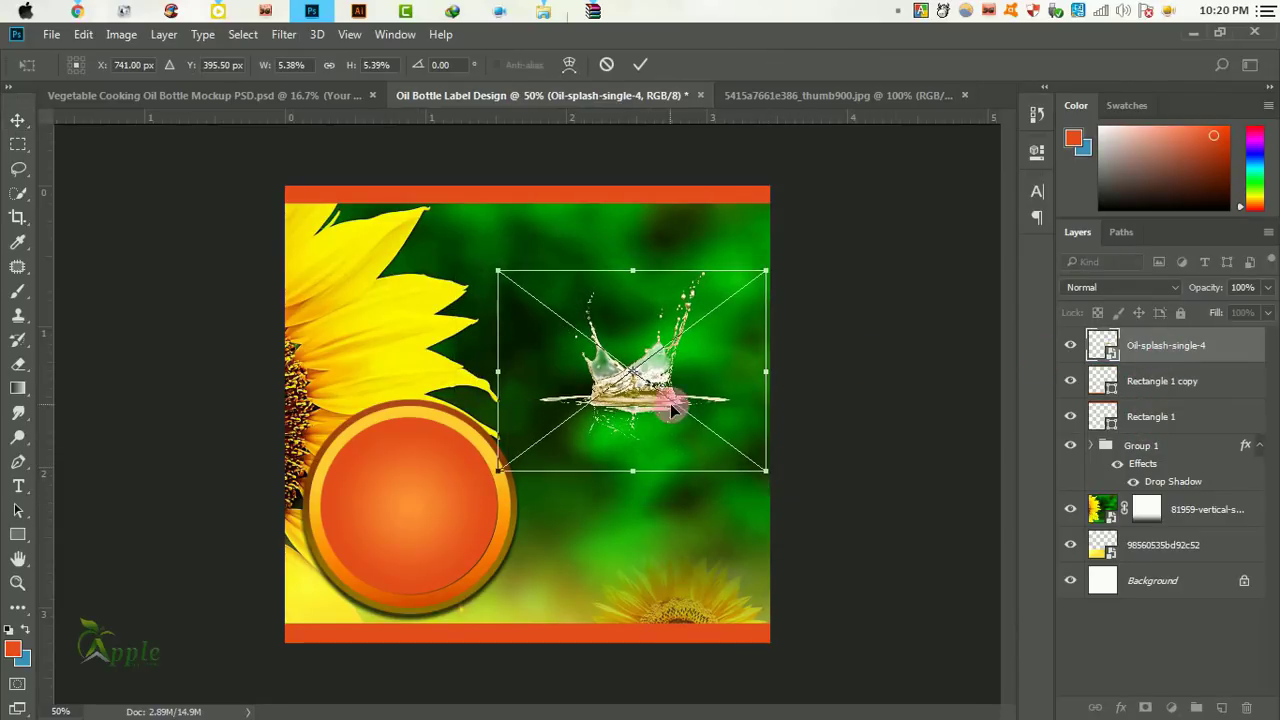
pyautogui.moveTo(666, 406)
pyautogui.mouseDown()
pyautogui.moveTo(677, 563)
pyautogui.moveTo(678, 545)
pyautogui.mouseUp()
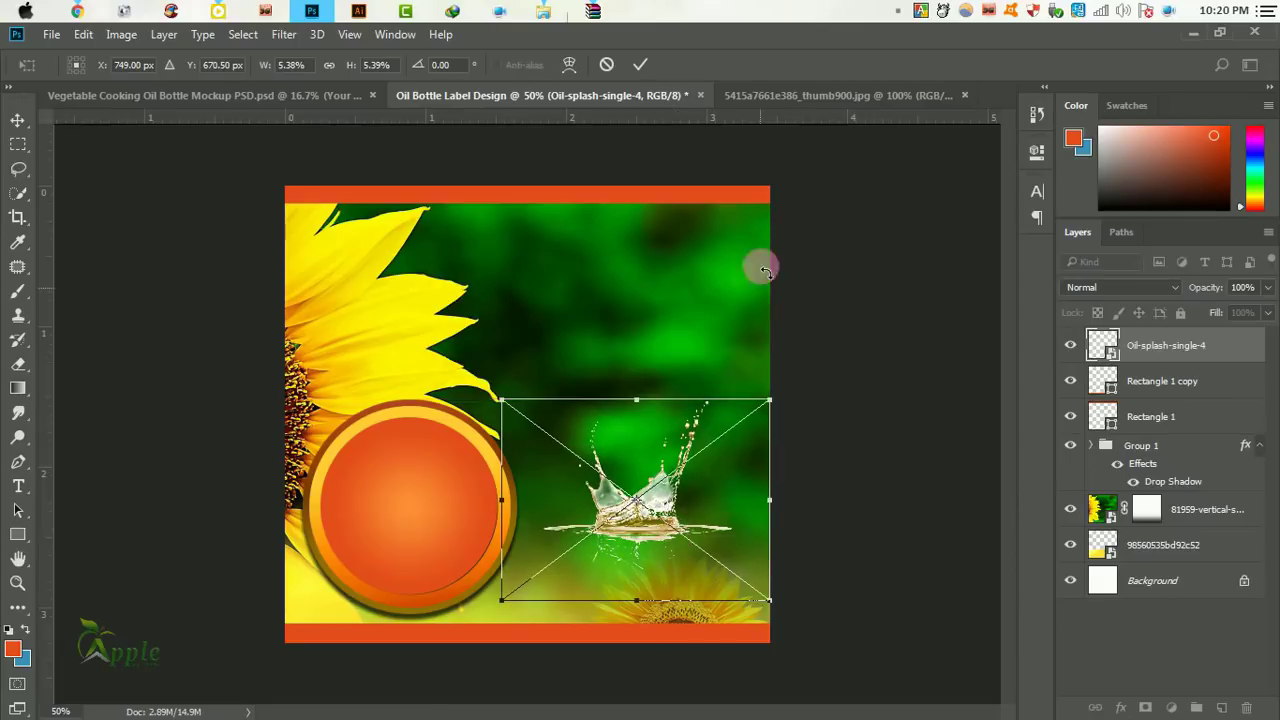
pyautogui.click(640, 64)
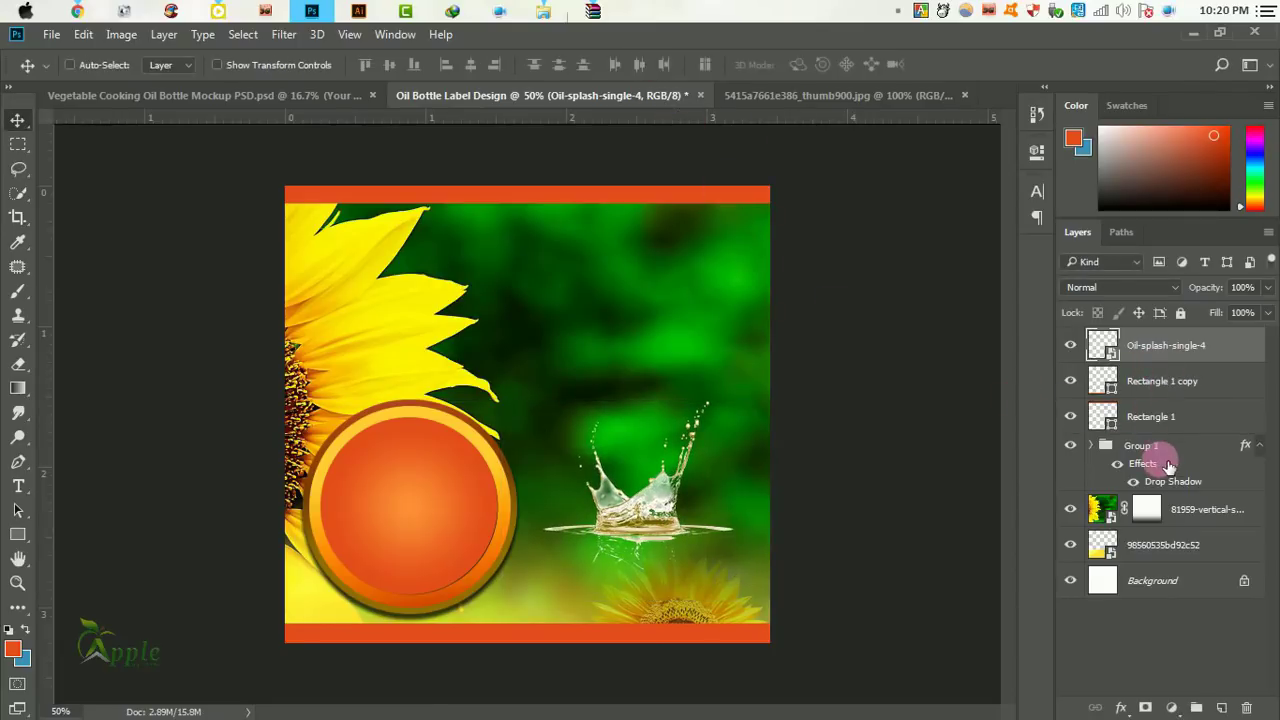
# Move the orange circle badge up to the upper middle and shrink it slightly.
pyautogui.click(1250, 453)
pyautogui.moveTo(421, 492); pyautogui.dragTo(640, 280)
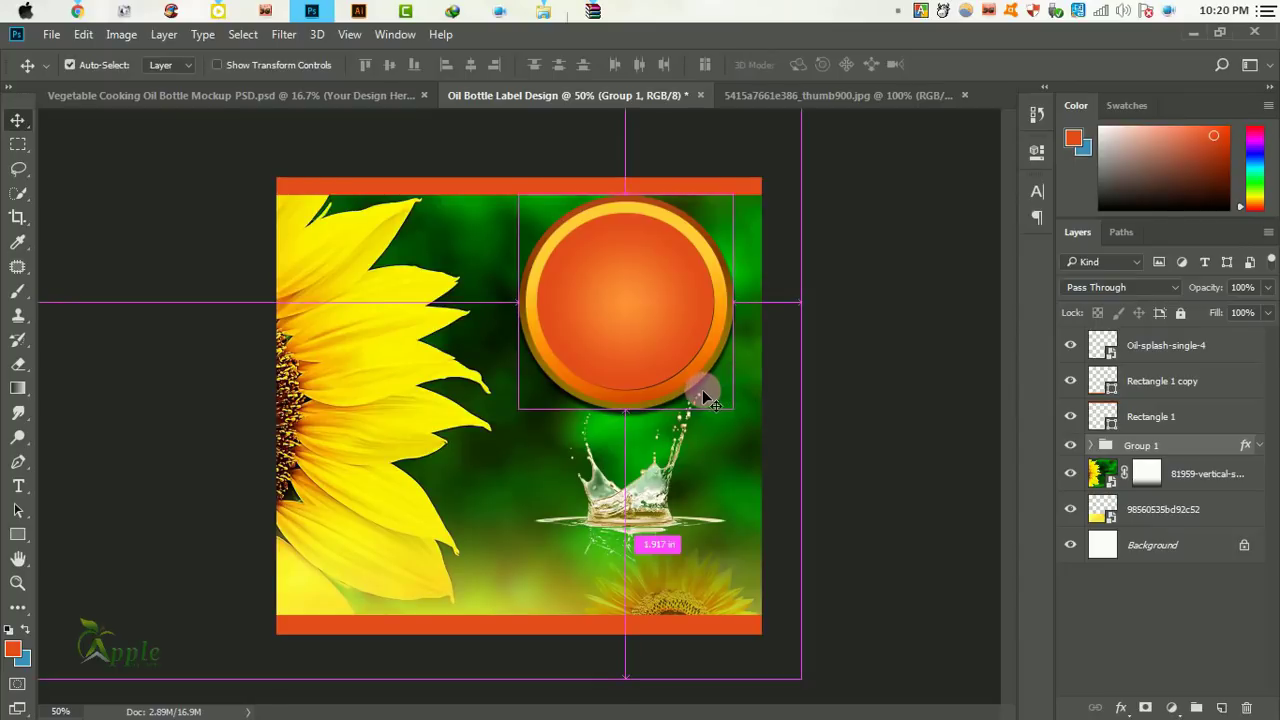
pyautogui.hotkey('ctrl', 'r')
pyautogui.hotkey('ctrl', 't')
pyautogui.moveTo(737, 409); pyautogui.dragTo(728, 399)
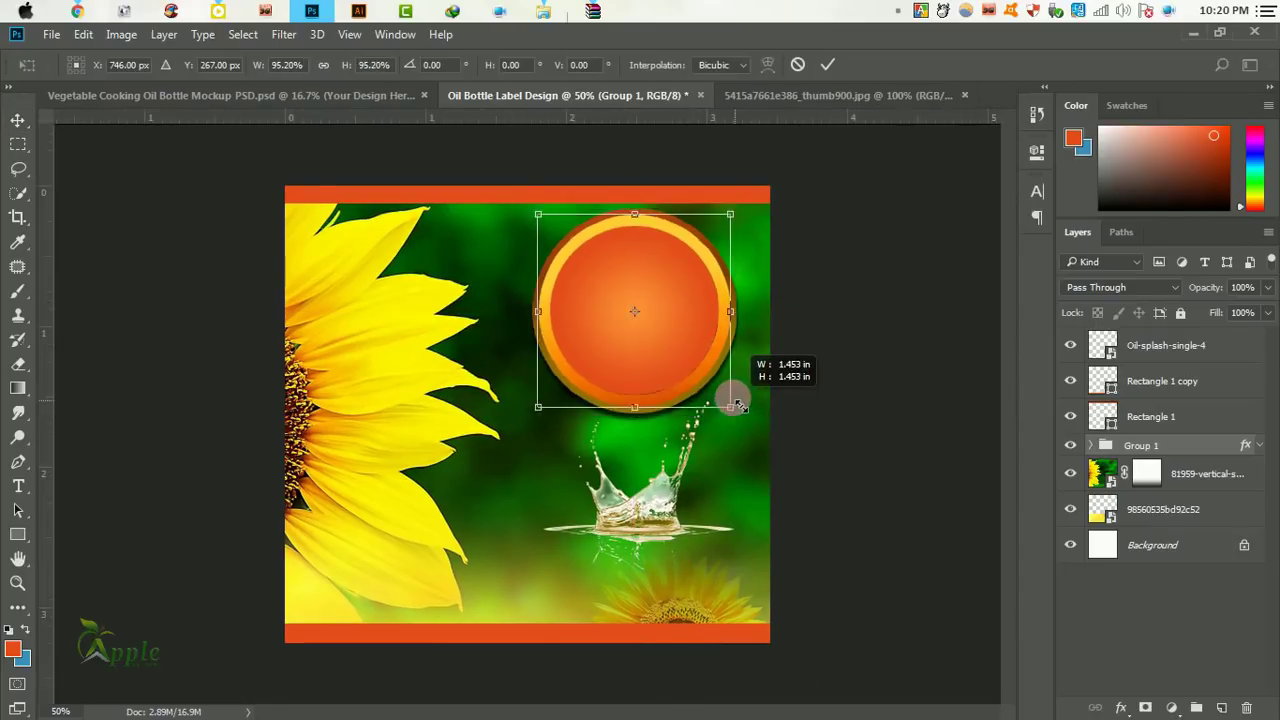
pyautogui.click(827, 64)
pyautogui.moveTo(650, 266); pyautogui.dragTo(616, 272)
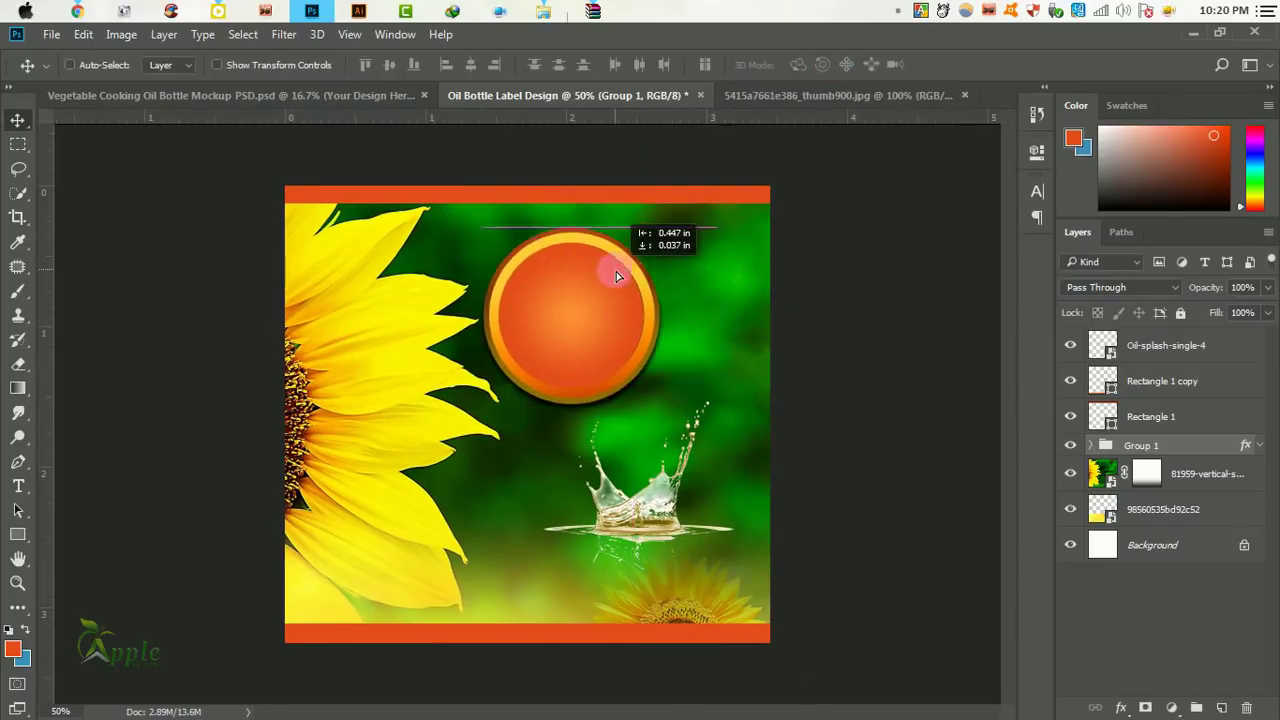
# Inspect the circle close up, then shift it about 16 px right.
pyautogui.keyDown('ctrl'); pyautogui.click(611, 270); pyautogui.keyUp('ctrl')
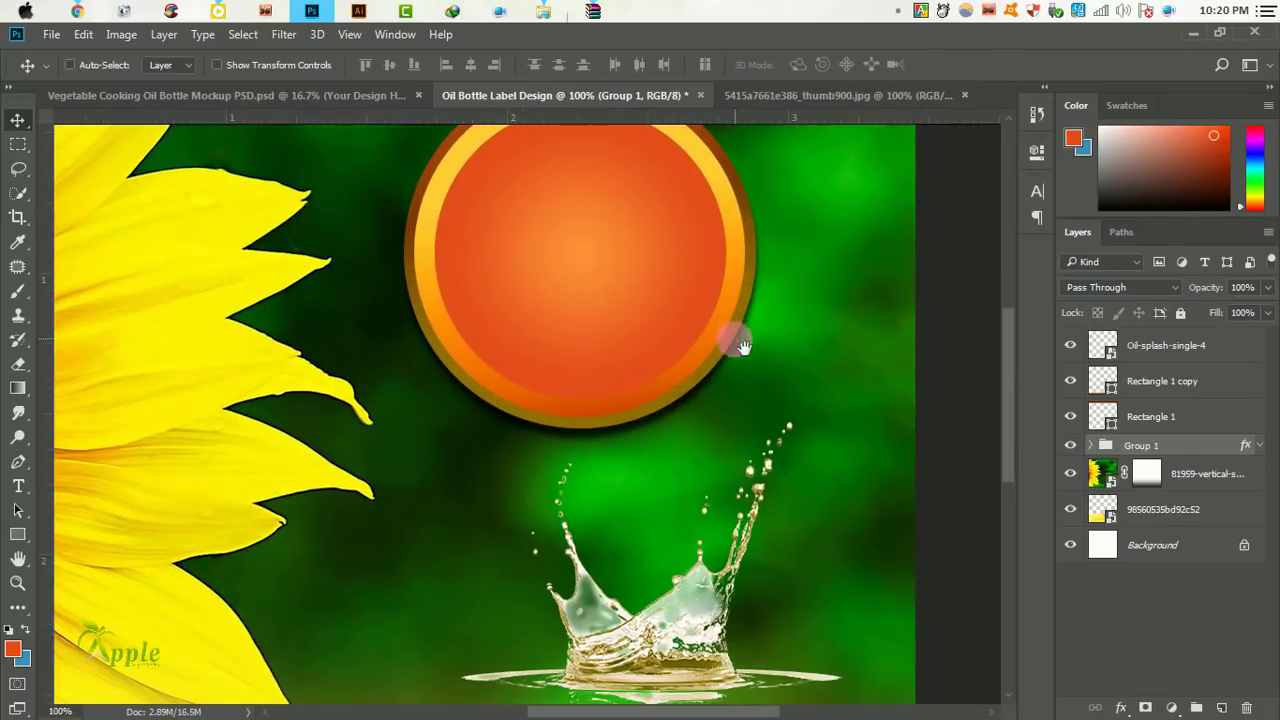
pyautogui.keyDown('alt'); pyautogui.click(586, 417); pyautogui.keyUp('alt')
pyautogui.keyDown('alt'); pyautogui.click(583, 448); pyautogui.keyUp('alt')
pyautogui.moveTo(609, 382); pyautogui.dragTo(649, 346)
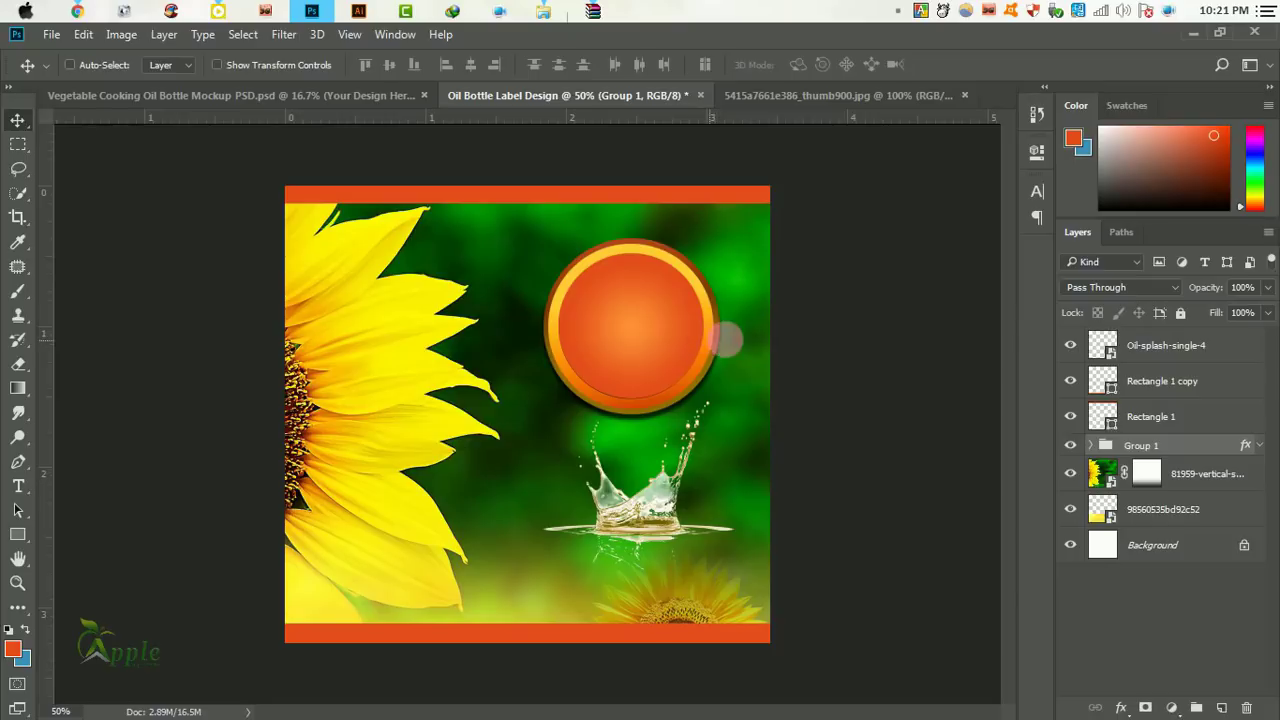
pyautogui.moveTo(727, 340); pyautogui.dragTo(743, 344)
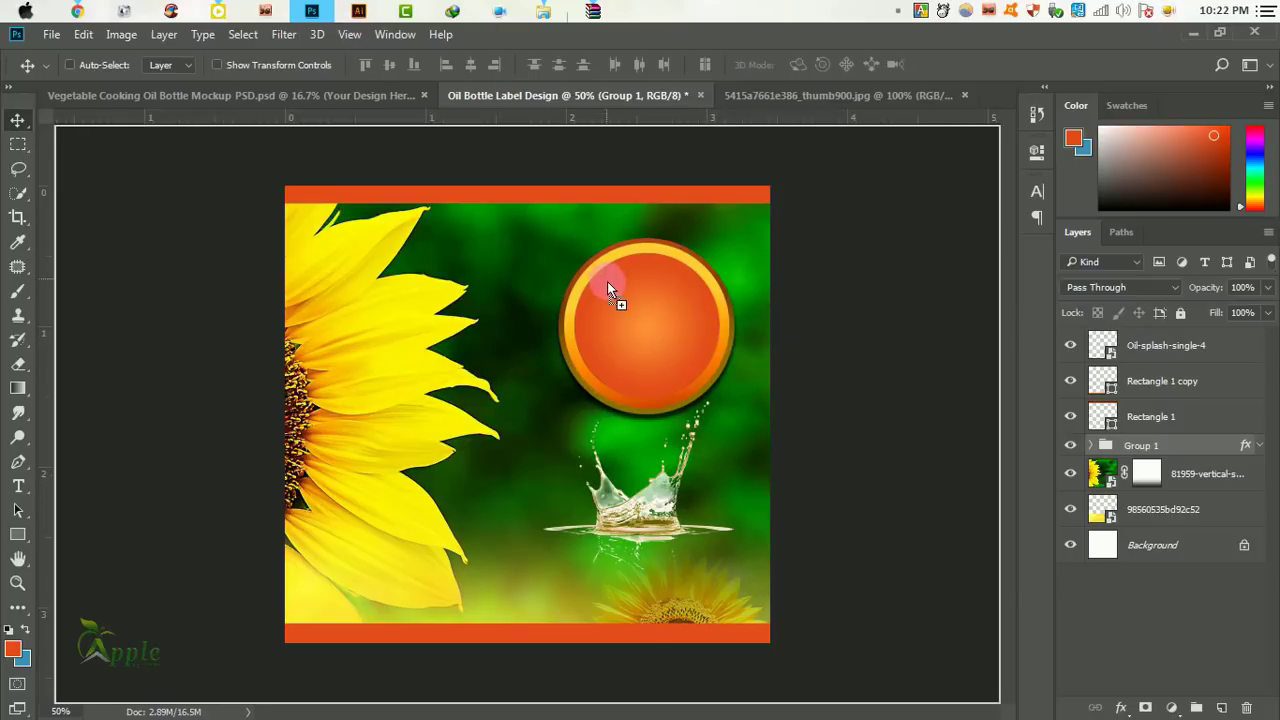
# Place the sunflower photo, shrink it to about 18% and move it over the circle.
pyautogui.moveTo(345, 22); pyautogui.dragTo(609, 283)
pyautogui.moveTo(750, 381); pyautogui.dragTo(800, 470)
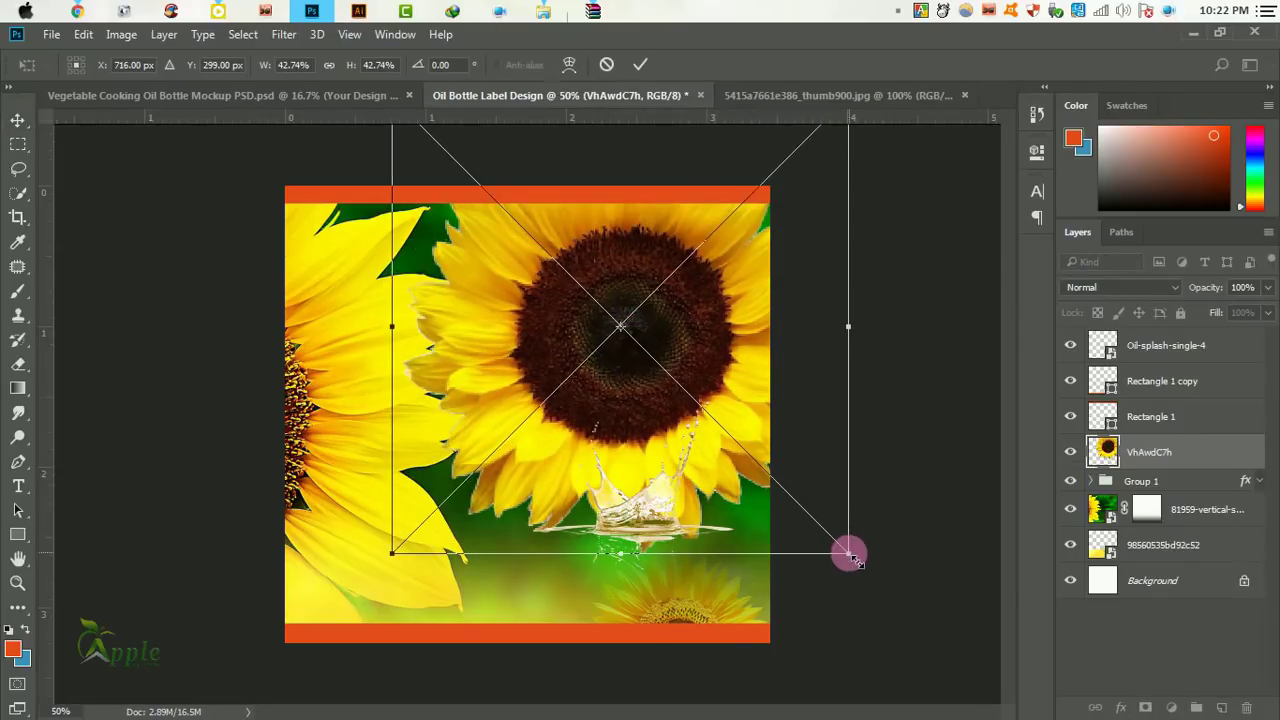
pyautogui.moveTo(848, 553); pyautogui.dragTo(743, 410)
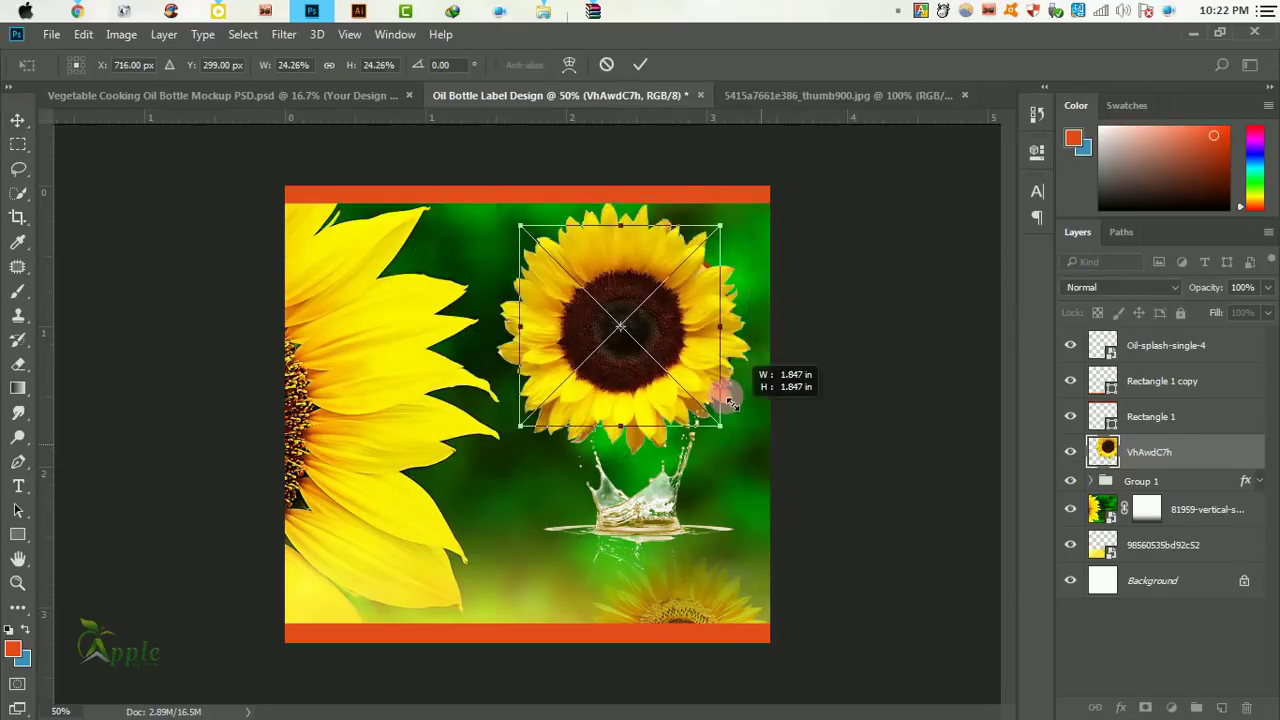
pyautogui.click(640, 64)
pyautogui.moveTo(678, 301); pyautogui.dragTo(701, 301)
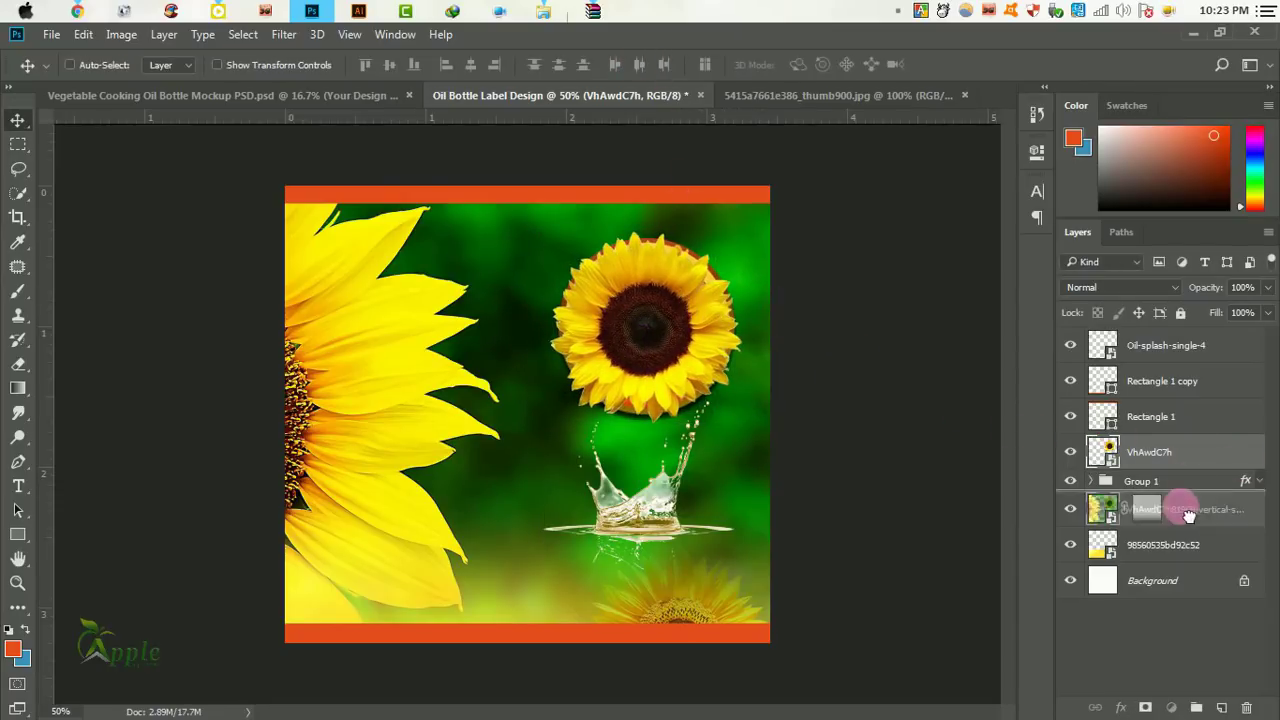
# Put the sunflower layer beneath the badge group and enlarge it so petals ring the circle.
pyautogui.moveTo(1220, 463); pyautogui.dragTo(1186, 505)
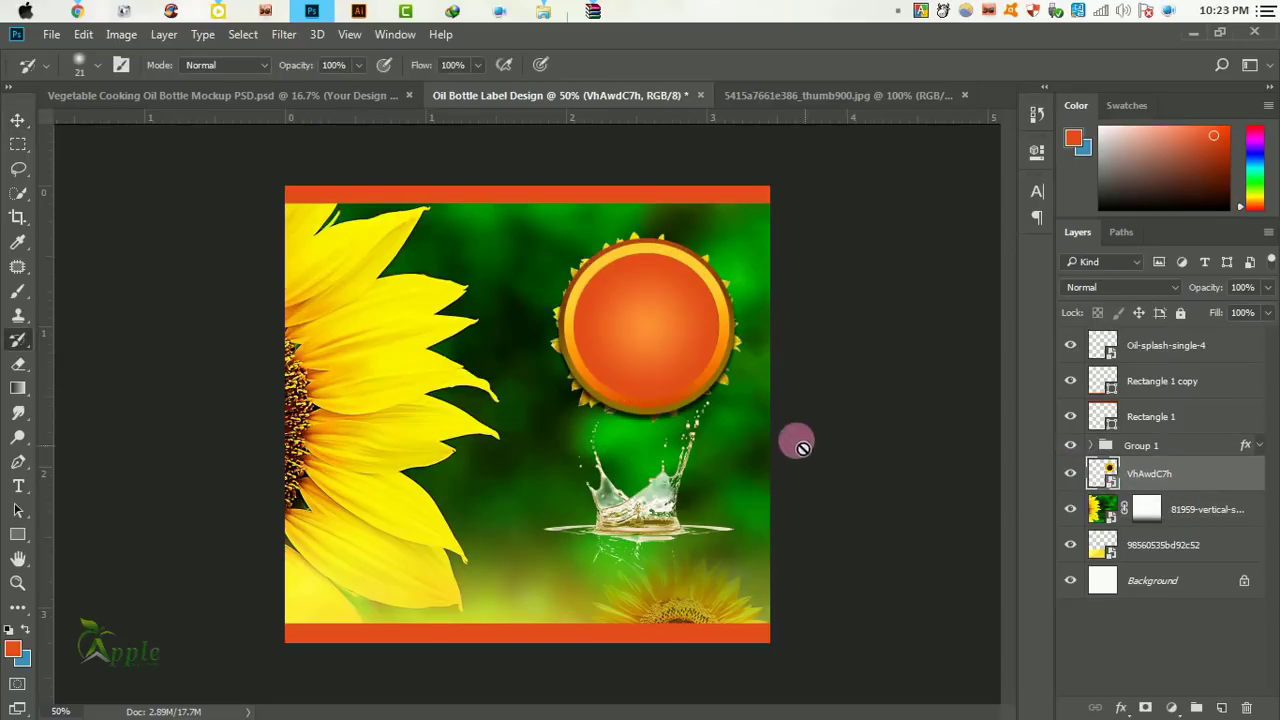
pyautogui.hotkey('ctrl', 't')
pyautogui.moveTo(745, 420); pyautogui.dragTo(765, 443)
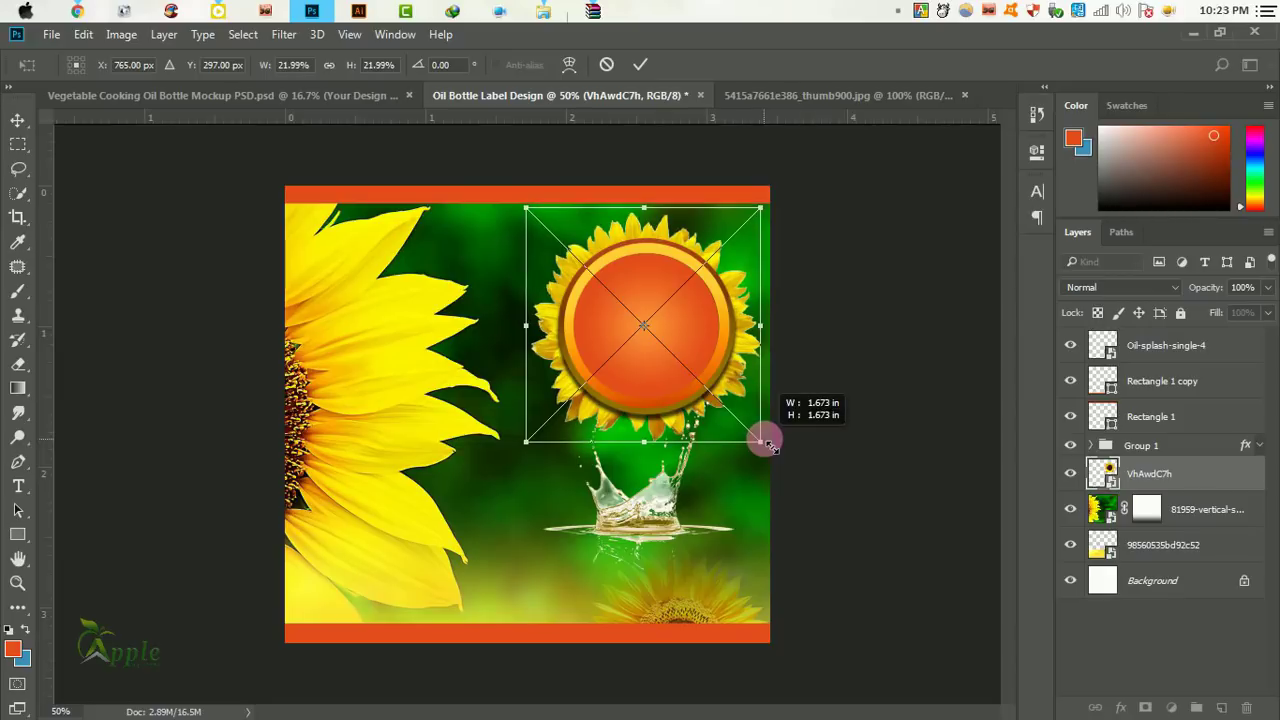
pyautogui.press('y')
pyautogui.click(640, 64)
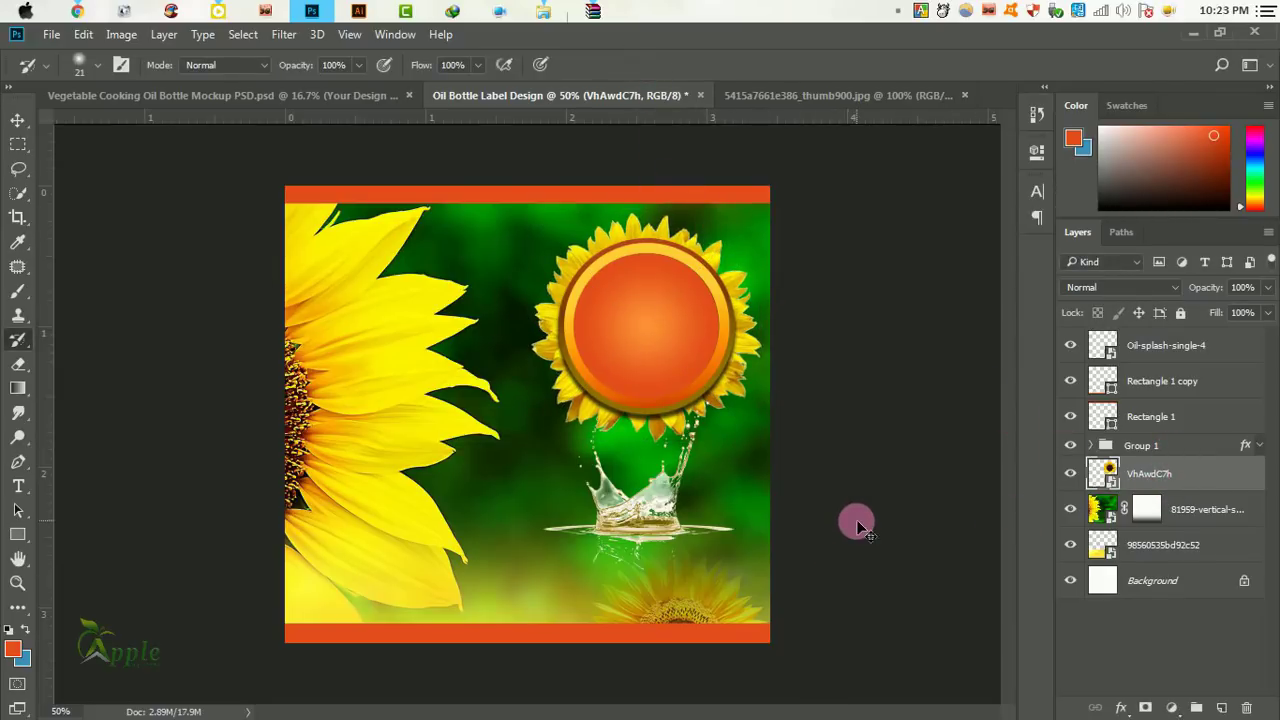
# Toggle the badge group's visibility and reselect the vertical sunflower background layer.
pyautogui.click(1189, 515)
pyautogui.click(1147, 449)
pyautogui.click(1070, 445)
pyautogui.click(1070, 445)
pyautogui.click(1180, 512)
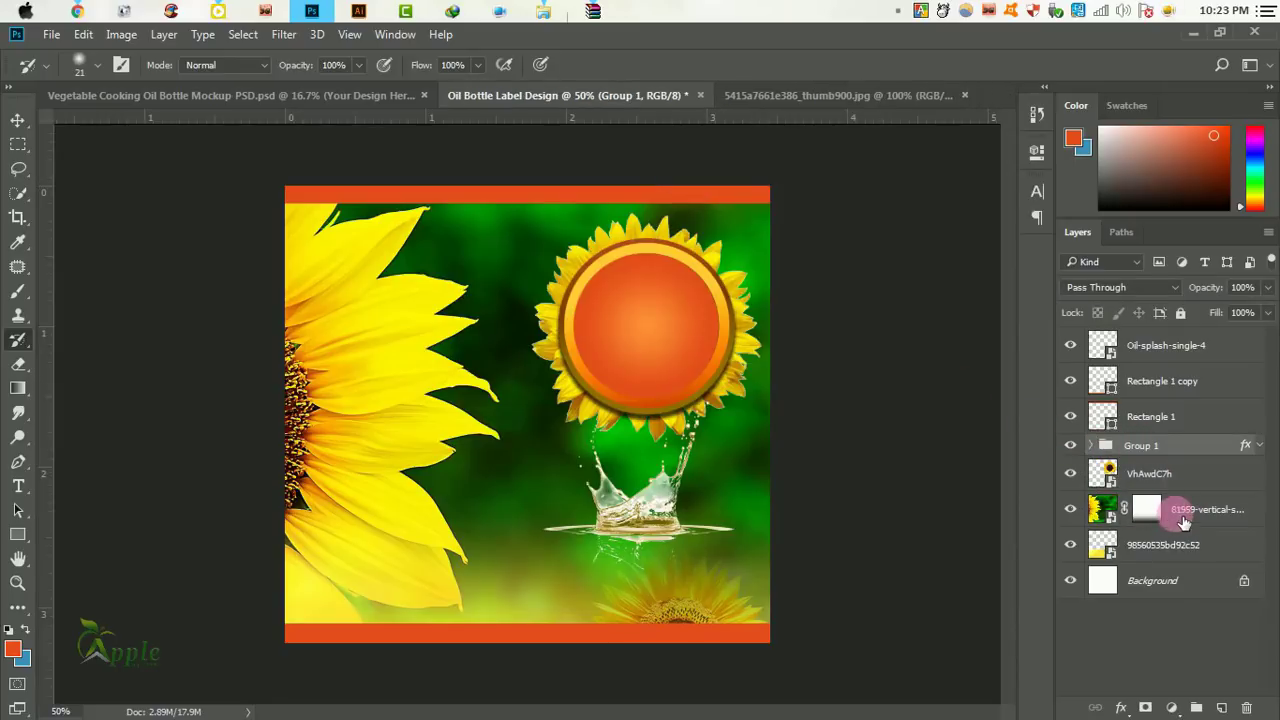
# Merge down into the vertical sunflower background and apply a strong Gaussian Blur (radius about 19).
pyautogui.rightClick(1185, 514)
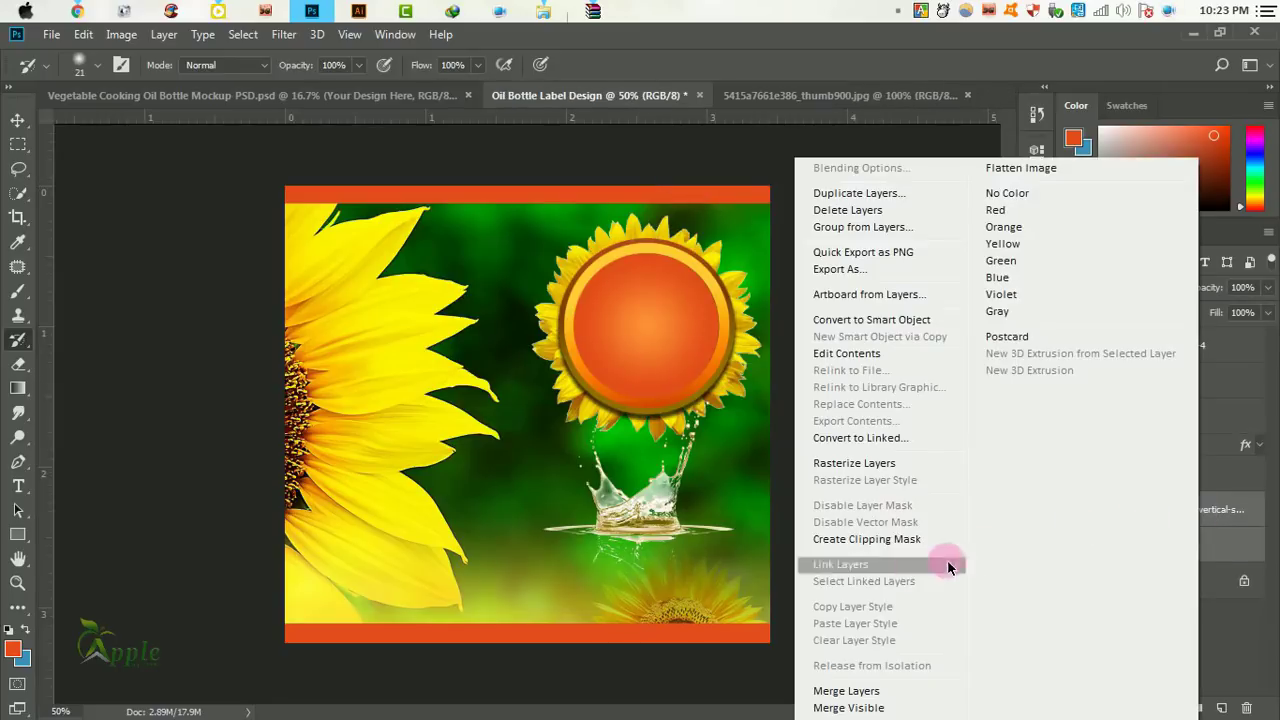
pyautogui.click(858, 687)
pyautogui.click(278, 35)
pyautogui.moveTo(292, 232)
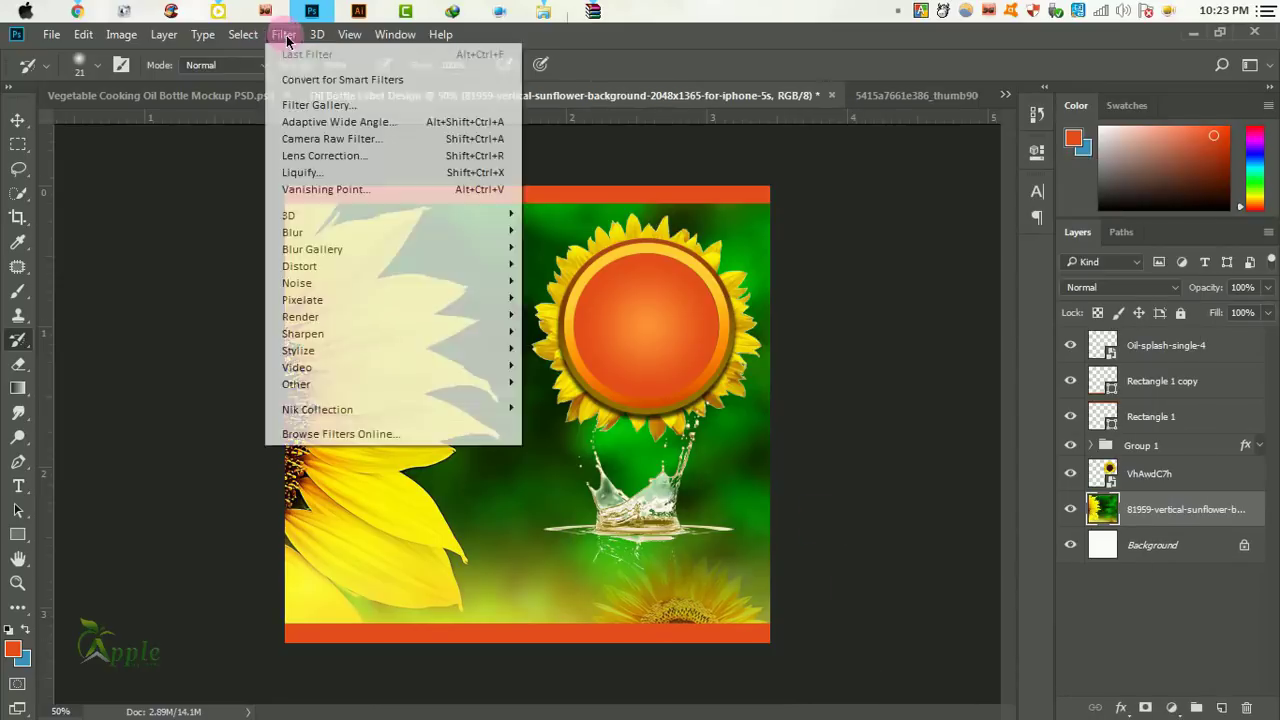
pyautogui.click(562, 308)
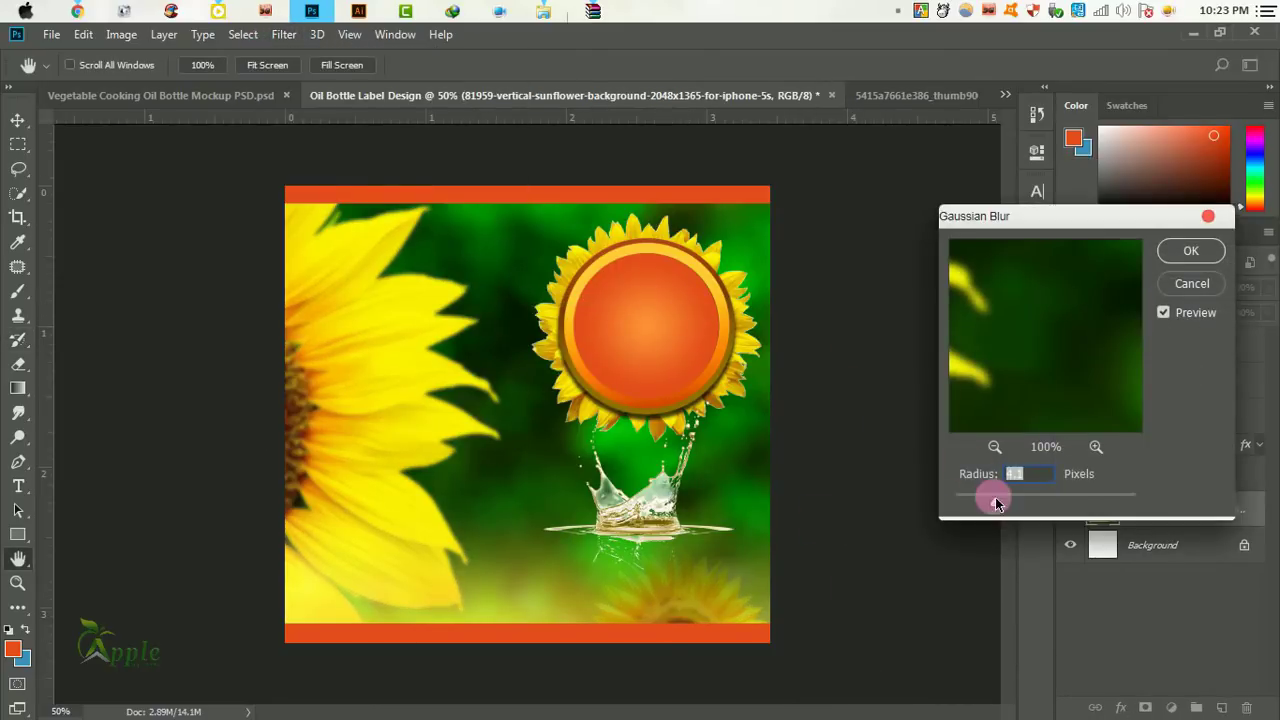
pyautogui.moveTo(992, 496); pyautogui.dragTo(1074, 508)
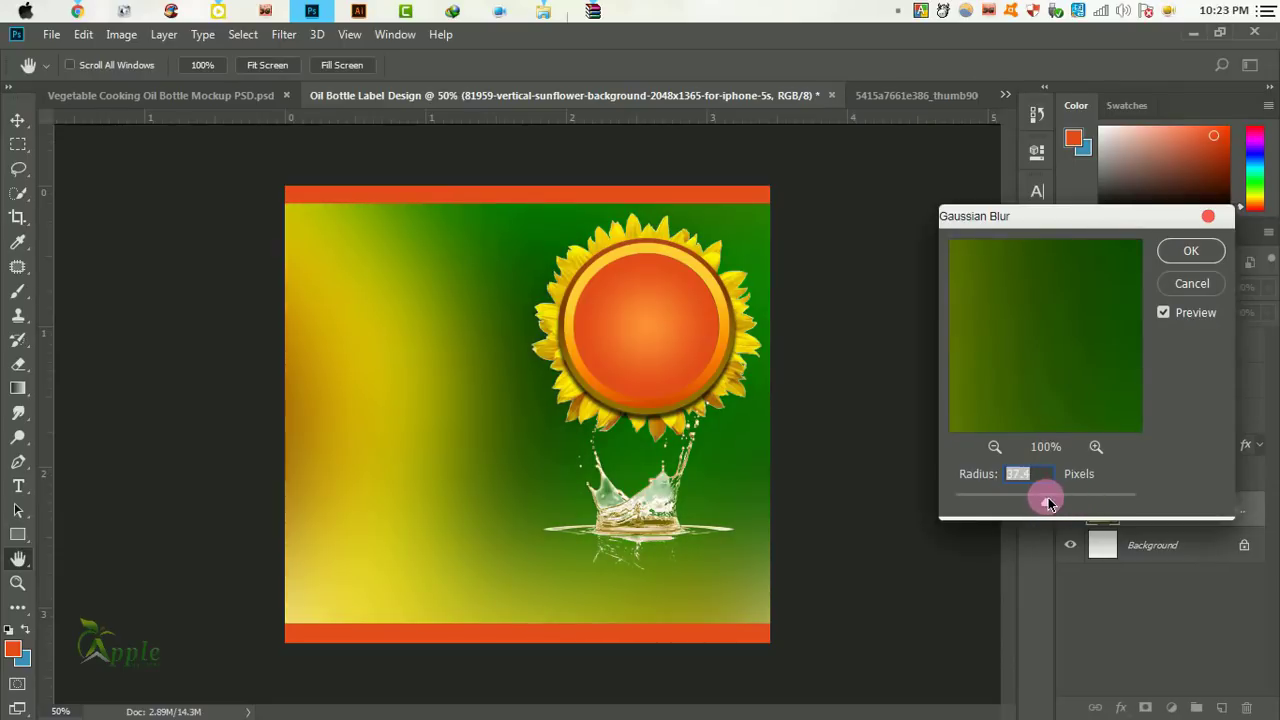
pyautogui.moveTo(1048, 503); pyautogui.dragTo(1051, 504)
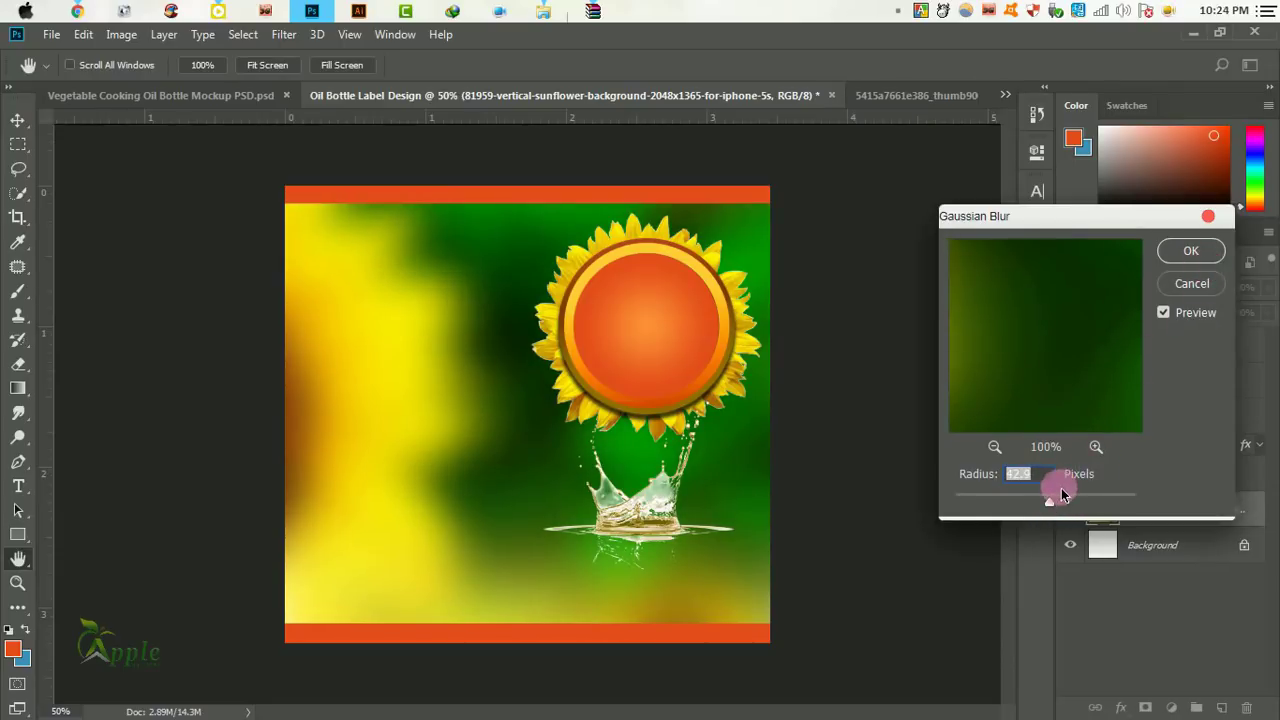
pyautogui.click(1182, 252)
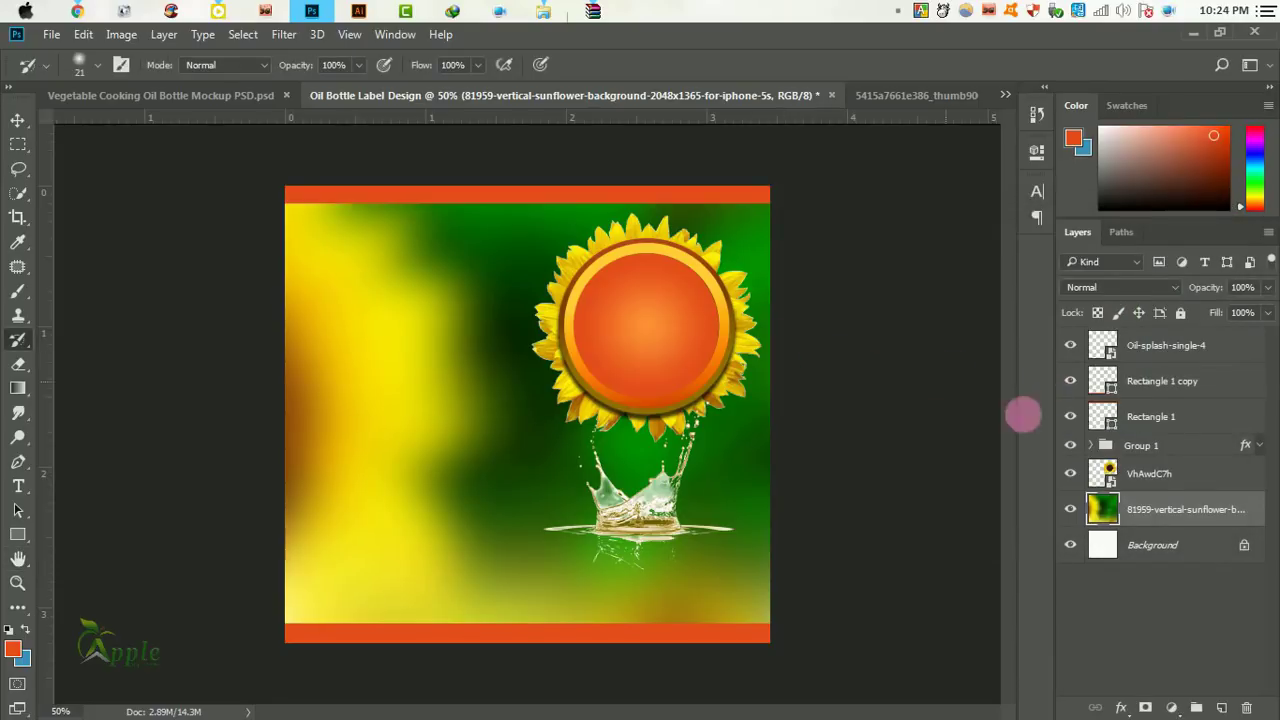
# Select the badge group with the sunflower layer and move them down on the label.
pyautogui.click(1163, 447)
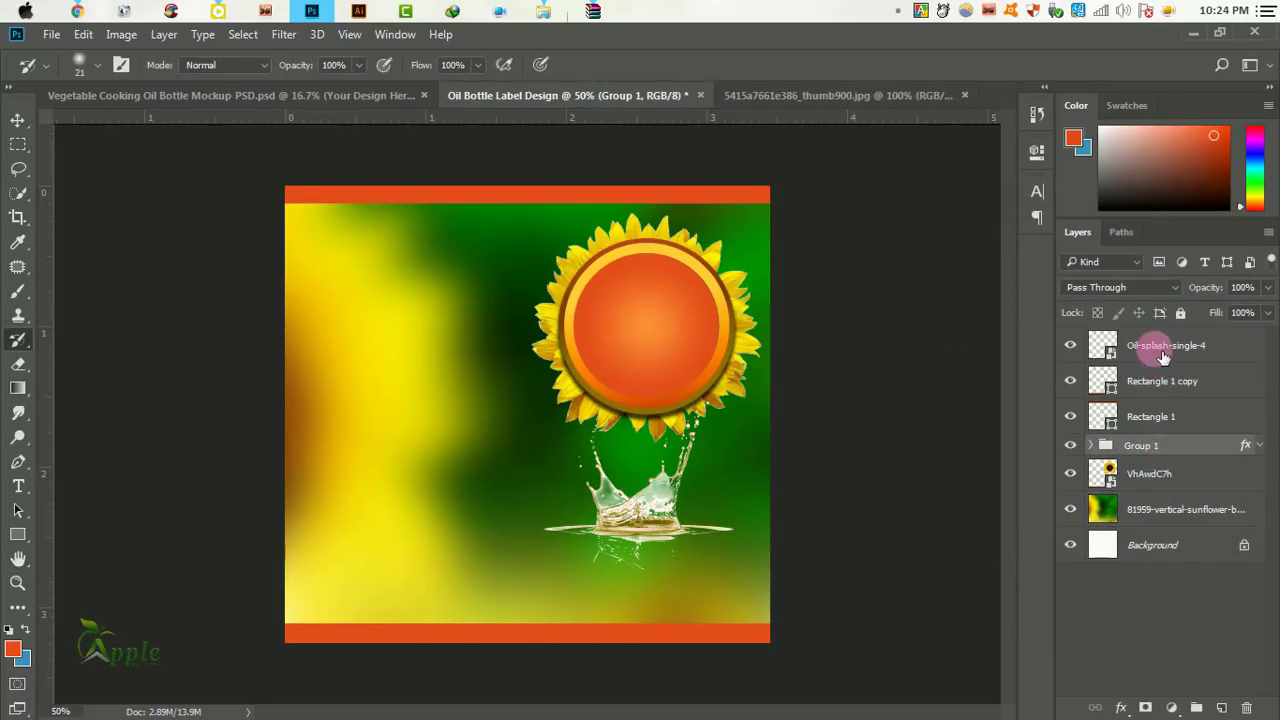
pyautogui.moveTo(1163, 357); pyautogui.dragTo(1170, 392)
pyautogui.keyDown('shift'); pyautogui.click(1156, 474); pyautogui.keyUp('shift')
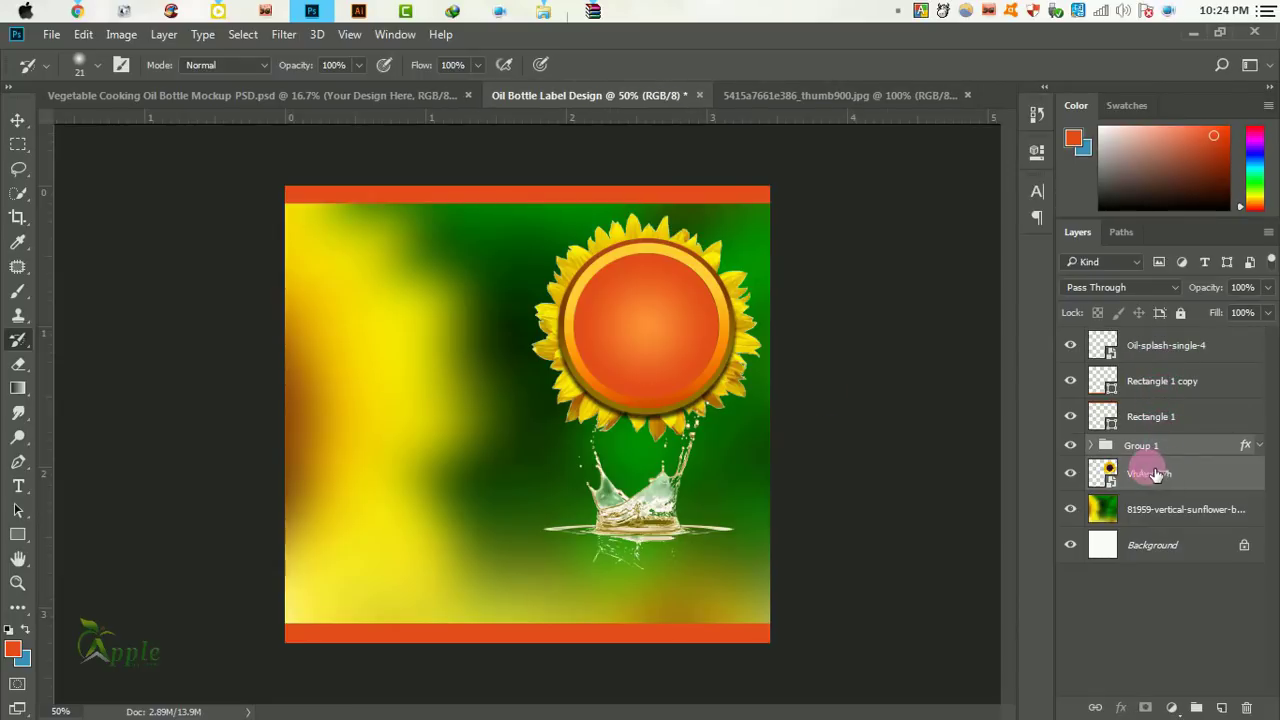
pyautogui.click(17, 119)
pyautogui.moveTo(690, 336)
pyautogui.mouseDown()
pyautogui.moveTo(698, 513)
pyautogui.moveTo(667, 365)
pyautogui.mouseUp()
# Combine the sunflower and badge into one group, with the oil splash layer below it.
pyautogui.click(1160, 348)
pyautogui.click(1170, 452)
pyautogui.keyDown('shift'); pyautogui.click(1150, 474); pyautogui.keyUp('shift')
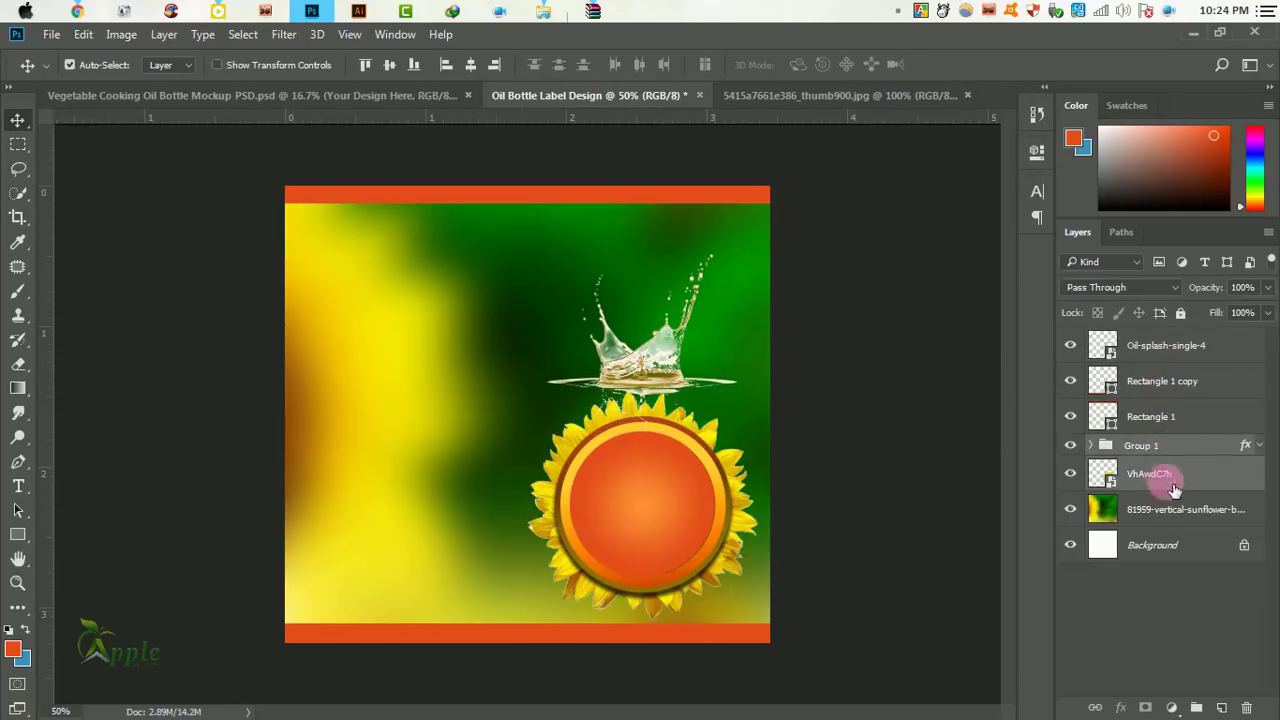
pyautogui.moveTo(1150, 474); pyautogui.dragTo(1196, 707)
pyautogui.moveTo(1166, 345); pyautogui.dragTo(1157, 460)
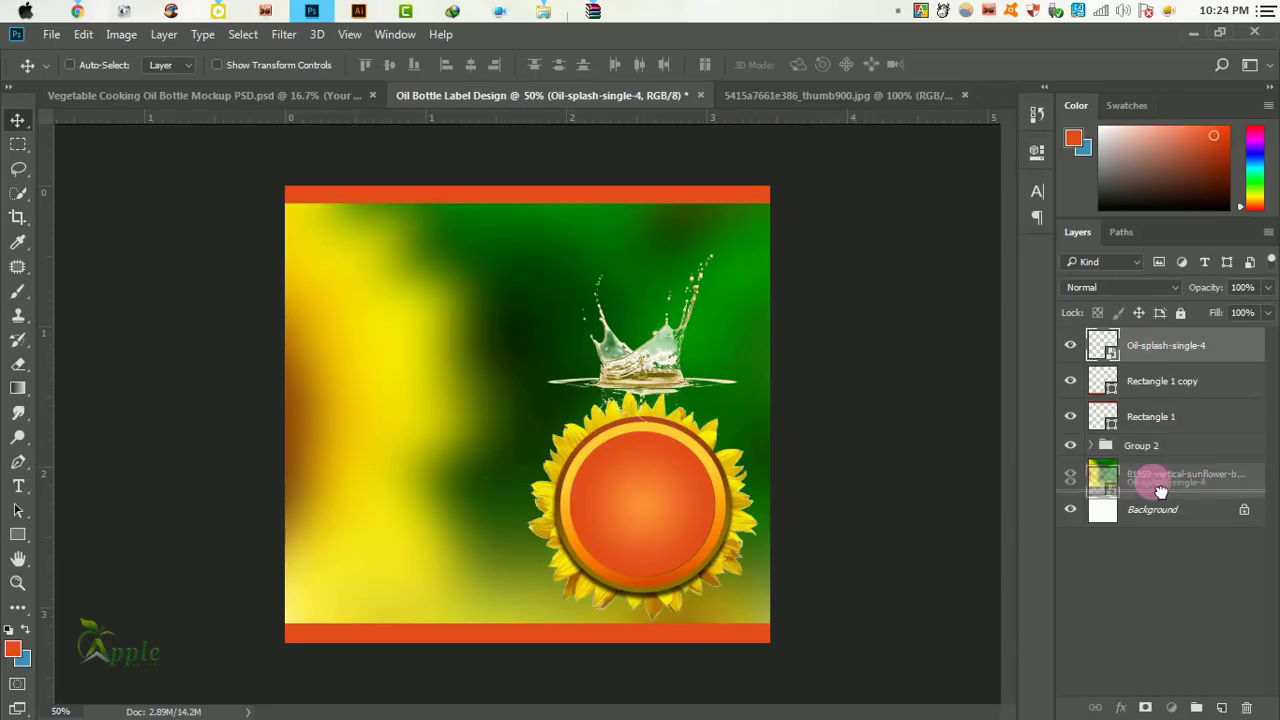
# Enlarge the sunflower badge group to about 107% and settle it lower-centre on the label.
pyautogui.click(1145, 409)
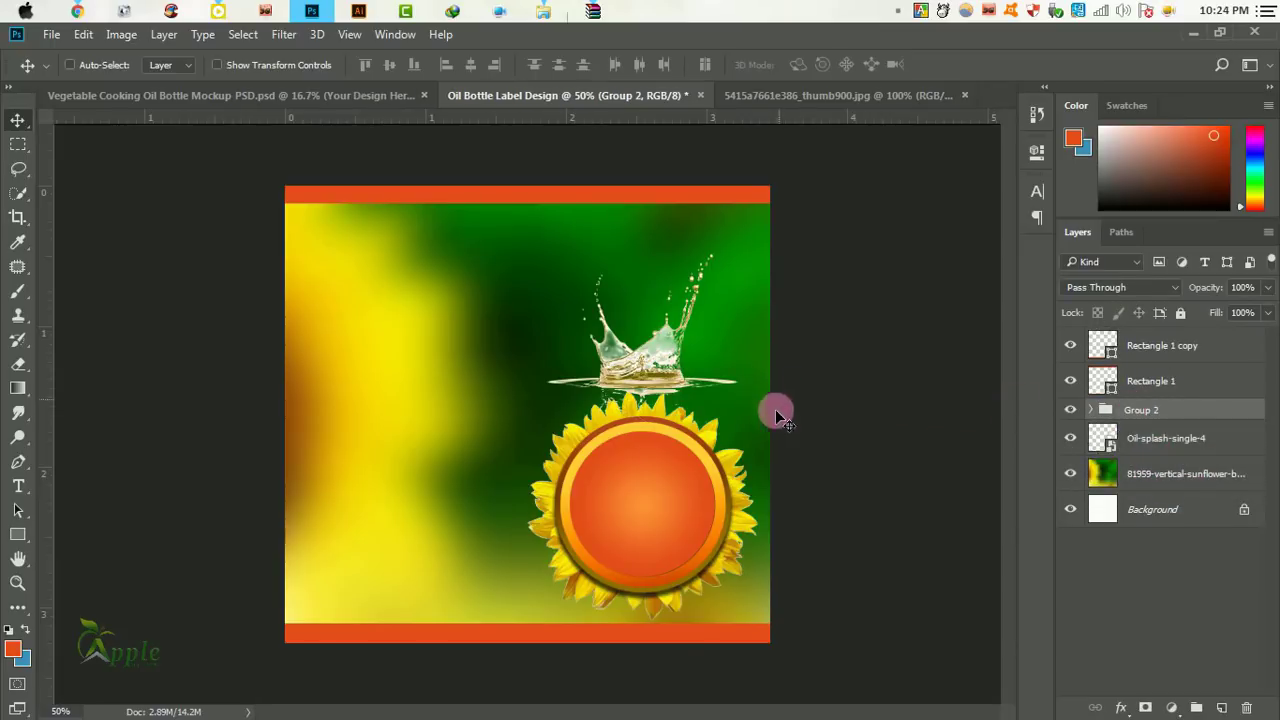
pyautogui.moveTo(776, 415); pyautogui.dragTo(742, 465)
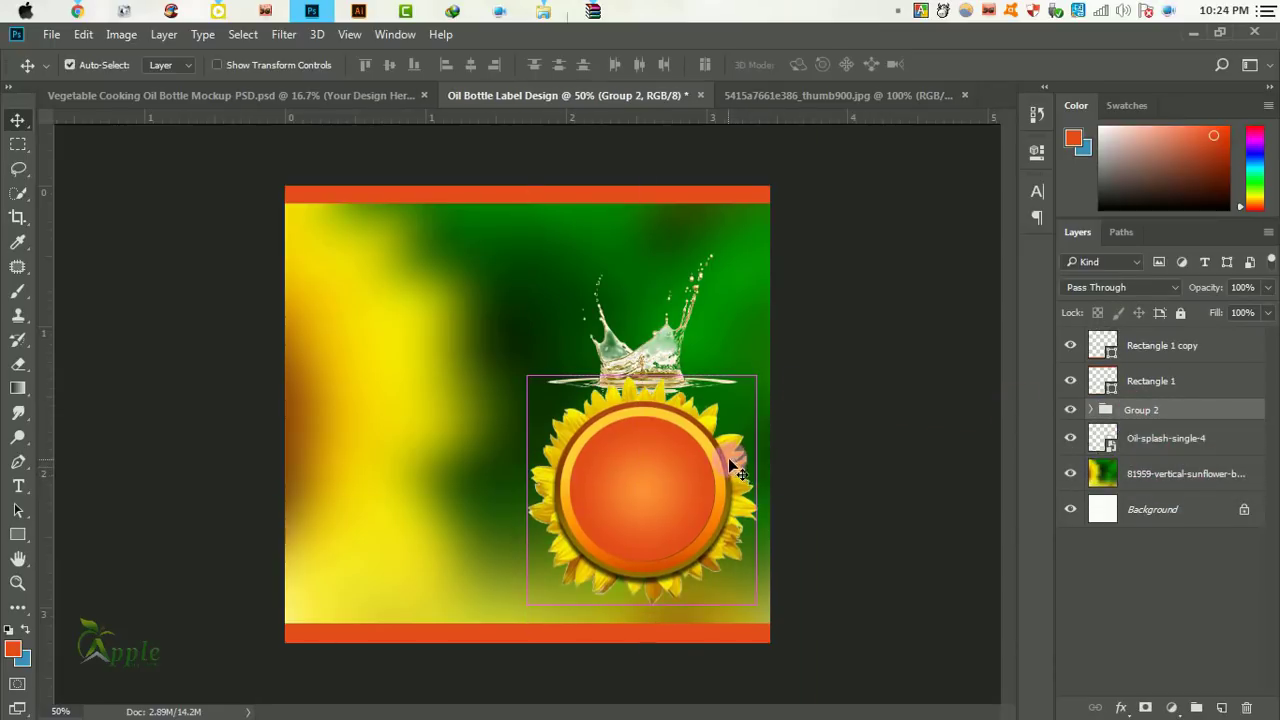
pyautogui.hotkey('ctrl', 't')
pyautogui.moveTo(756, 378); pyautogui.dragTo(766, 368)
pyautogui.moveTo(712, 447); pyautogui.dragTo(628, 449)
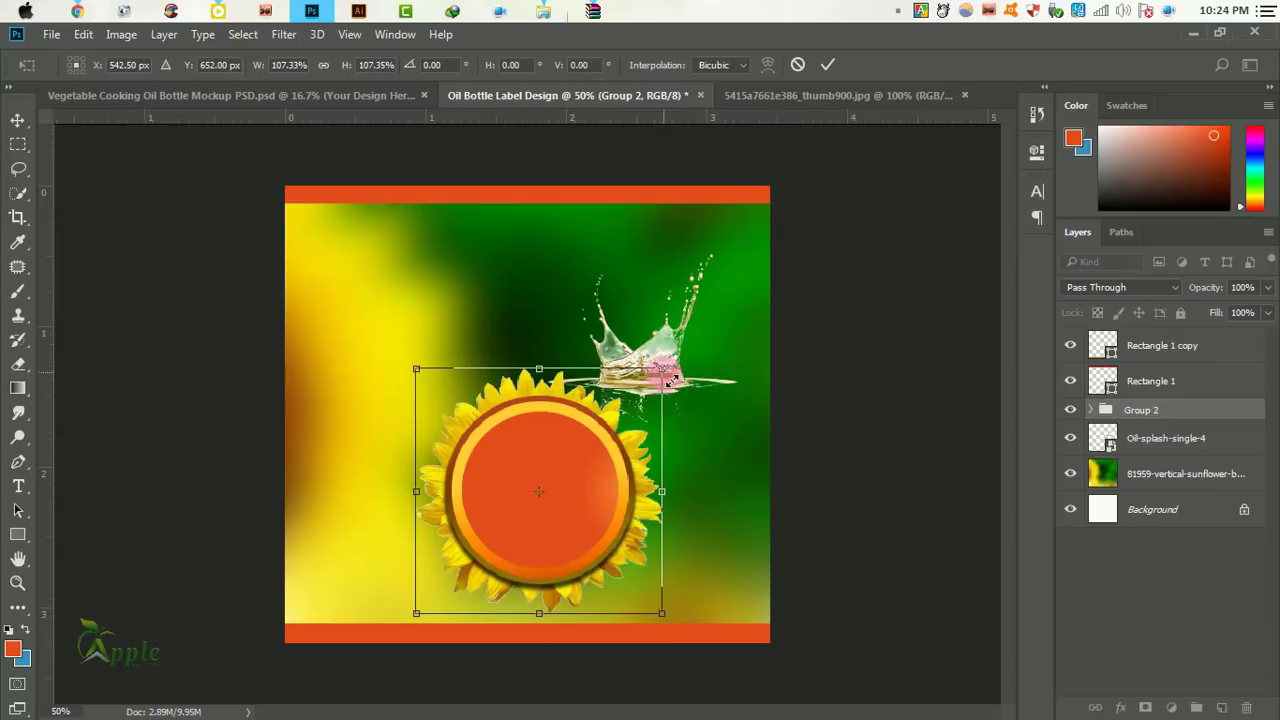
pyautogui.moveTo(669, 381); pyautogui.dragTo(686, 350)
pyautogui.click(827, 64)
pyautogui.moveTo(593, 495); pyautogui.dragTo(596, 525)
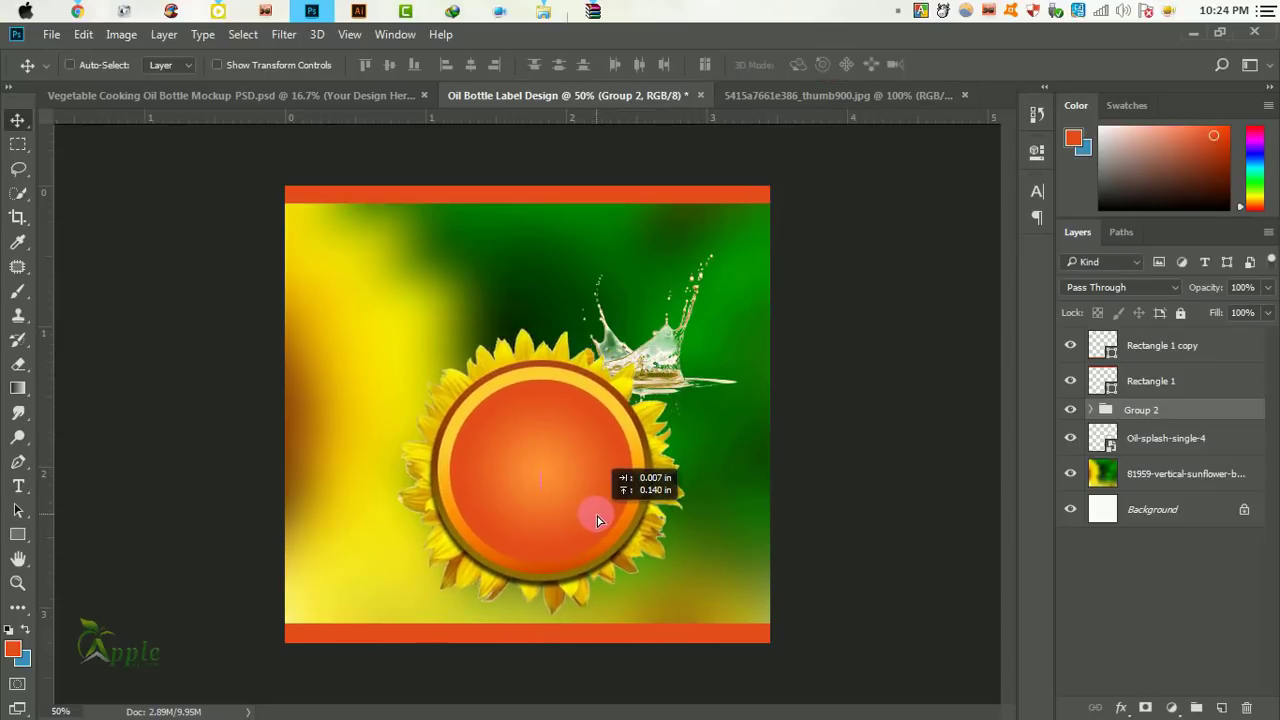
# Raise the oil splash about 0.42 in toward the upper right.
pyautogui.click(1172, 453)
pyautogui.moveTo(651, 338)
pyautogui.mouseDown()
pyautogui.moveTo(659, 280)
pyautogui.moveTo(671, 302)
pyautogui.mouseUp()
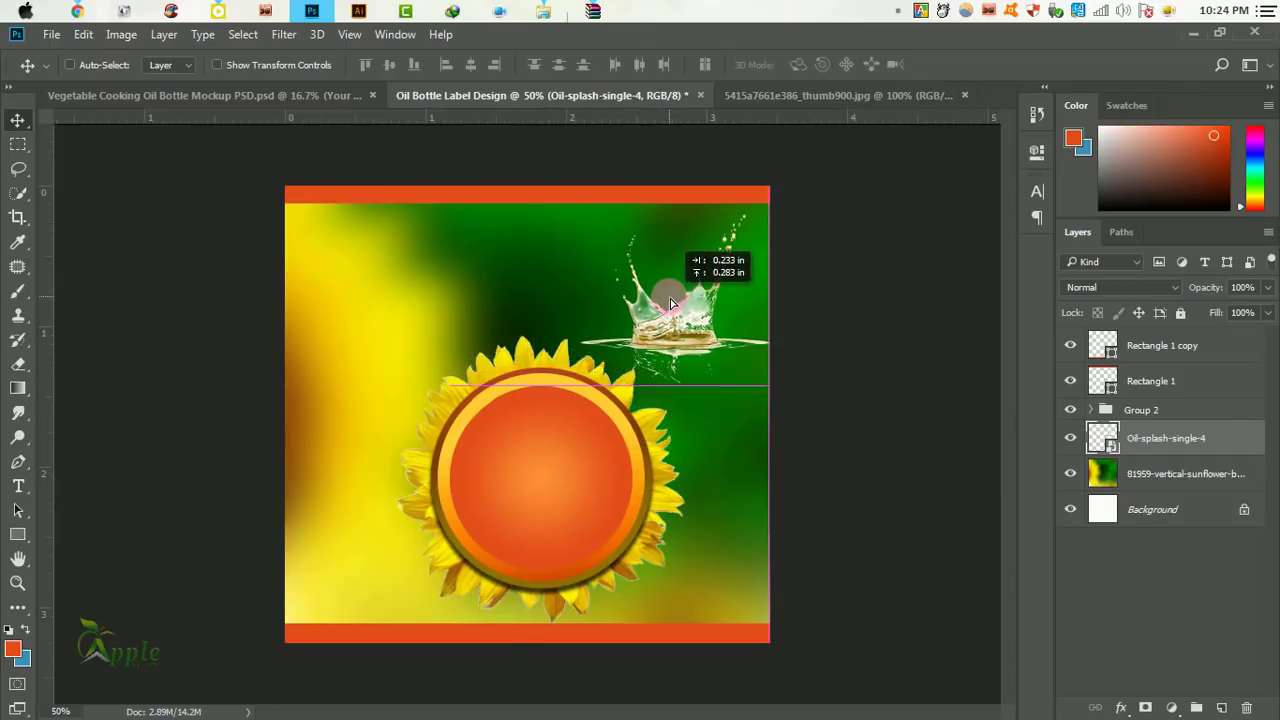
pyautogui.moveTo(671, 302); pyautogui.dragTo(661, 297)
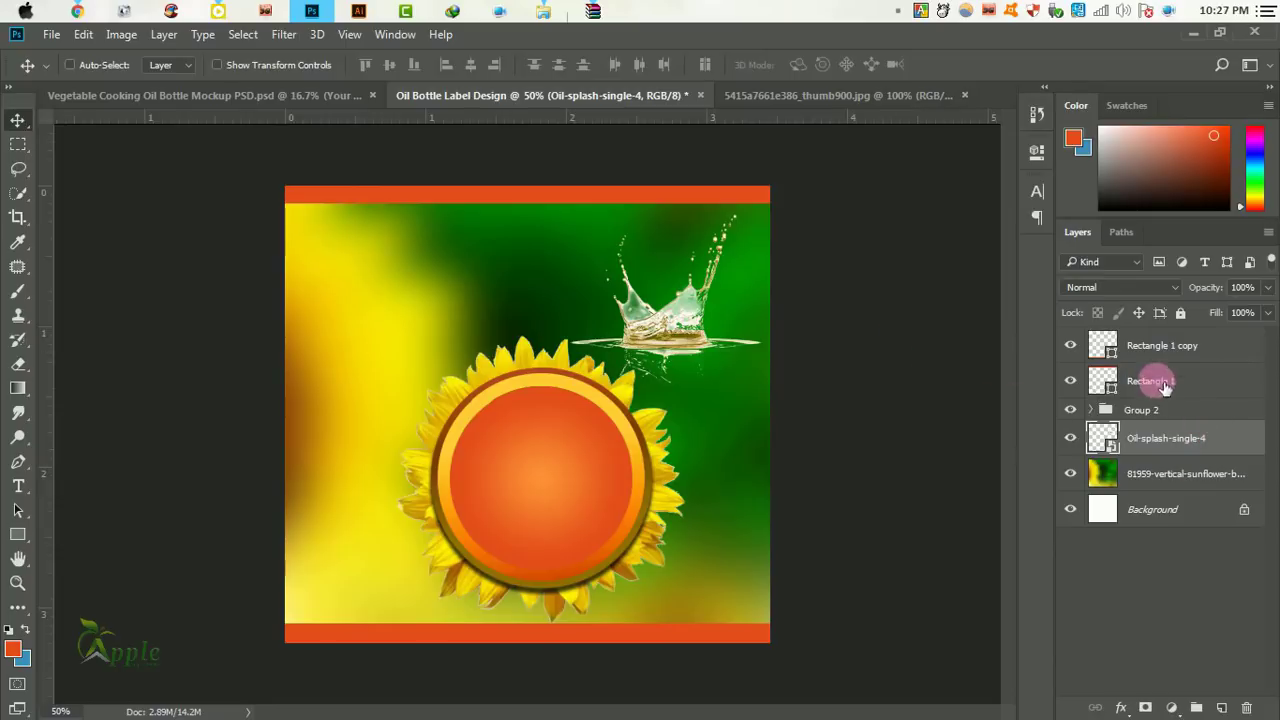
pyautogui.click(1195, 347)
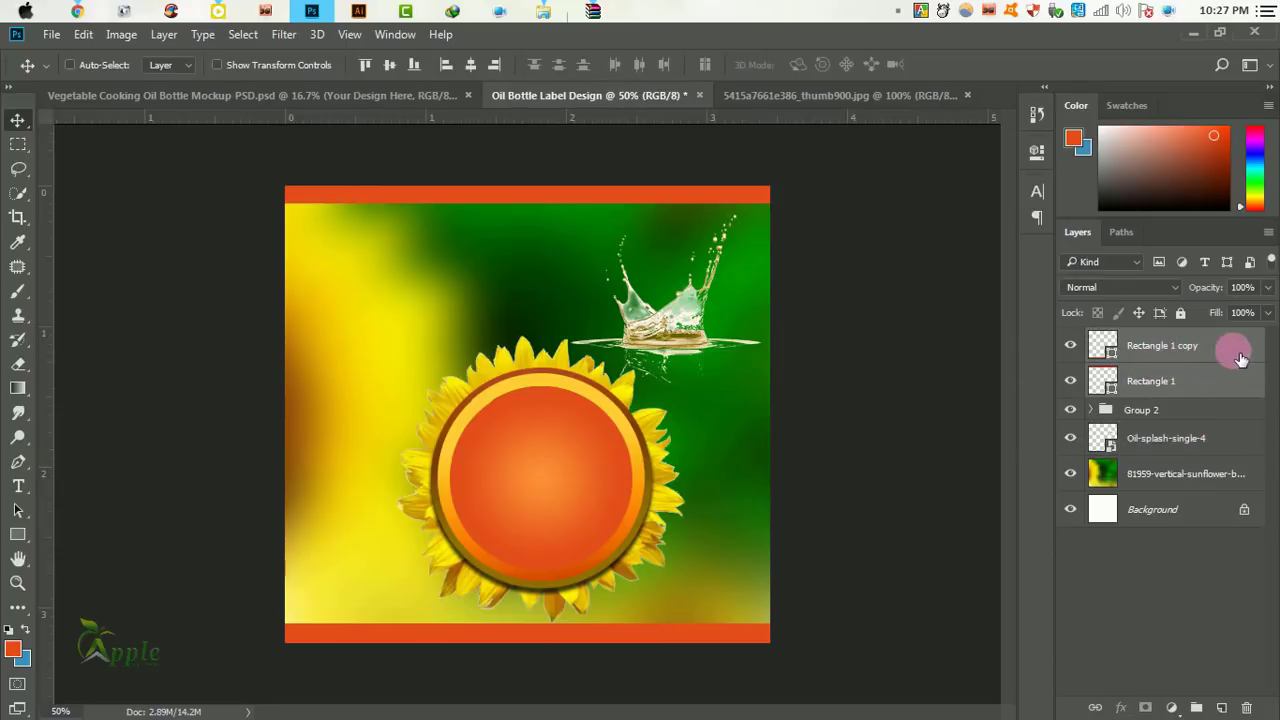
# Give Rectangle 1 copy a red-orange Gradient Overlay at 180° angle and 72% opacity.
pyautogui.doubleClick(1215, 350)
pyautogui.click(592, 520)
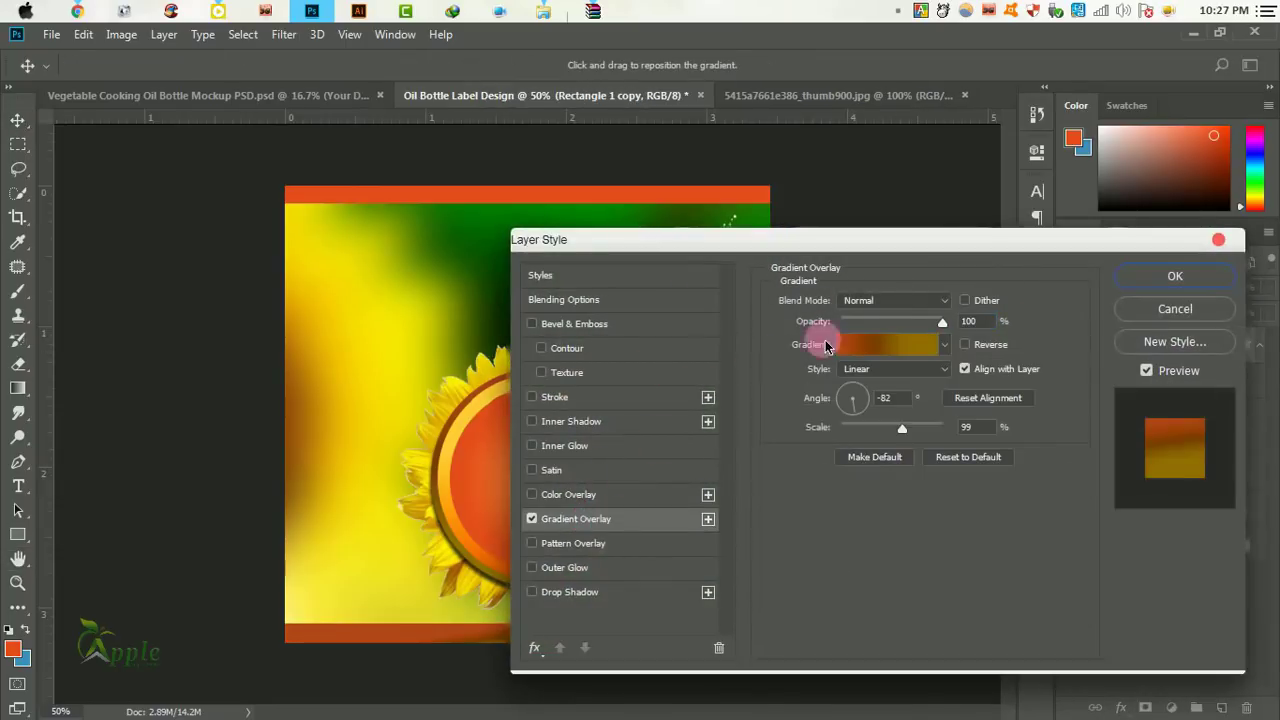
pyautogui.click(878, 344)
pyautogui.scroll(-1, 995, 337)
pyautogui.scroll(-1, 1057, 323)
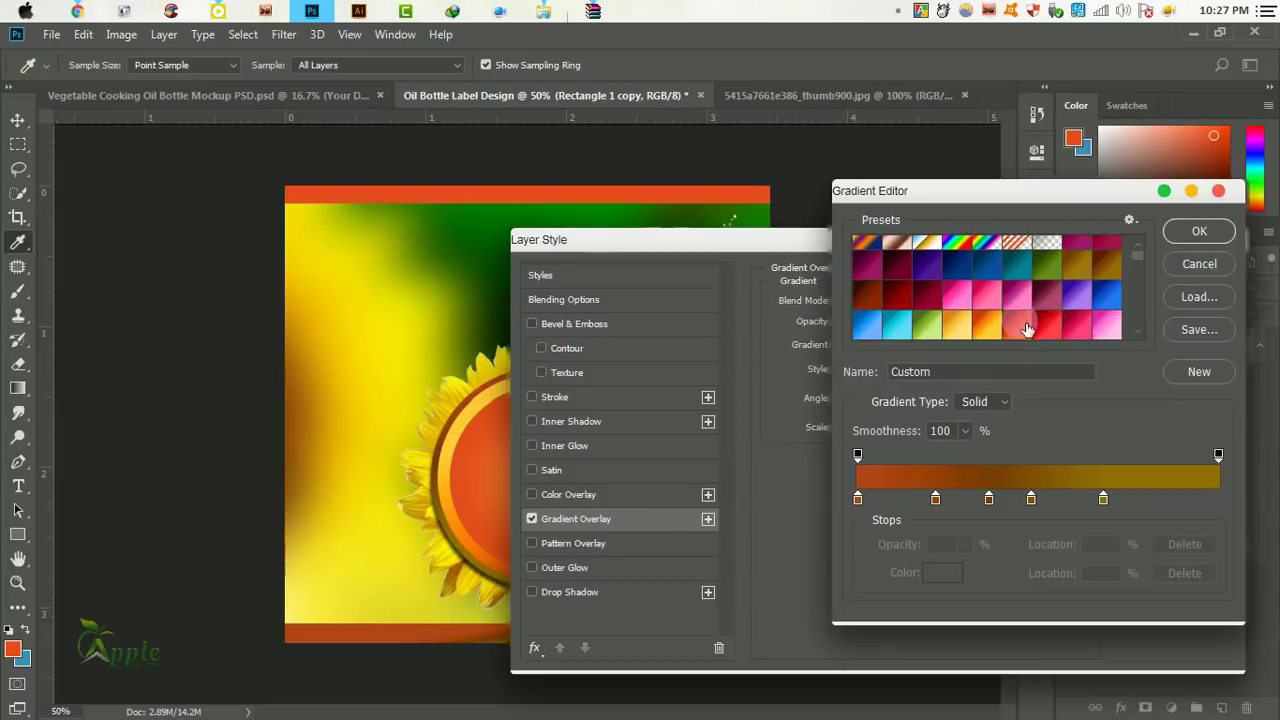
pyautogui.click(1030, 333)
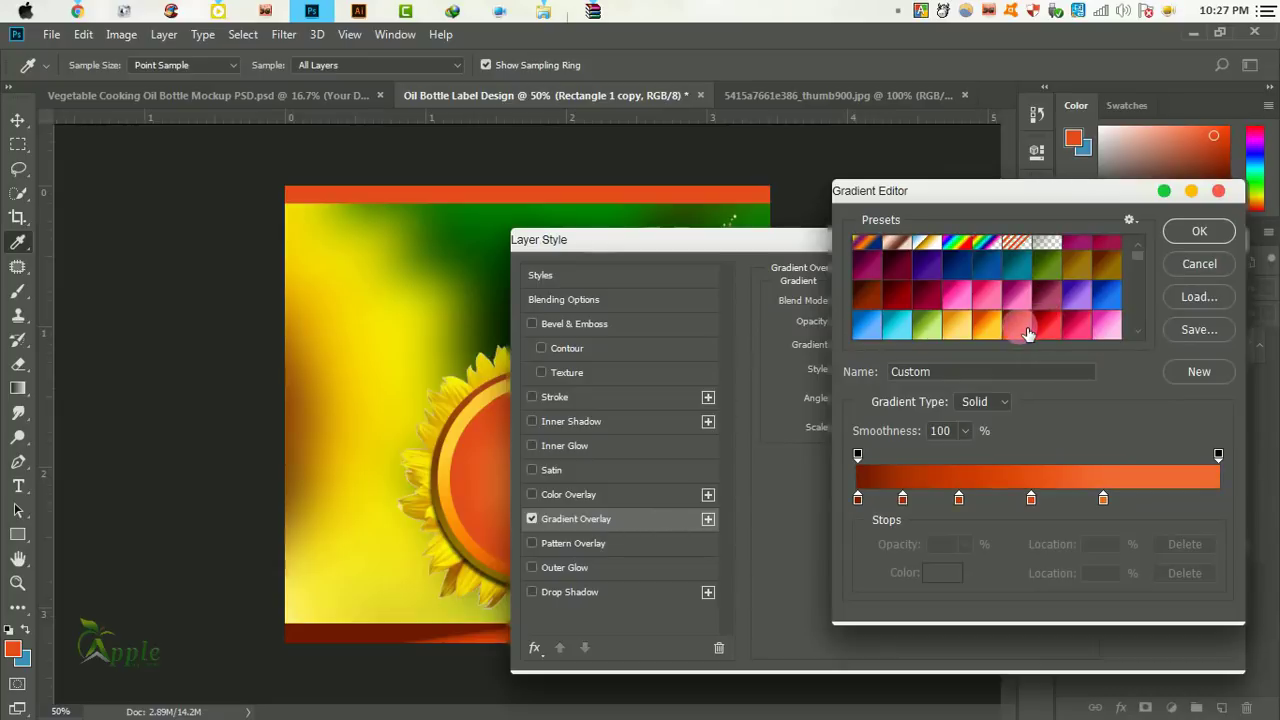
pyautogui.click(1180, 243)
pyautogui.moveTo(886, 240); pyautogui.dragTo(1108, 143)
pyautogui.moveTo(1083, 309)
pyautogui.mouseDown()
pyautogui.moveTo(1078, 320)
pyautogui.moveTo(1062, 308)
pyautogui.mouseUp()
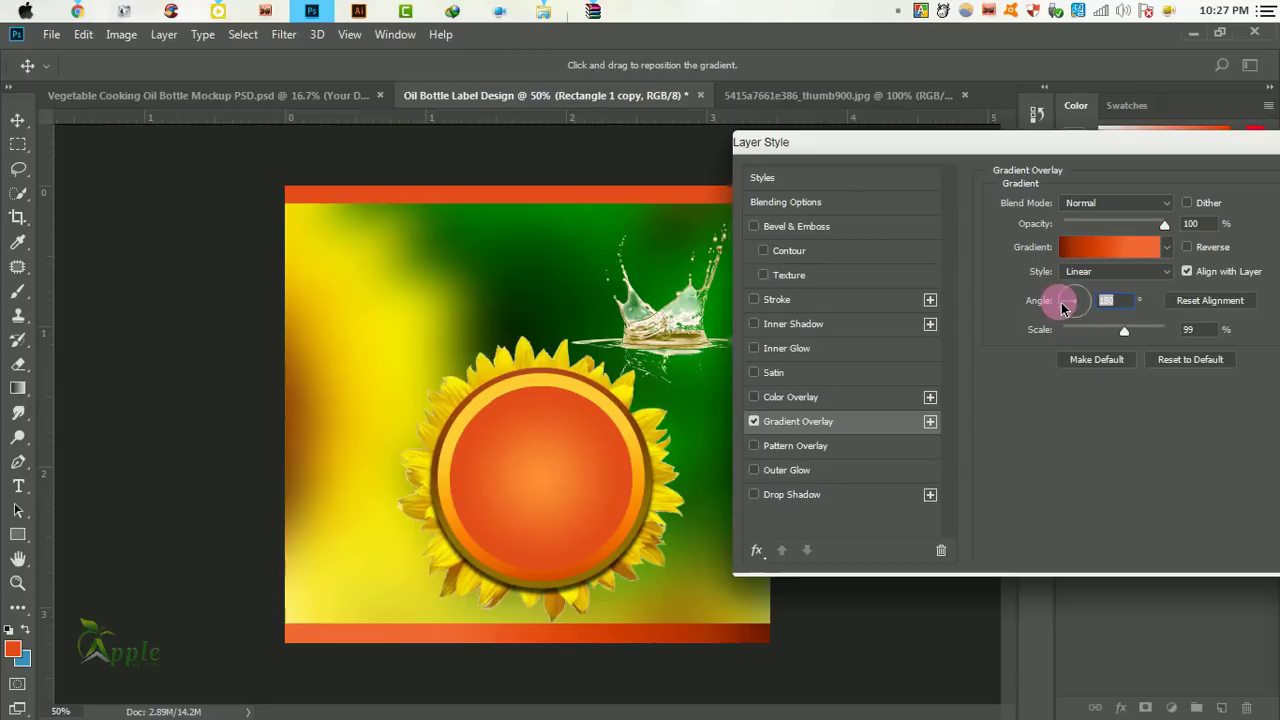
pyautogui.moveTo(1117, 232); pyautogui.dragTo(1138, 220)
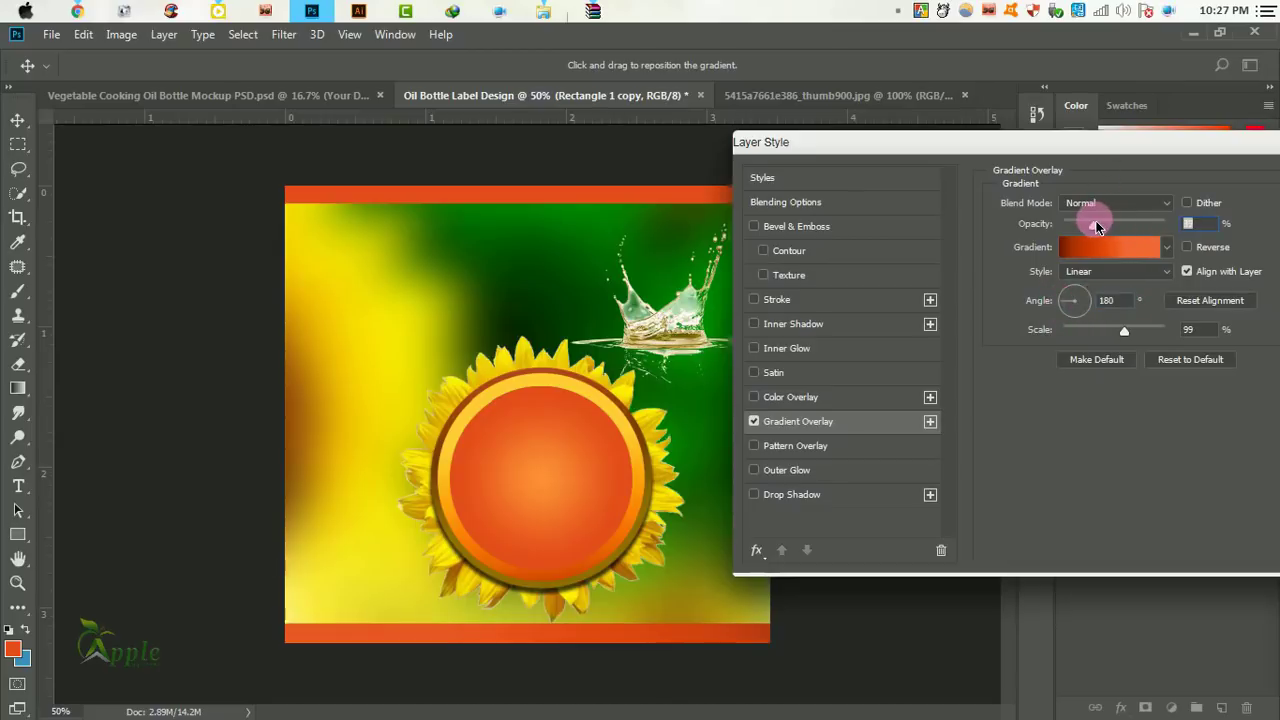
pyautogui.moveTo(1137, 331)
pyautogui.mouseDown()
pyautogui.moveTo(1083, 328)
pyautogui.moveTo(1124, 324)
pyautogui.mouseUp()
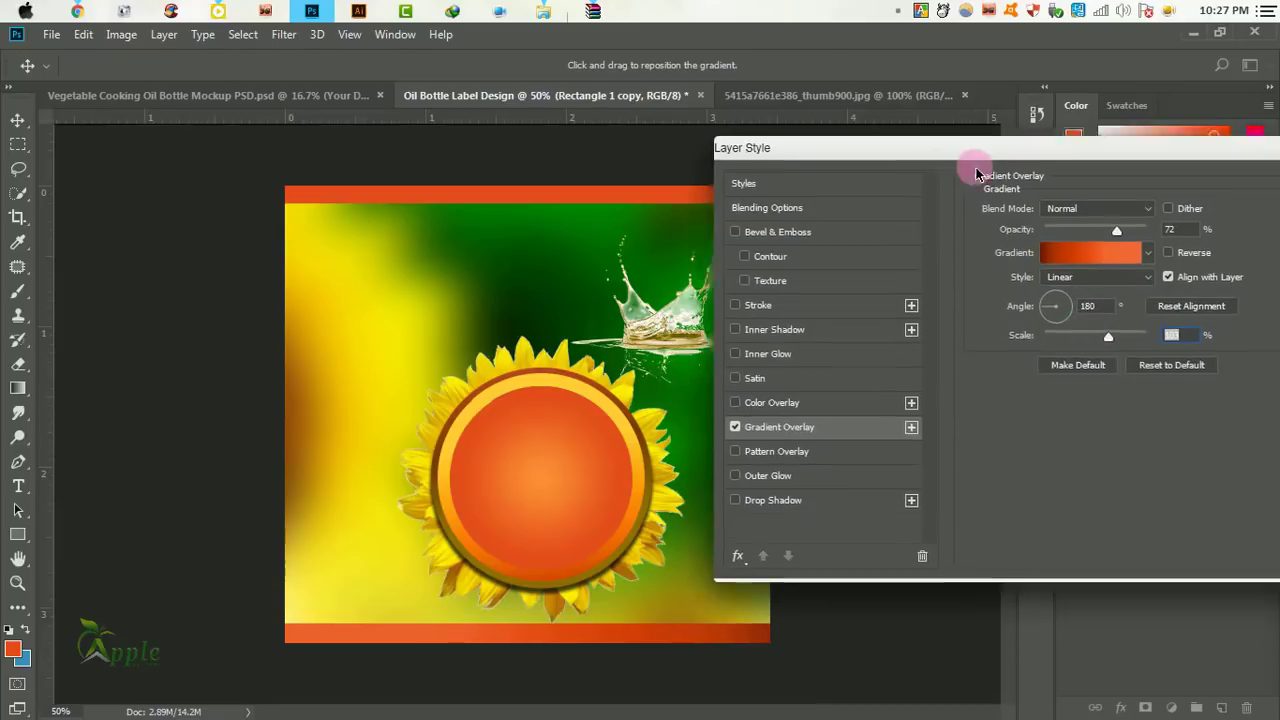
pyautogui.moveTo(962, 162); pyautogui.dragTo(795, 168)
pyautogui.click(1214, 214)
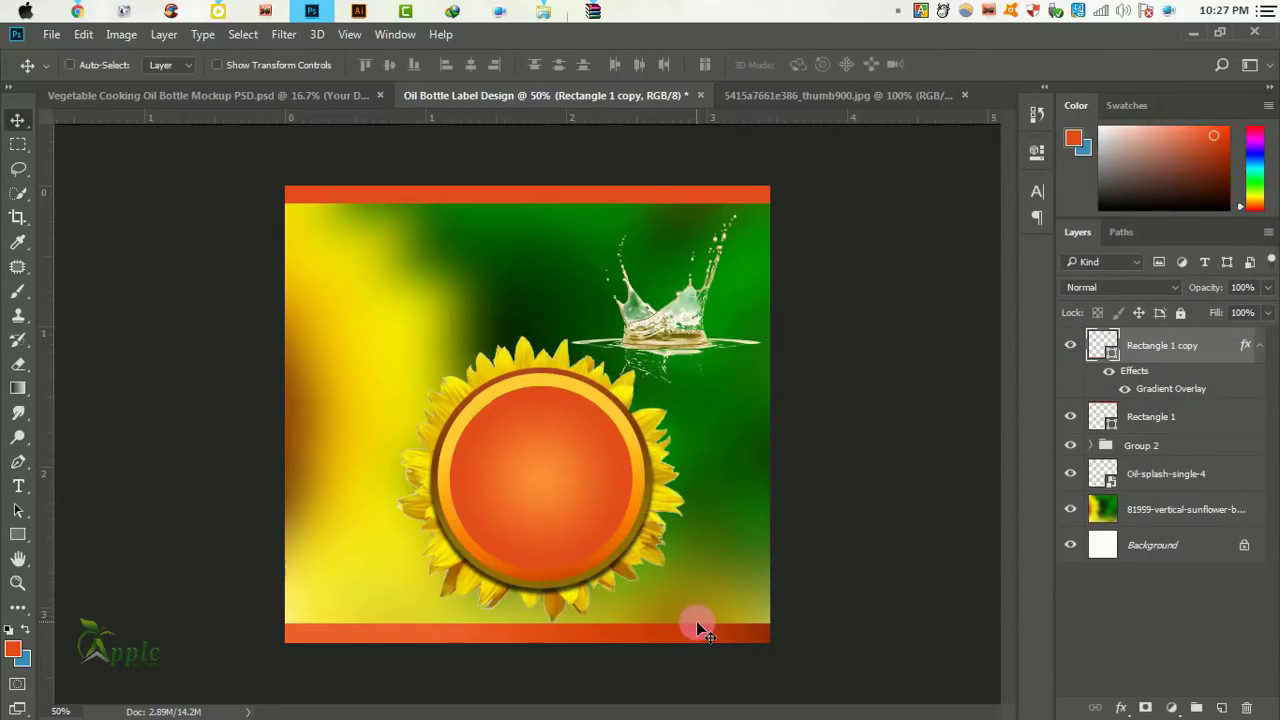
# Copy that layer style onto Rectangle 1 and reverse its gradient.
pyautogui.rightClick(1192, 357)
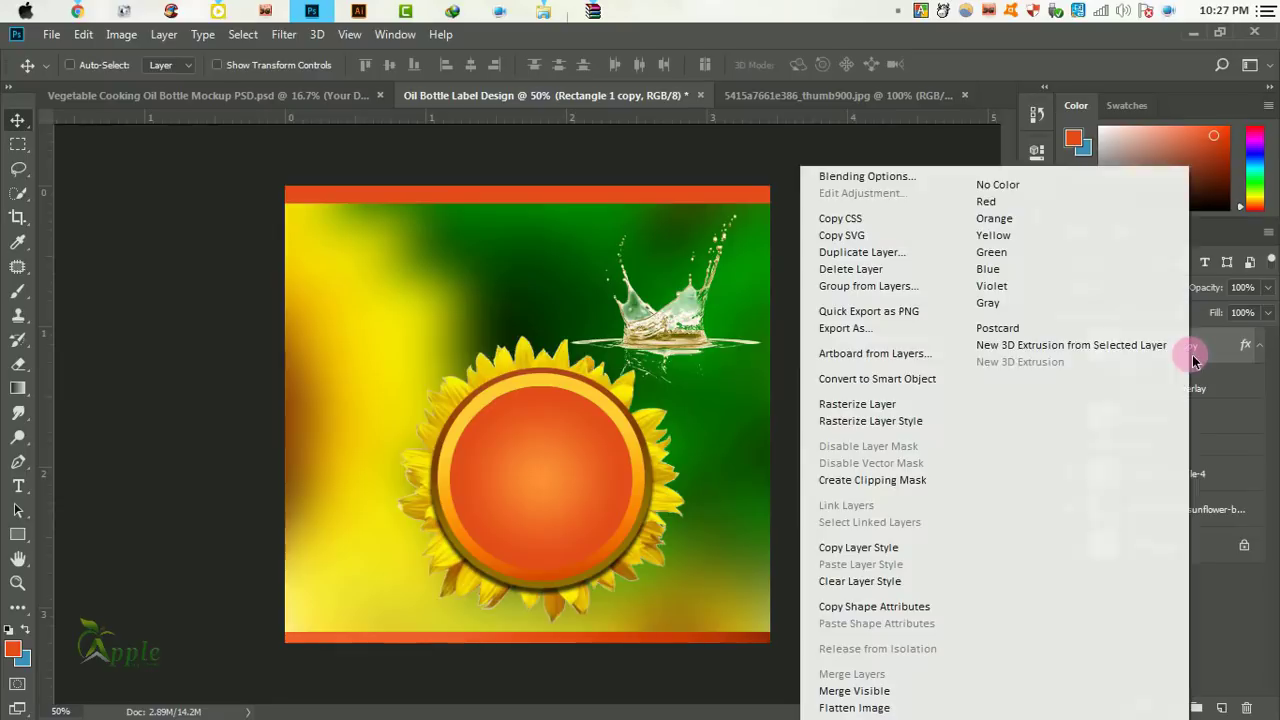
pyautogui.click(868, 547)
pyautogui.rightClick(1176, 428)
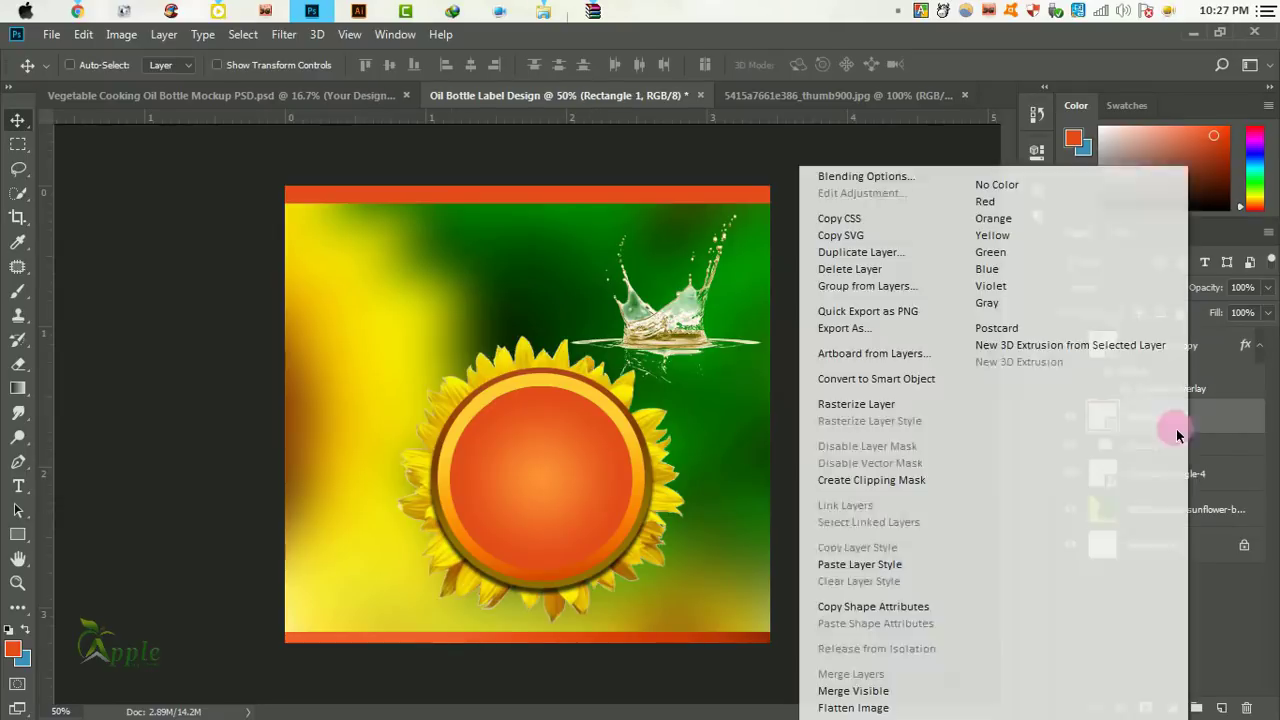
pyautogui.click(870, 564)
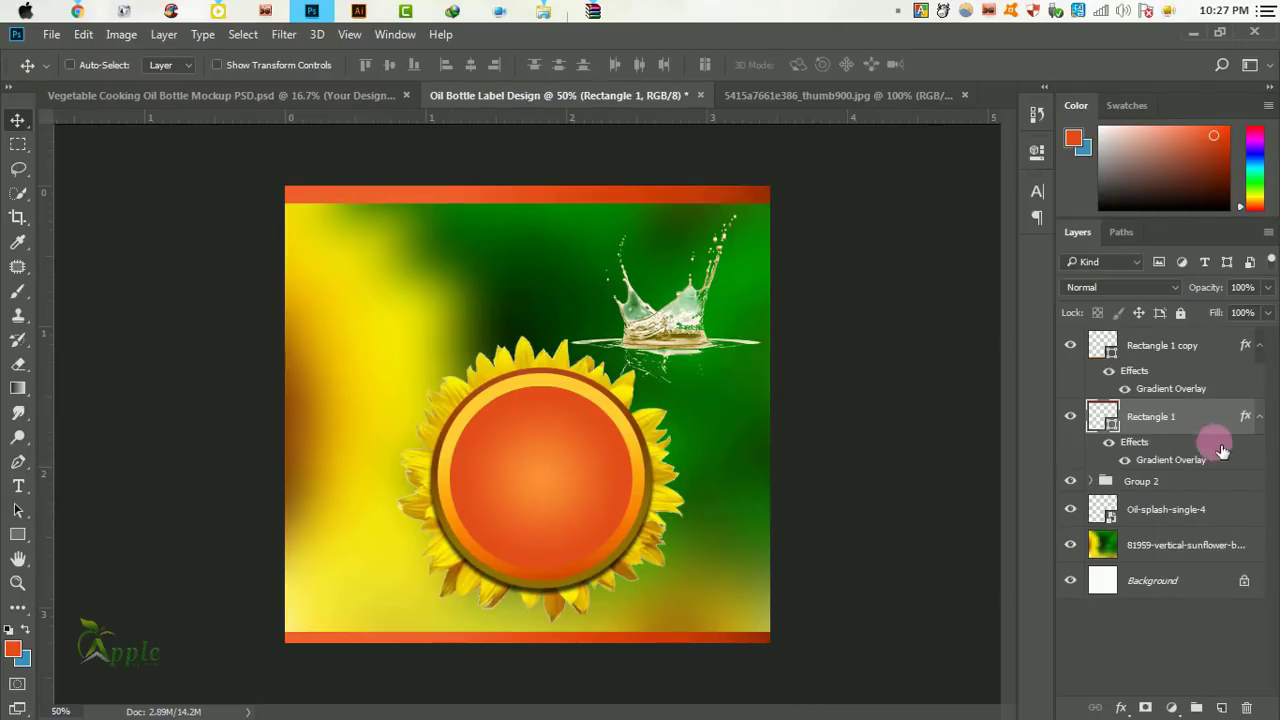
pyautogui.doubleClick(1190, 459)
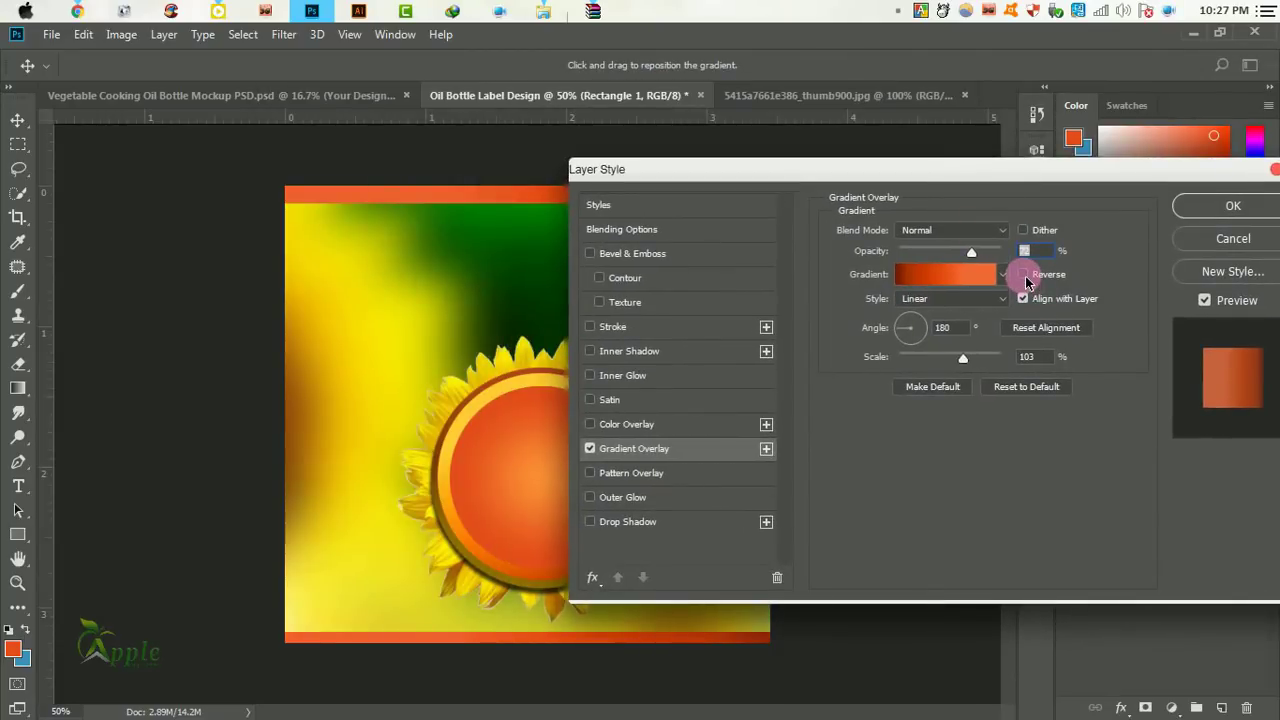
pyautogui.click(1024, 274)
pyautogui.click(1231, 205)
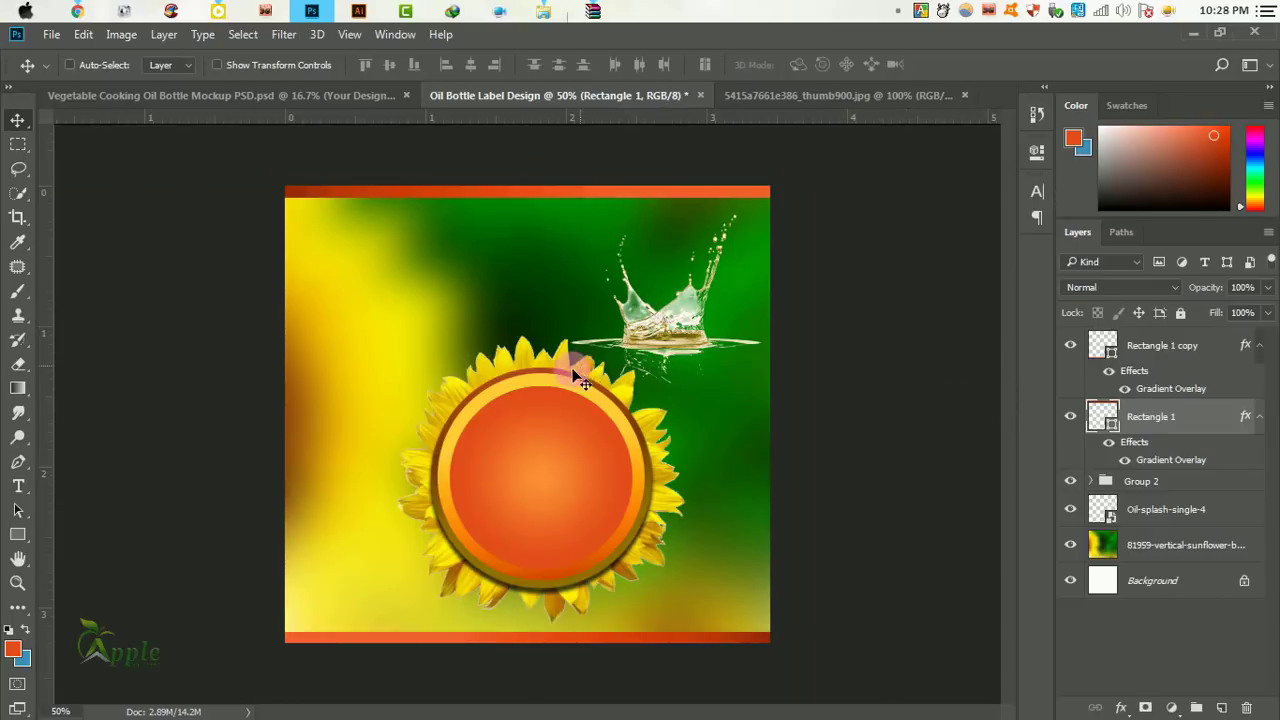
# Group the two band layers and start a white '100' text layer near the top.
pyautogui.keyDown('shift'); pyautogui.click(1208, 345); pyautogui.keyUp('shift')
pyautogui.moveTo(1208, 345); pyautogui.dragTo(1196, 707)
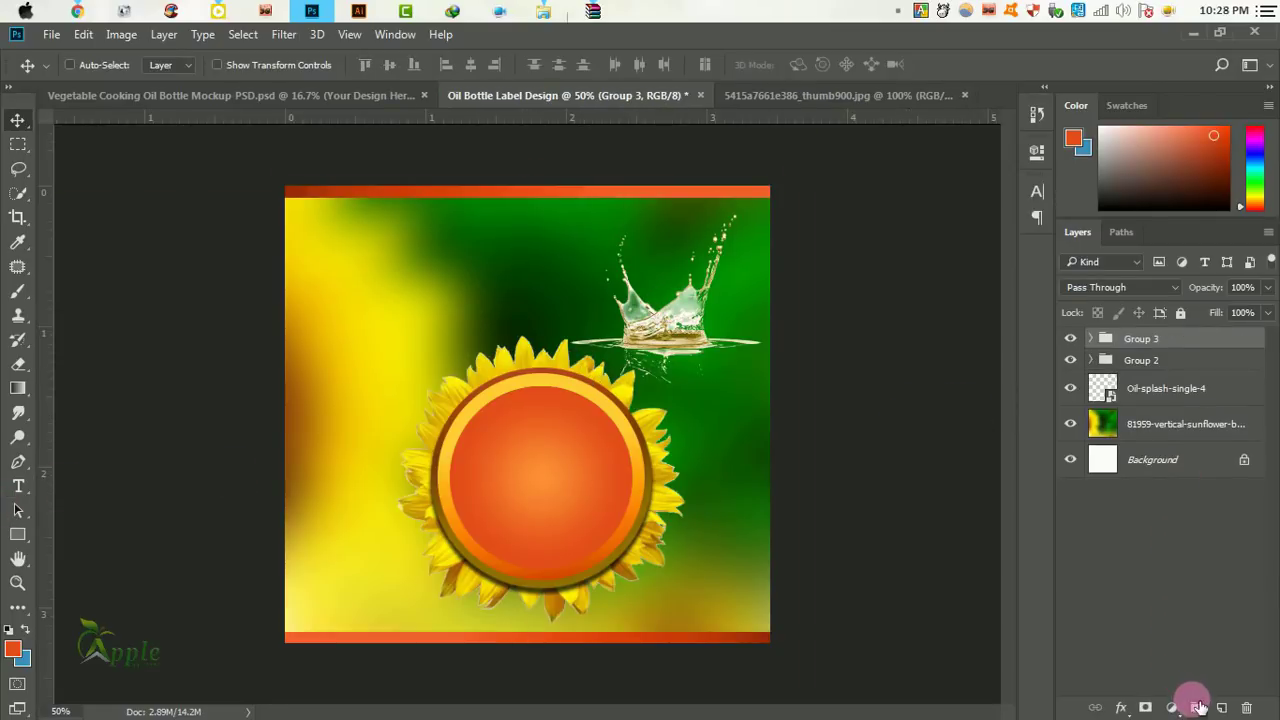
pyautogui.click(18, 486)
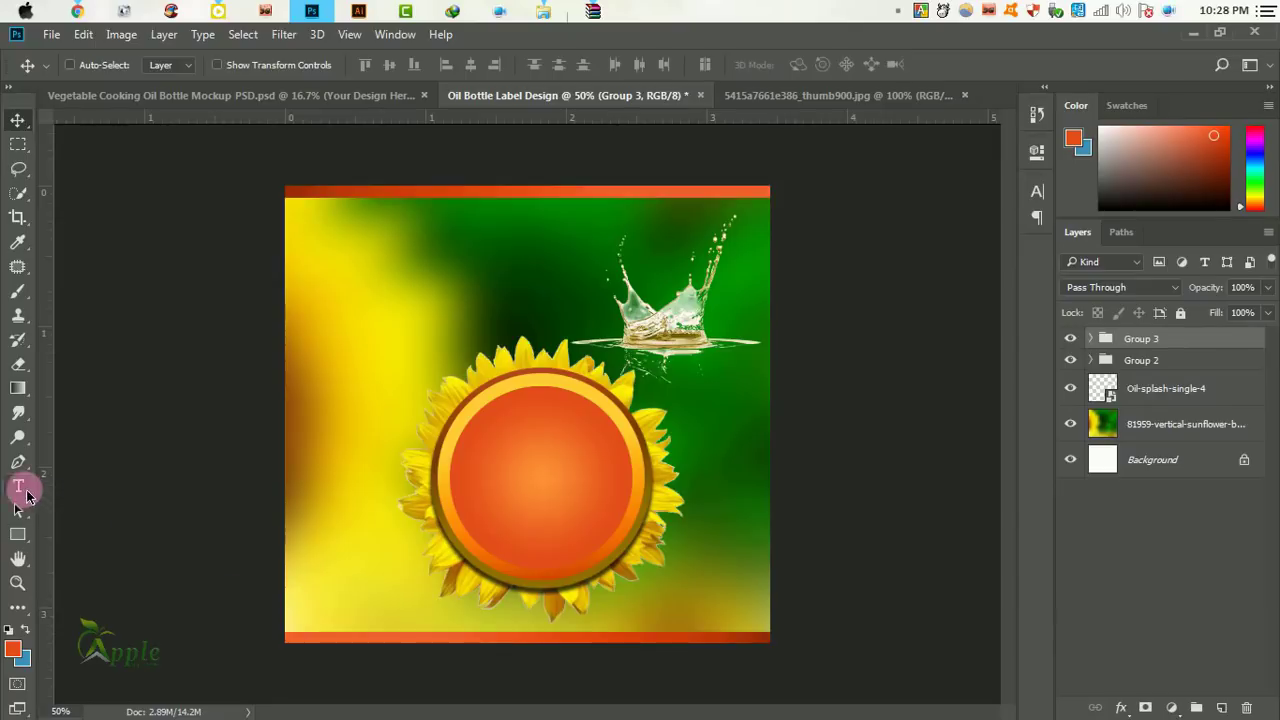
pyautogui.click(424, 238)
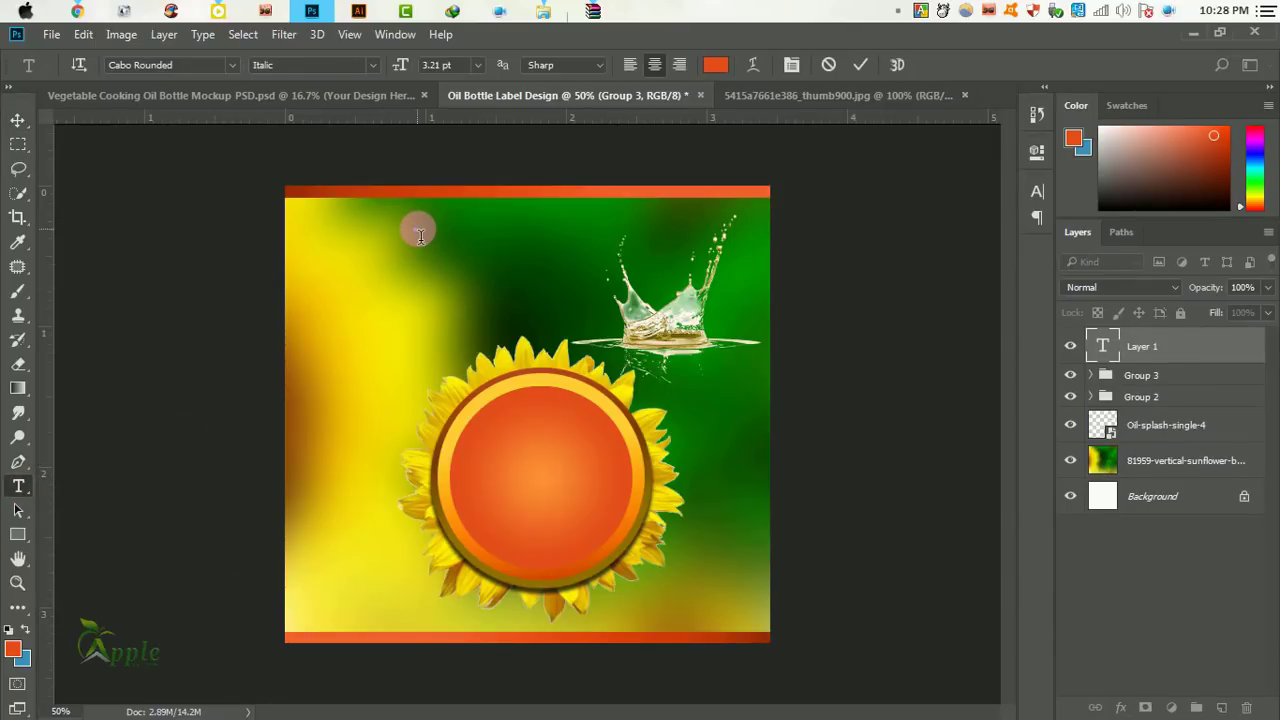
pyautogui.click(716, 64)
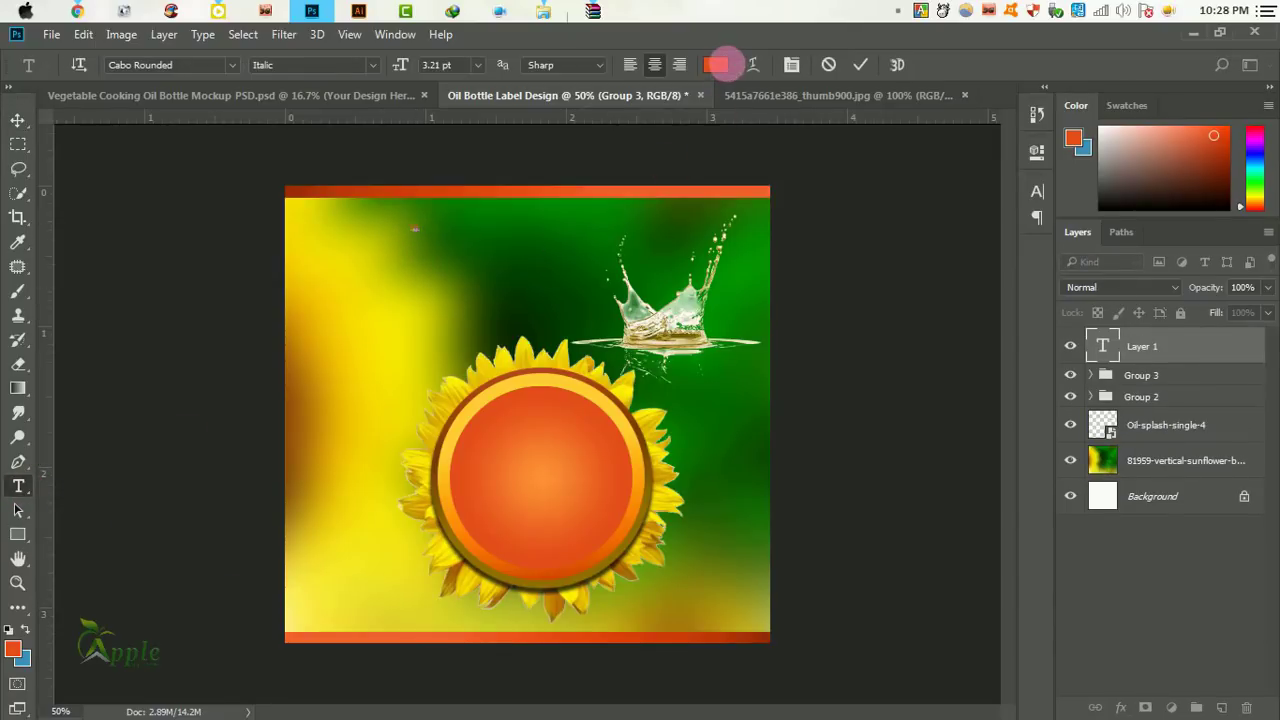
pyautogui.click(670, 405)
pyautogui.click(1051, 388)
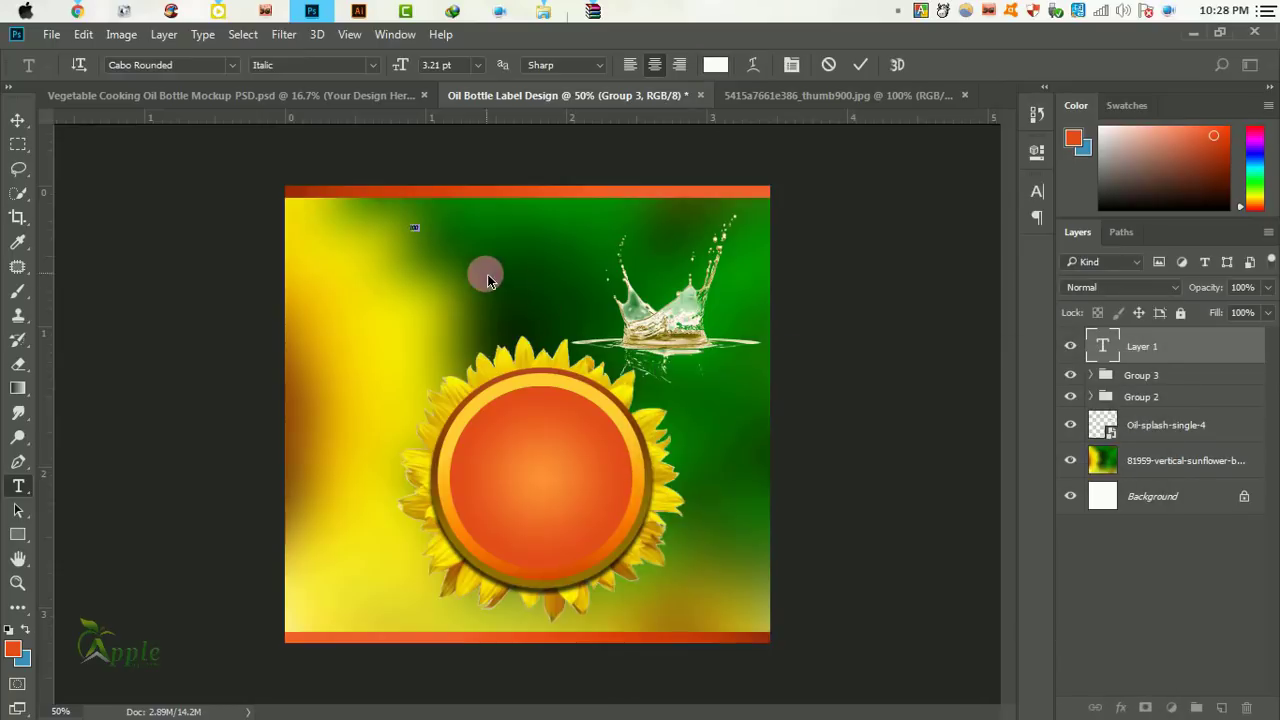
pyautogui.moveTo(400, 64); pyautogui.dragTo(423, 63)
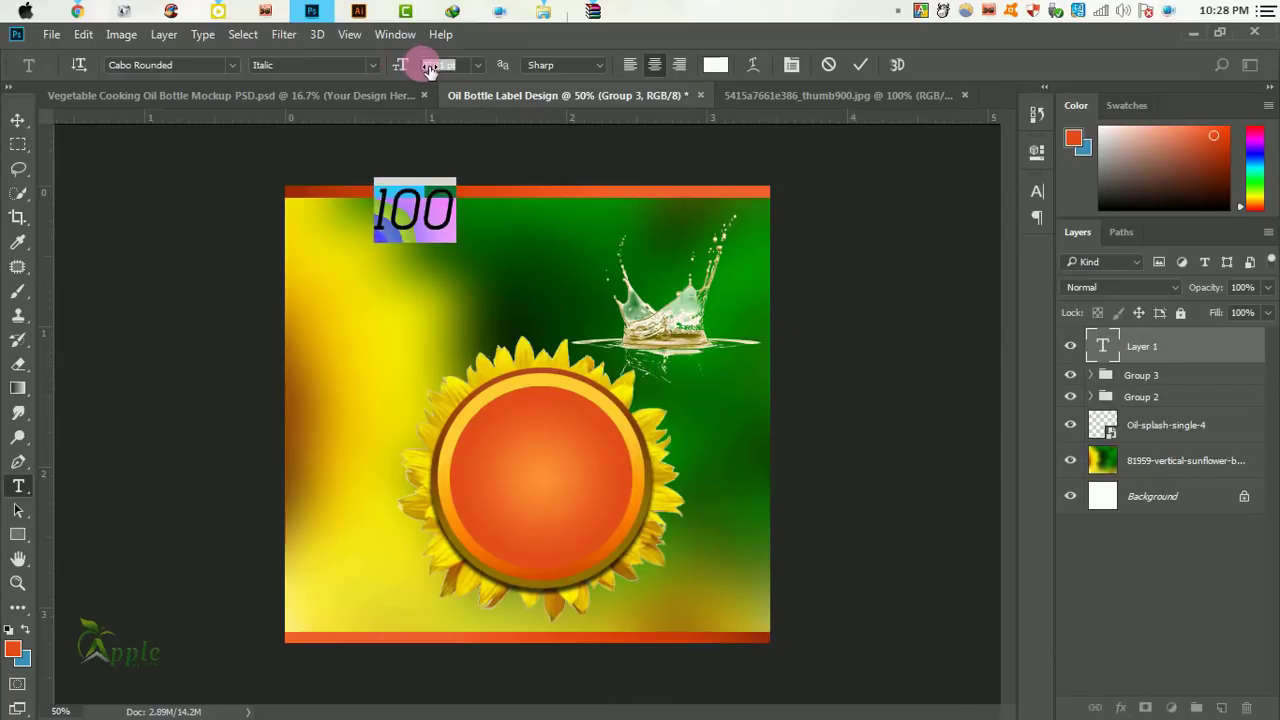
pyautogui.click(17, 120)
pyautogui.moveTo(380, 206); pyautogui.dragTo(395, 250)
# Extend the text to '100% Natural' at 24.21 pt and move it to the top centre.
pyautogui.click(18, 486)
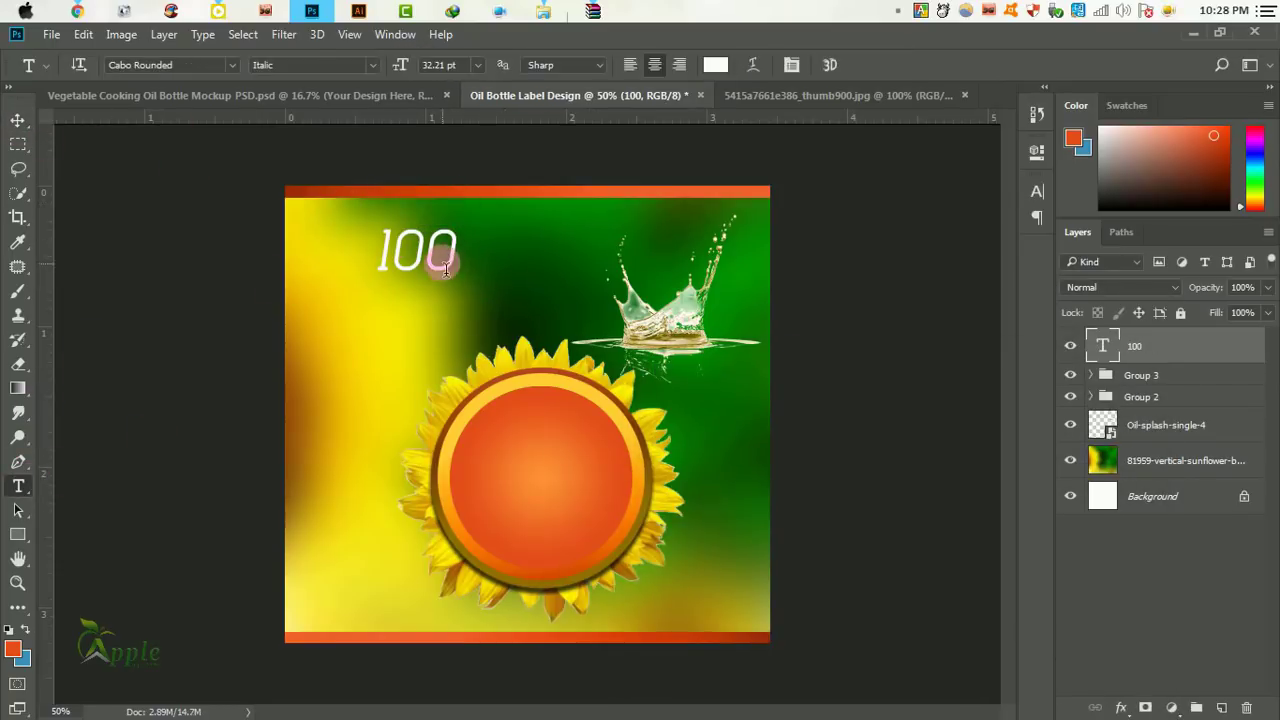
pyautogui.click(455, 263)
pyautogui.write('%')
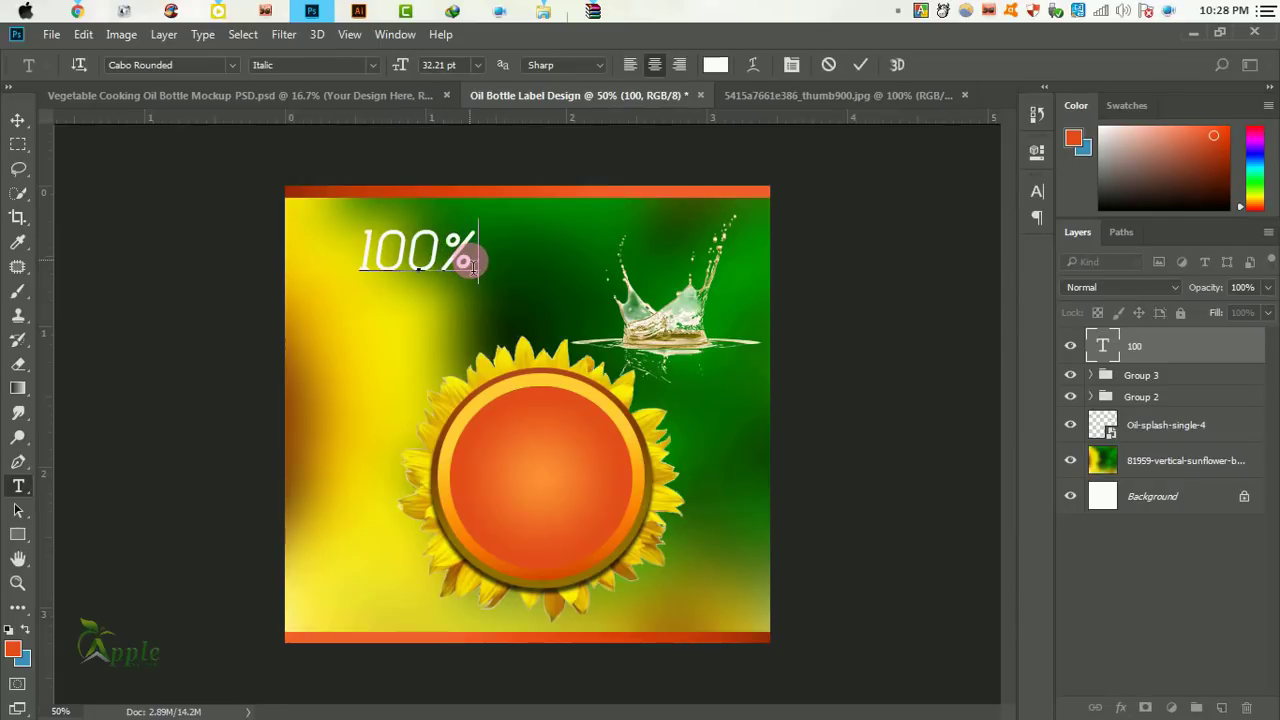
pyautogui.write(' Natu')
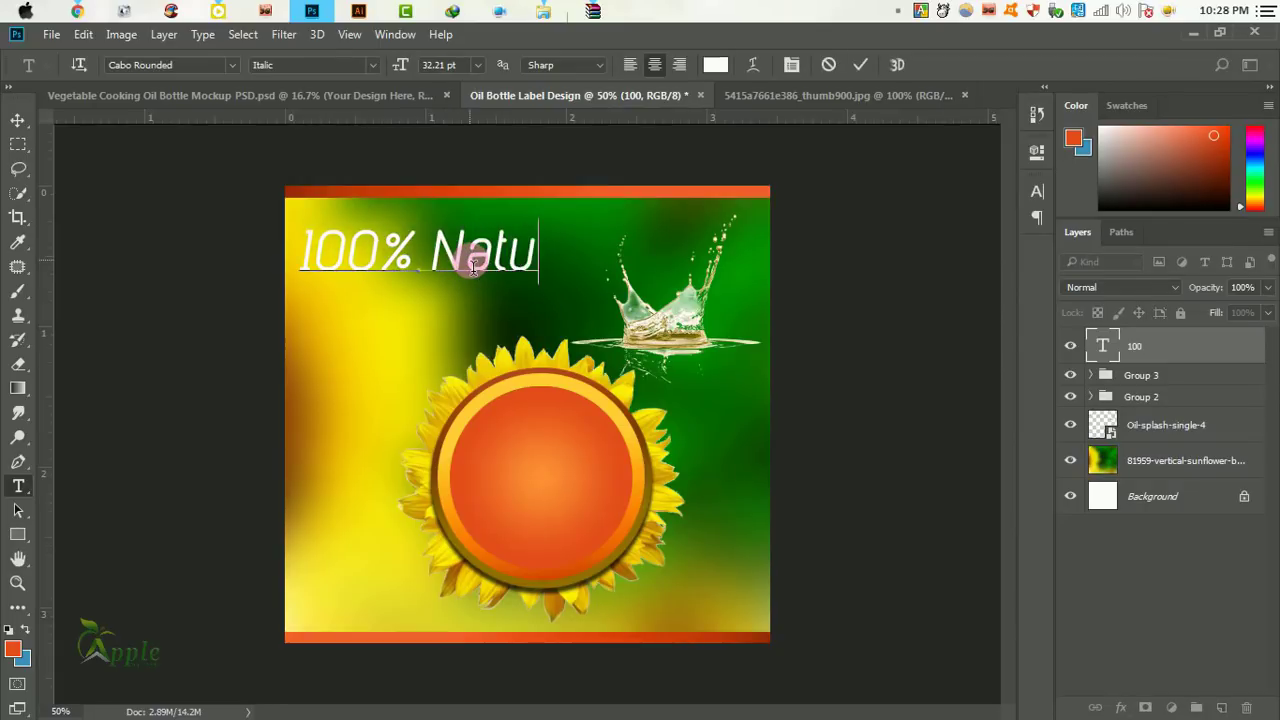
pyautogui.write('ral')
pyautogui.hotkey('ctrl', 'a')
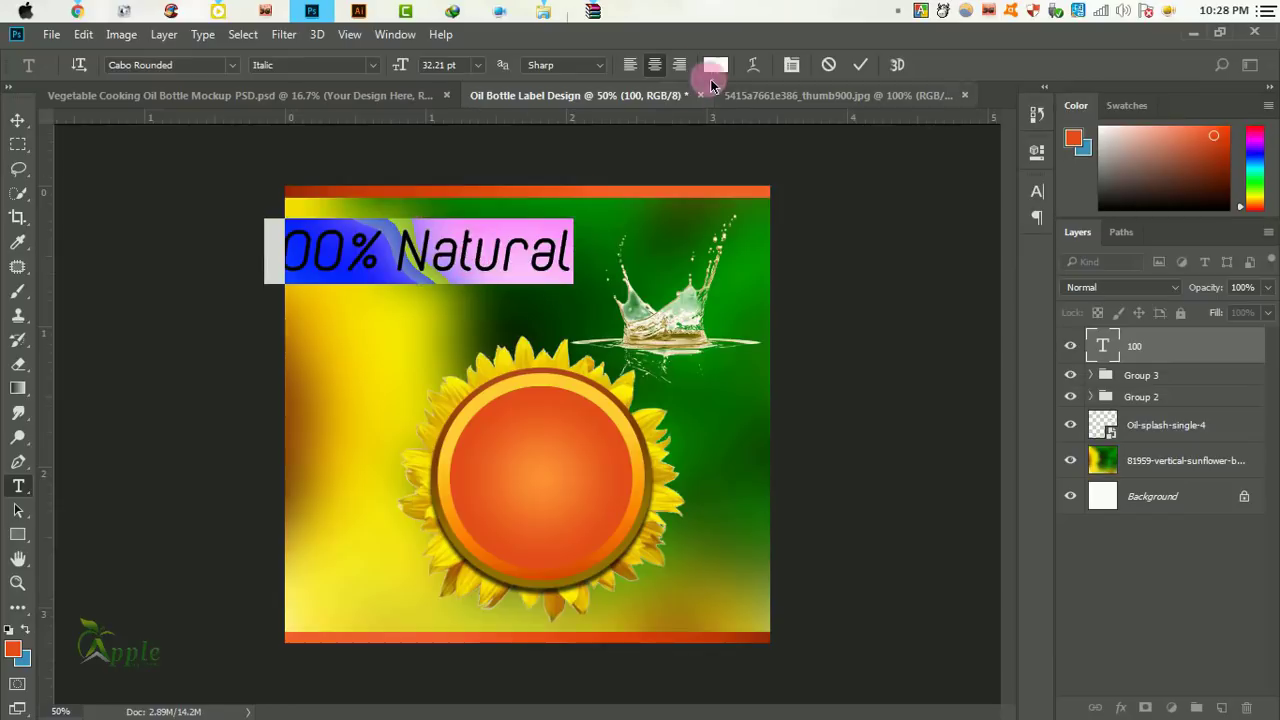
pyautogui.moveTo(402, 64); pyautogui.dragTo(395, 73)
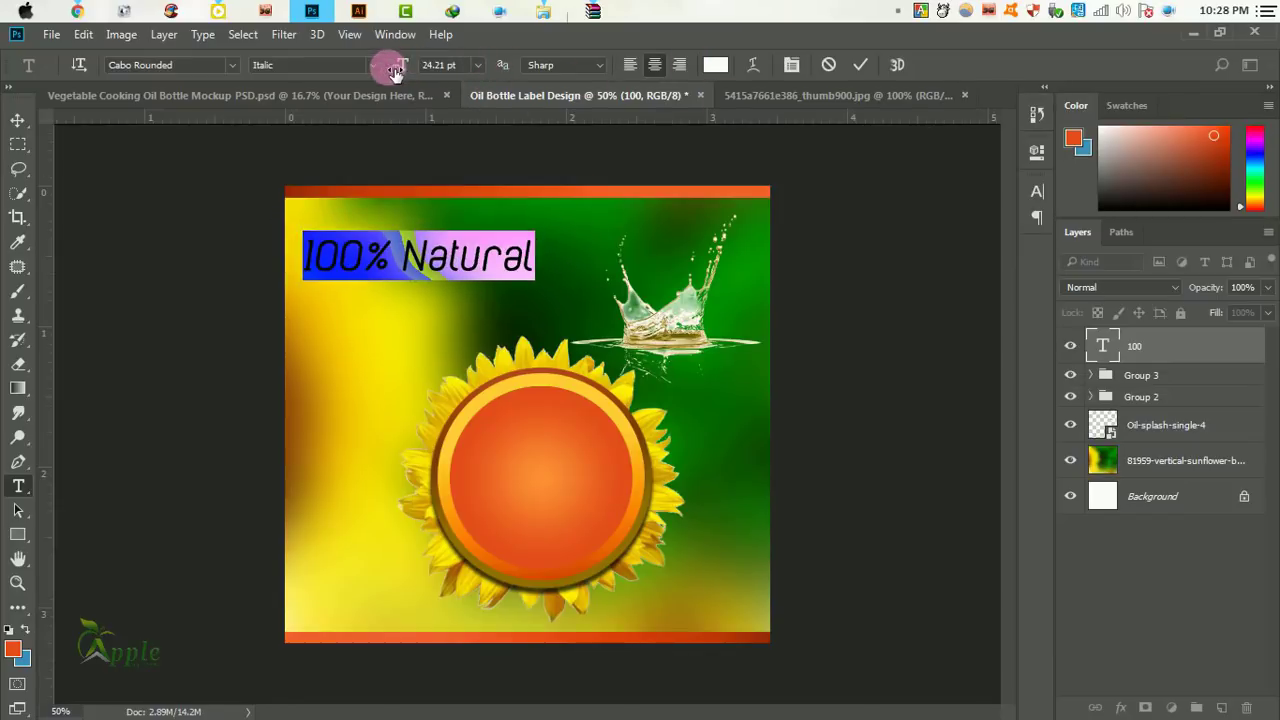
pyautogui.click(15, 118)
pyautogui.moveTo(589, 264)
pyautogui.mouseDown()
pyautogui.moveTo(728, 245)
pyautogui.moveTo(682, 243)
pyautogui.mouseUp()
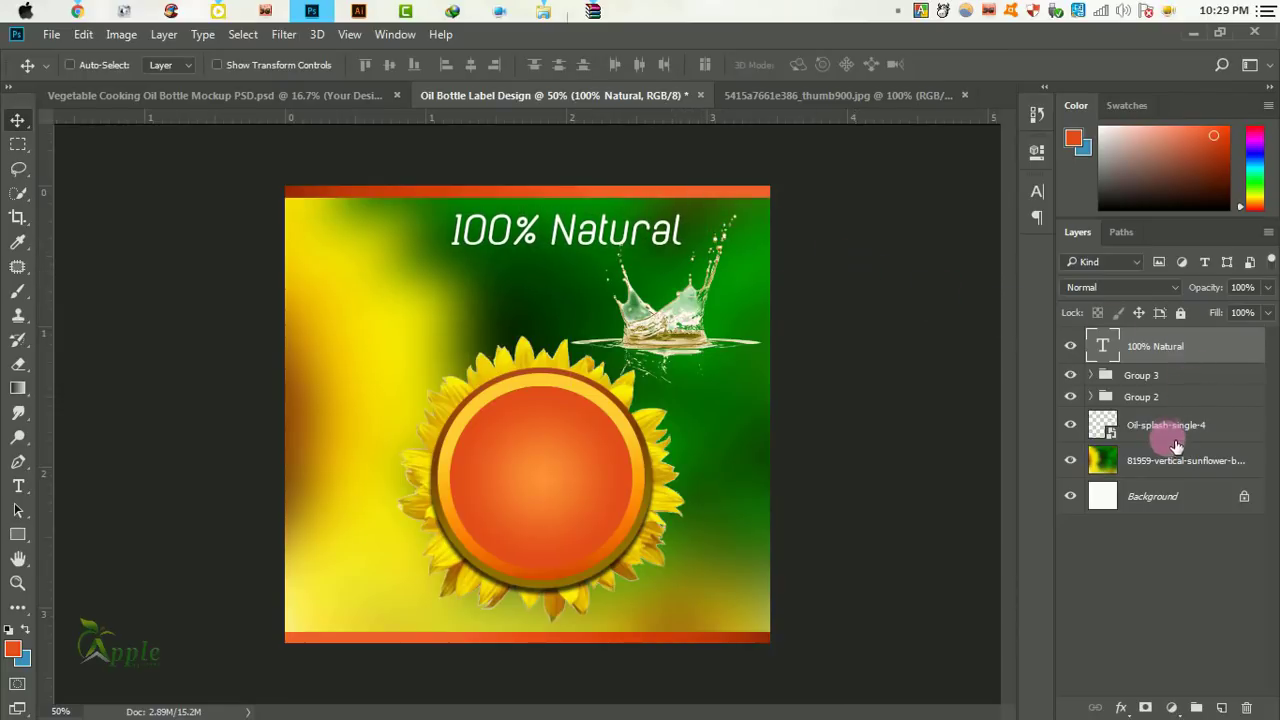
# Scale the oil splash down to about 4.85% and shift it slightly right and down.
pyautogui.click(1128, 434)
pyautogui.hotkey('ctrl', 't')
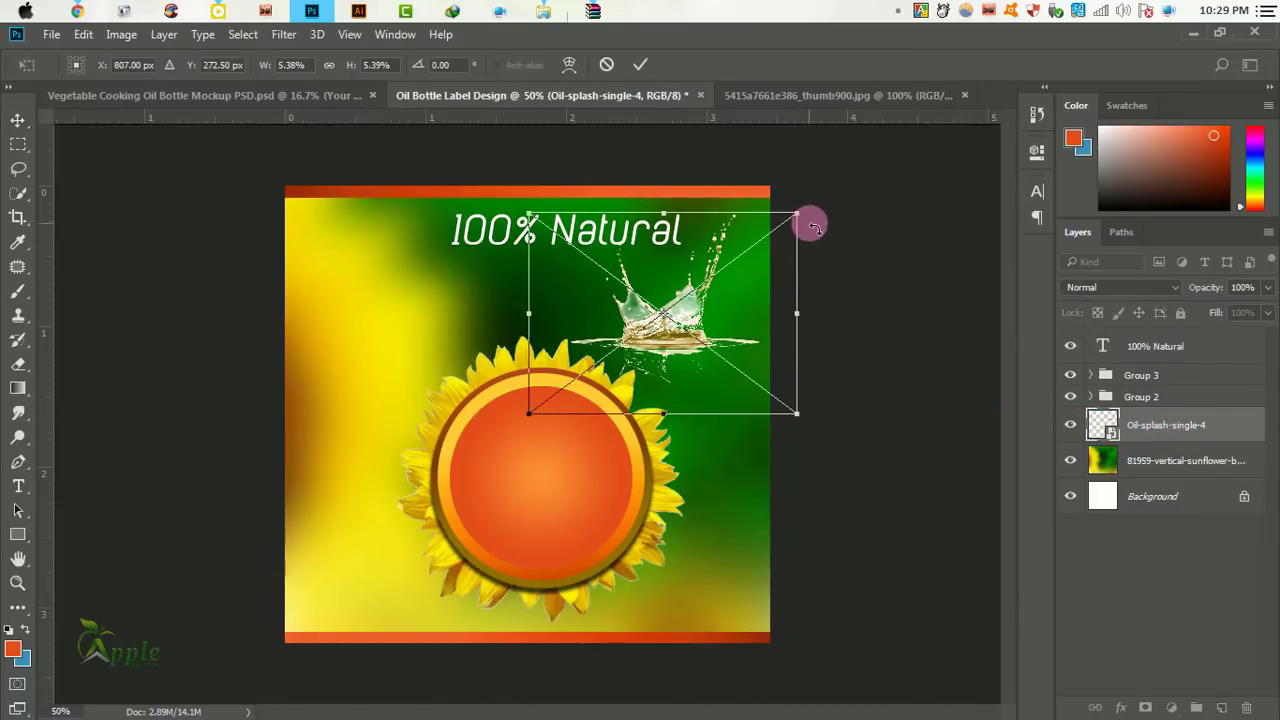
pyautogui.moveTo(808, 220); pyautogui.dragTo(777, 229)
pyautogui.click(640, 64)
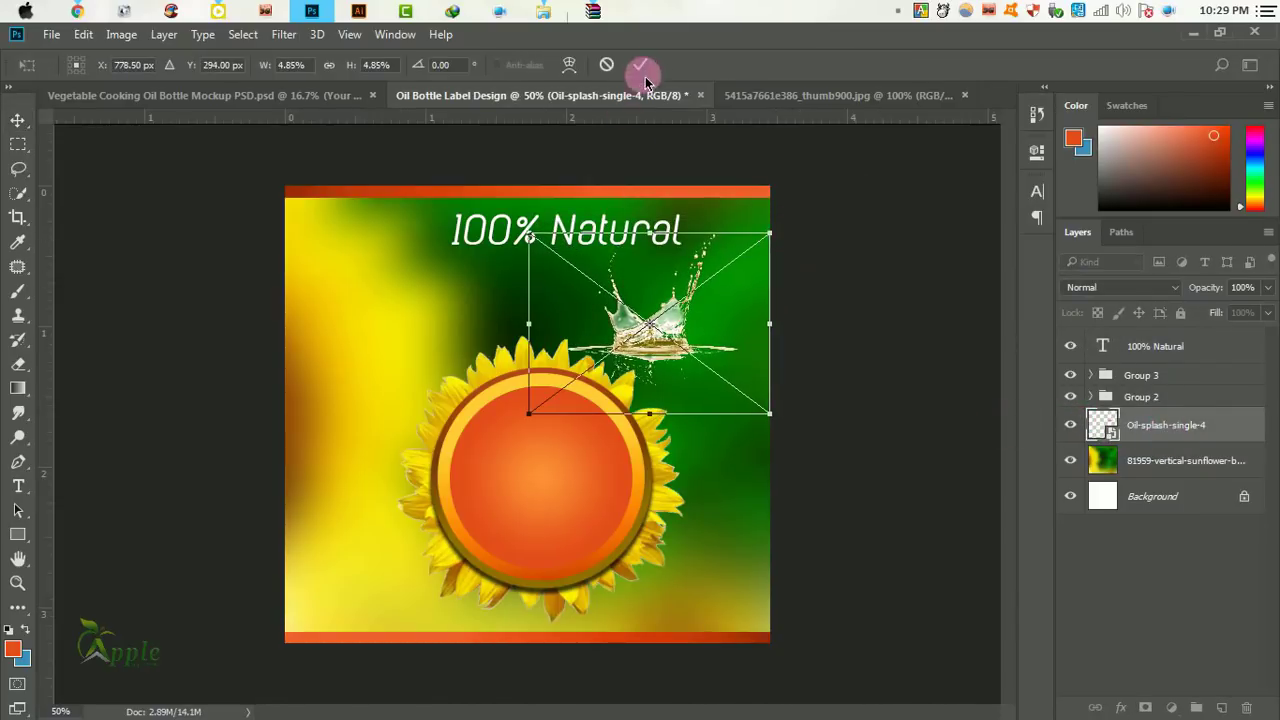
pyautogui.moveTo(749, 325); pyautogui.dragTo(767, 327)
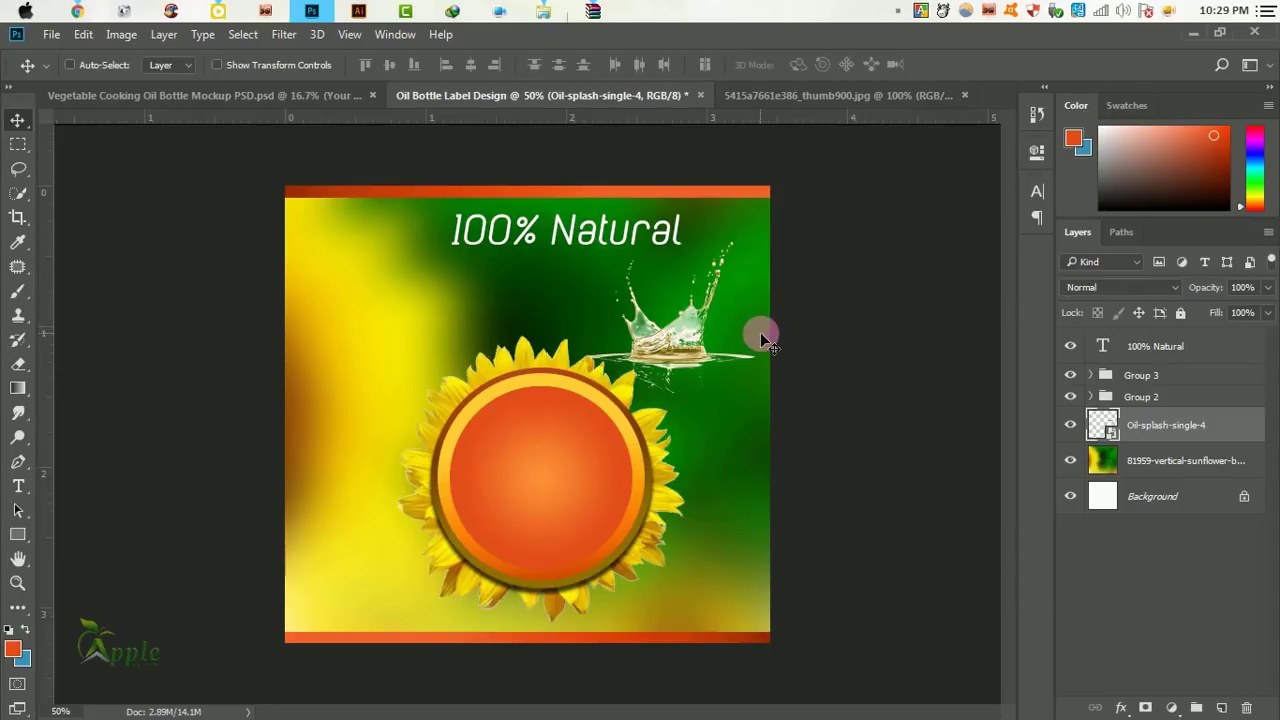
pyautogui.moveTo(768, 332); pyautogui.dragTo(766, 347)
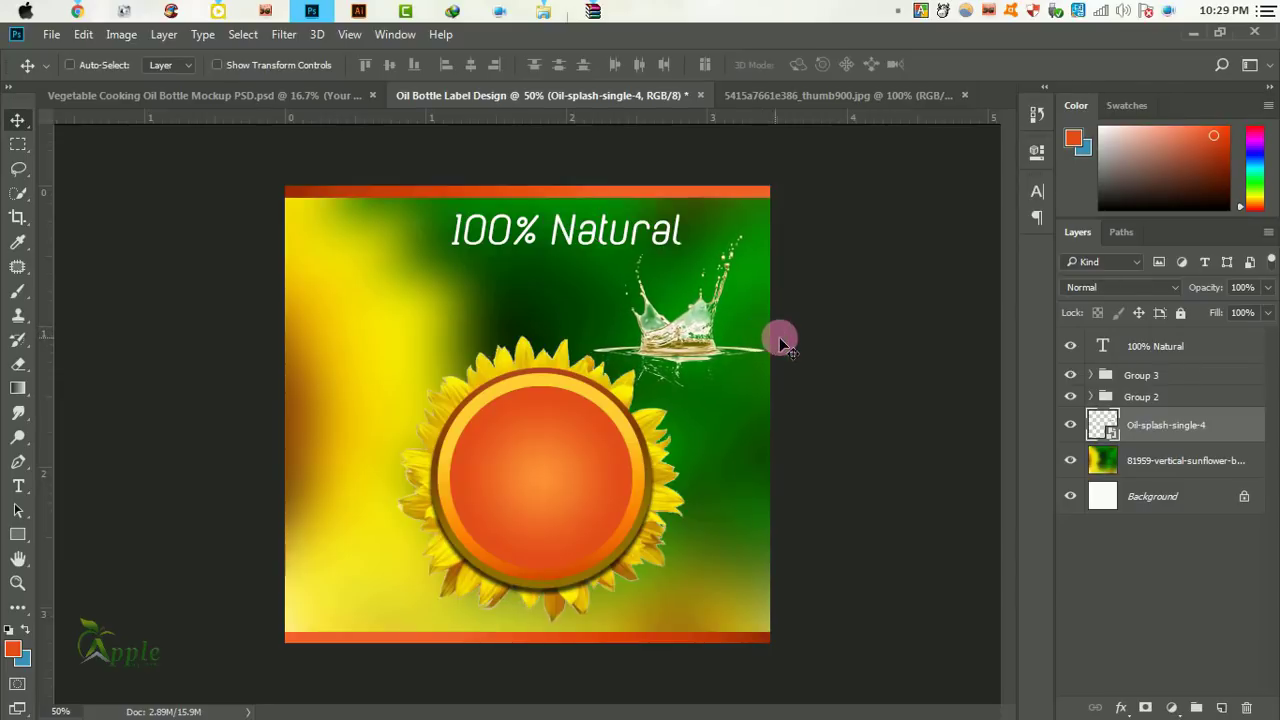
# Nudge the '100% Natural' text layer right and down with the arrow keys.
pyautogui.click(1175, 357)
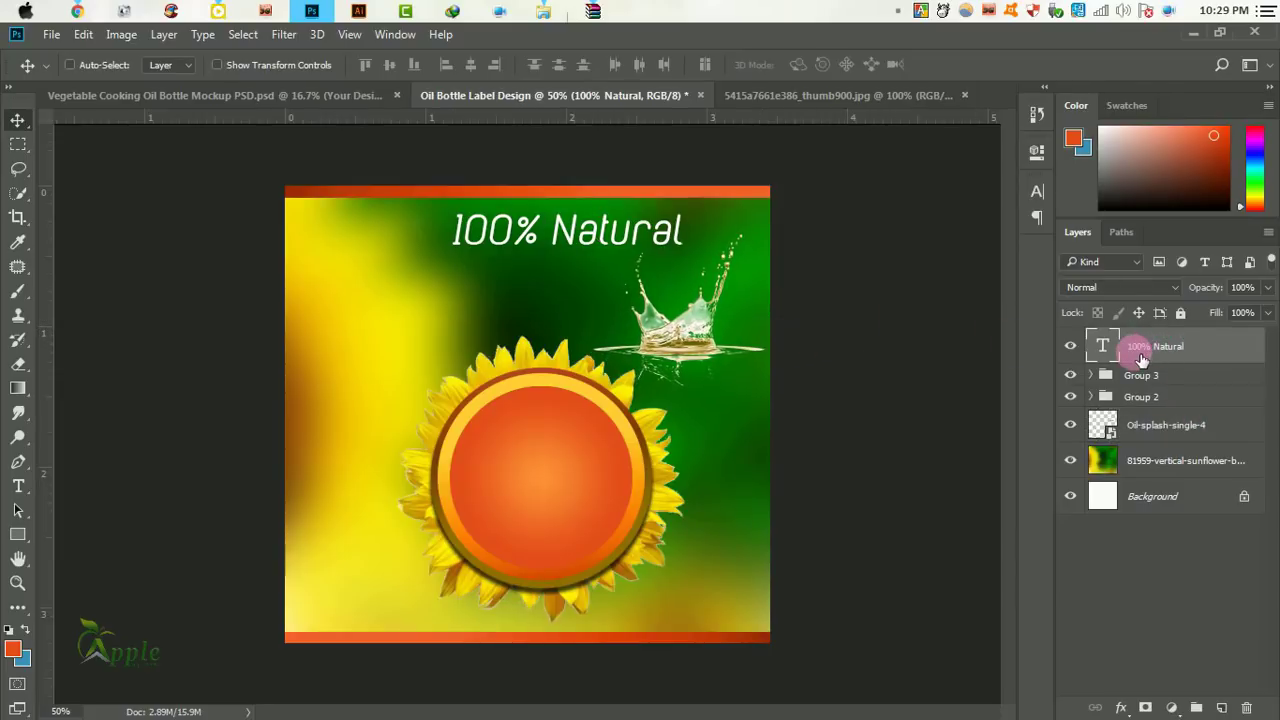
pyautogui.hotkey('shift', 'Right')
pyautogui.hotkey('shift', 'Right')
pyautogui.hotkey('shift', 'Right')
pyautogui.hotkey('shift', 'Right')
pyautogui.hotkey('shift', 'Right')
pyautogui.hotkey('shift', 'Right')
pyautogui.press('Right')
pyautogui.press('Right')
pyautogui.press('Right')
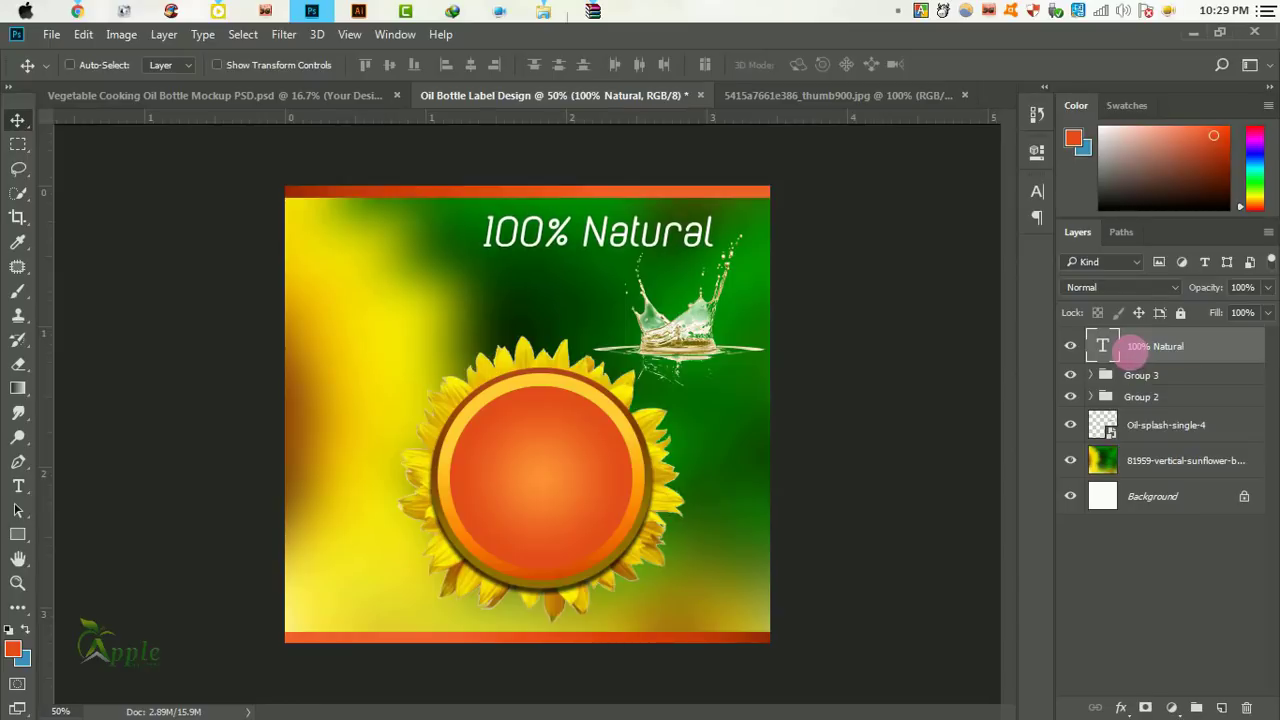
pyautogui.press('Down')
pyautogui.press('Down')
pyautogui.press('Down')
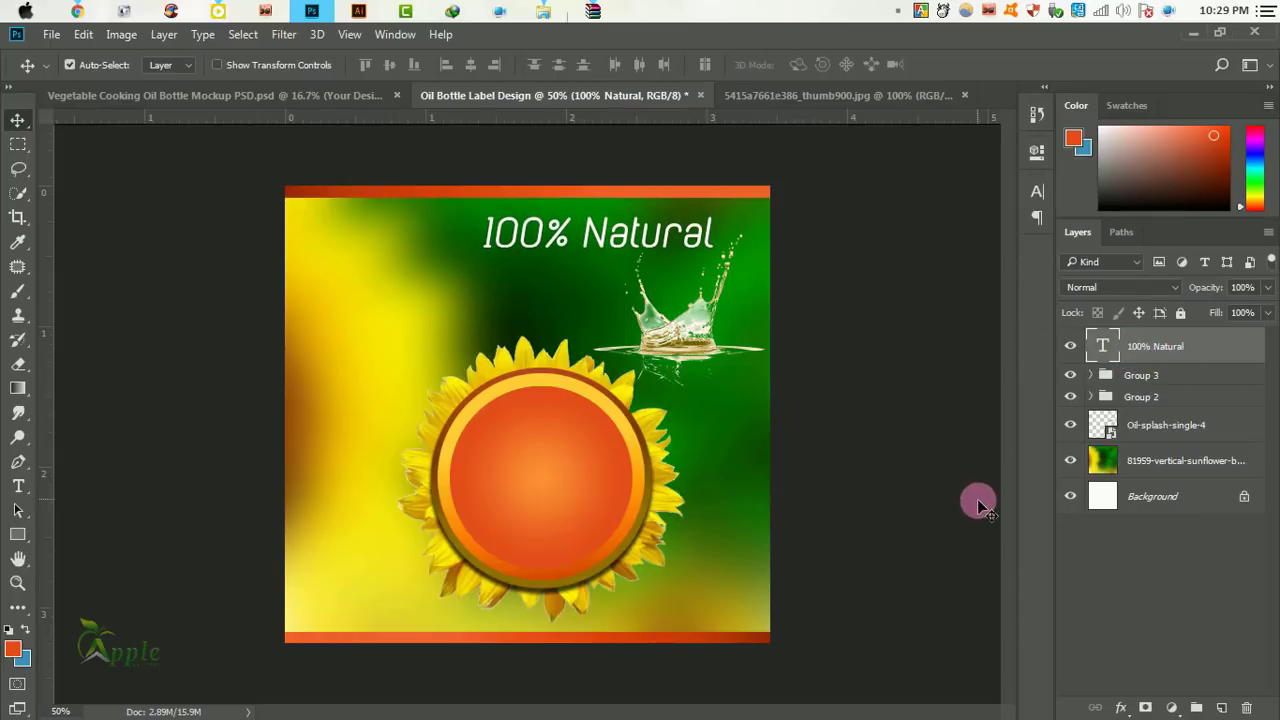
# Add white 'Sunflower' text at 16.21 pt at the top of the circle.
pyautogui.click(16, 487)
pyautogui.click(455, 490)
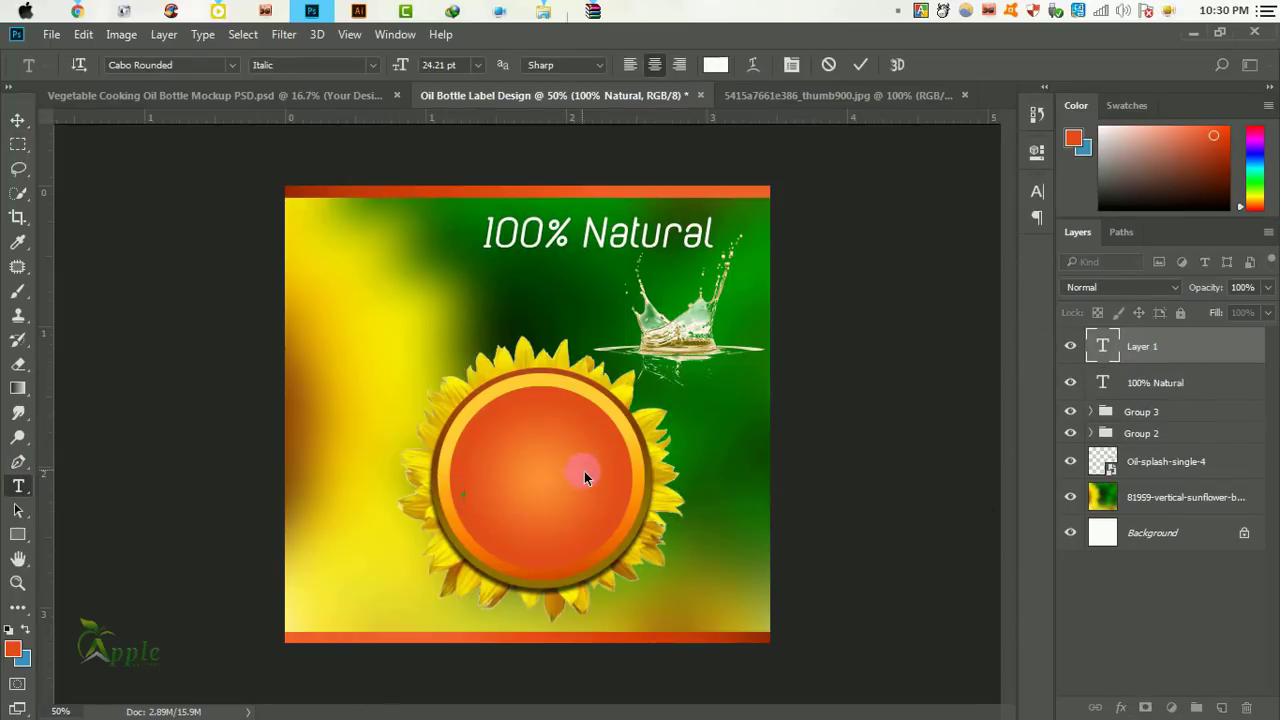
pyautogui.write('Sunf')
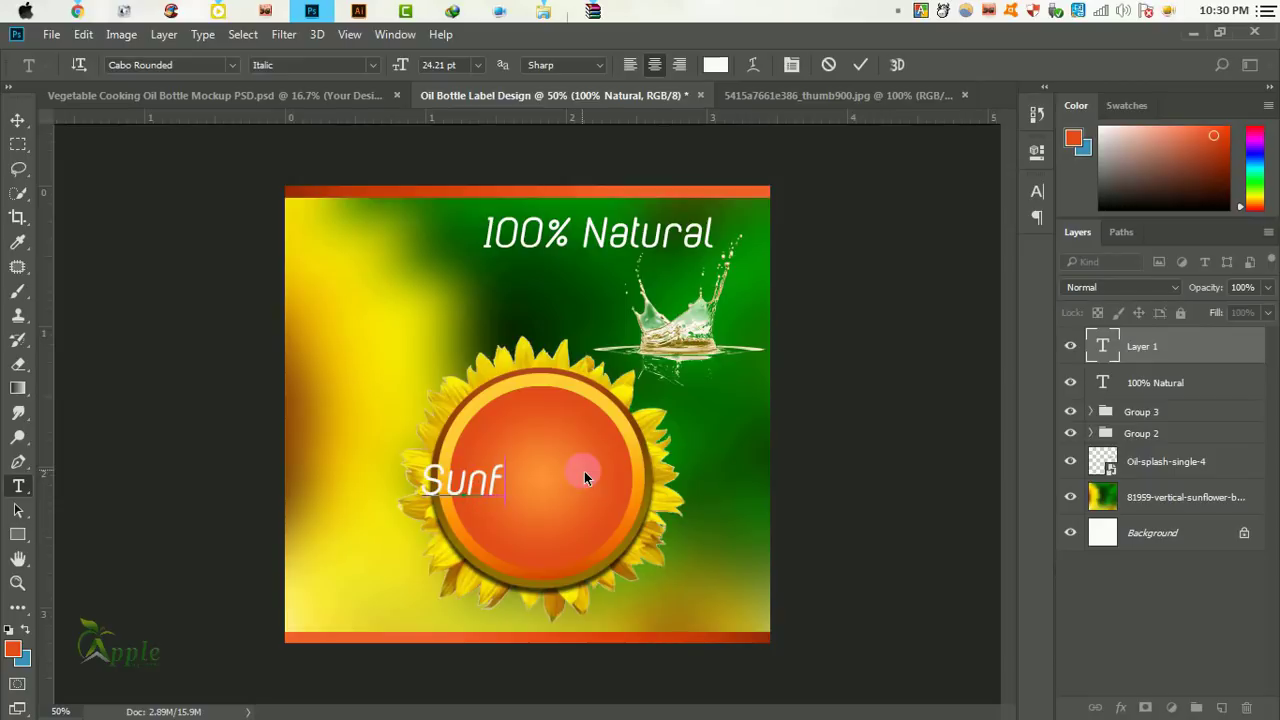
pyautogui.write('lower')
pyautogui.hotkey('ctrl', 'a')
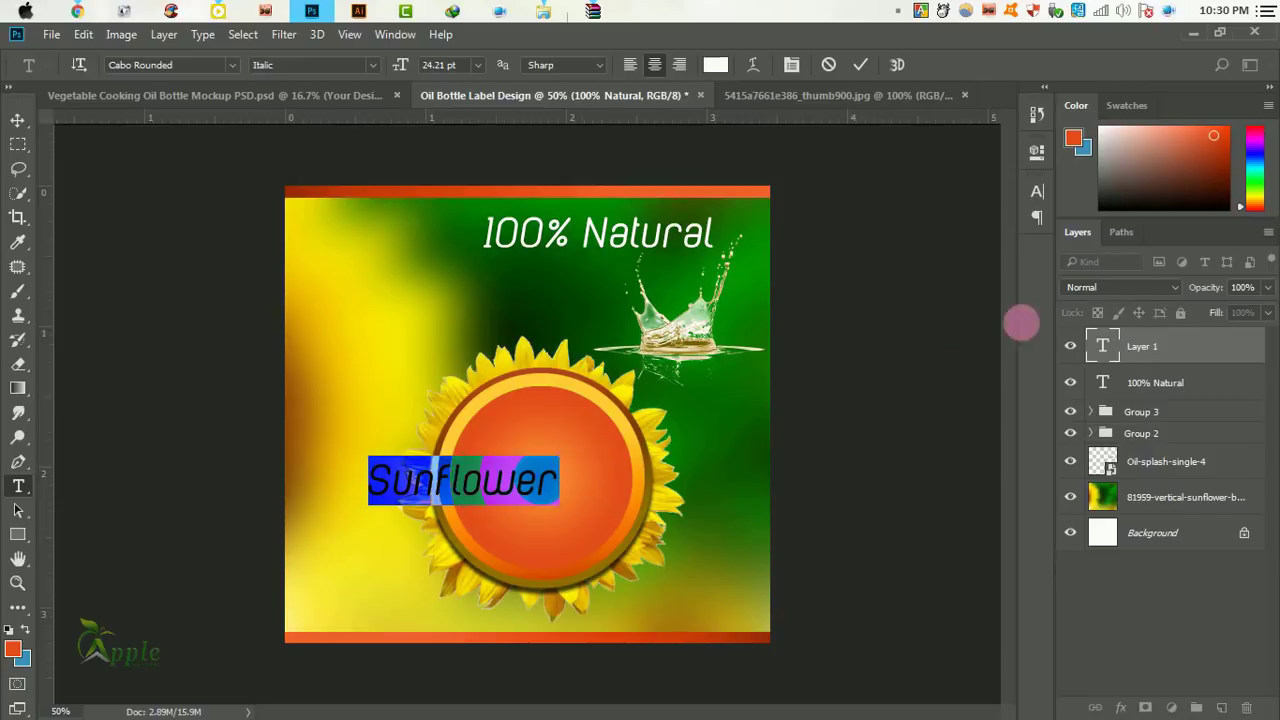
pyautogui.click(1037, 195)
pyautogui.moveTo(846, 247); pyautogui.dragTo(826, 245)
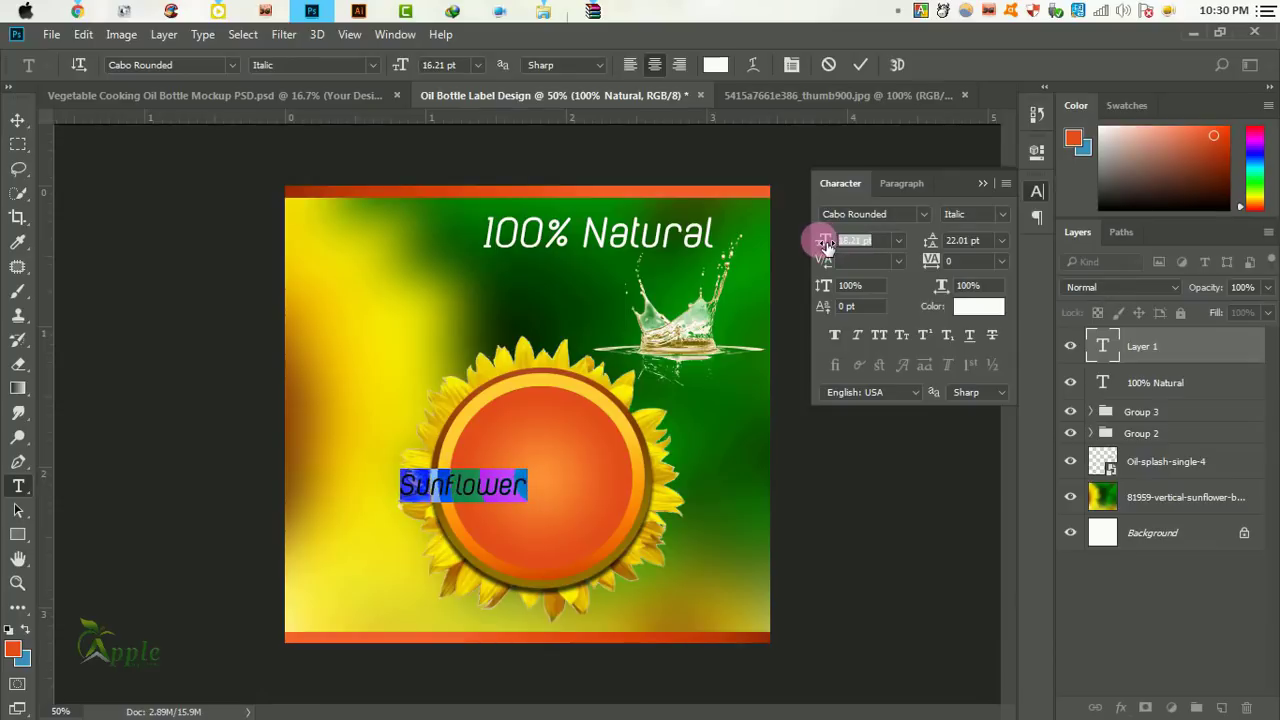
pyautogui.click(17, 120)
pyautogui.moveTo(480, 414); pyautogui.dragTo(603, 378)
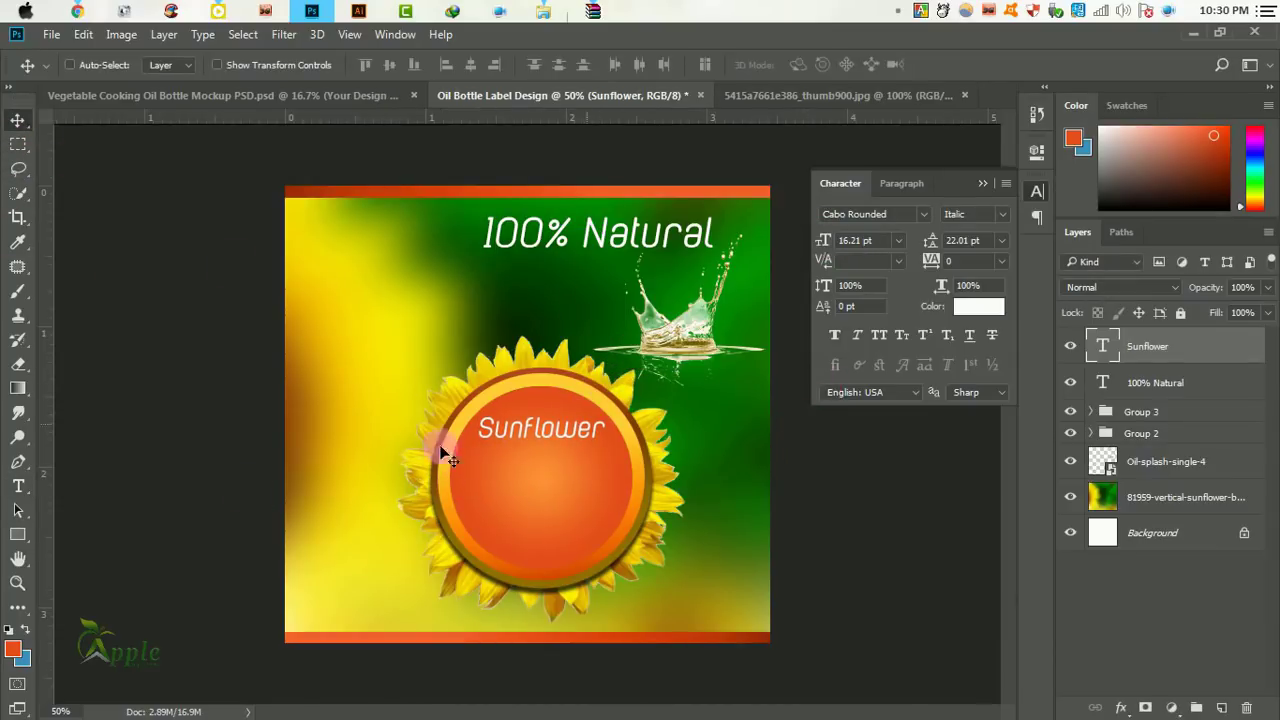
# Add the 'Oil' text at 56.21 pt centred below Sunflower.
pyautogui.click(18, 487)
pyautogui.click(509, 492)
pyautogui.hotkey('ctrl', 'a')
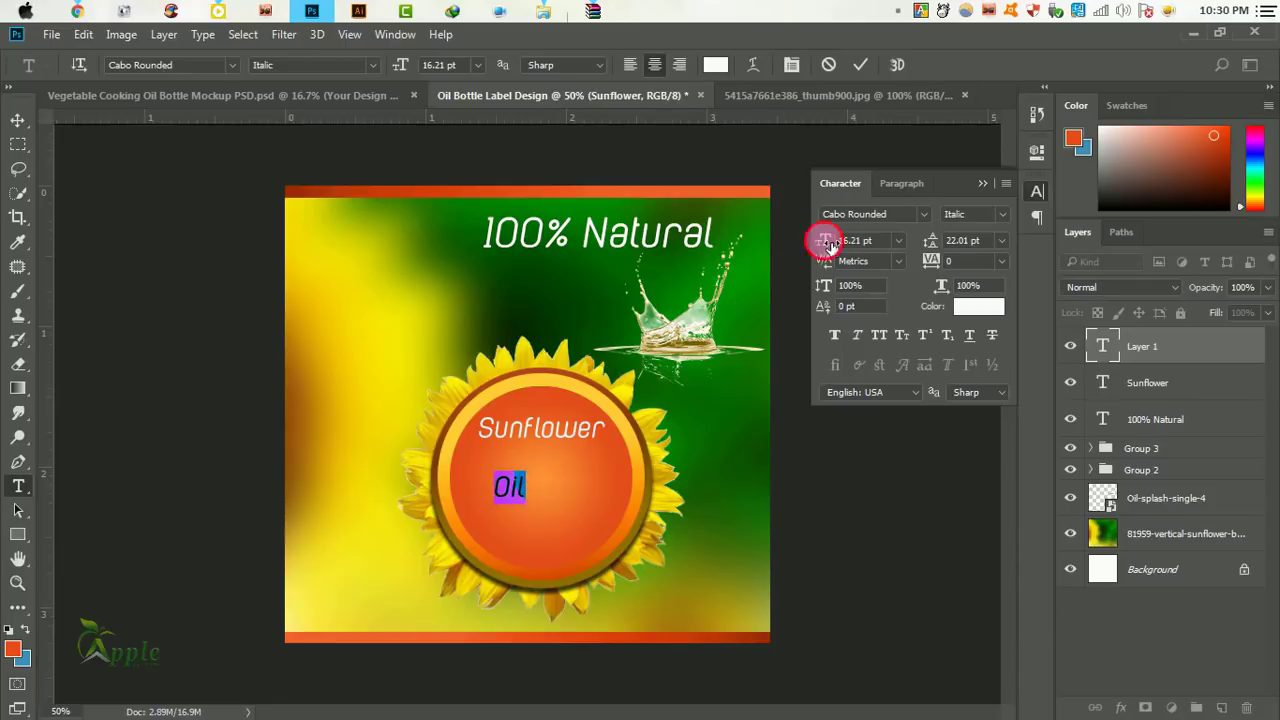
pyautogui.moveTo(823, 243); pyautogui.dragTo(866, 245)
pyautogui.click(17, 120)
pyautogui.moveTo(565, 470); pyautogui.dragTo(648, 465)
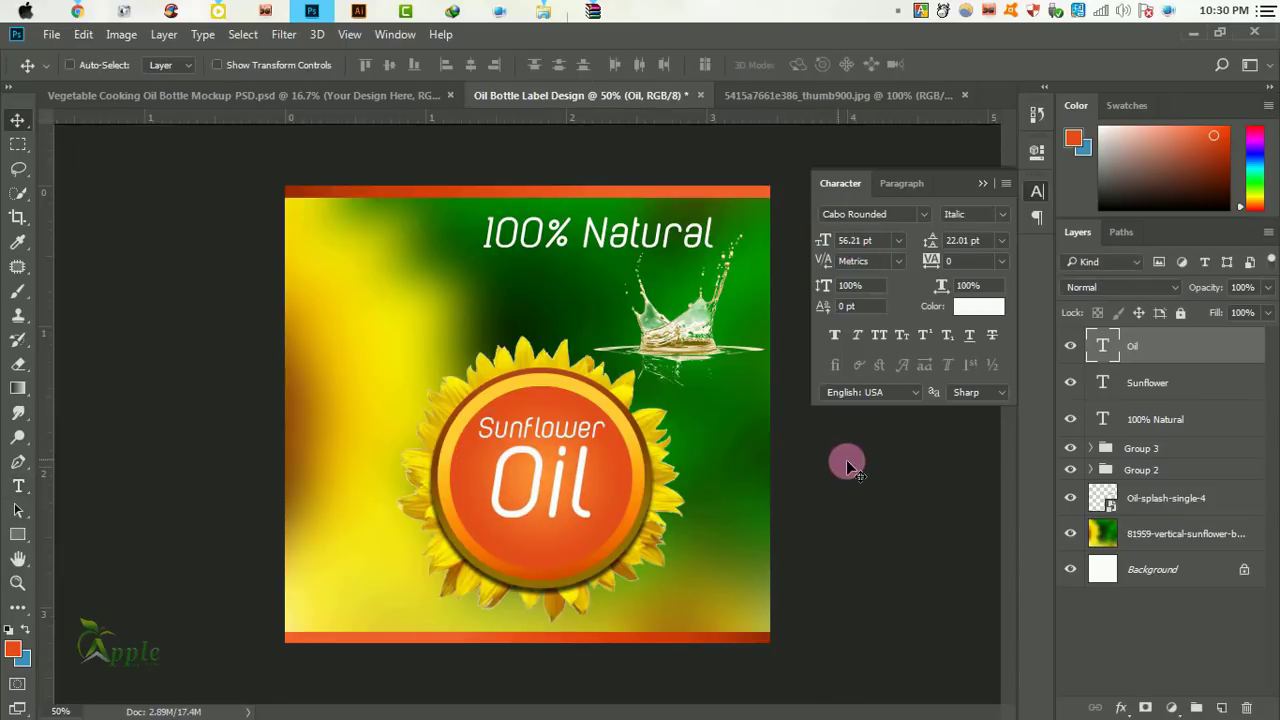
# Step through the font list, previewing fonts on the Oil text.
pyautogui.click(923, 214)
pyautogui.press('Down')
pyautogui.press('Down')
pyautogui.press('Down')
pyautogui.press('Down')
pyautogui.press('Down')
pyautogui.press('Down')
pyautogui.press('Down')
pyautogui.press('Down')
pyautogui.press('Down')
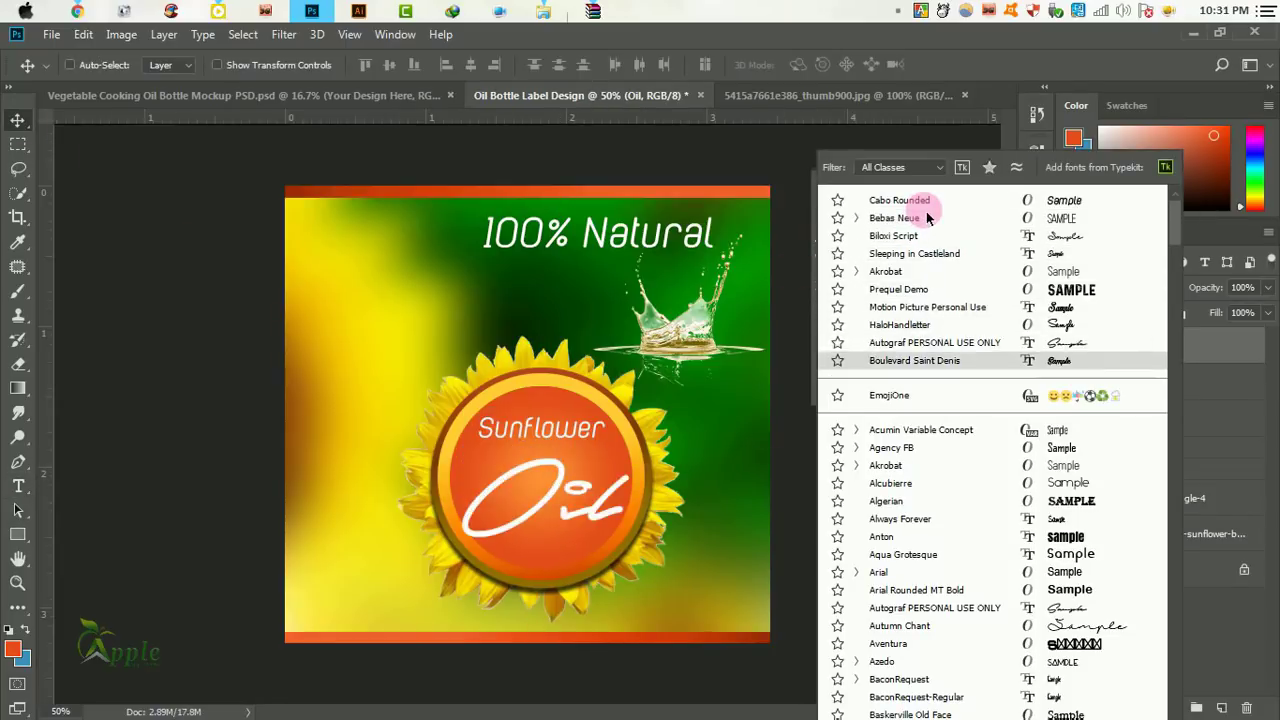
pyautogui.press('Down')
pyautogui.press('Down')
pyautogui.press('Down')
pyautogui.press('Down')
pyautogui.press('Down')
pyautogui.press('Down')
pyautogui.press('Down')
pyautogui.press('Down')
pyautogui.press('Down')
pyautogui.press('Down')
pyautogui.press('Down')
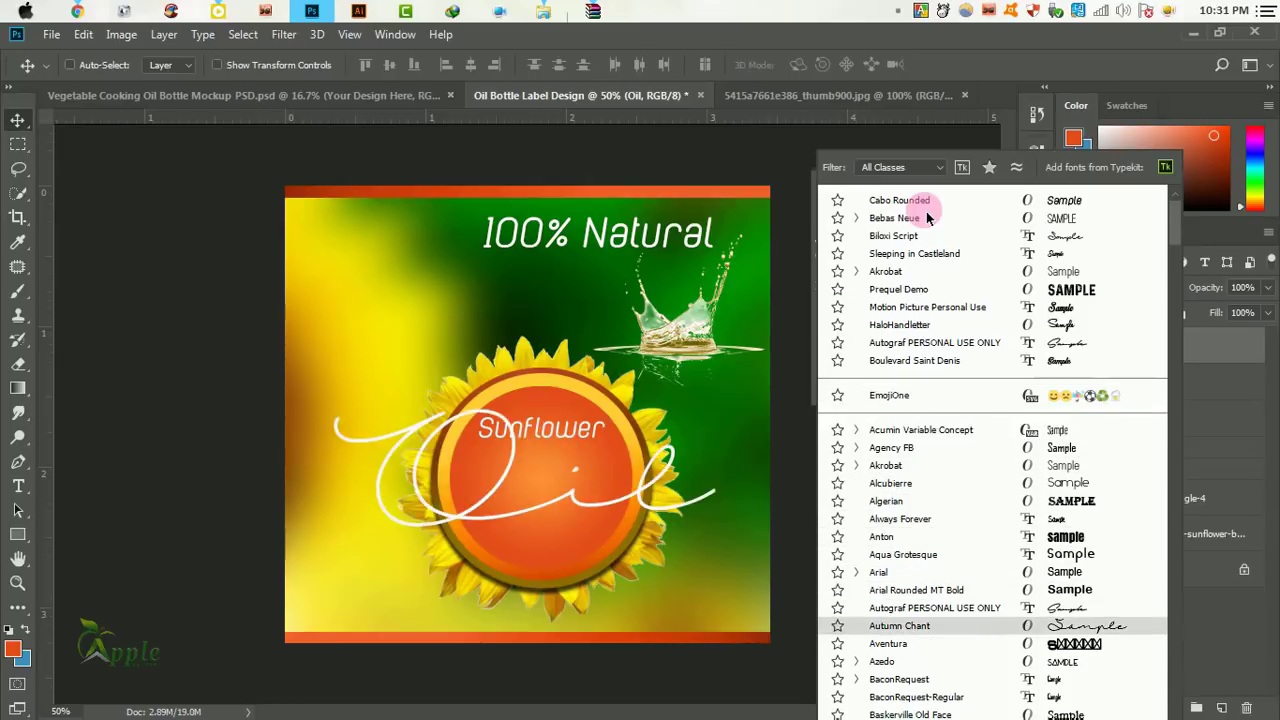
pyautogui.press('Down')
pyautogui.press('Down')
pyautogui.press('Down')
pyautogui.press('Down')
pyautogui.press('Down')
pyautogui.press('Down')
pyautogui.press('Down')
pyautogui.press('Down')
pyautogui.press('Down')
pyautogui.press('Down')
pyautogui.press('Down')
pyautogui.press('Down')
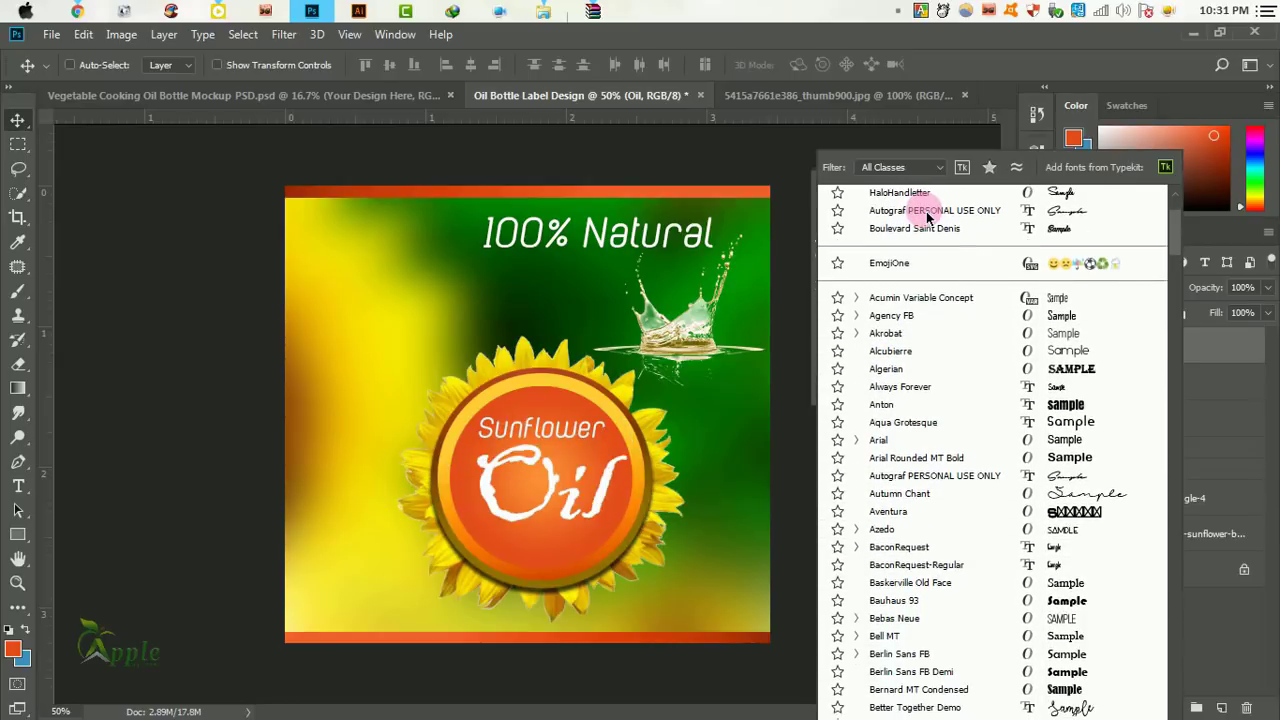
# Apply the Children of the Starlight script font to the Oil text.
pyautogui.scroll(-1, 920, 210)
pyautogui.scroll(-1, 926, 217)
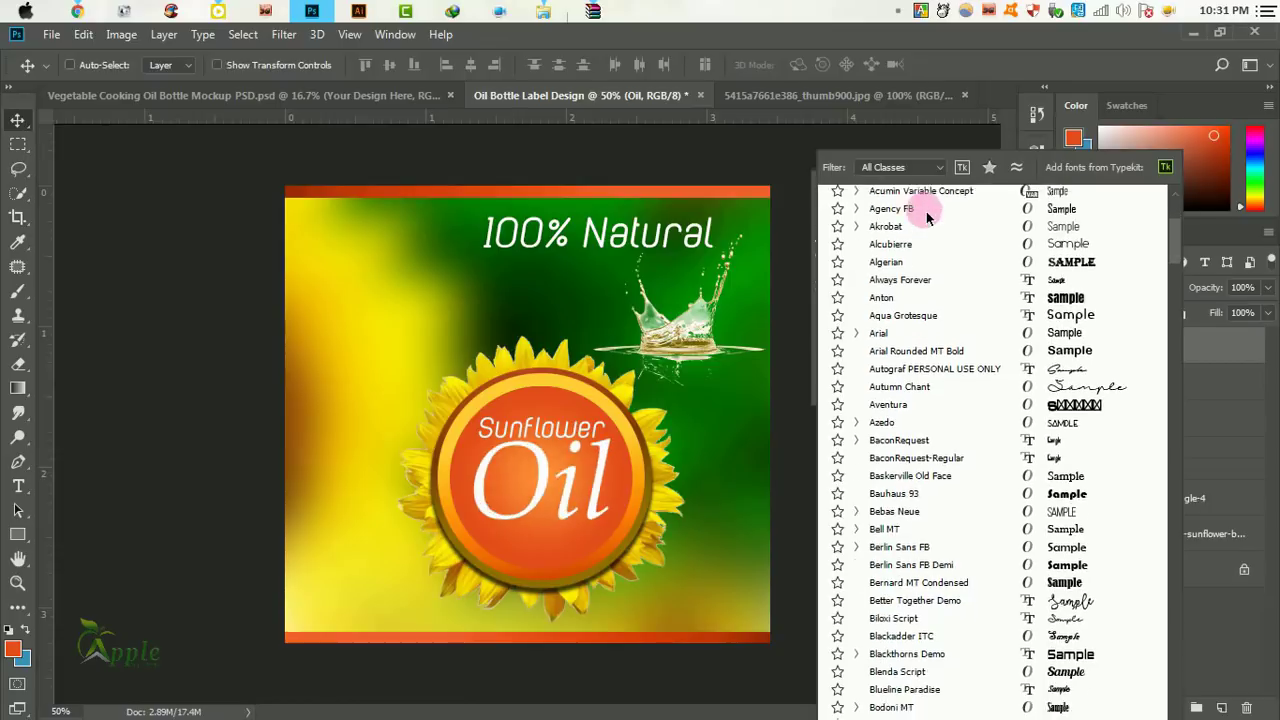
pyautogui.scroll(-1, 926, 217)
pyautogui.scroll(-1, 926, 217)
pyautogui.scroll(-1, 926, 217)
pyautogui.scroll(-1, 926, 217)
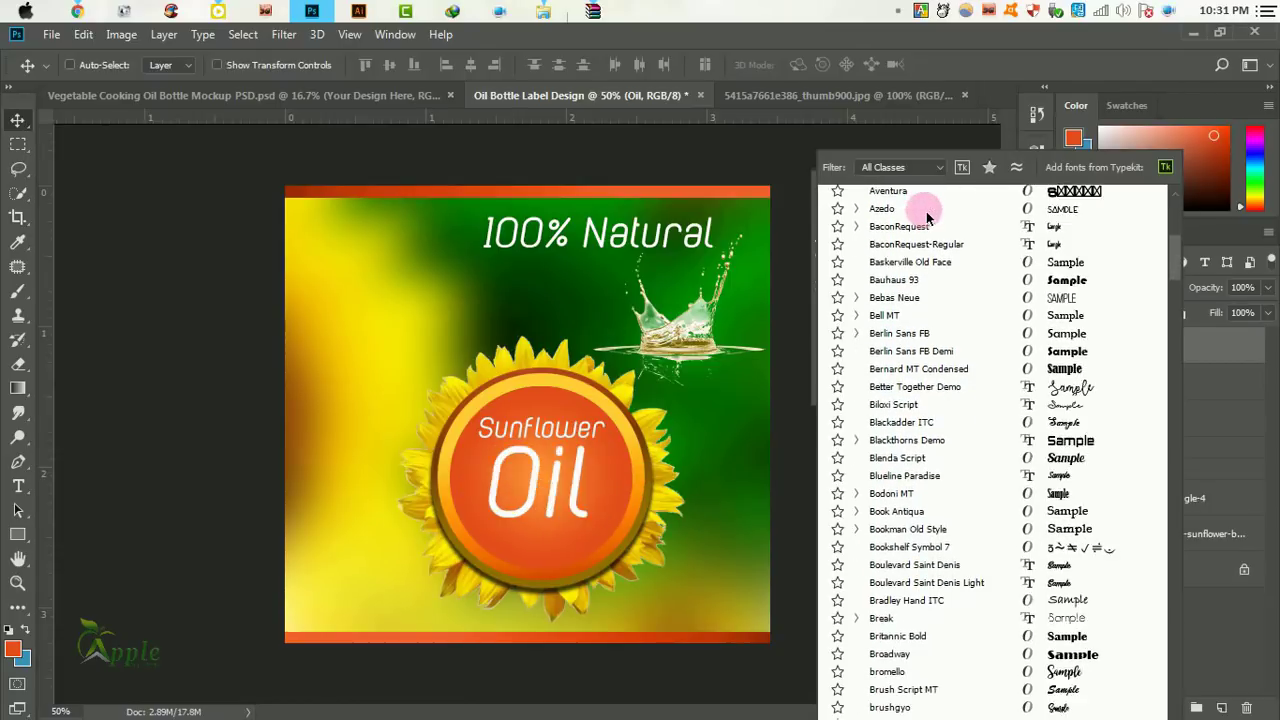
pyautogui.scroll(-1, 926, 217)
pyautogui.scroll(-1, 926, 217)
pyautogui.scroll(-1, 926, 217)
pyautogui.scroll(-1, 926, 217)
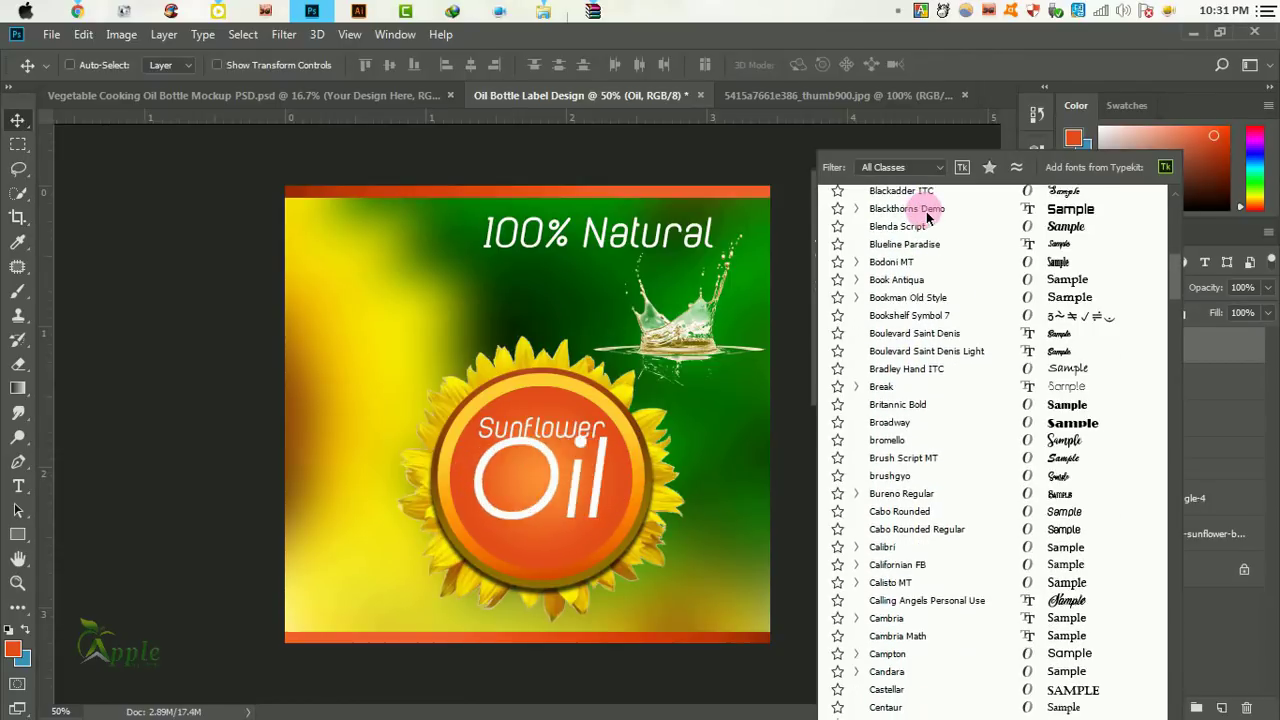
pyautogui.scroll(-1, 926, 217)
pyautogui.scroll(-1, 926, 217)
pyautogui.scroll(-1, 926, 217)
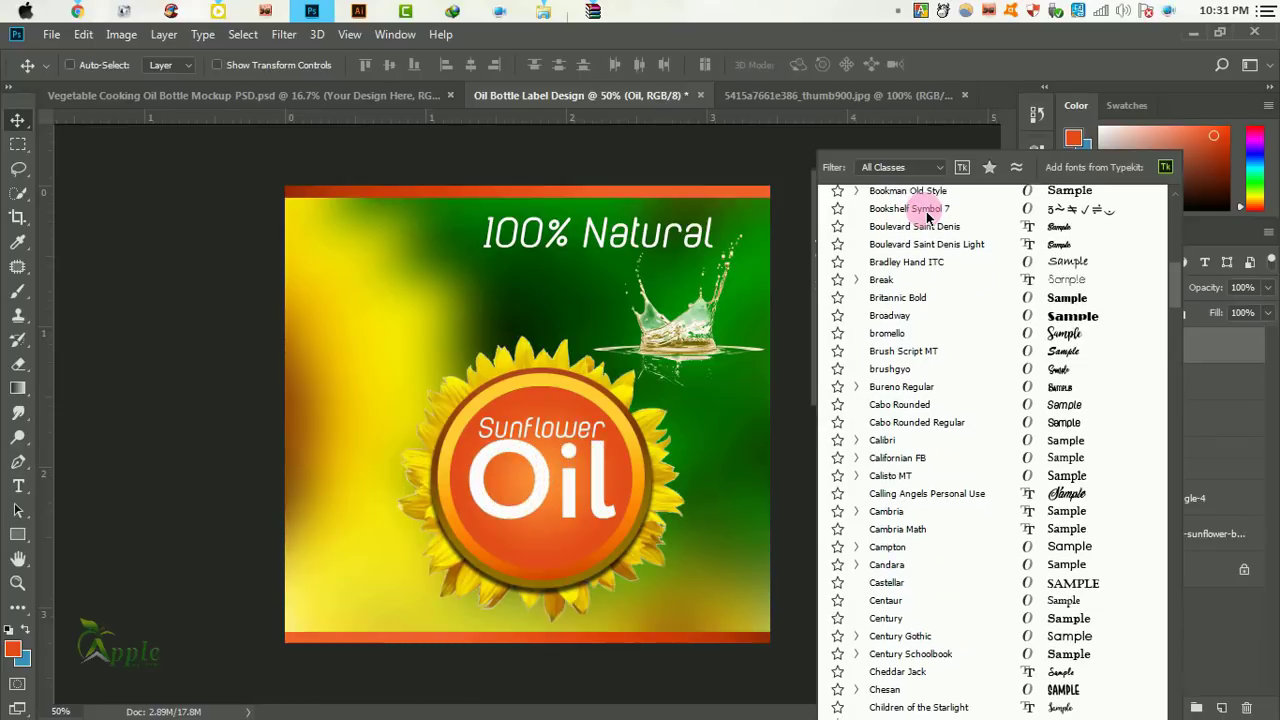
pyautogui.click(1030, 707)
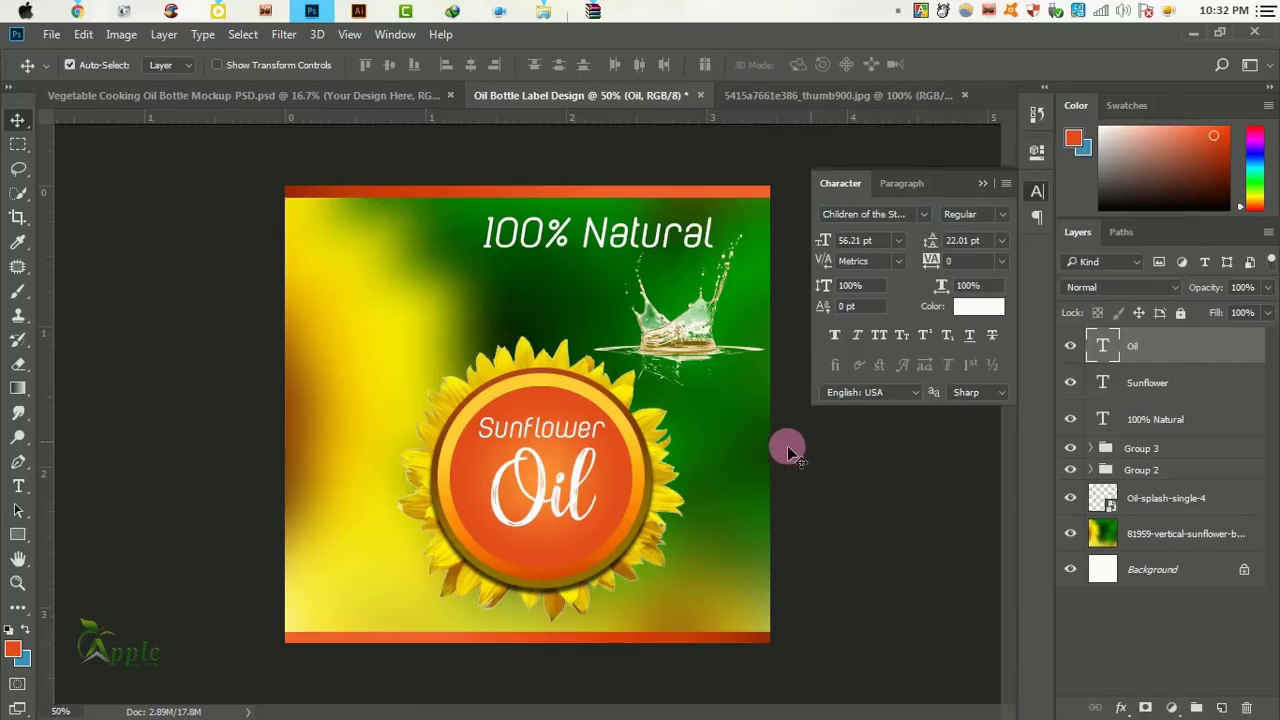
# Scale Oil up to about 128% (63.24 pt), nudge it into place, and open its Layer Style.
pyautogui.hotkey('ctrl', 't')
pyautogui.moveTo(603, 549)
pyautogui.mouseDown()
pyautogui.moveTo(628, 564)
pyautogui.moveTo(622, 550)
pyautogui.mouseUp()
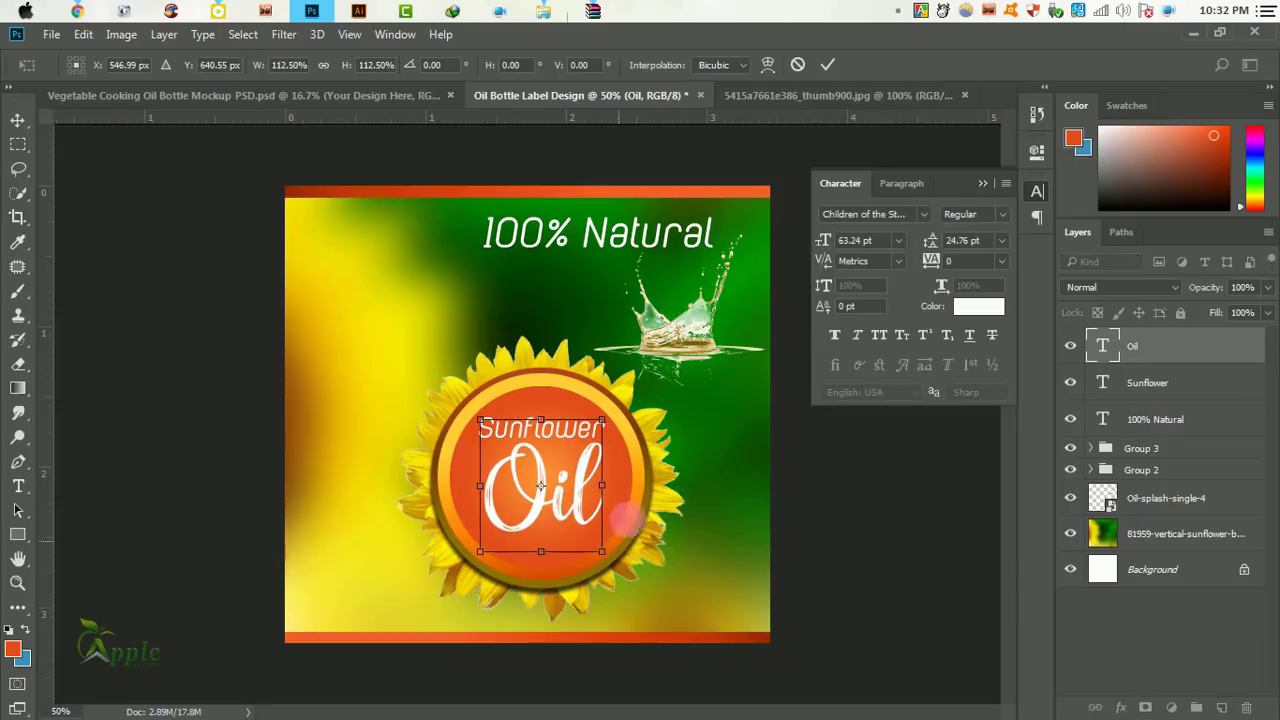
pyautogui.click(833, 64)
pyautogui.moveTo(642, 463); pyautogui.dragTo(632, 471)
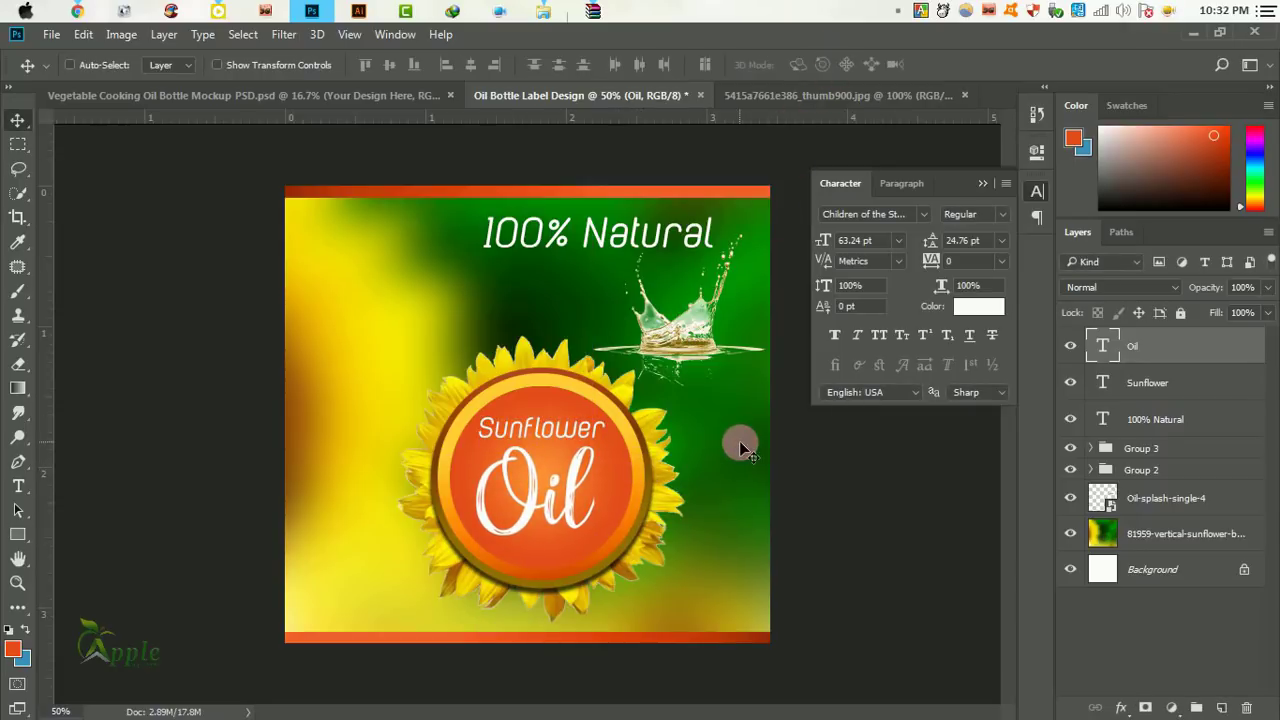
pyautogui.press('Right')
pyautogui.press('Right')
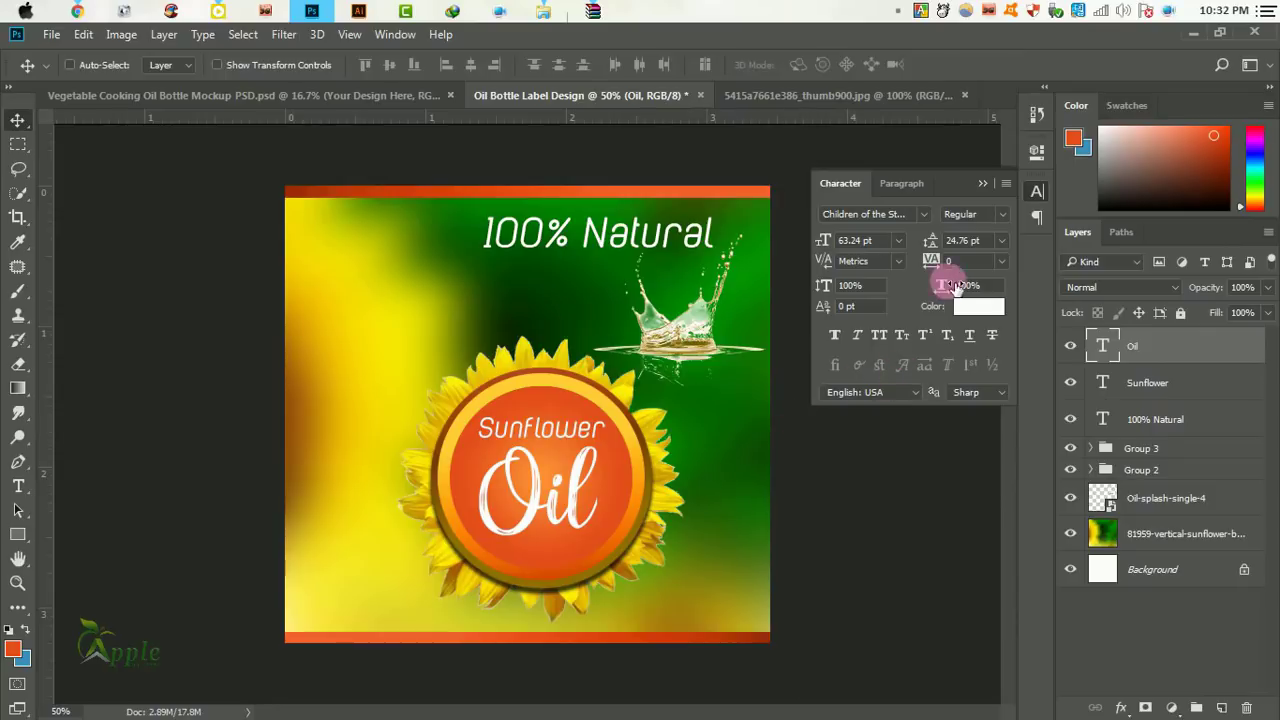
pyautogui.doubleClick(1247, 362)
pyautogui.moveTo(600, 103); pyautogui.dragTo(1137, 177)
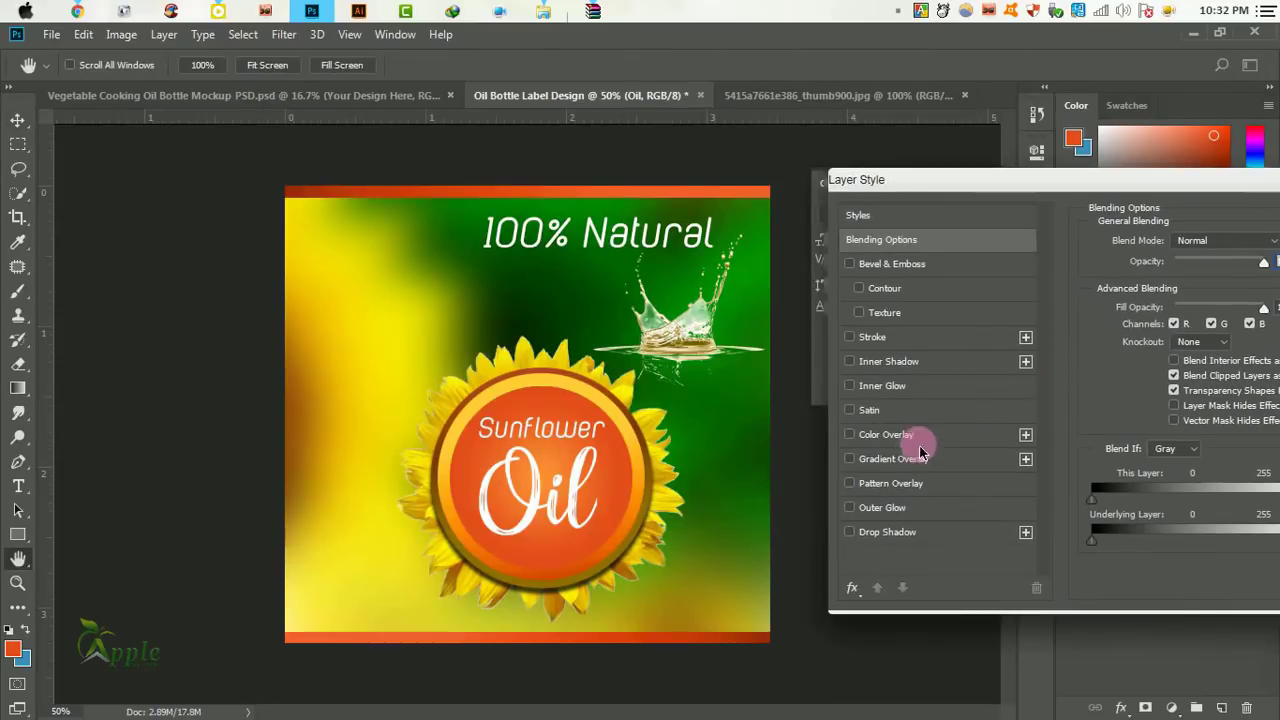
# Enable Gradient Overlay on Oil and try red, pink and orange gradient presets.
pyautogui.click(893, 458)
pyautogui.click(1210, 289)
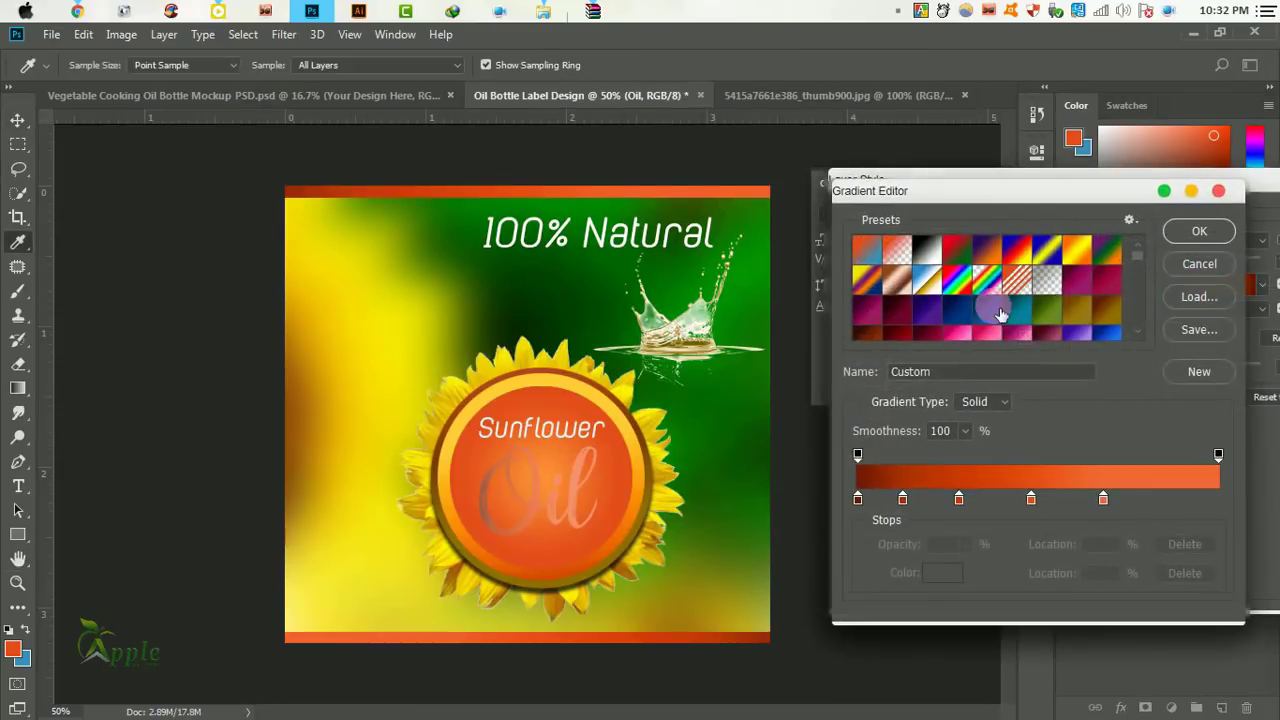
pyautogui.click(928, 284)
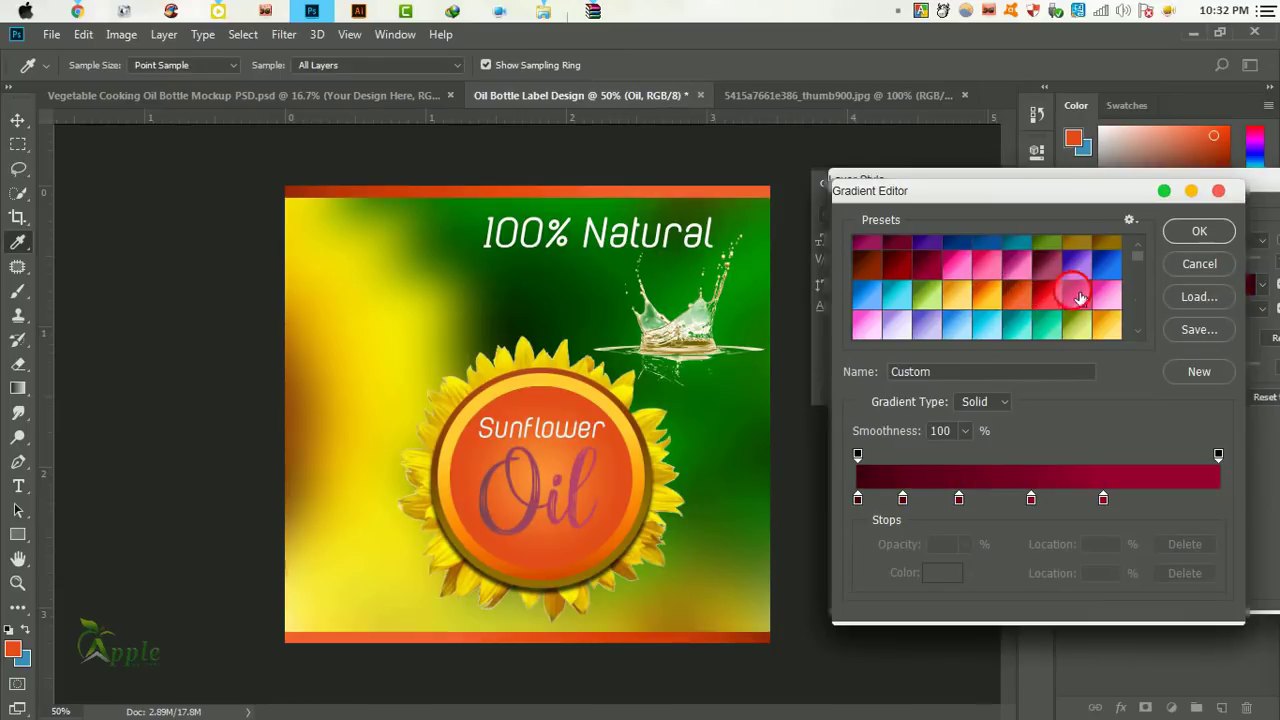
pyautogui.click(1024, 285)
pyautogui.click(997, 302)
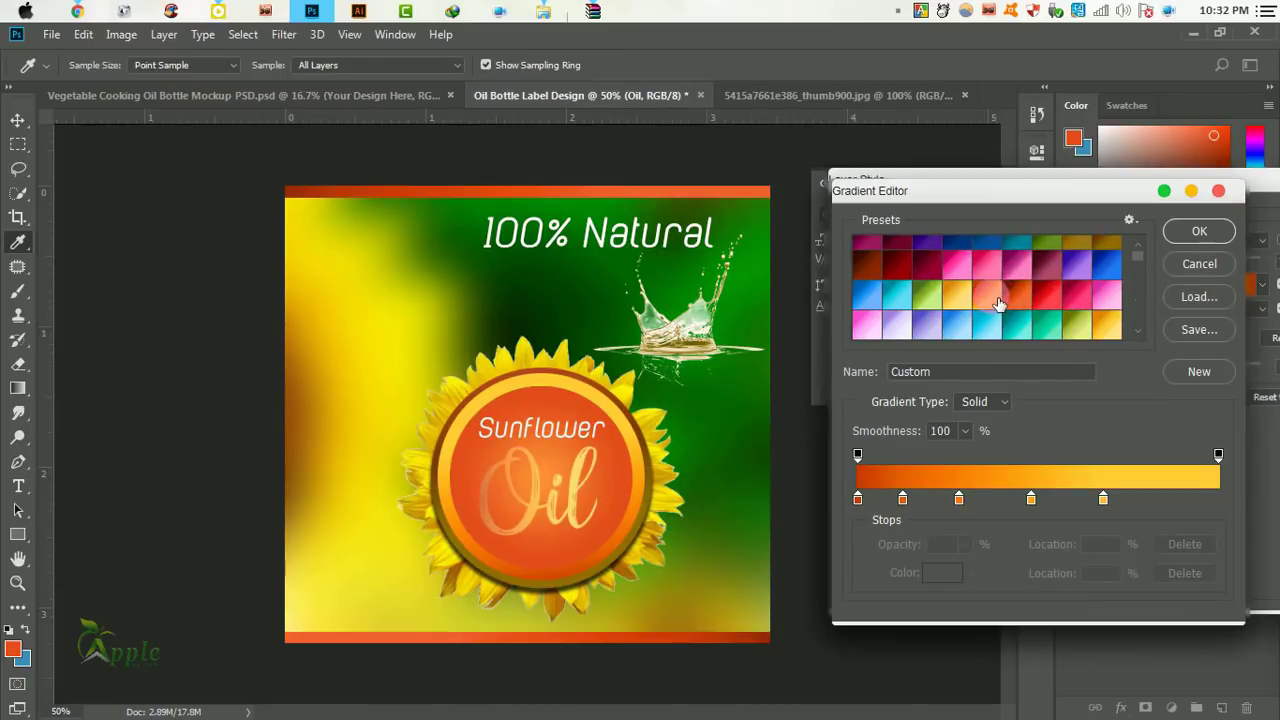
pyautogui.scroll(-2, 1000, 299)
pyautogui.scroll(-2, 1010, 300)
pyautogui.scroll(-2, 1020, 301)
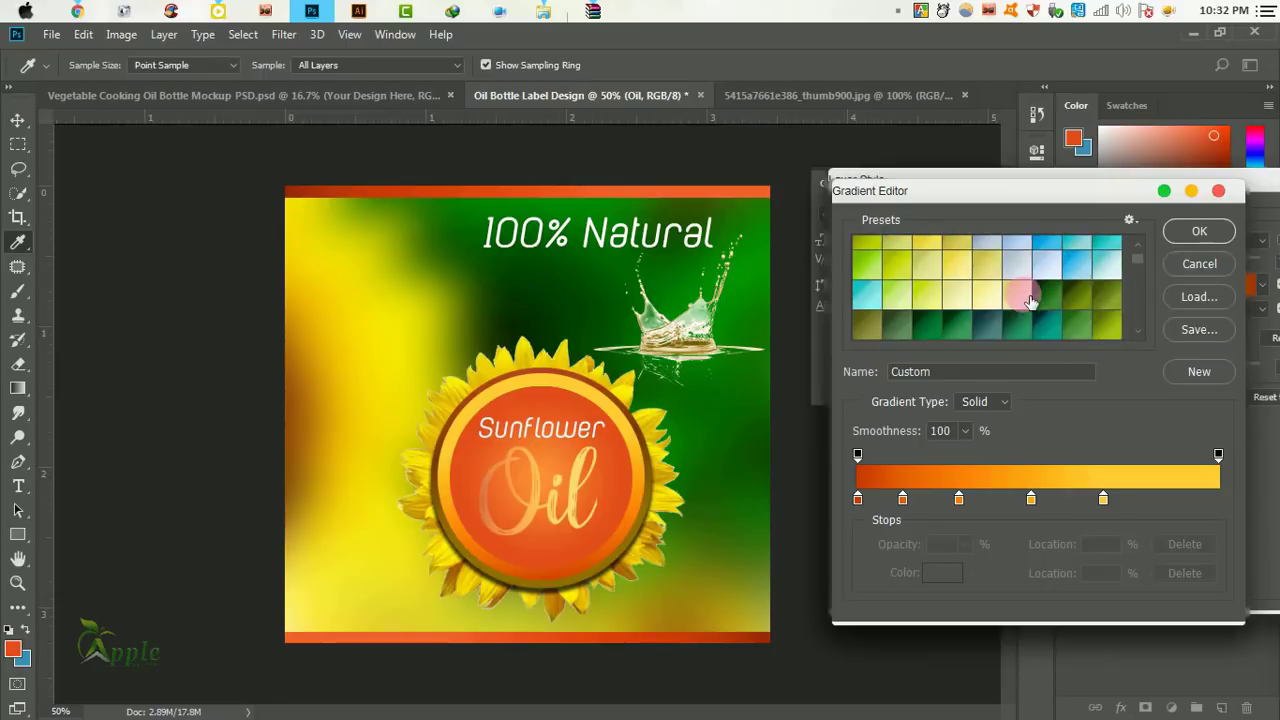
pyautogui.scroll(-2, 1027, 302)
pyautogui.scroll(-2, 1027, 302)
pyautogui.scroll(-2, 1027, 302)
pyautogui.scroll(-2, 1027, 302)
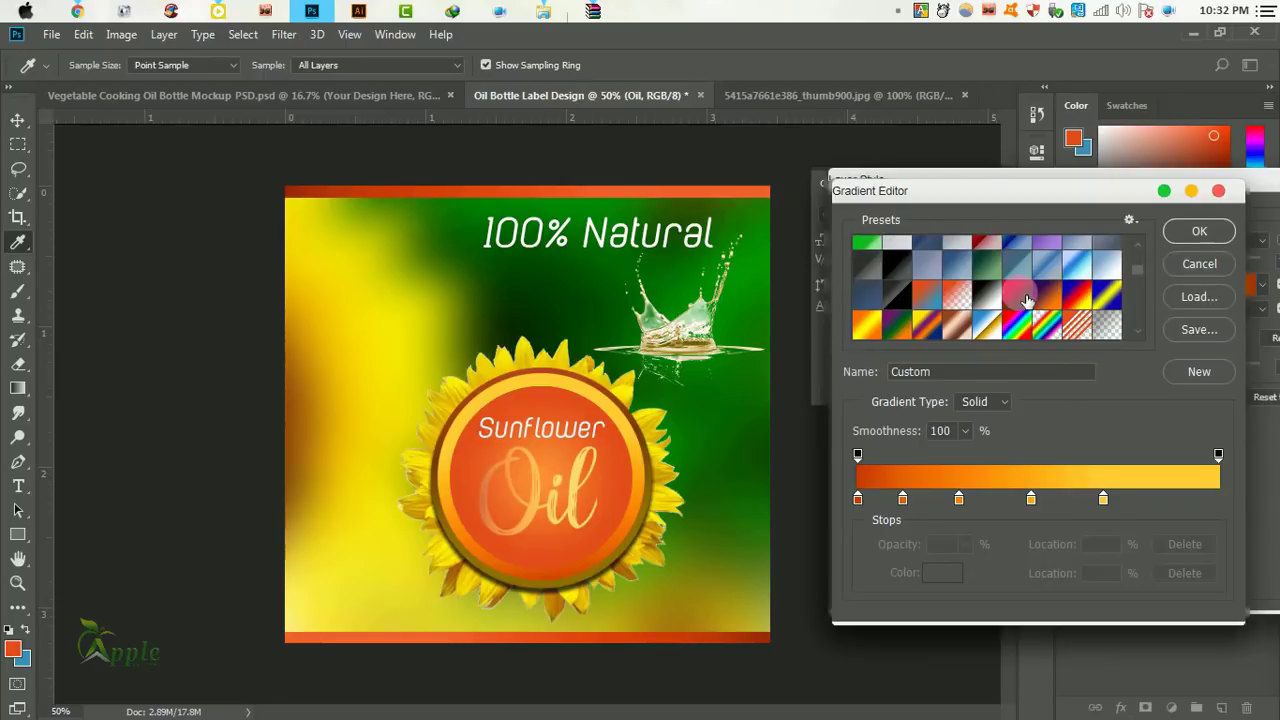
pyautogui.scroll(-2, 1027, 302)
pyautogui.scroll(-2, 1027, 302)
pyautogui.scroll(-2, 1025, 300)
pyautogui.scroll(-2, 1060, 300)
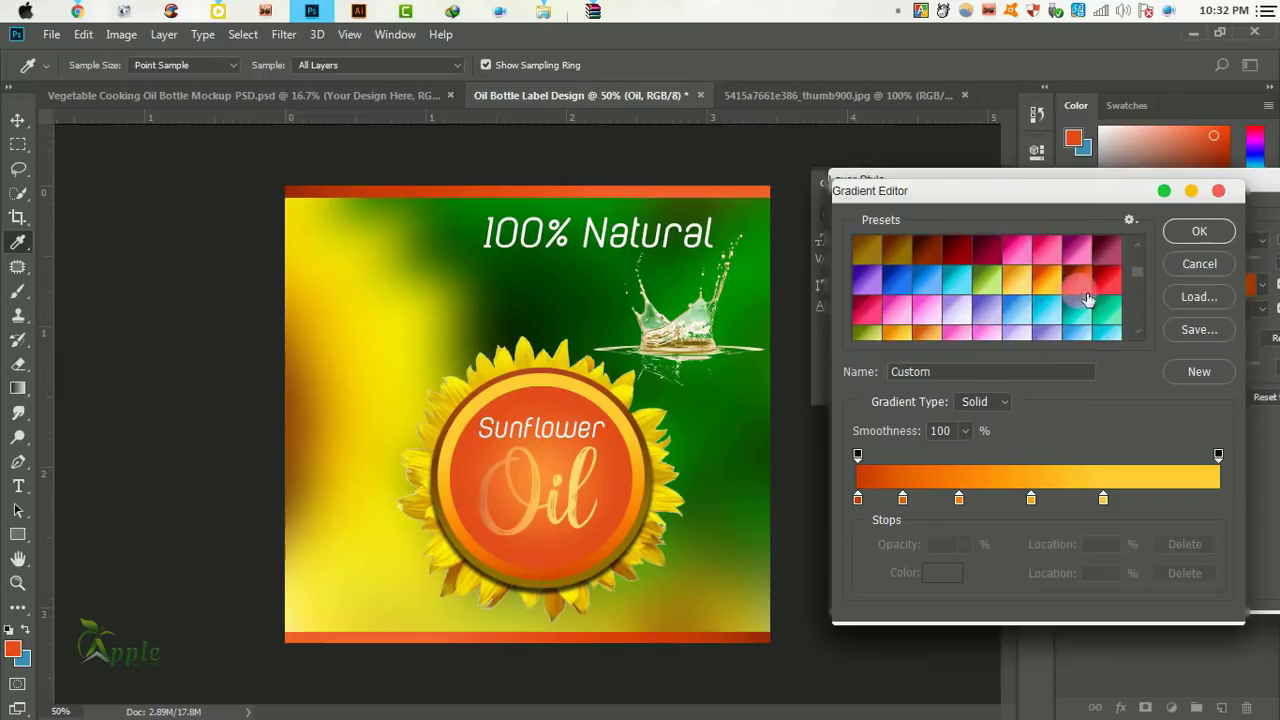
pyautogui.scroll(-2, 1056, 288)
pyautogui.scroll(-2, 1020, 270)
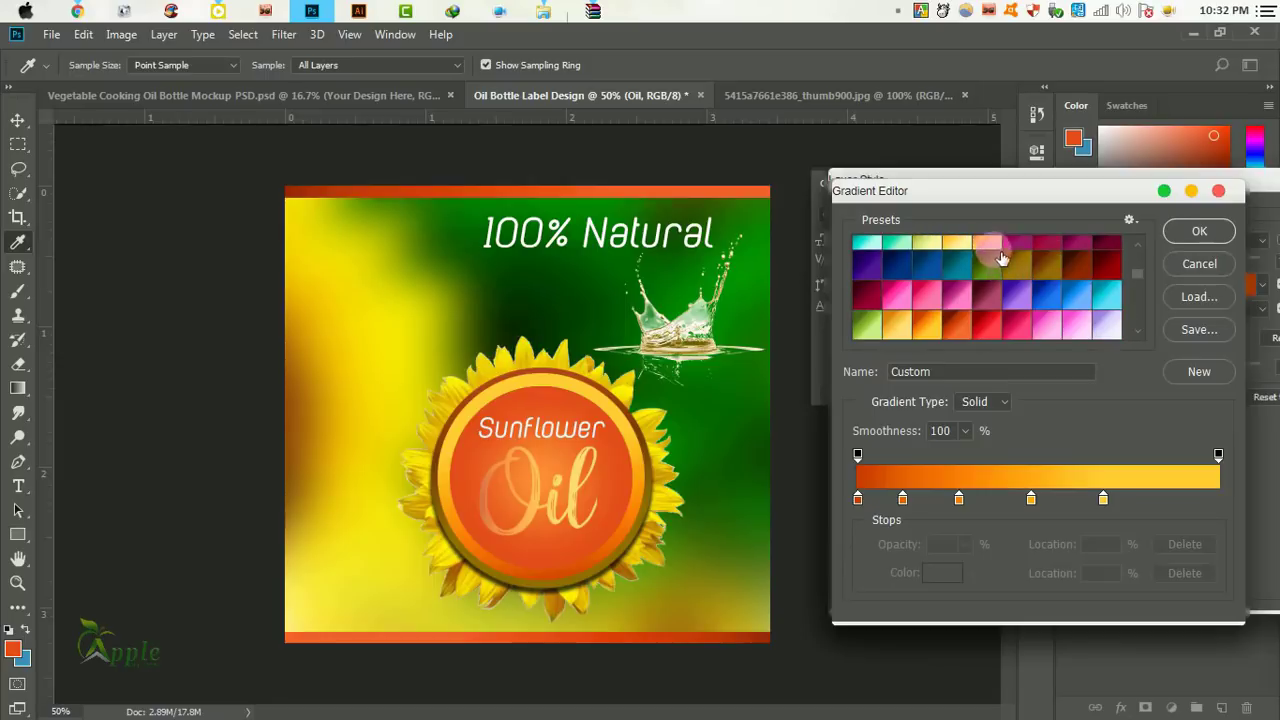
# Compare more orange presets and settle on the orange-yellow gradient for Oil.
pyautogui.click(994, 246)
pyautogui.scroll(-2, 1040, 293)
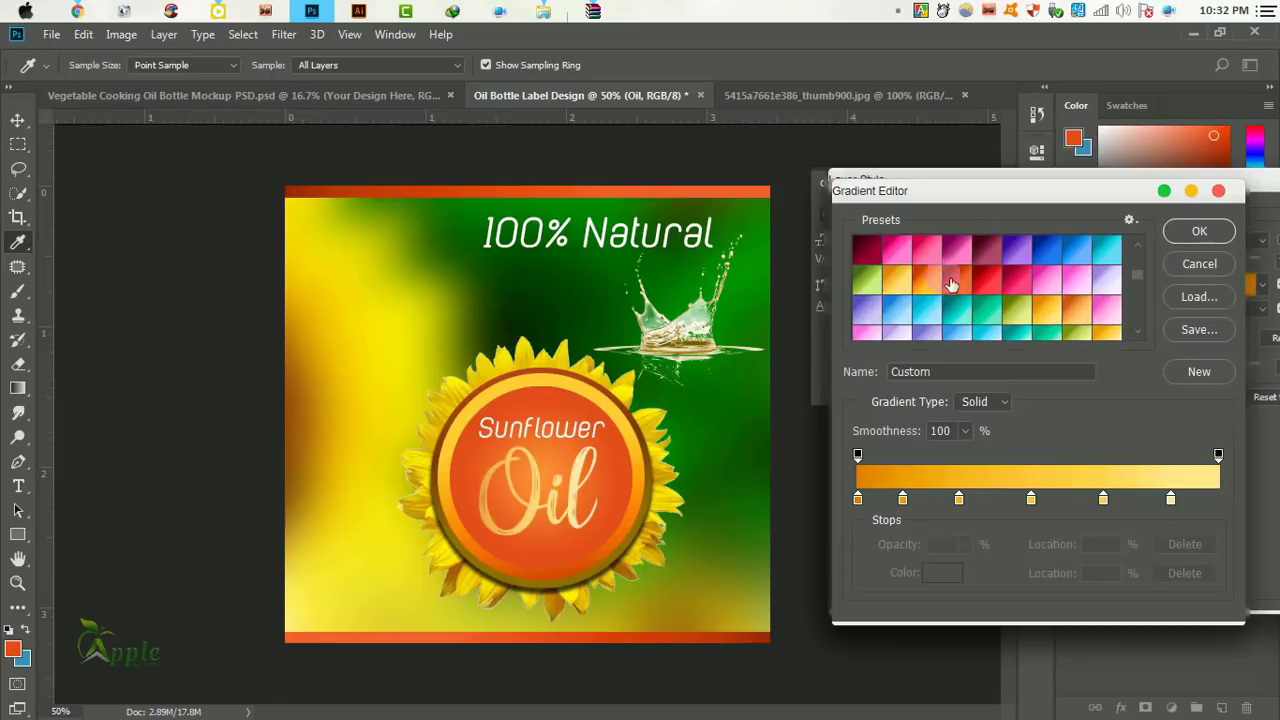
pyautogui.click(951, 285)
pyautogui.scroll(-2, 1040, 300)
pyautogui.scroll(-2, 1071, 306)
pyautogui.scroll(-2, 1094, 309)
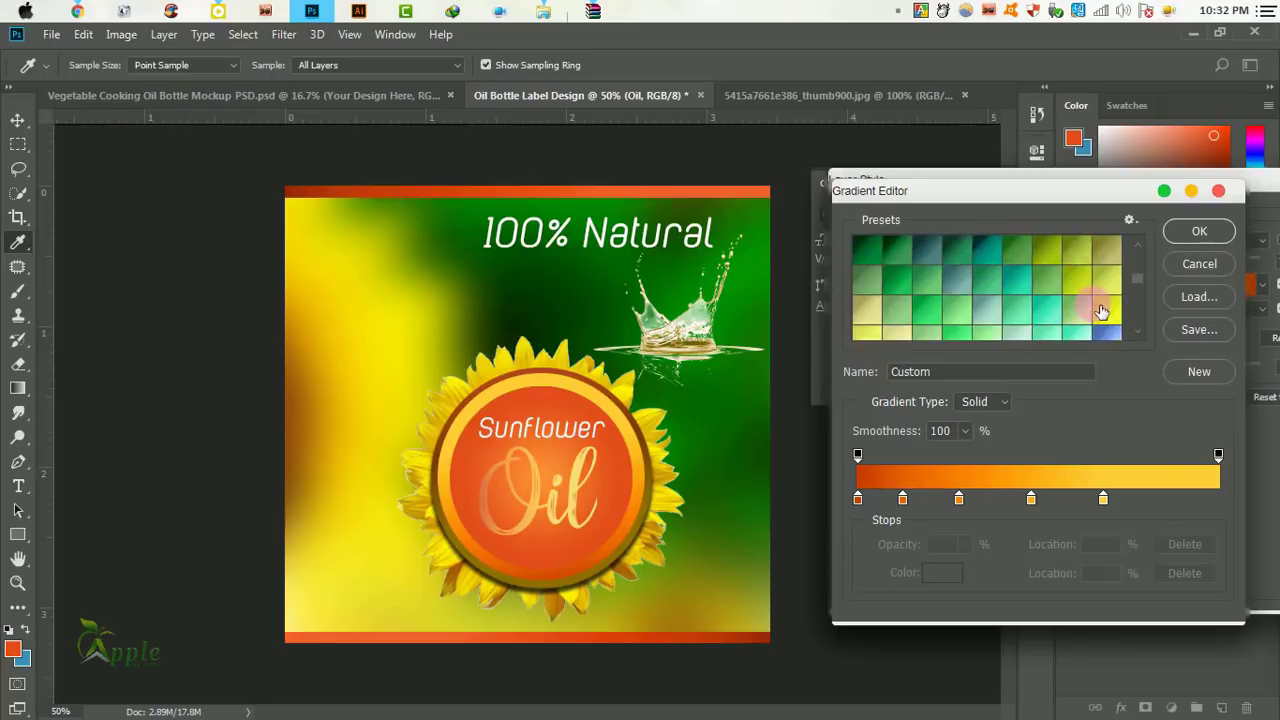
pyautogui.scroll(-2, 1101, 313)
pyautogui.moveTo(1143, 290); pyautogui.dragTo(1137, 335)
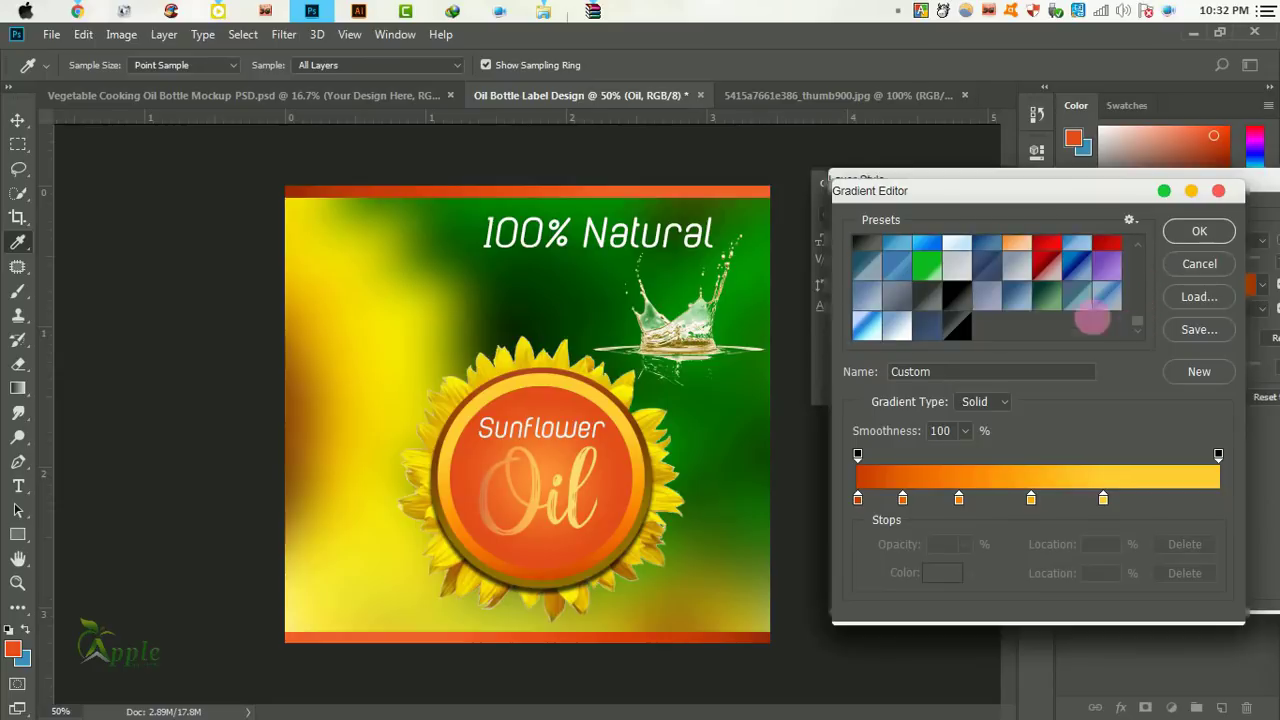
pyautogui.scroll(3, 1095, 310)
pyautogui.scroll(2, 1100, 290)
pyautogui.click(1107, 281)
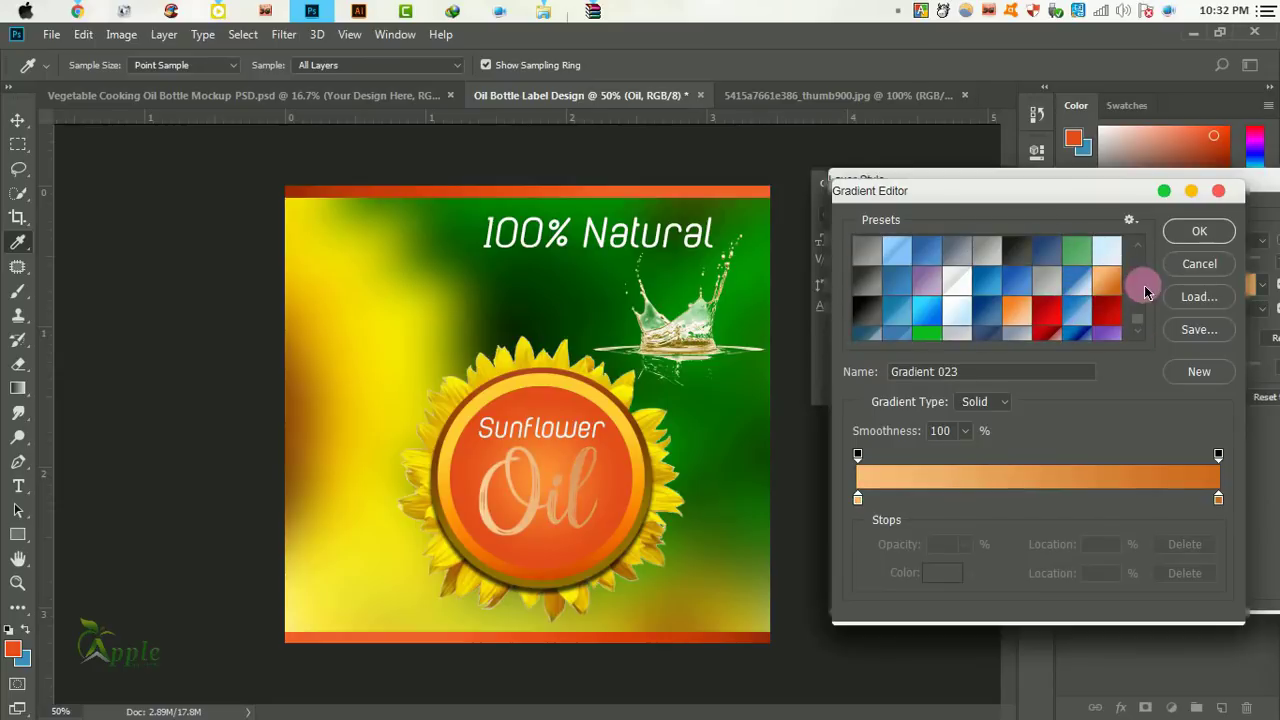
pyautogui.scroll(-3, 1140, 300)
pyautogui.scroll(-3, 1136, 262)
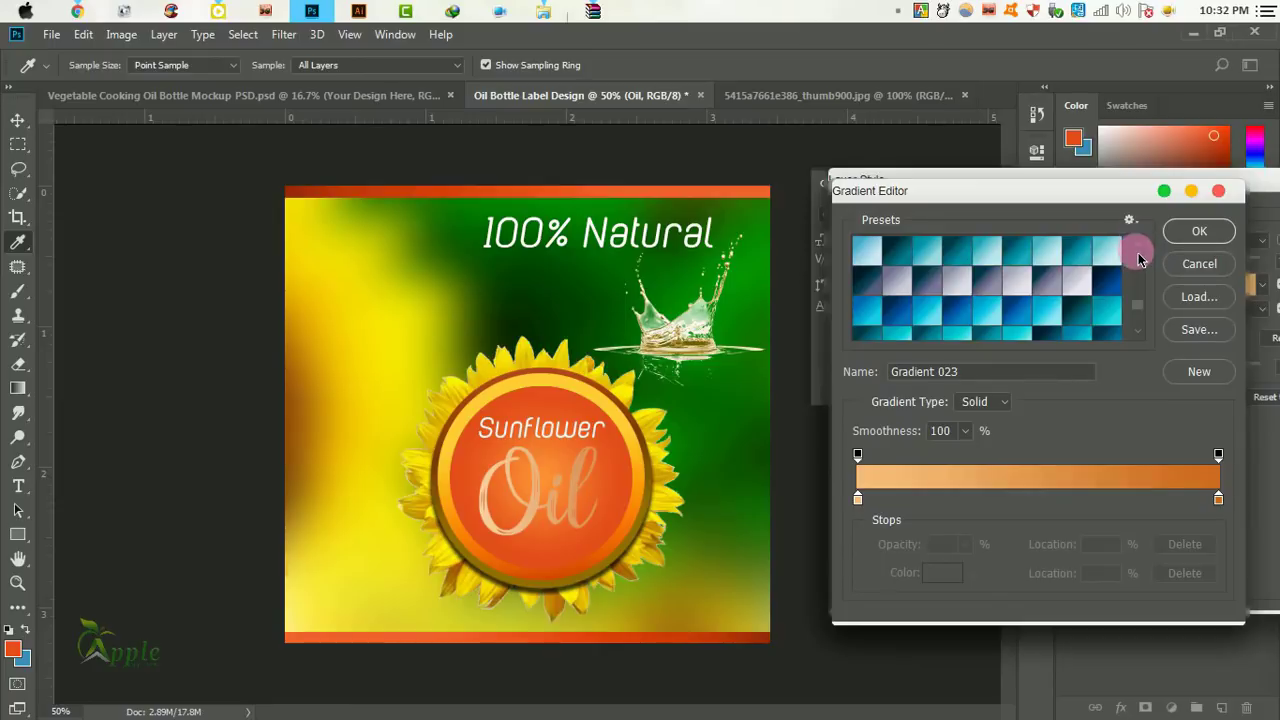
pyautogui.scroll(2, 1138, 258)
pyautogui.scroll(-2, 1140, 257)
pyautogui.scroll(2, 1142, 256)
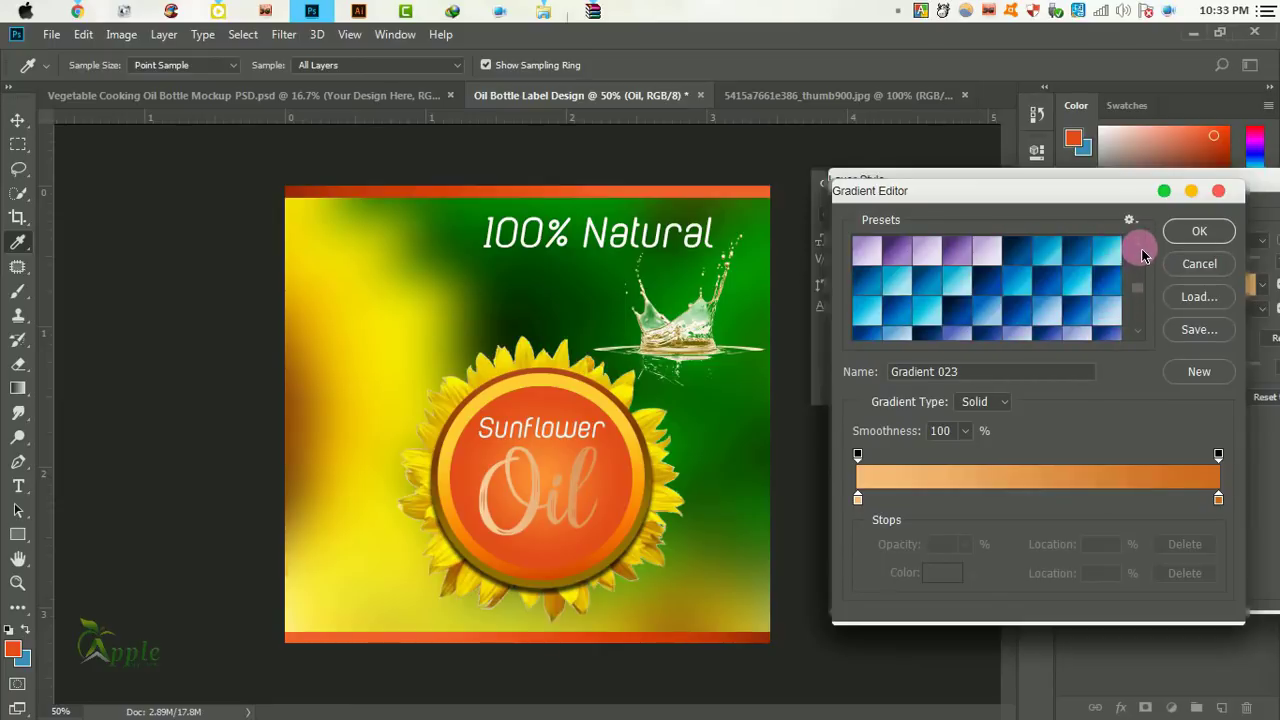
pyautogui.scroll(2, 1142, 290)
pyautogui.scroll(2, 1143, 252)
pyautogui.scroll(2, 1143, 251)
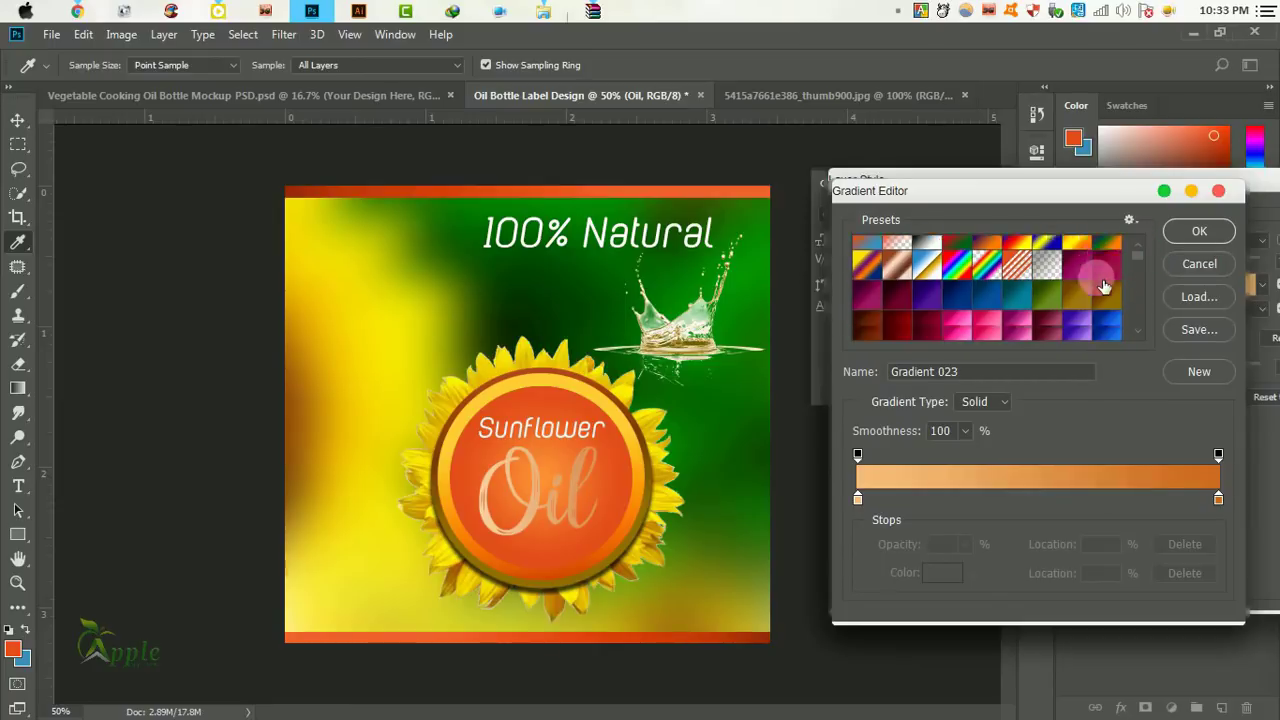
pyautogui.scroll(2, 1143, 251)
pyautogui.scroll(-1, 1043, 308)
pyautogui.click(1025, 316)
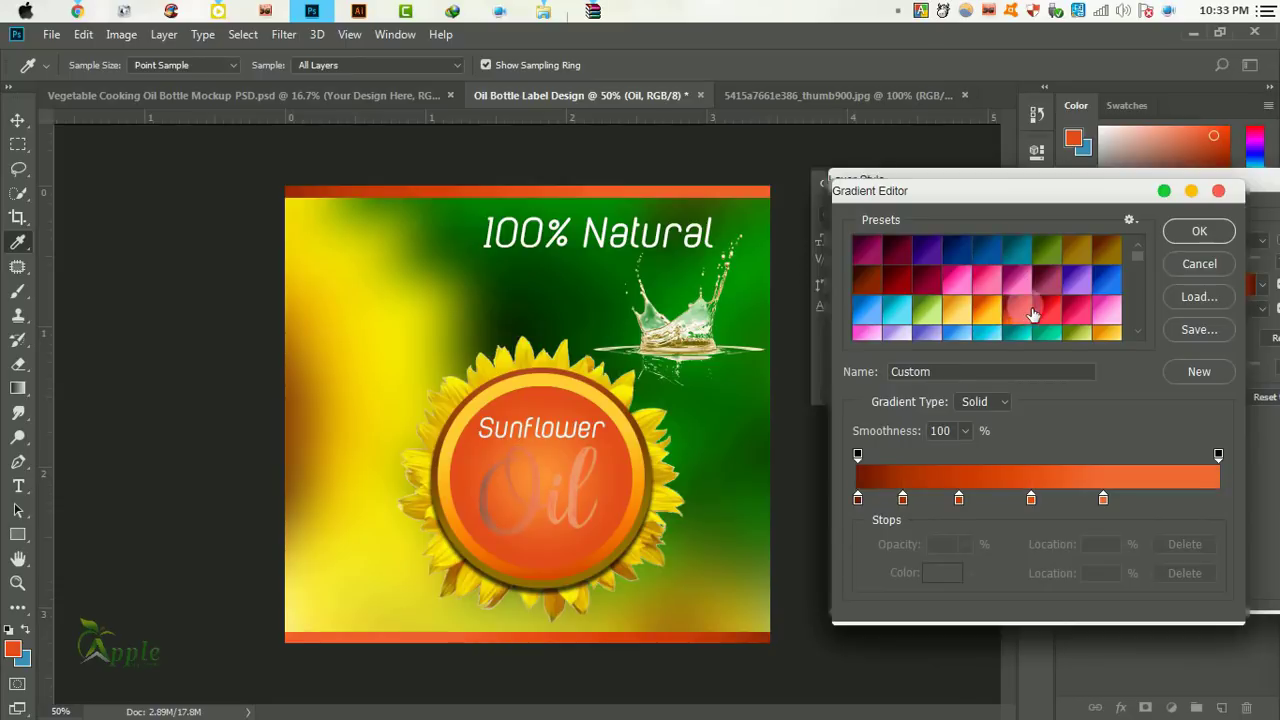
pyautogui.click(1061, 313)
pyautogui.scroll(-1, 1045, 296)
pyautogui.click(1108, 300)
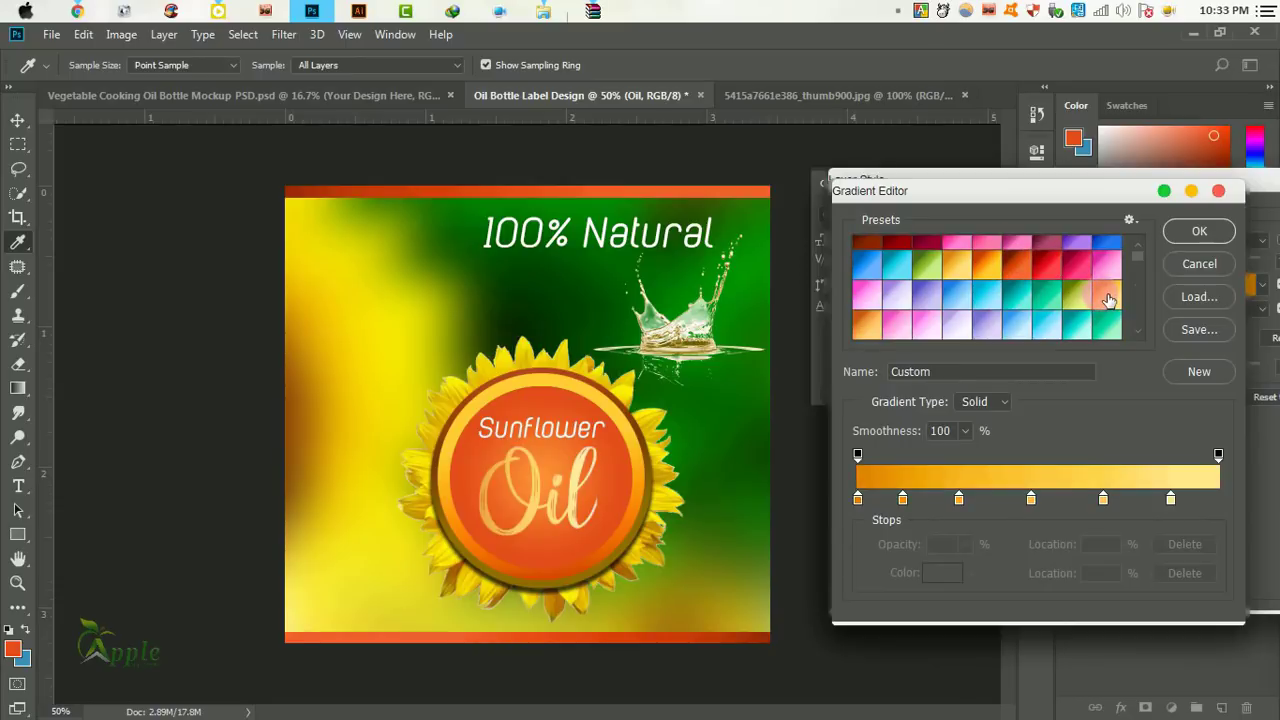
pyautogui.click(1205, 232)
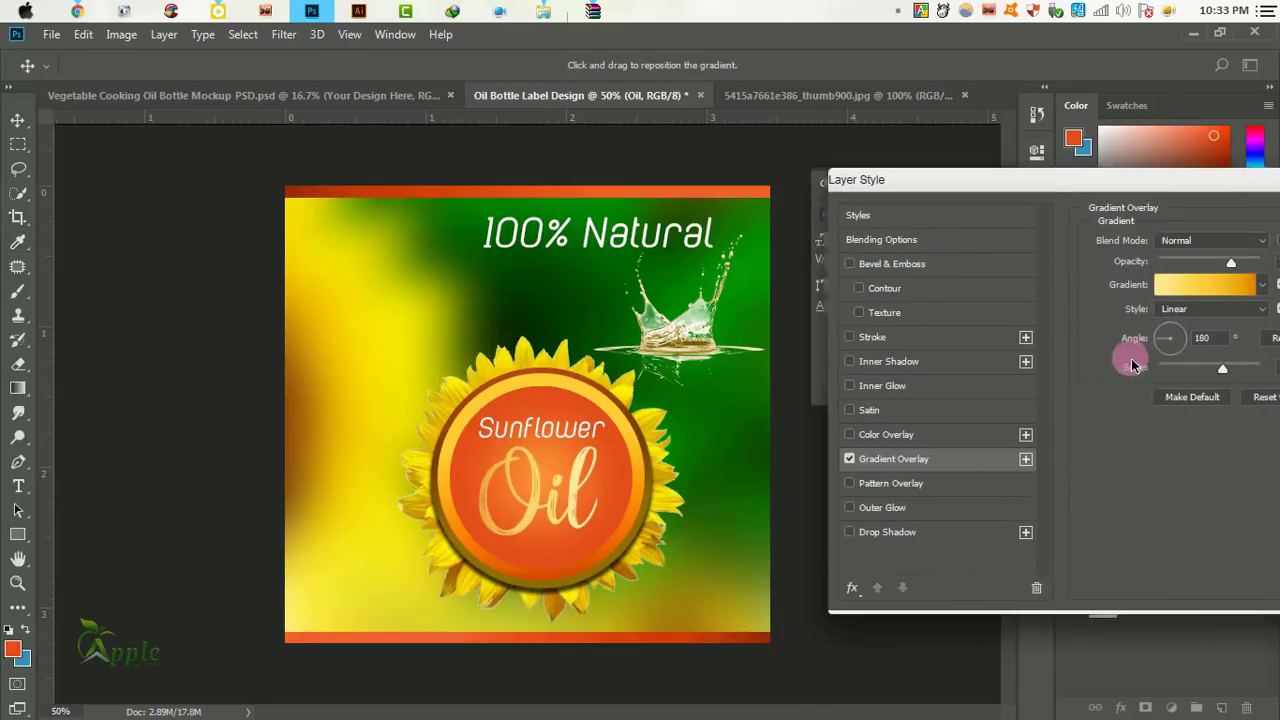
# Enlarge the gradient scale, add a Drop Shadow, apply the styles, and collapse the Character panel.
pyautogui.click(1226, 264)
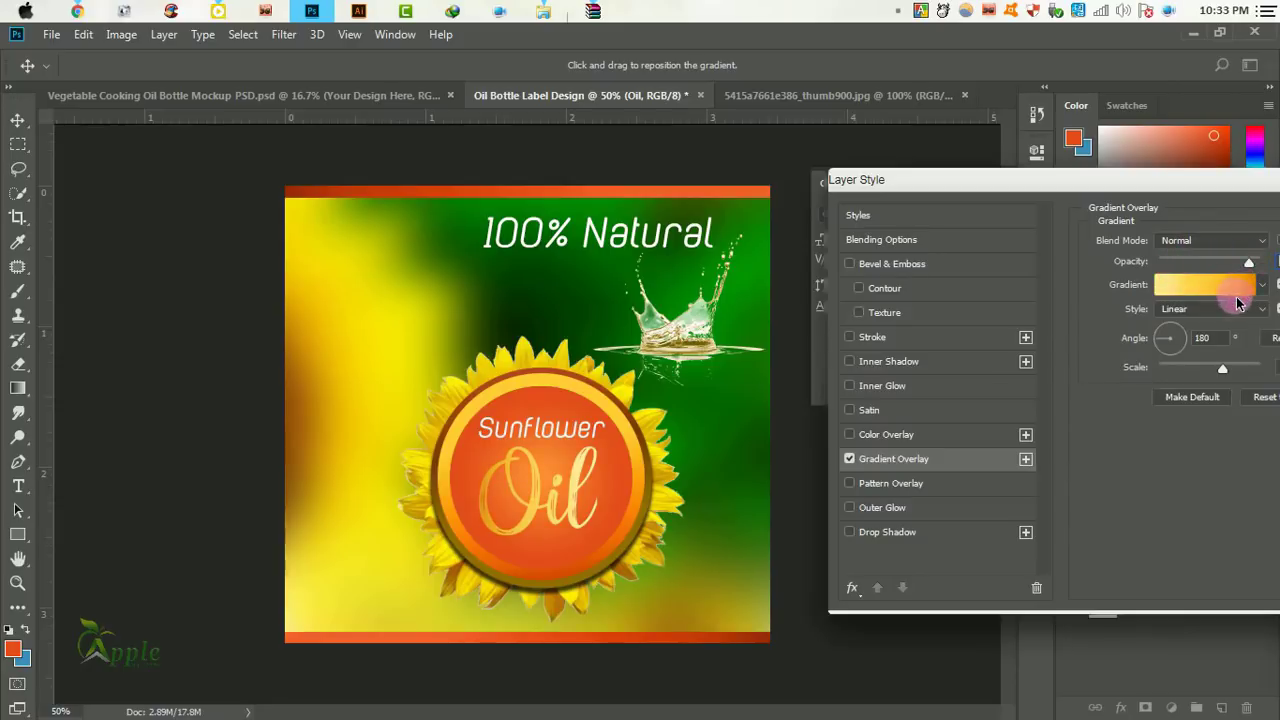
pyautogui.moveTo(1251, 372); pyautogui.dragTo(1163, 362)
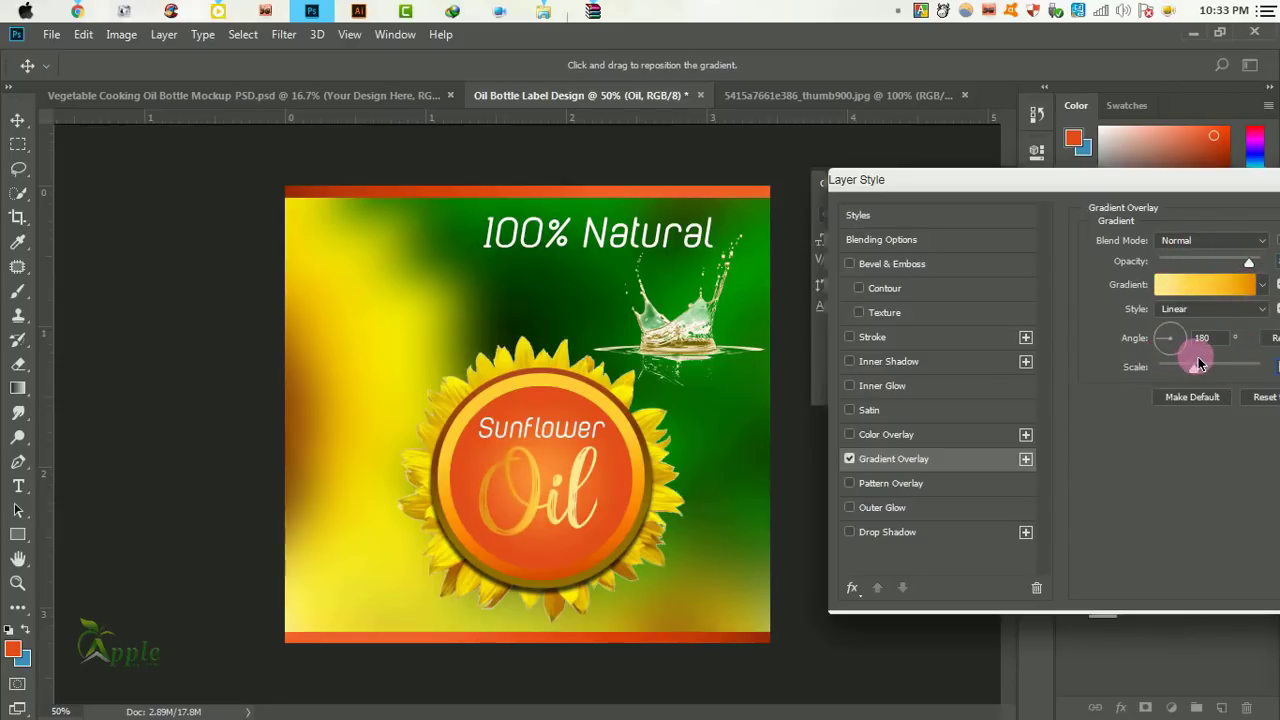
pyautogui.click(863, 508)
pyautogui.click(873, 540)
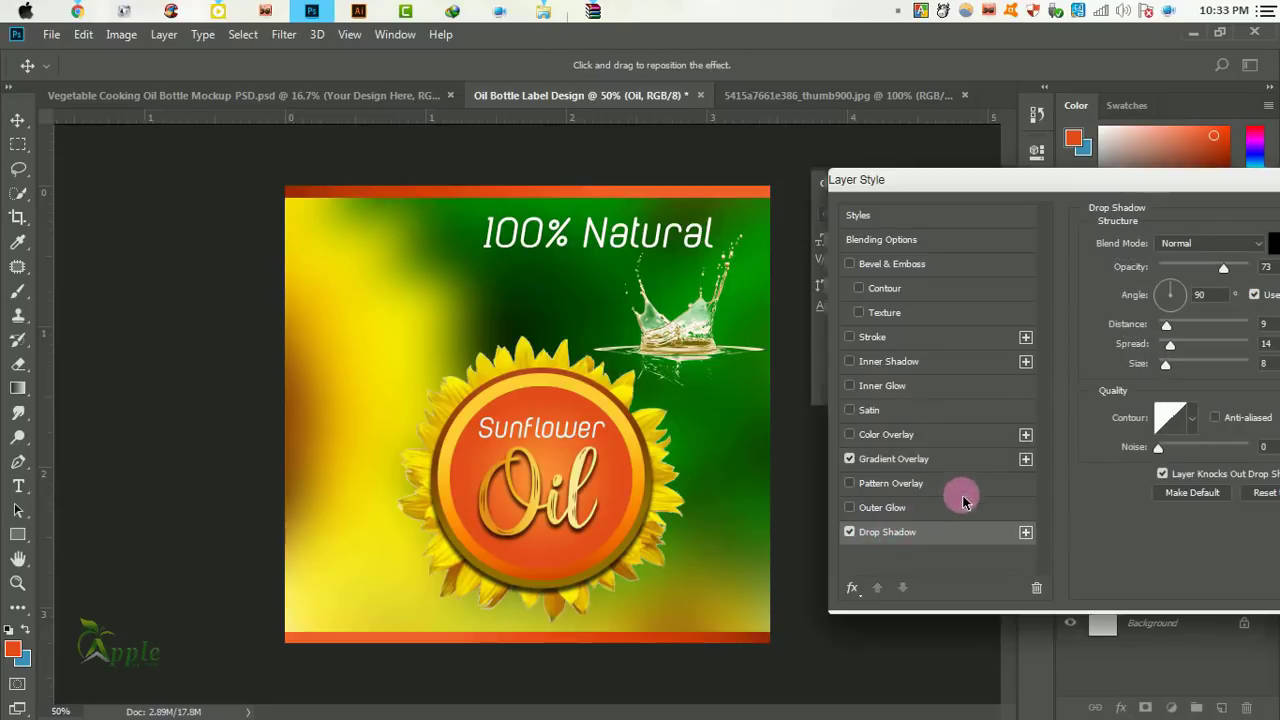
pyautogui.moveTo(1082, 225); pyautogui.dragTo(682, 321)
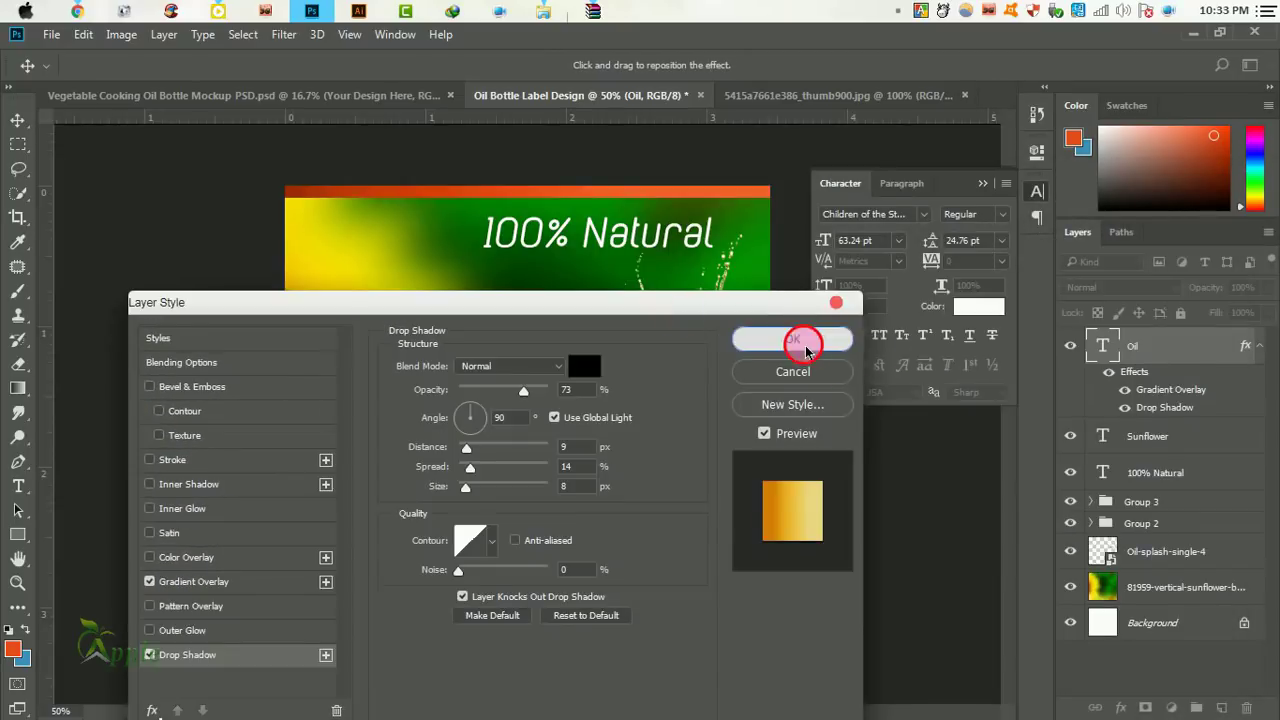
pyautogui.click(793, 338)
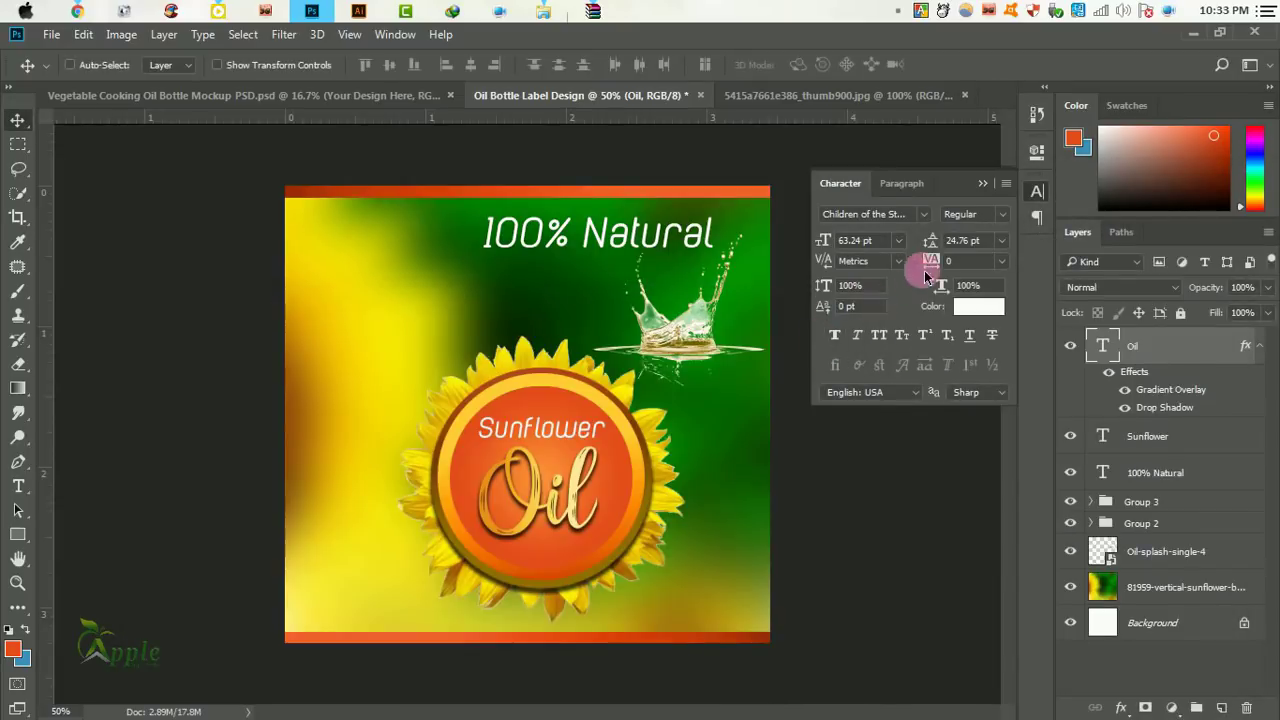
pyautogui.click(989, 188)
pyautogui.press('ctrl')
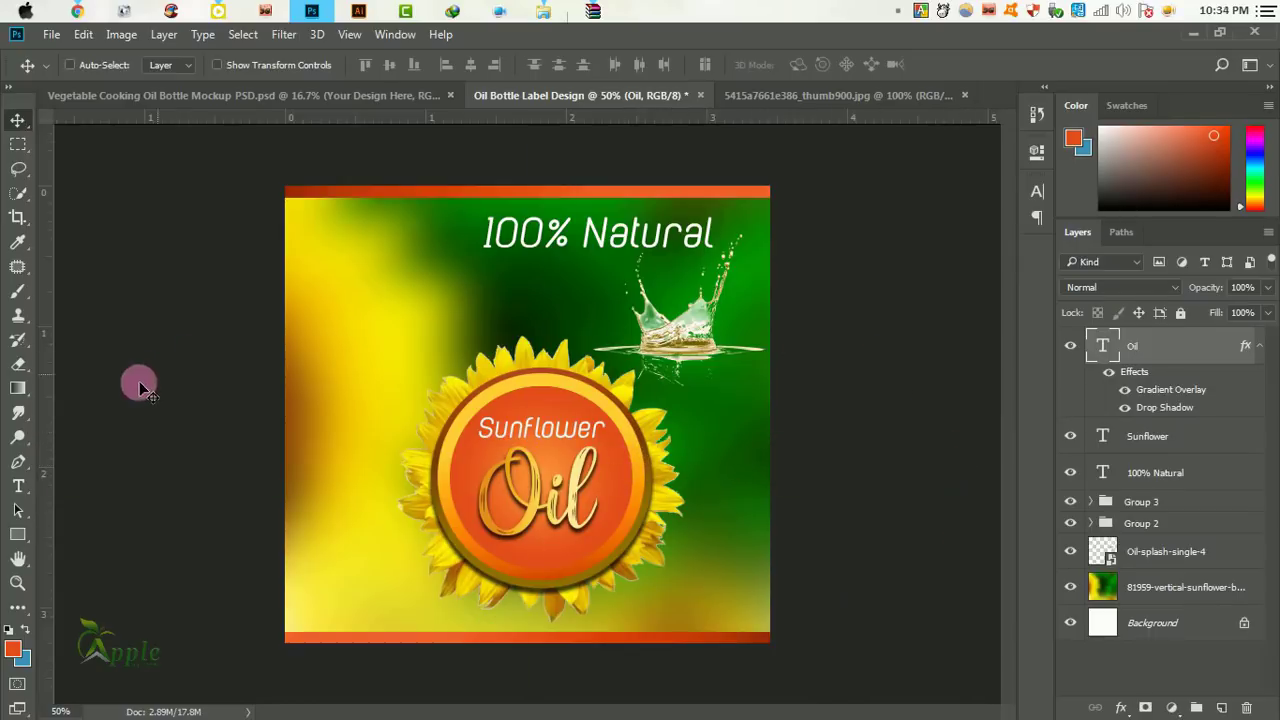
# Place vertical guides on the label's left and right edges, then zoom out.
pyautogui.moveTo(45, 392)
pyautogui.mouseDown()
pyautogui.moveTo(277, 420)
pyautogui.moveTo(285, 410)
pyautogui.mouseUp()
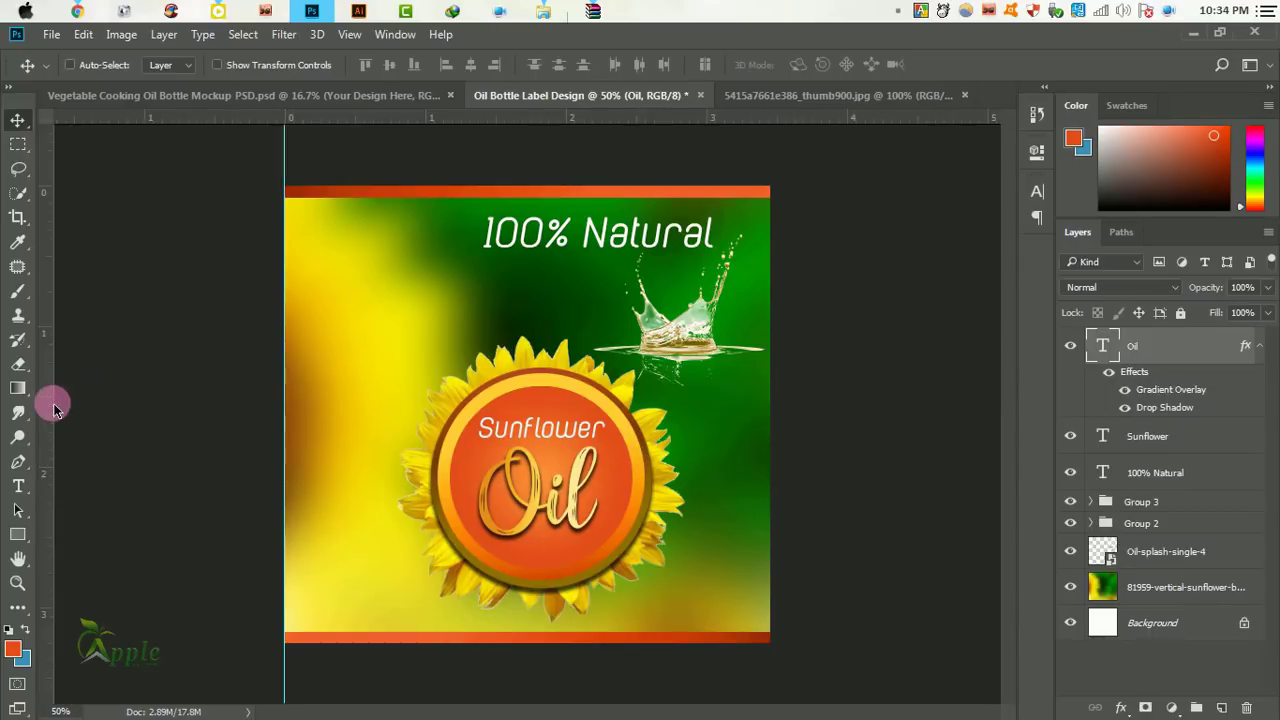
pyautogui.moveTo(55, 408); pyautogui.dragTo(769, 415)
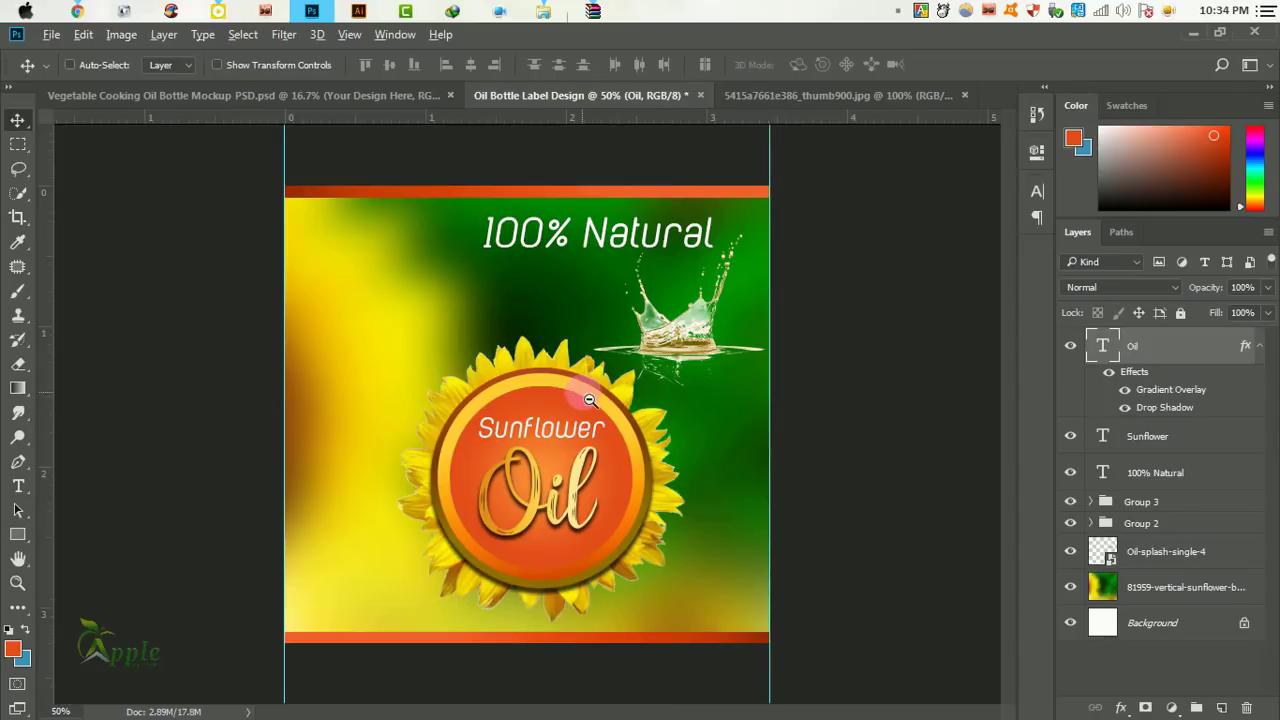
pyautogui.keyDown('alt'); pyautogui.click(541, 385); pyautogui.keyUp('alt')
# Extend the canvas outward on both sides with the Crop tool and commit.
pyautogui.click(18, 222)
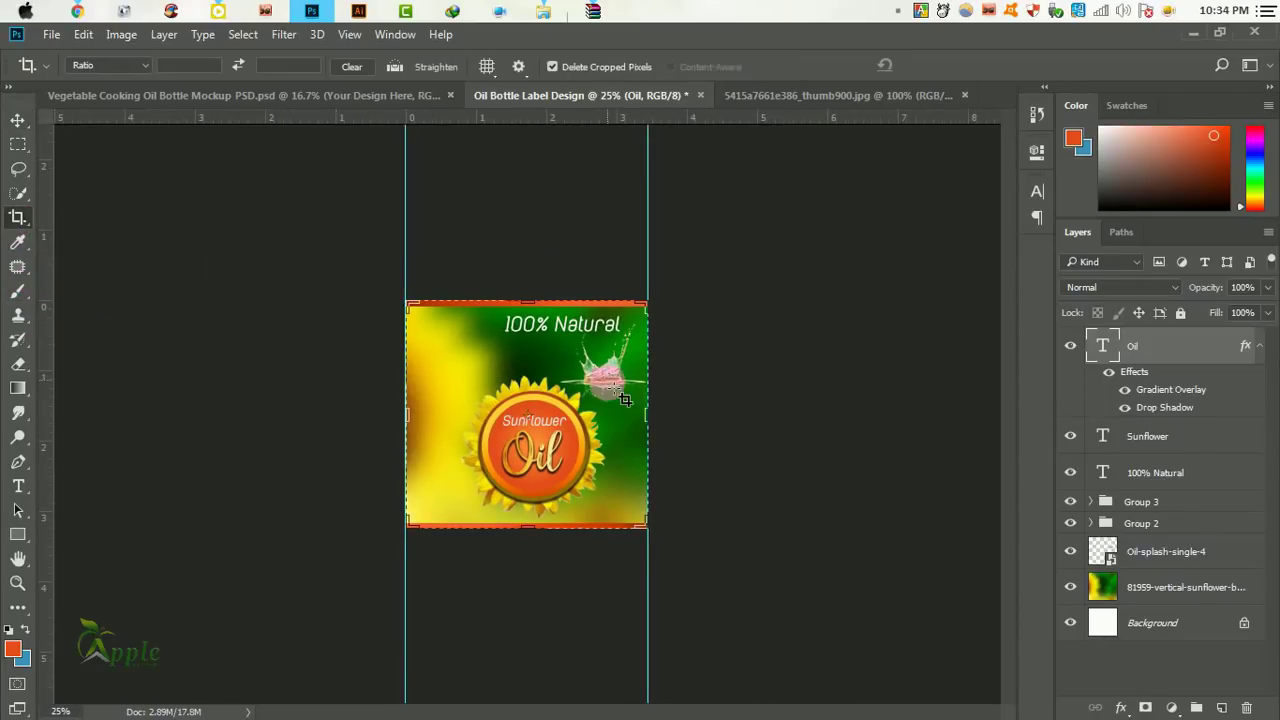
pyautogui.moveTo(650, 410); pyautogui.dragTo(771, 405)
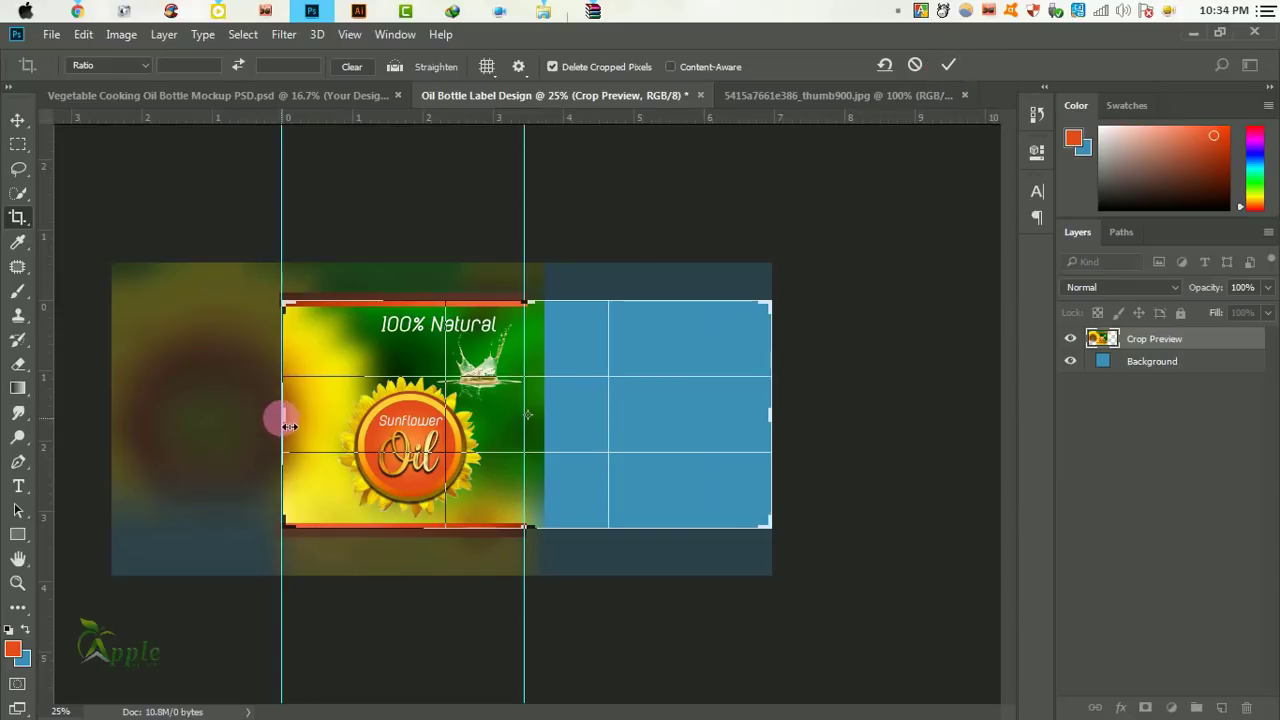
pyautogui.moveTo(288, 426); pyautogui.dragTo(160, 426)
pyautogui.click(950, 66)
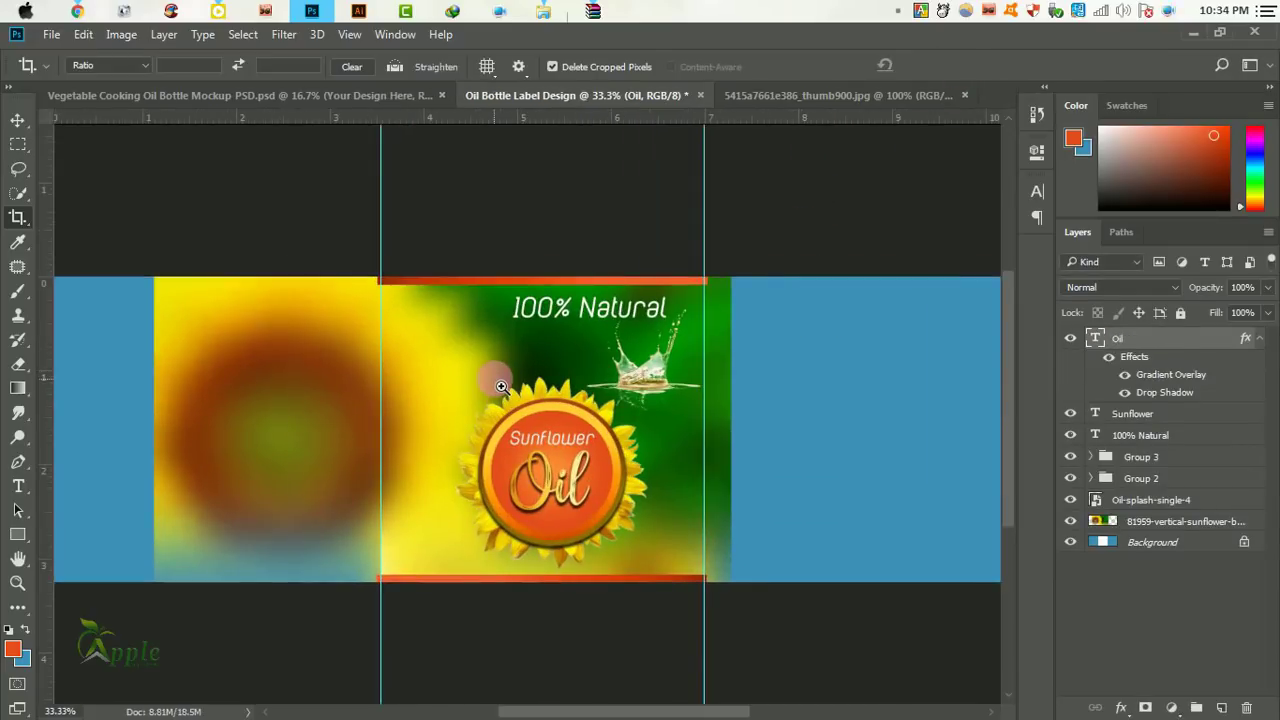
pyautogui.click(16, 120)
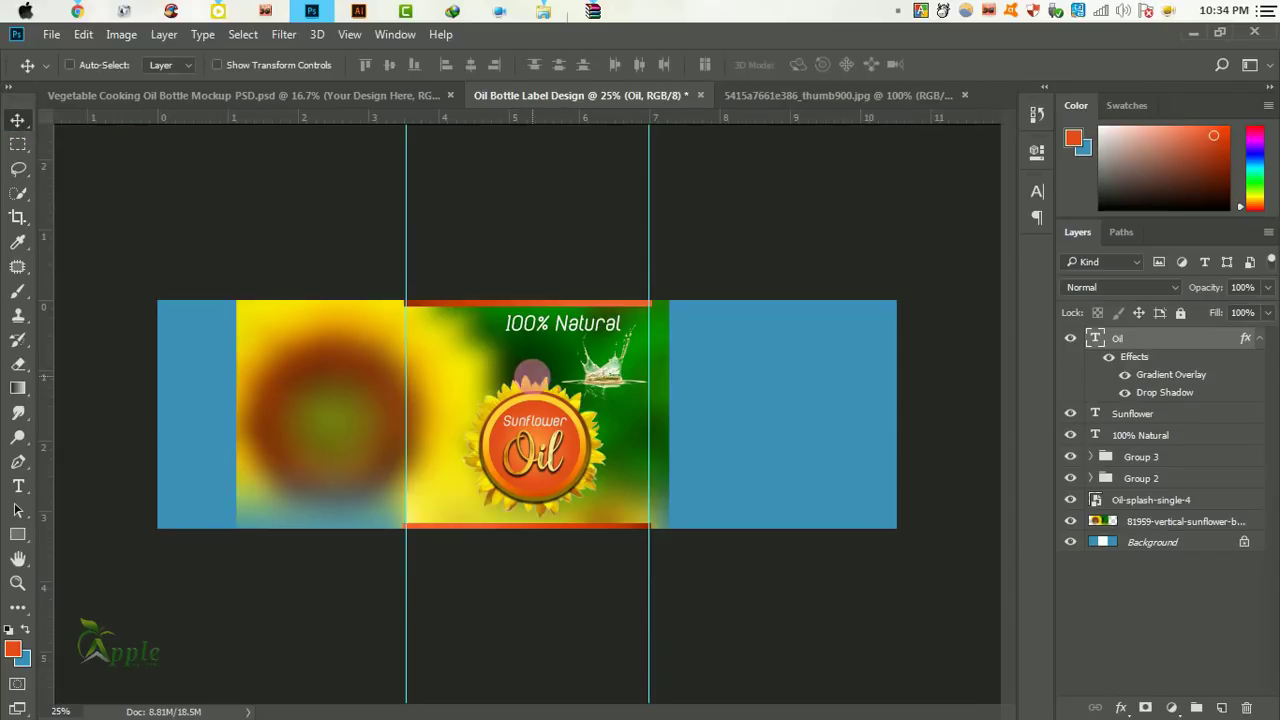
# Group the layers from Oil down to Oil-splash-single-4 into a group named P1.
pyautogui.scroll(1, 532, 375)
pyautogui.scroll(-1, 653, 388)
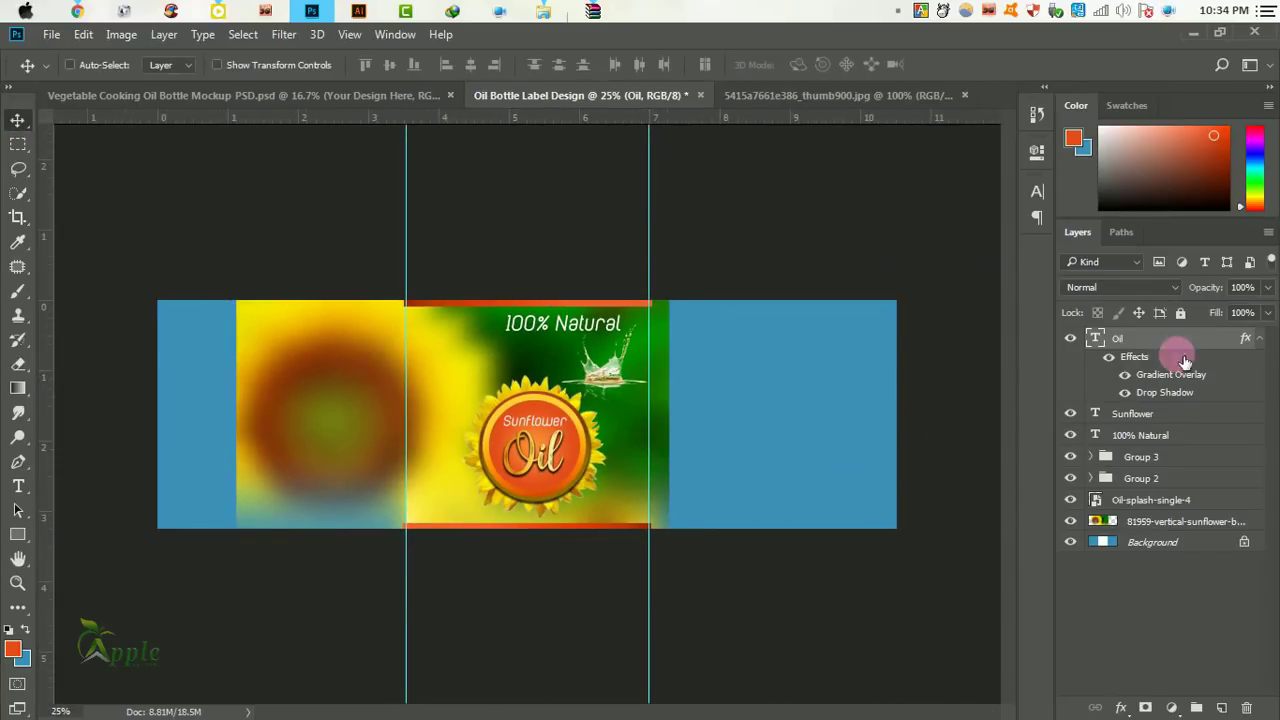
pyautogui.click(1263, 341)
pyautogui.moveTo(1168, 370); pyautogui.dragTo(1166, 472)
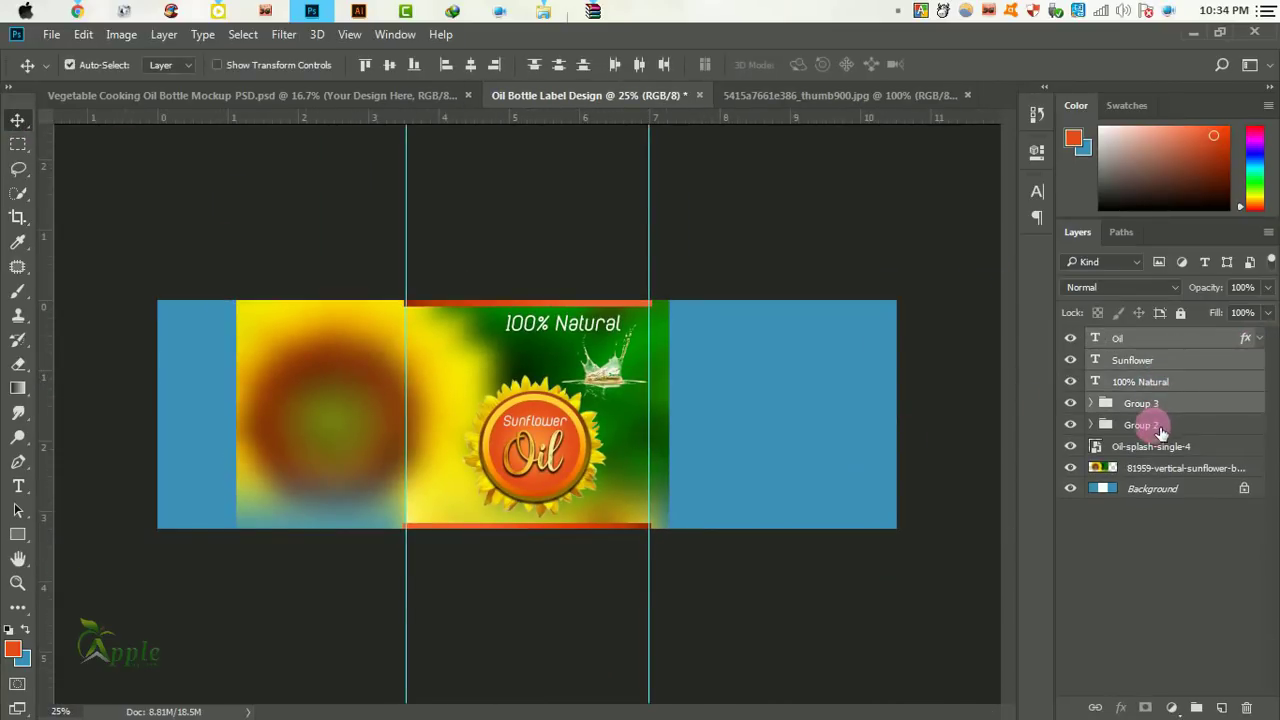
pyautogui.click(1194, 700)
pyautogui.write('P1')
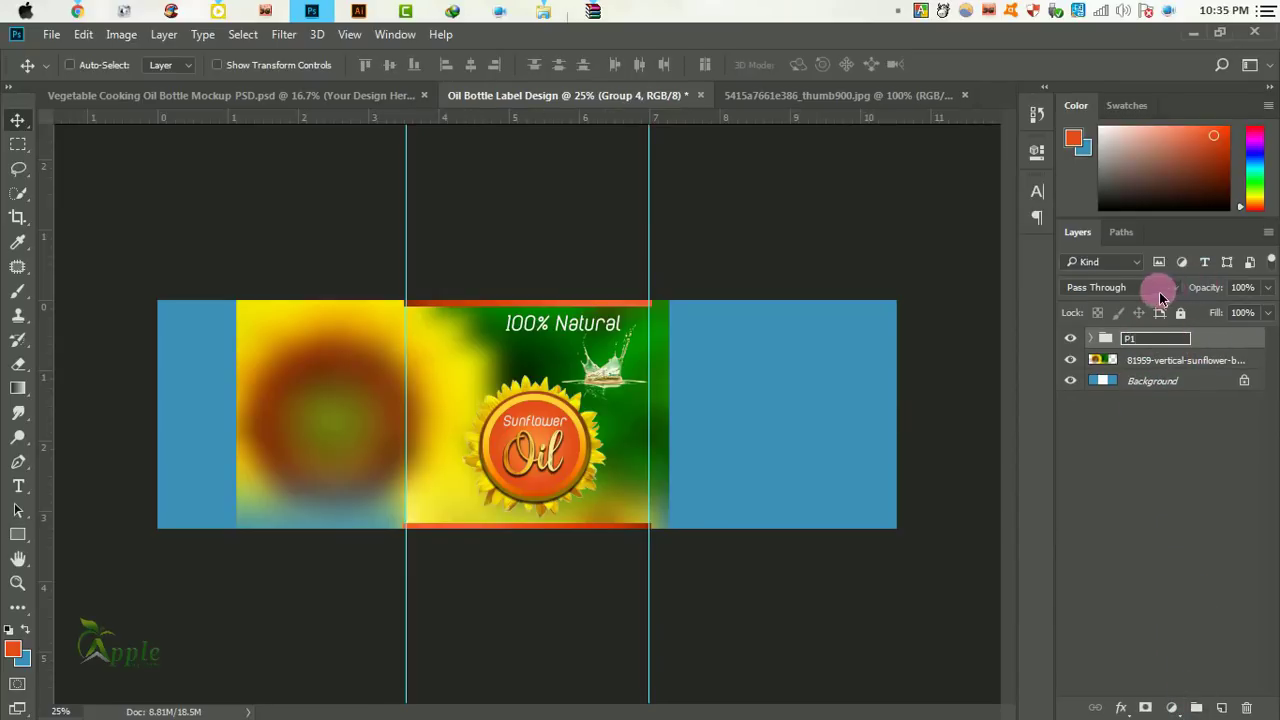
pyautogui.click(1150, 343)
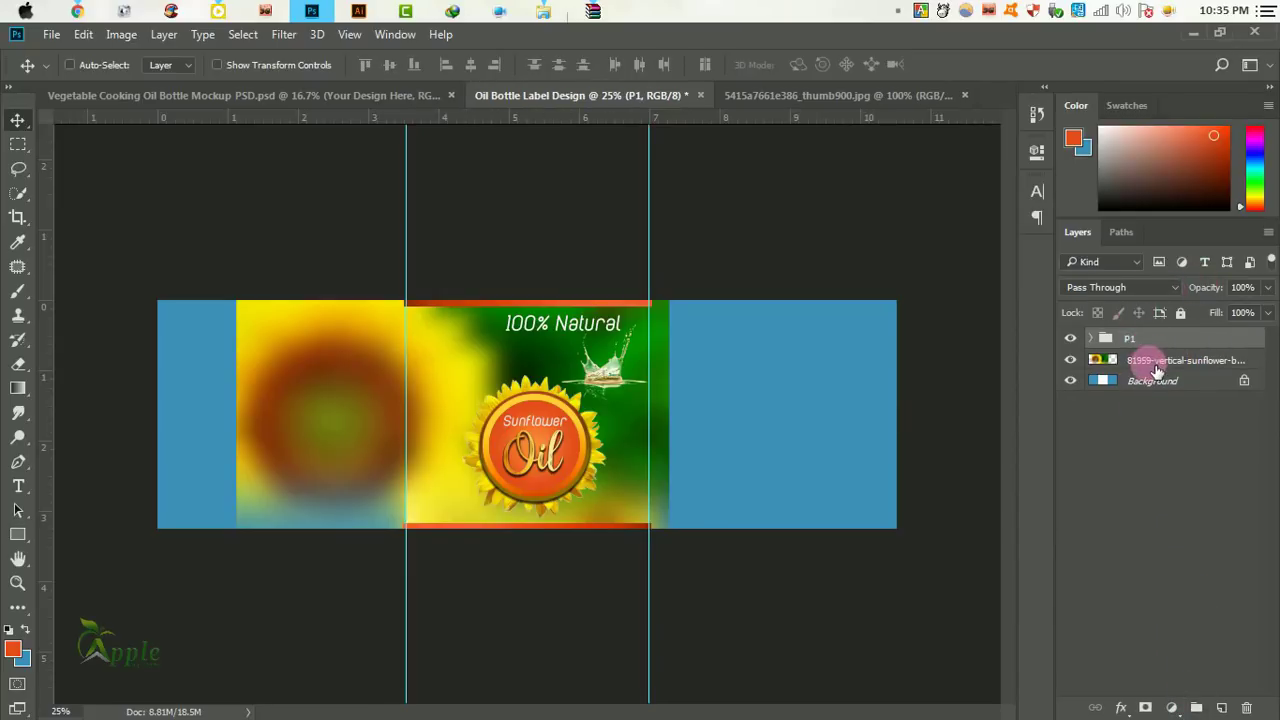
# Duplicate the sunflower background into the right extension and flip the copy horizontally.
pyautogui.click(1158, 369)
pyautogui.moveTo(455, 366); pyautogui.dragTo(930, 390)
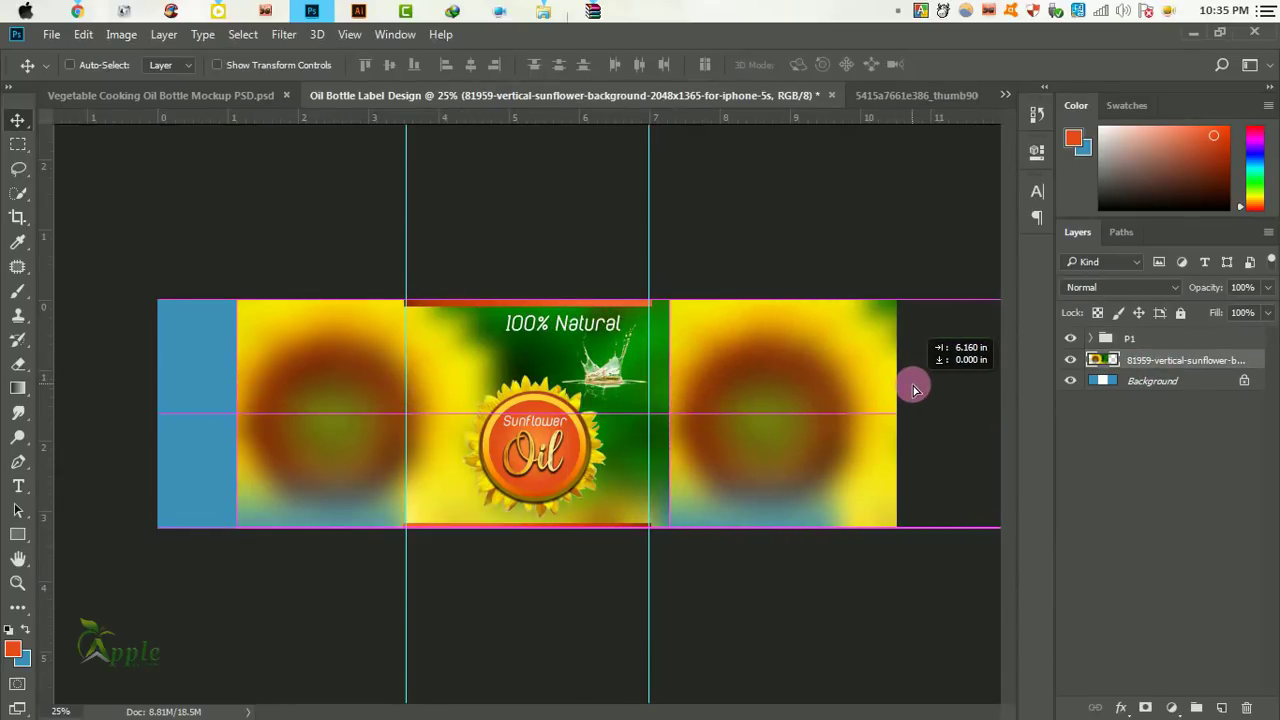
pyautogui.moveTo(930, 390); pyautogui.dragTo(914, 383)
pyautogui.moveTo(1140, 364); pyautogui.dragTo(1180, 392)
pyautogui.hotkey('ctrl', 't')
pyautogui.rightClick(806, 400)
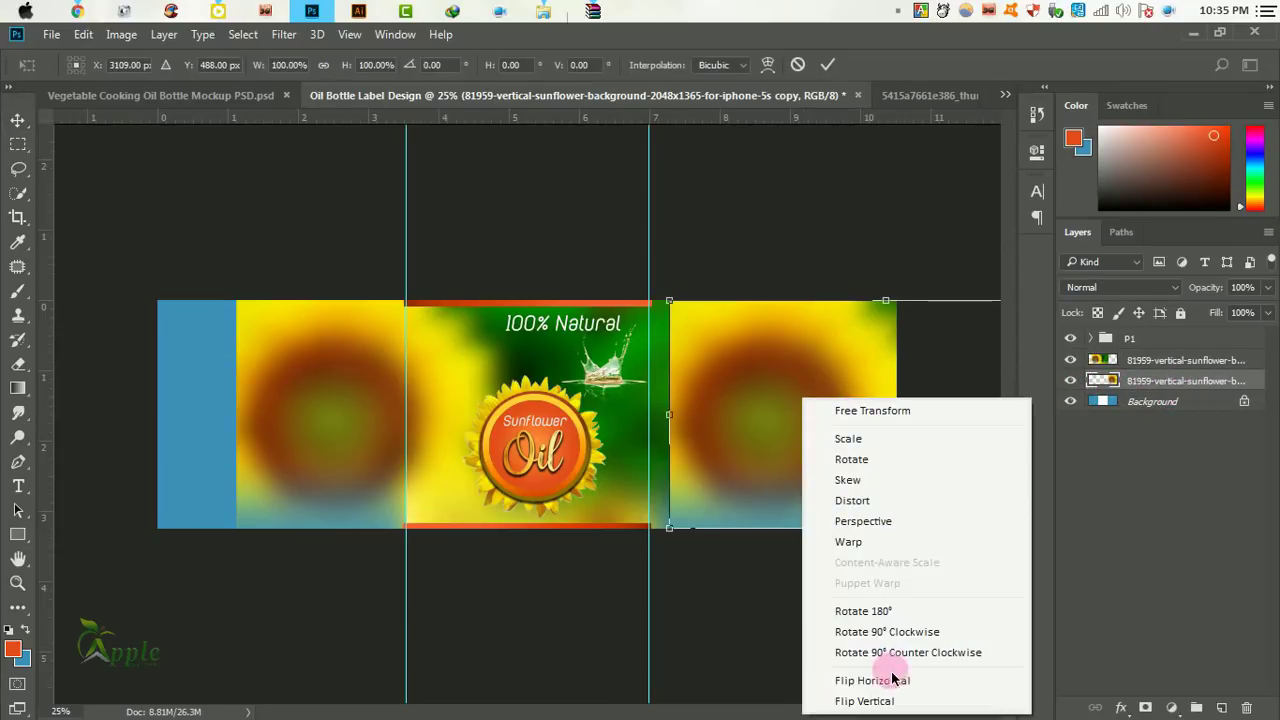
pyautogui.click(889, 683)
pyautogui.click(829, 65)
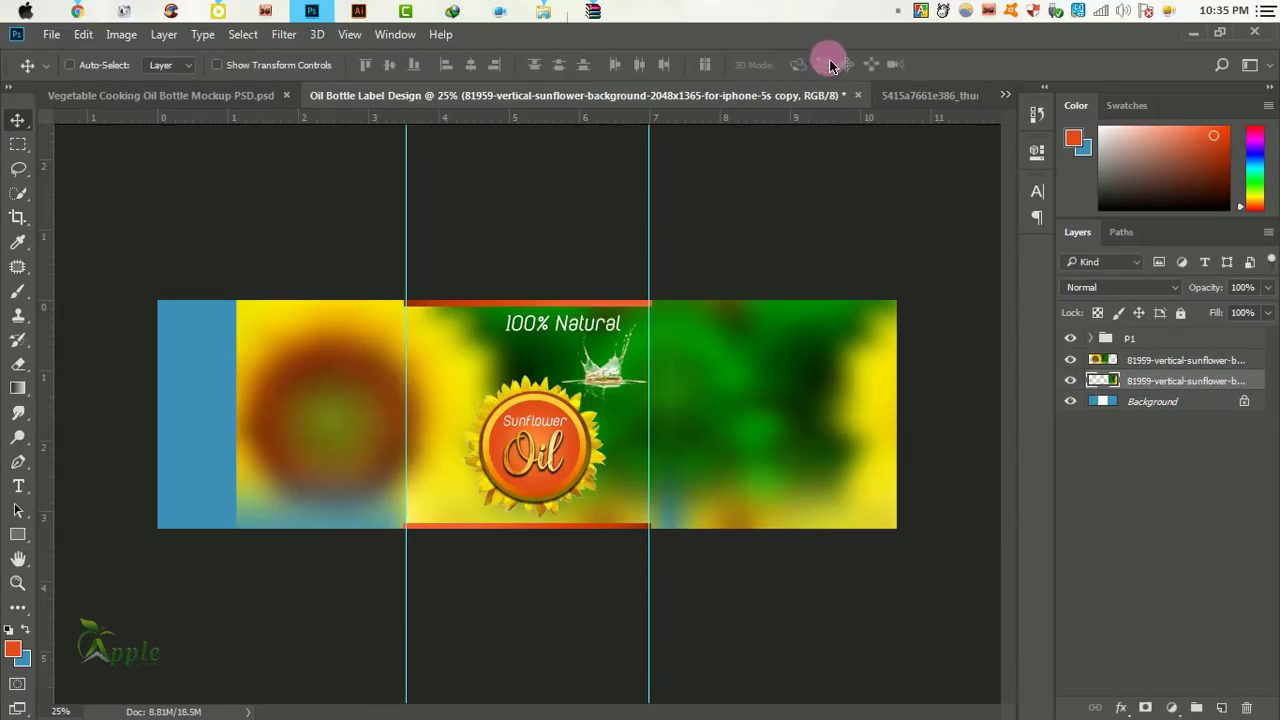
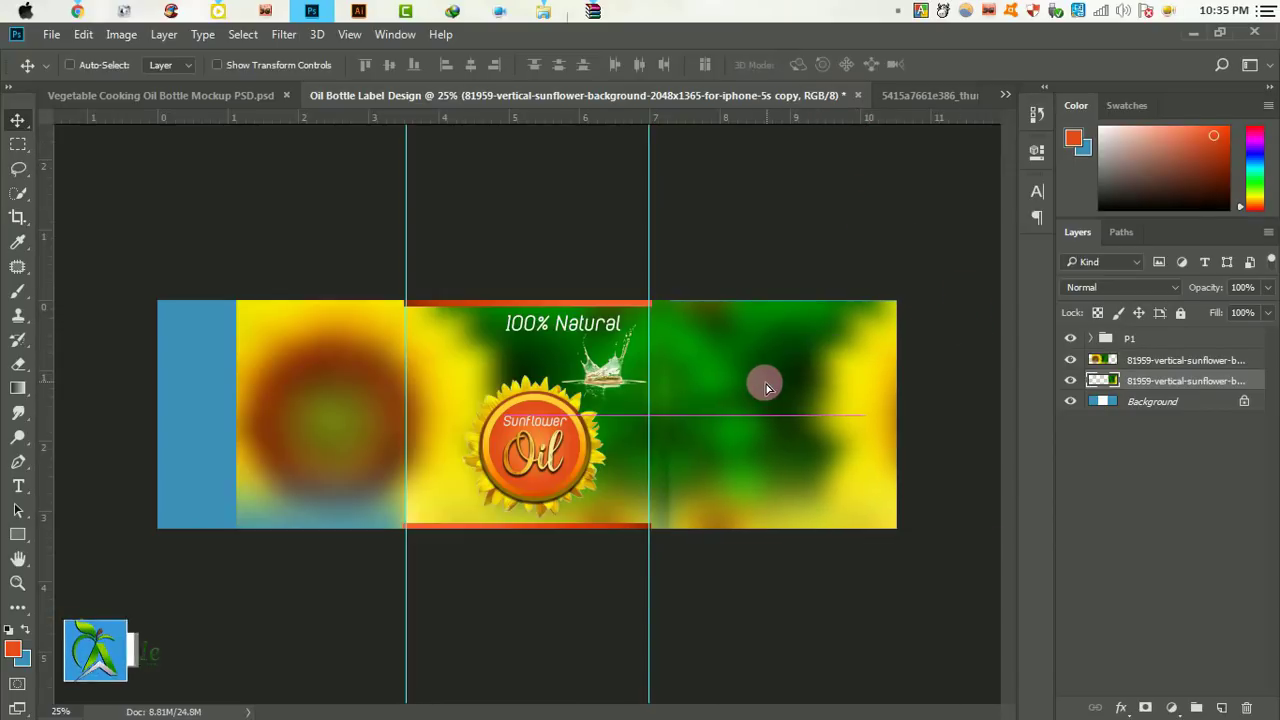
# Erase part of the right sunflower image on the top sunflower layer.
pyautogui.keyDown('ctrl'); pyautogui.click(680, 368); pyautogui.keyUp('ctrl')
pyautogui.click(1168, 361)
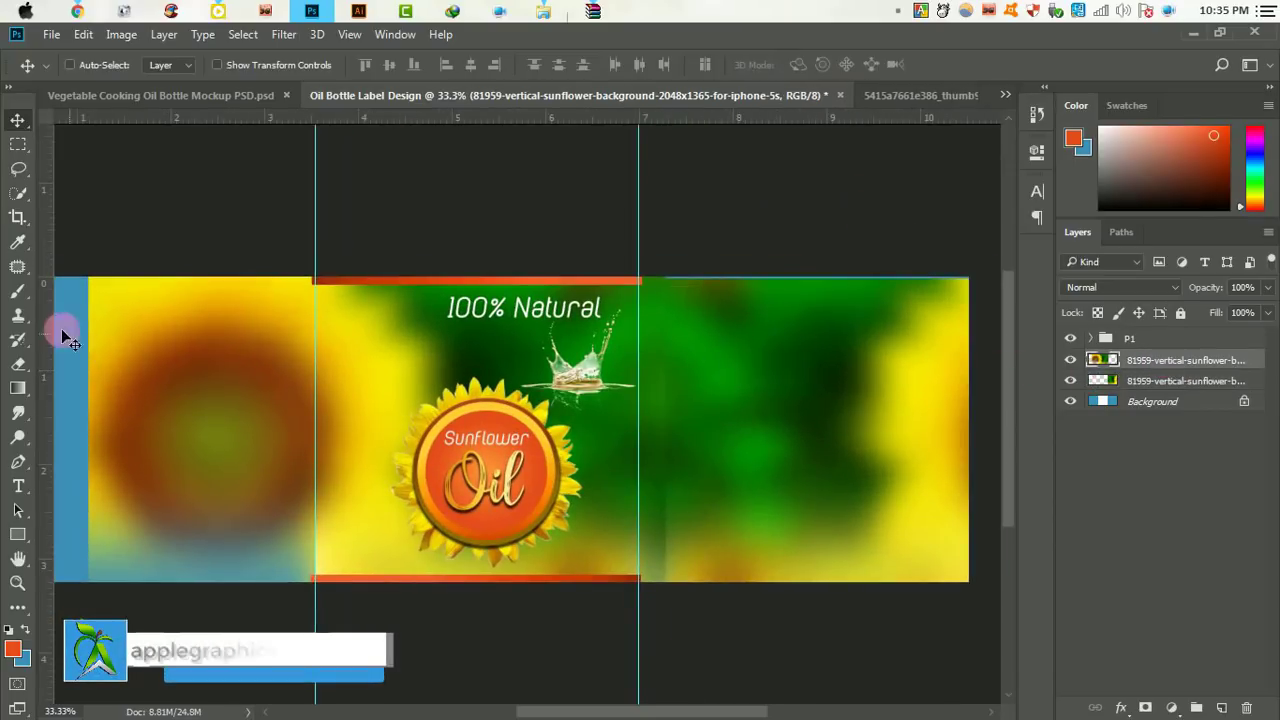
pyautogui.click(18, 364)
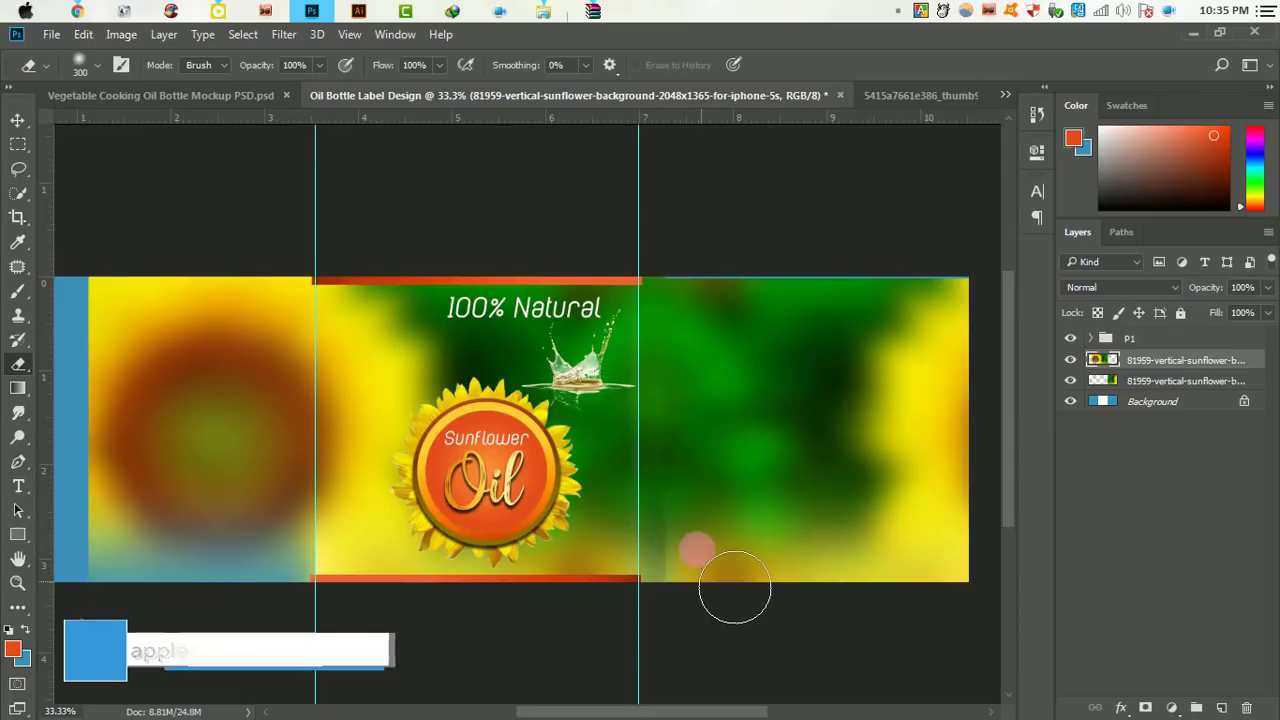
pyautogui.moveTo(734, 587); pyautogui.dragTo(740, 620)
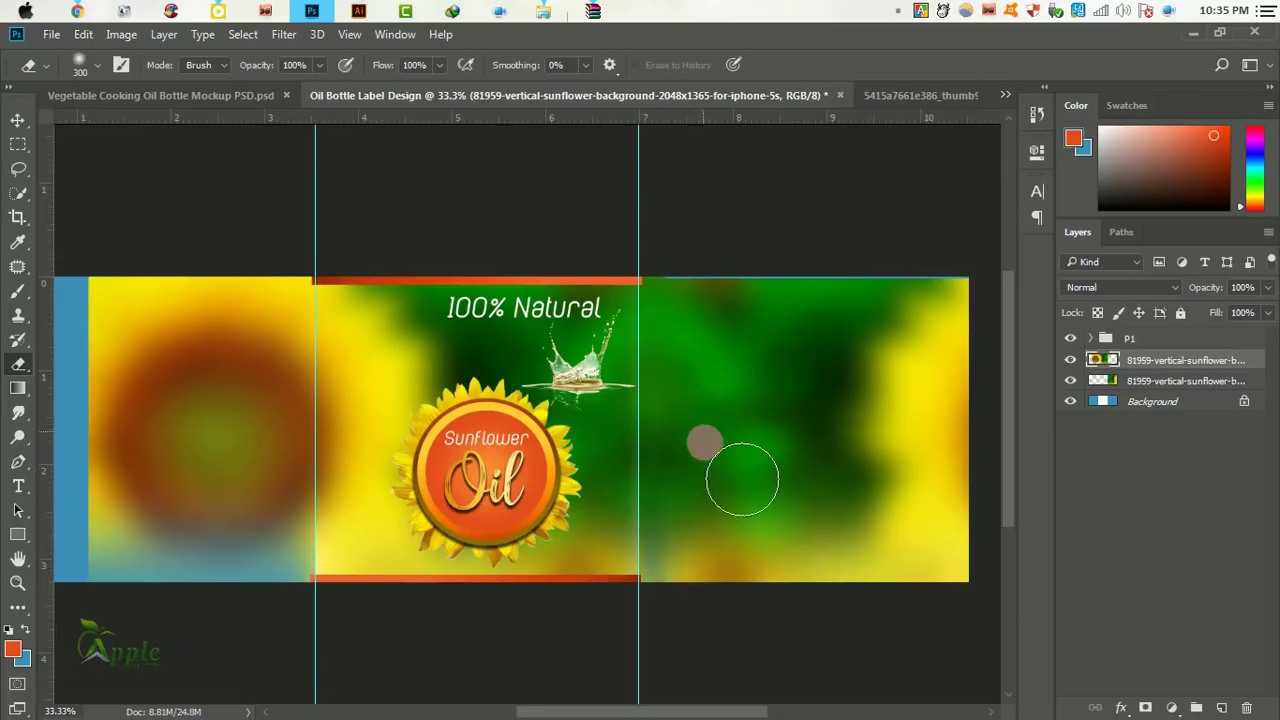
pyautogui.moveTo(704, 442); pyautogui.dragTo(737, 543)
pyautogui.moveTo(700, 486); pyautogui.dragTo(689, 597)
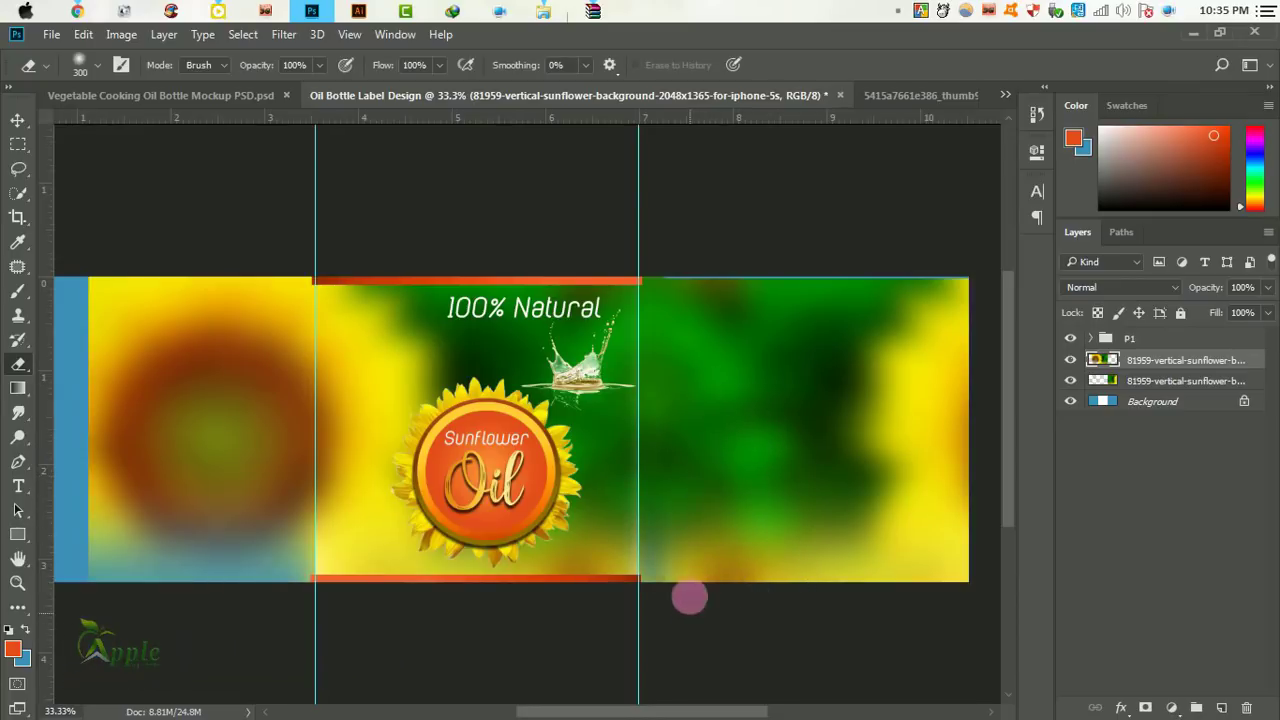
pyautogui.click(18, 120)
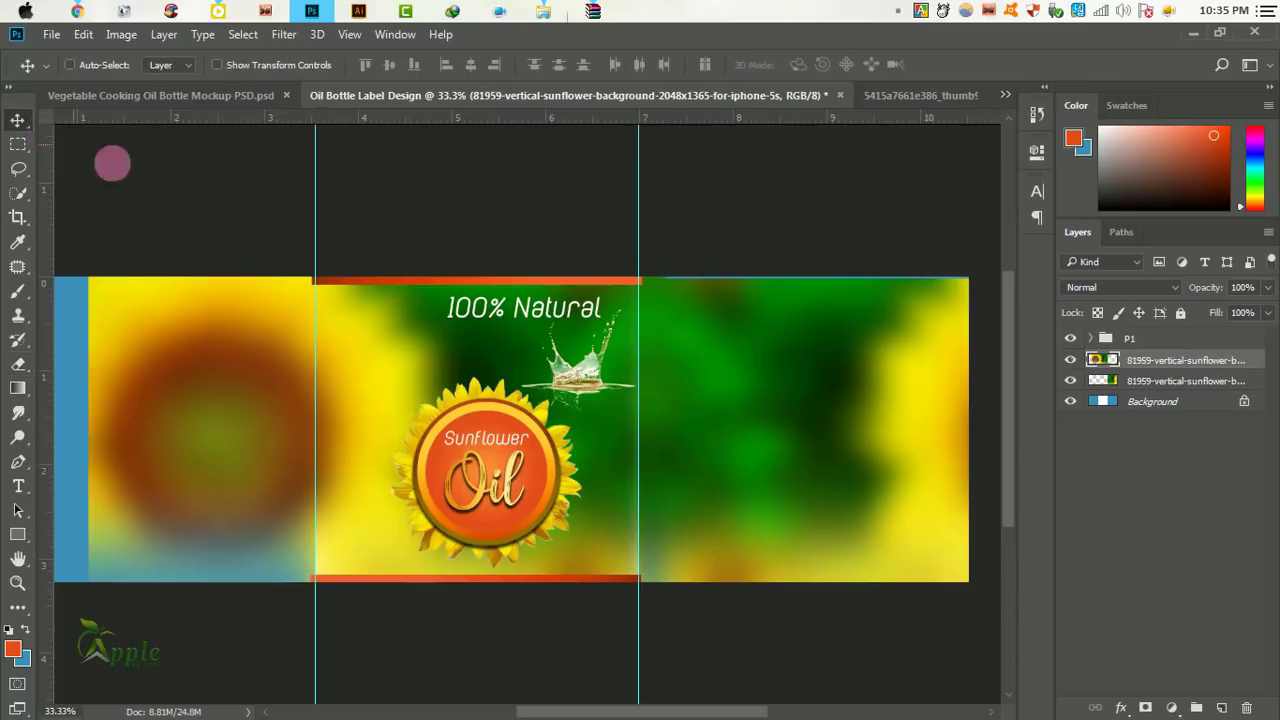
# Enlarge the right sunflower image to 104%.
pyautogui.click(1162, 385)
pyautogui.hotkey('ctrl', 't')
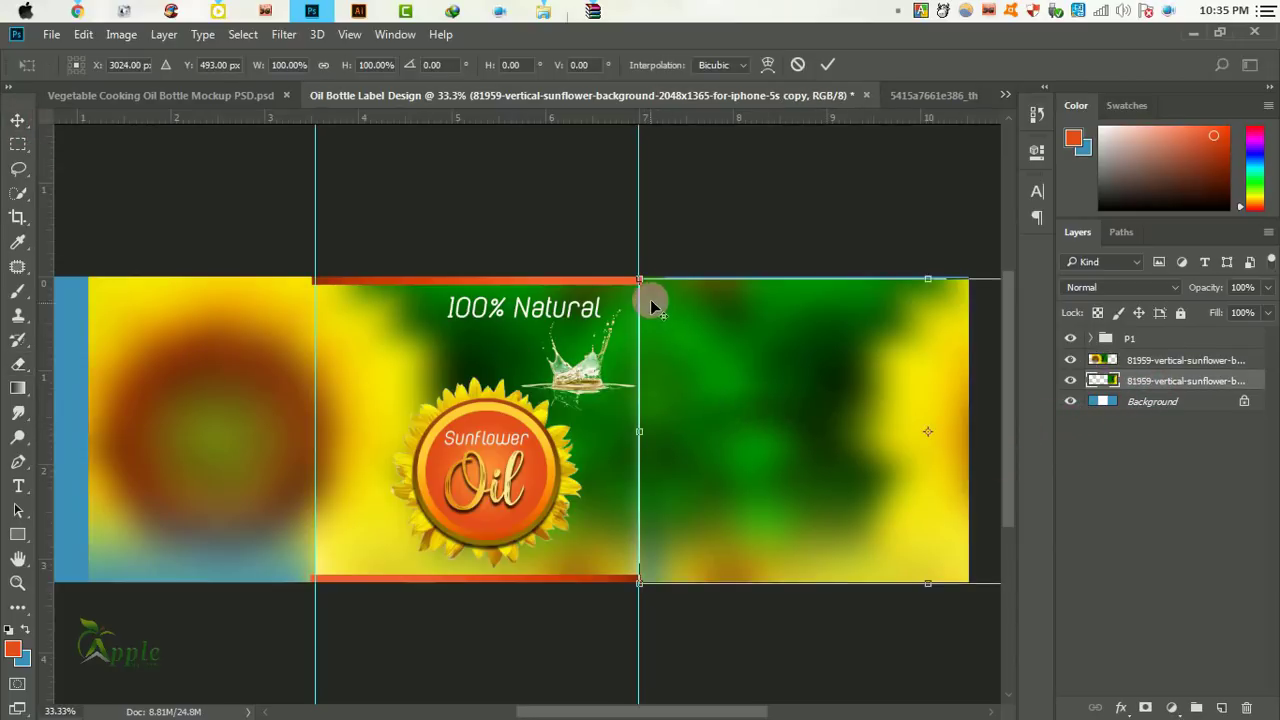
pyautogui.moveTo(637, 275); pyautogui.dragTo(630, 266)
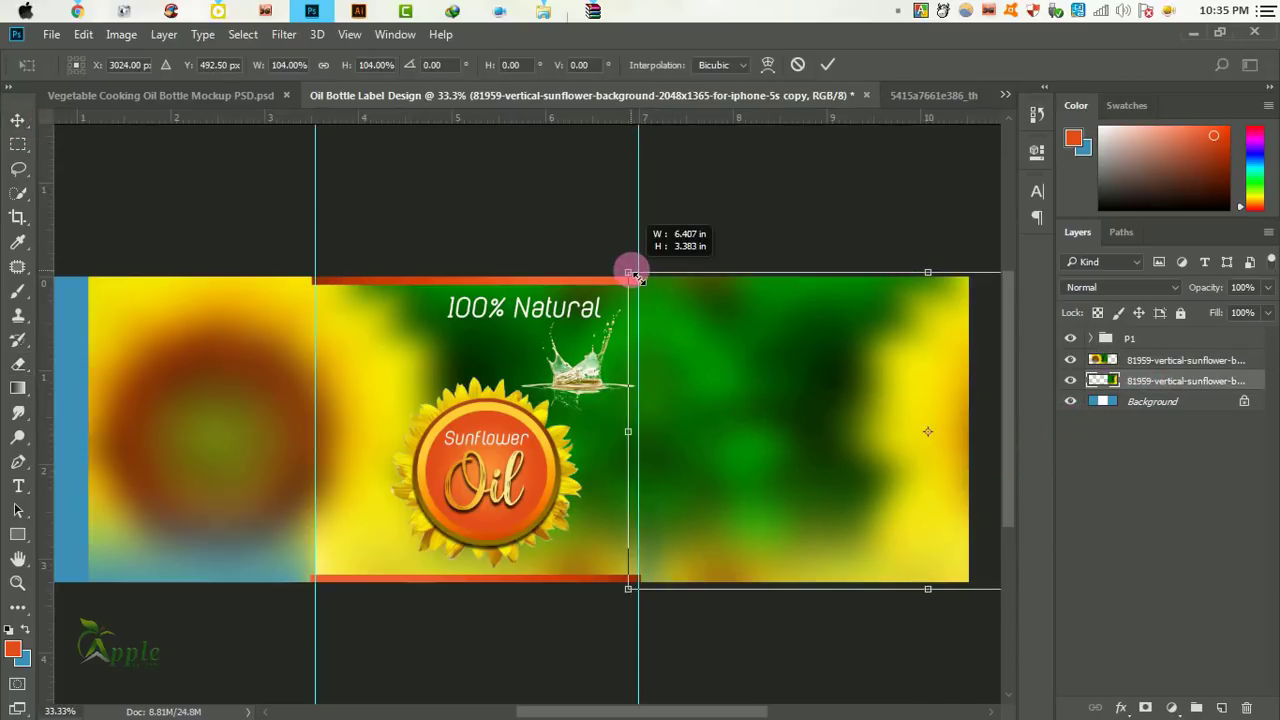
pyautogui.click(828, 66)
pyautogui.keyDown('alt'); pyautogui.click(638, 289); pyautogui.keyUp('alt')
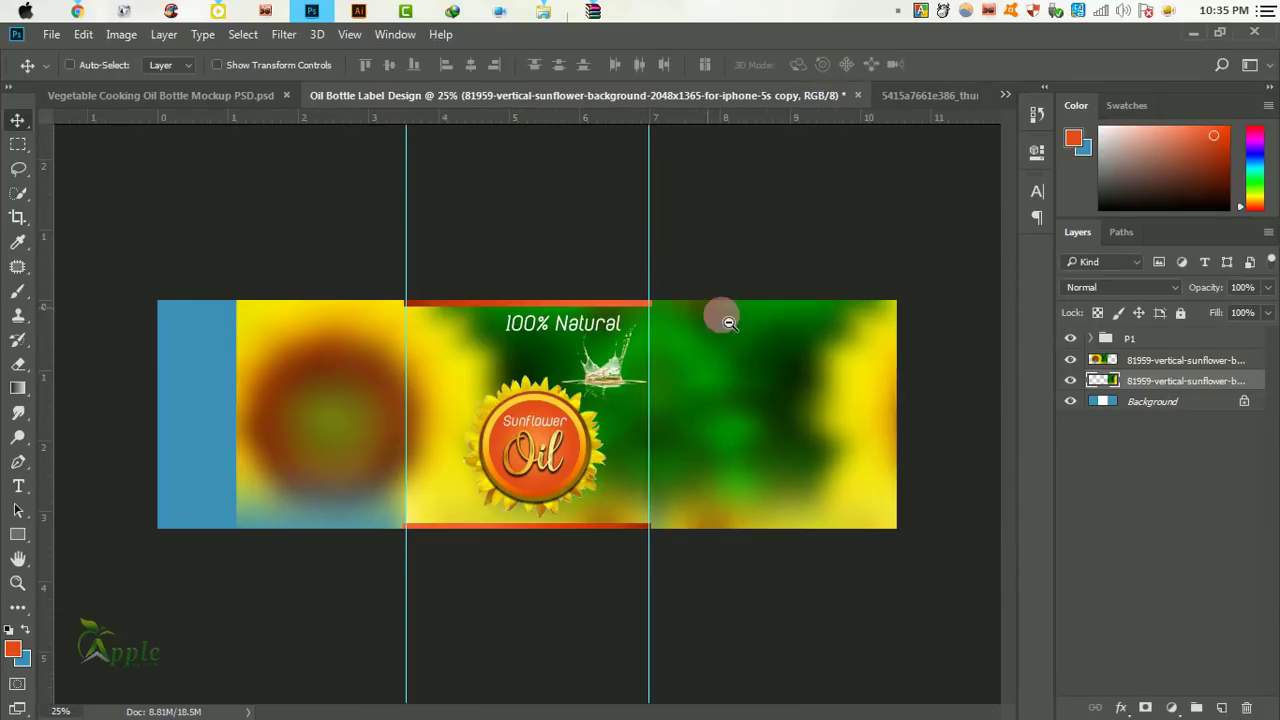
# Enlarge the left sunflower image to about 109% and shift it over the blue strip.
pyautogui.moveTo(1153, 366); pyautogui.dragTo(1103, 391)
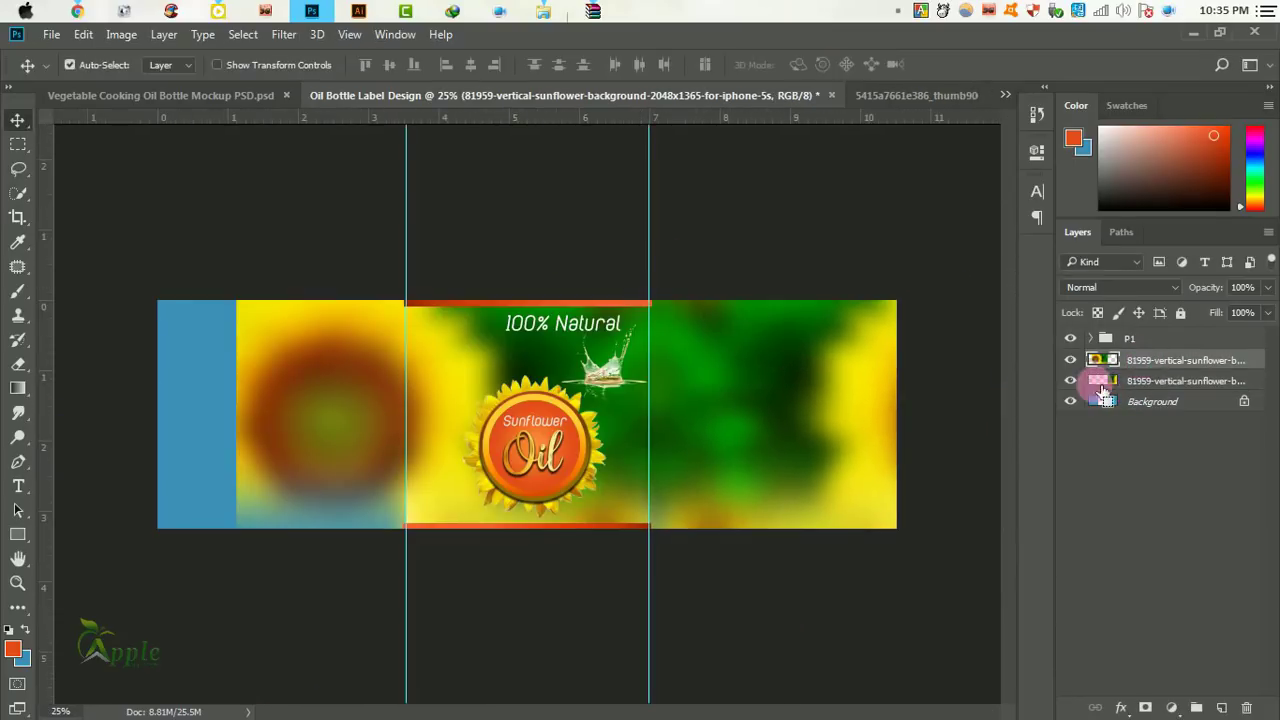
pyautogui.hotkey('ctrl', 't')
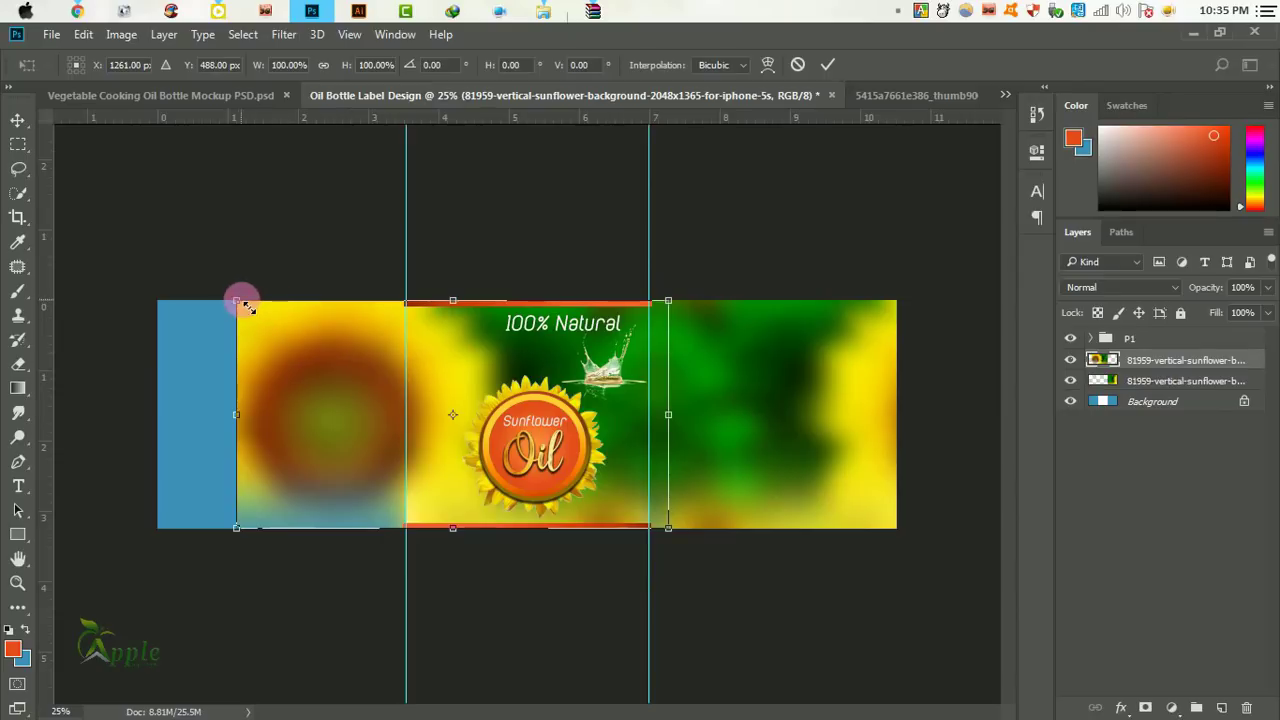
pyautogui.moveTo(237, 300); pyautogui.dragTo(200, 277)
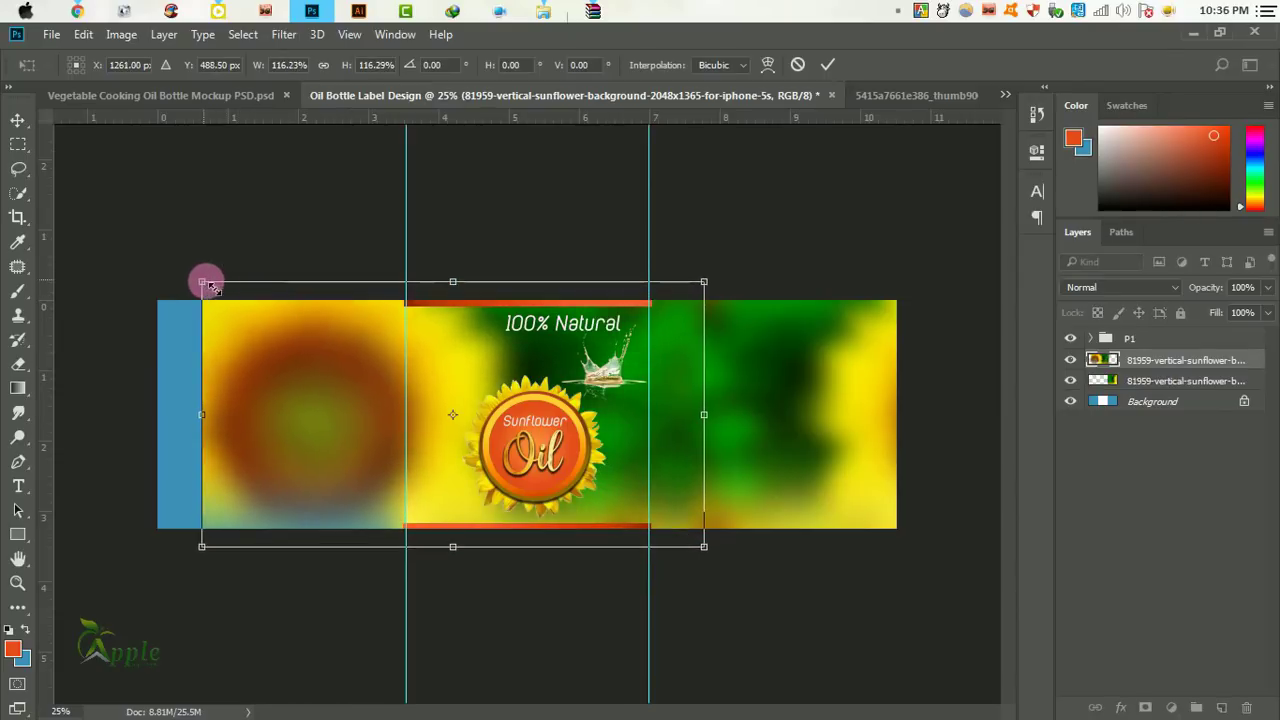
pyautogui.click(828, 64)
pyautogui.moveTo(651, 352); pyautogui.dragTo(622, 358)
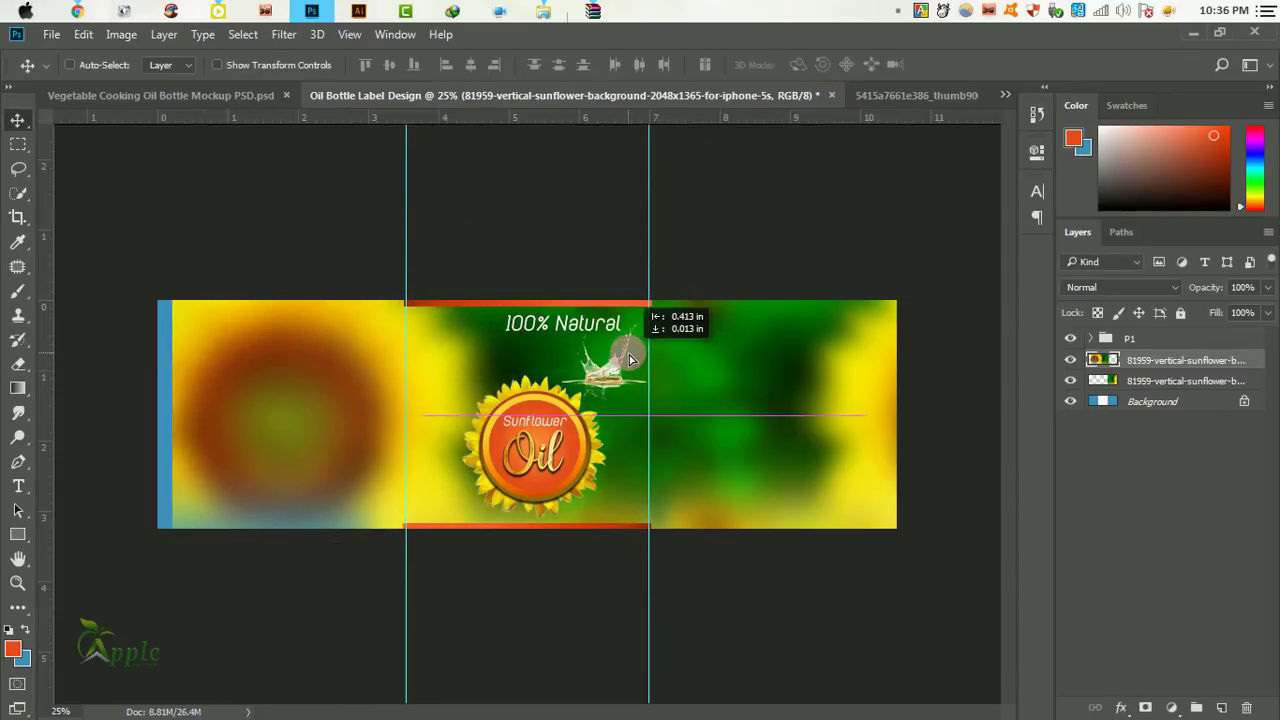
pyautogui.hotkey('ctrl', 't')
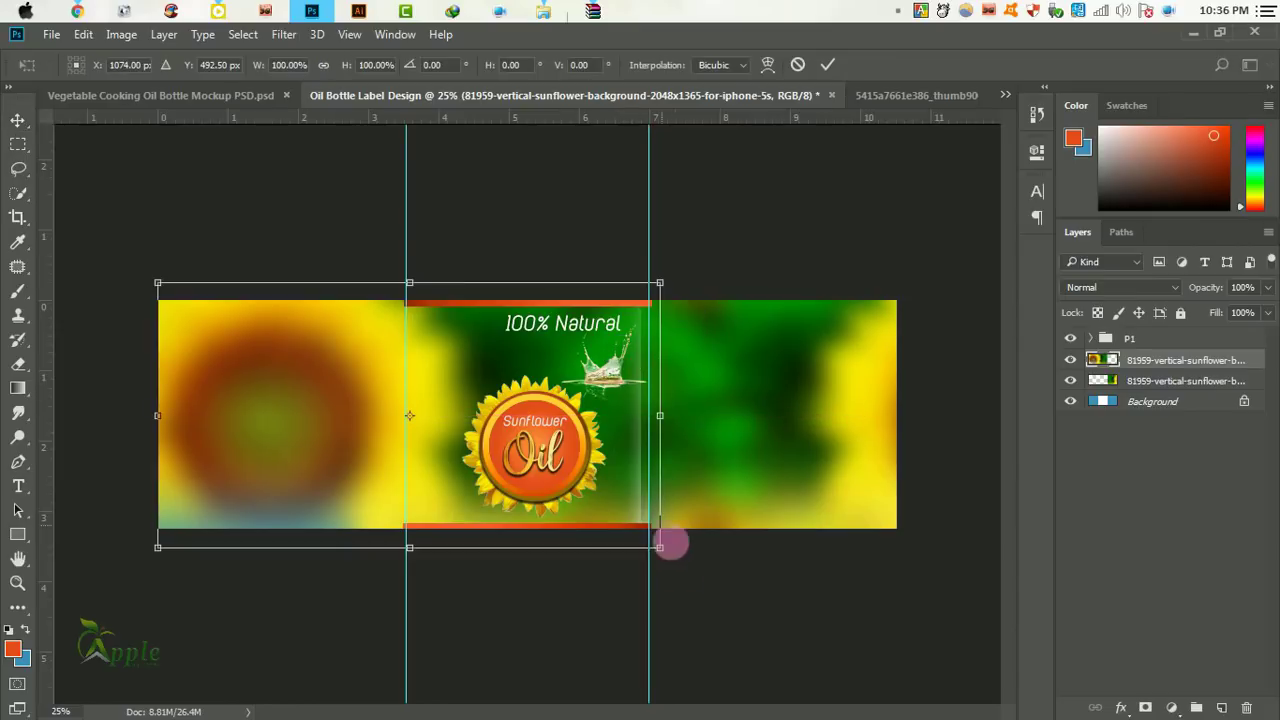
pyautogui.moveTo(660, 548); pyautogui.dragTo(685, 561)
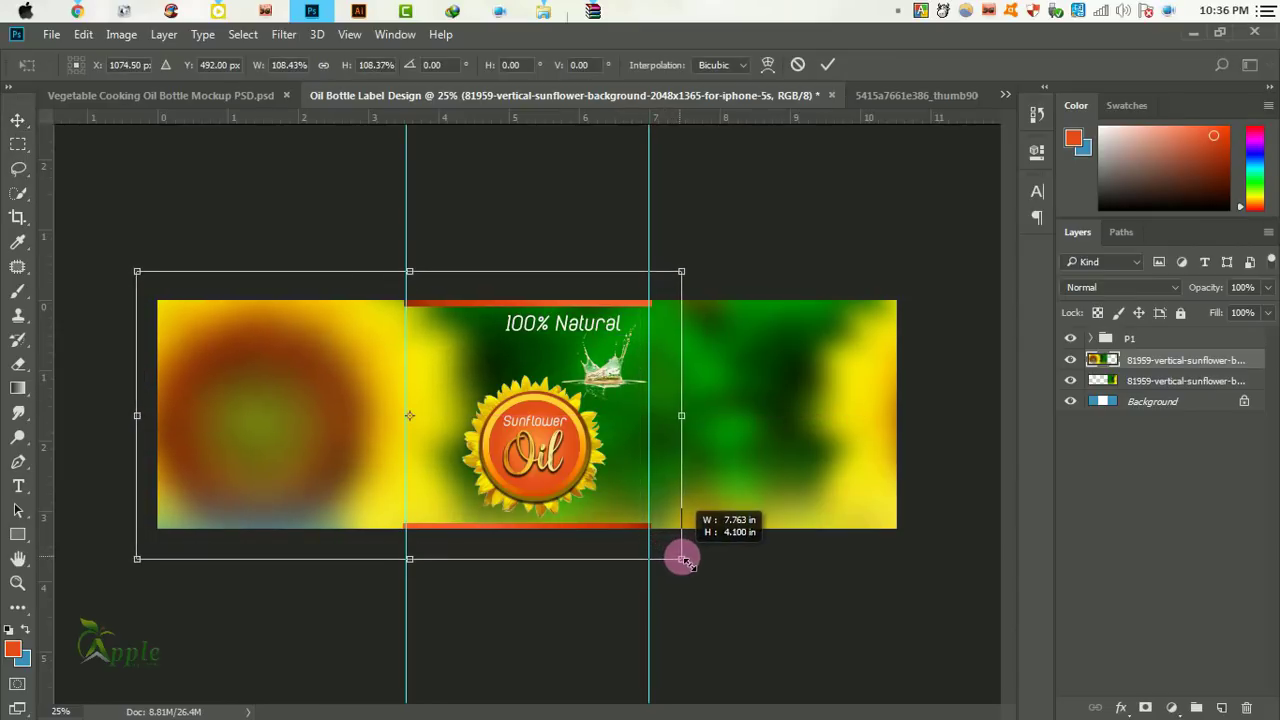
pyautogui.click(828, 64)
pyautogui.scroll(1, 508, 372)
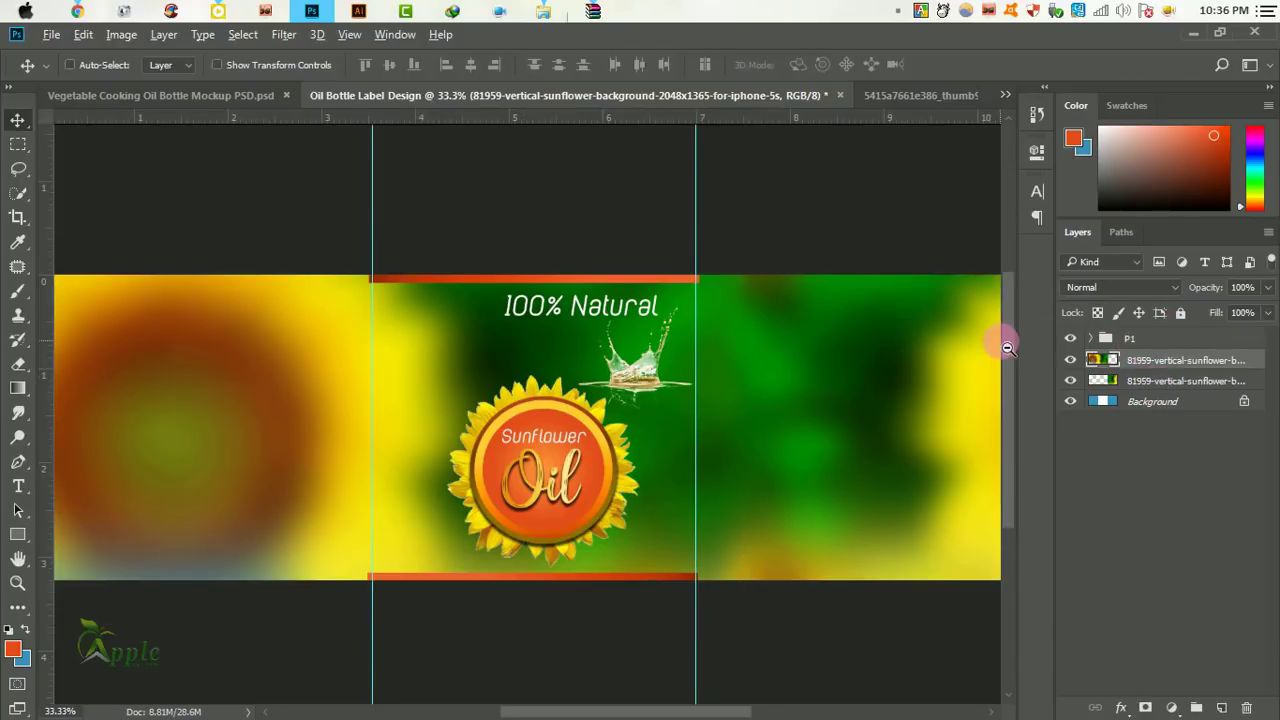
# Move Group 3 below the oil splash and stretch its orange bars across the label.
pyautogui.scroll(-1, 652, 368)
pyautogui.click(1105, 338)
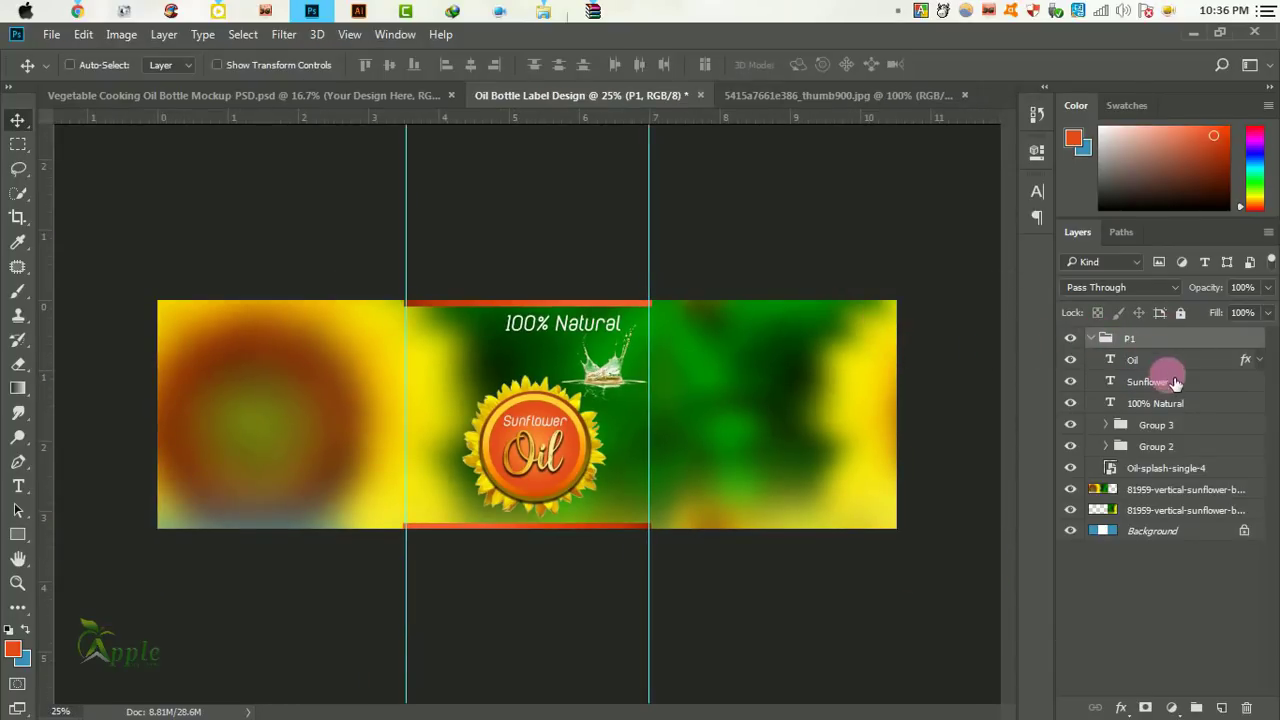
pyautogui.moveTo(1172, 427); pyautogui.dragTo(1140, 472)
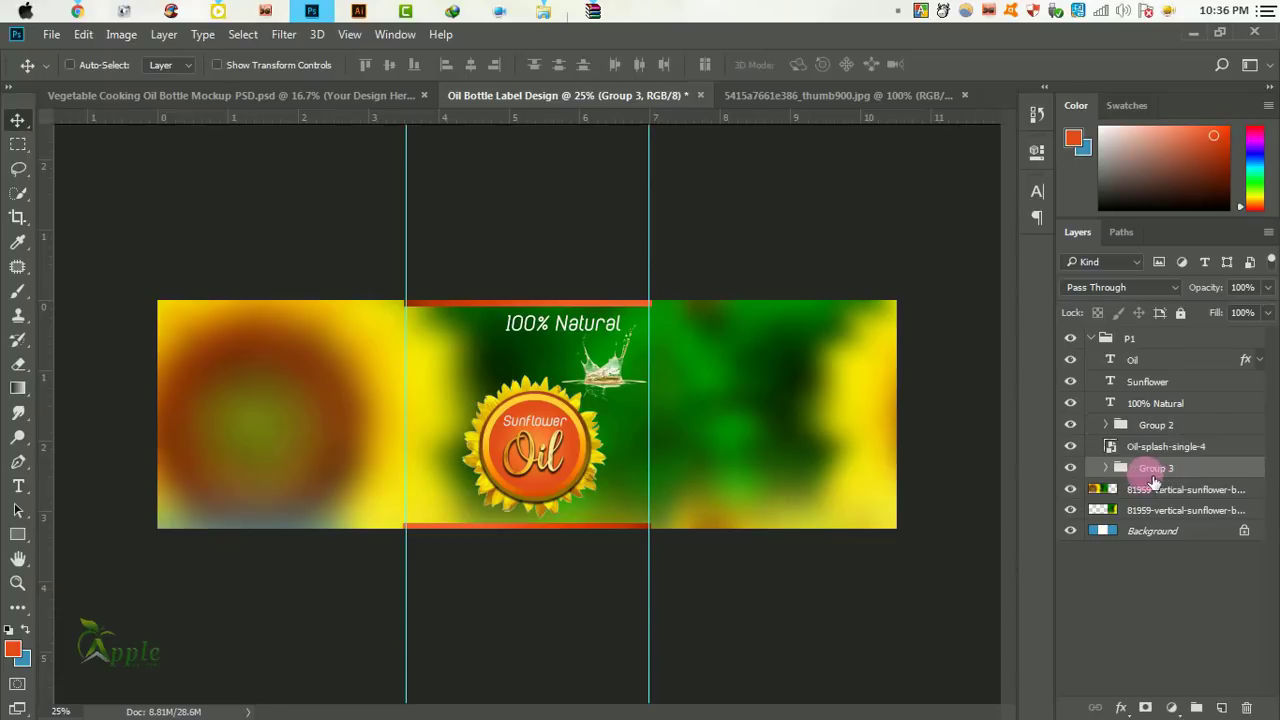
pyautogui.hotkey('ctrl', 't')
pyautogui.moveTo(651, 414); pyautogui.dragTo(918, 455)
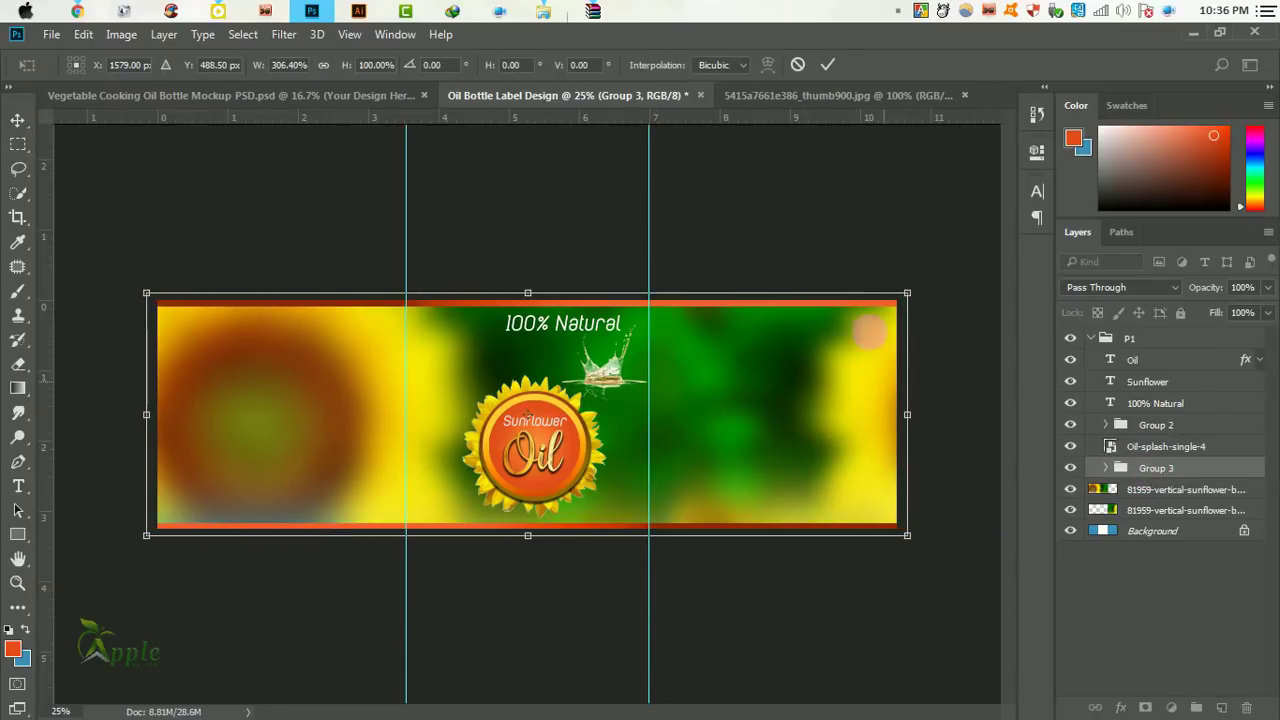
pyautogui.click(828, 64)
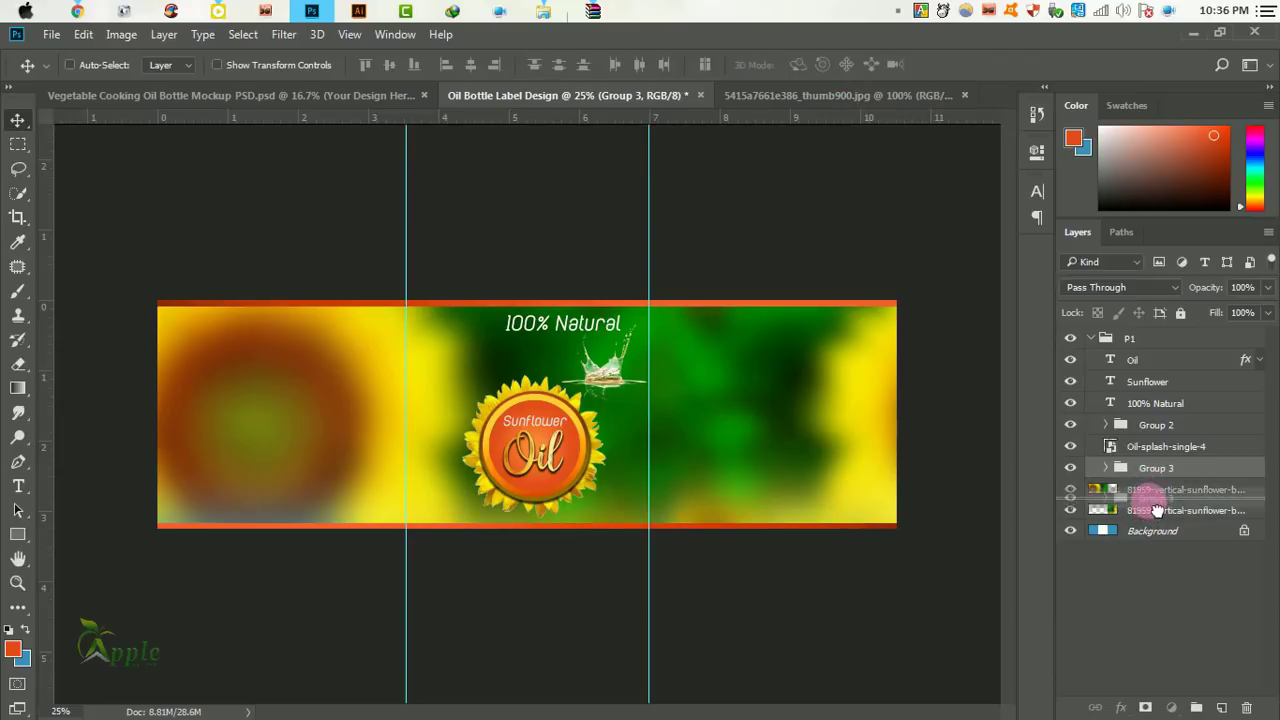
# Place the sunflower layer above Group 3 and group the background layers as BG.
pyautogui.moveTo(1150, 488); pyautogui.dragTo(1175, 470)
pyautogui.click(1092, 339)
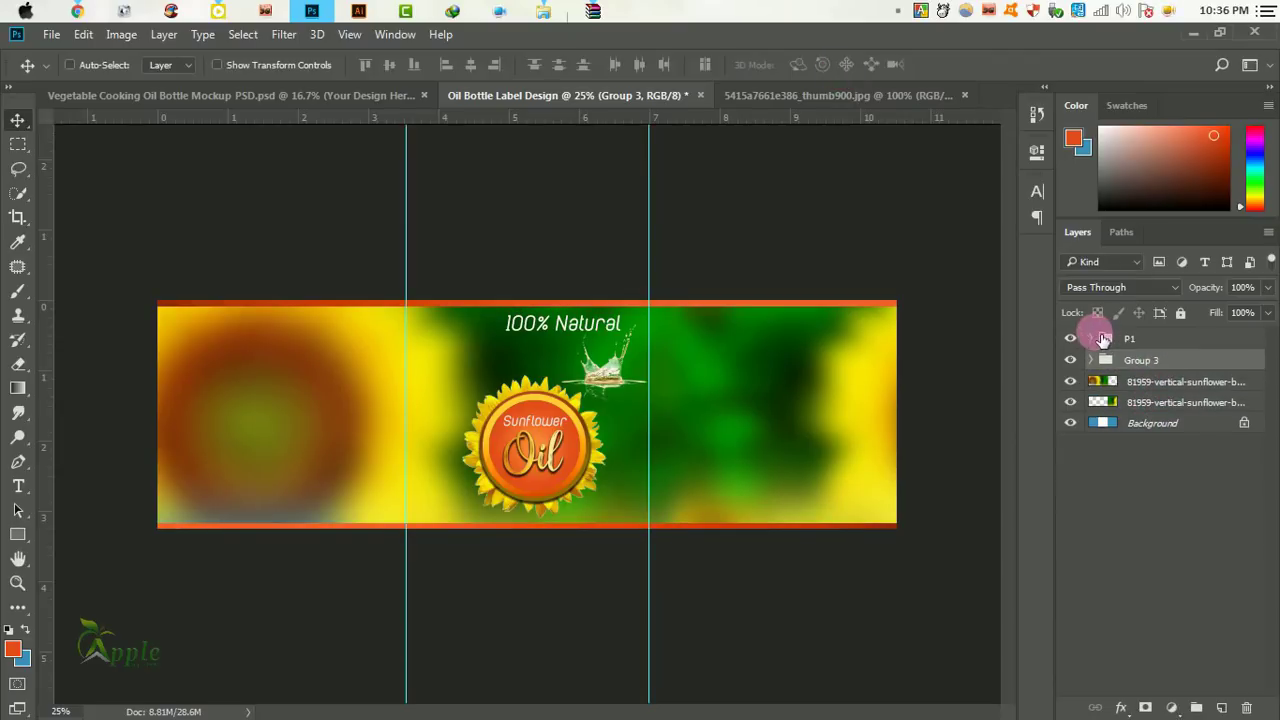
pyautogui.keyDown('shift'); pyautogui.click(1168, 402); pyautogui.keyUp('shift')
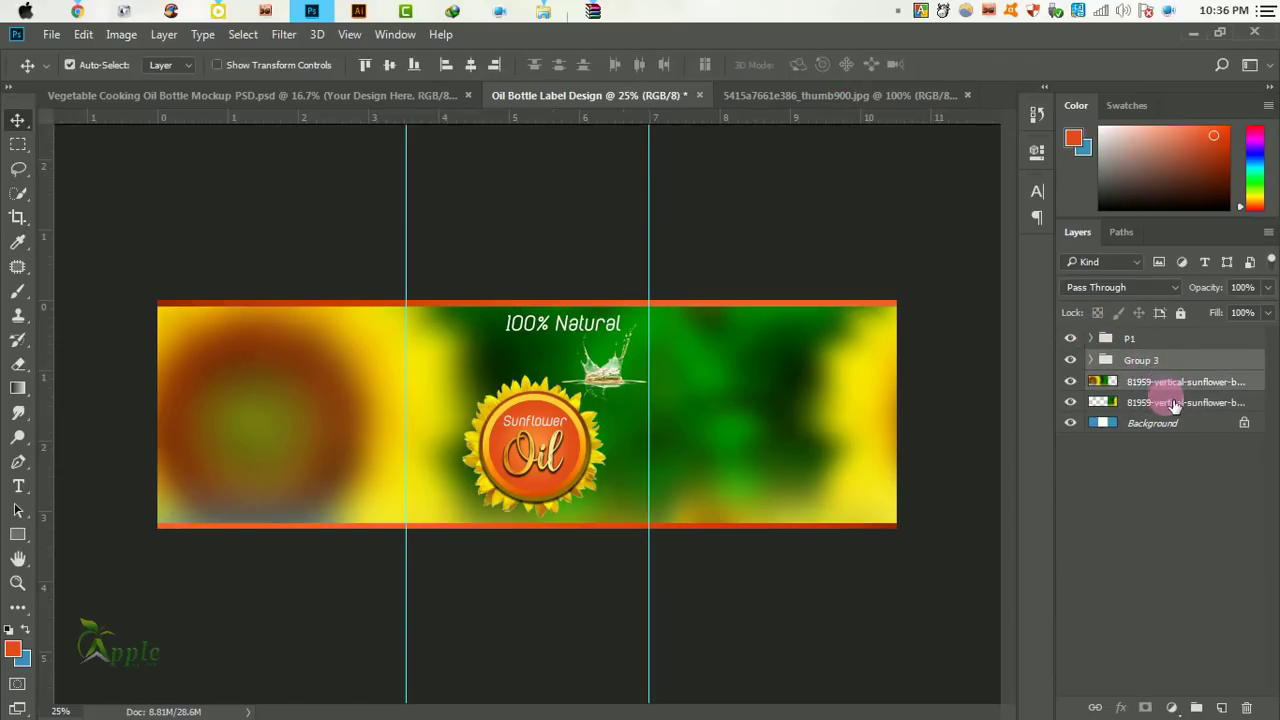
pyautogui.click(1196, 707)
pyautogui.write('BG')
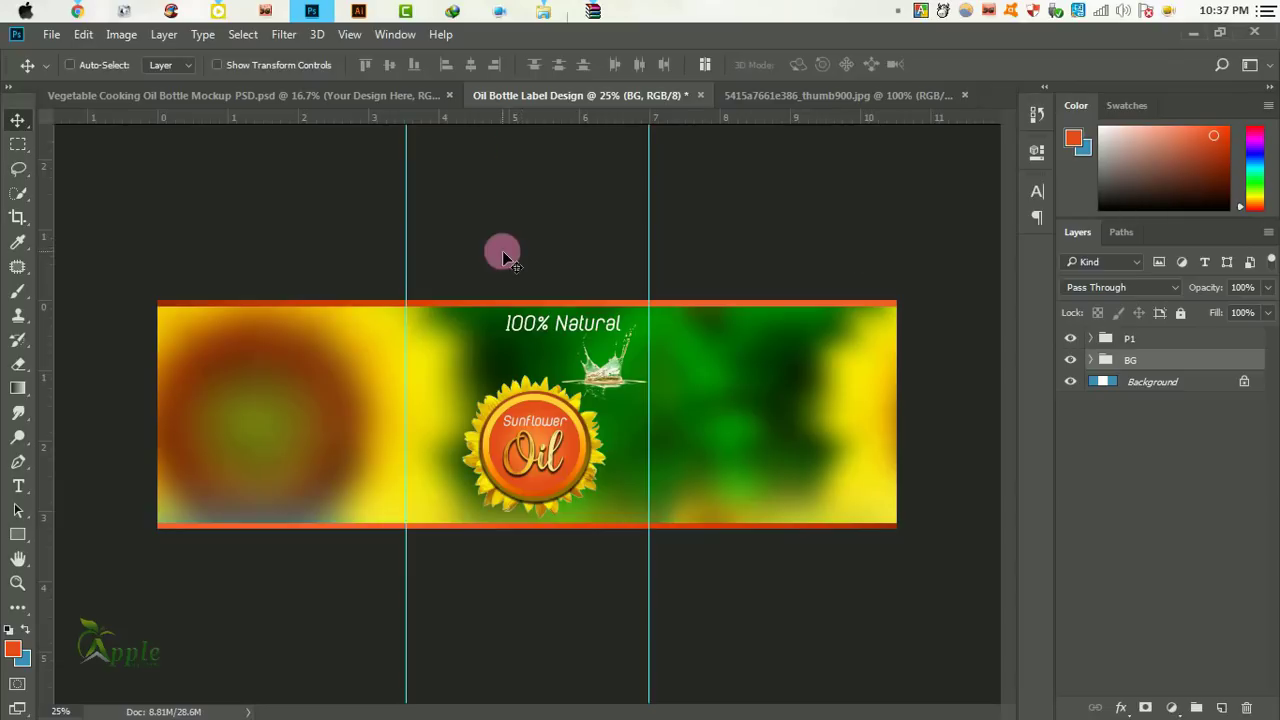
# Draw a tall rounded rectangle over the label's left panel.
pyautogui.click(18, 534)
pyautogui.click(80, 548)
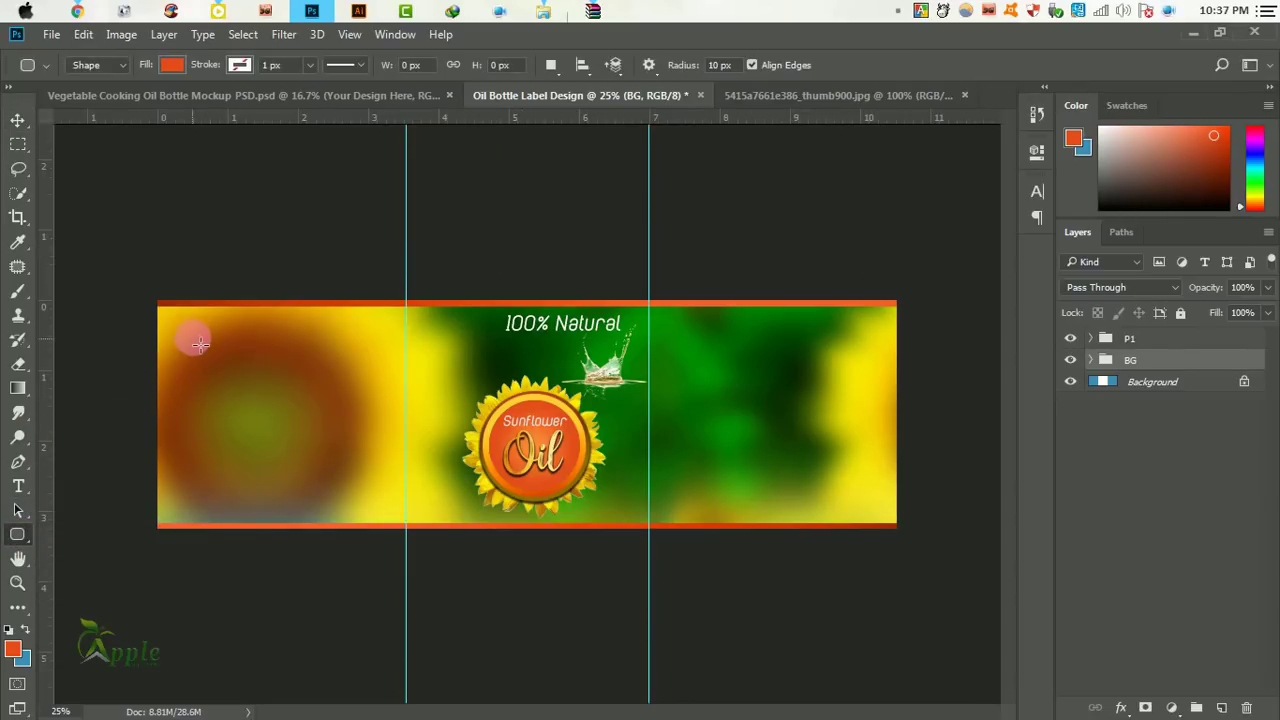
pyautogui.moveTo(205, 346); pyautogui.dragTo(314, 515)
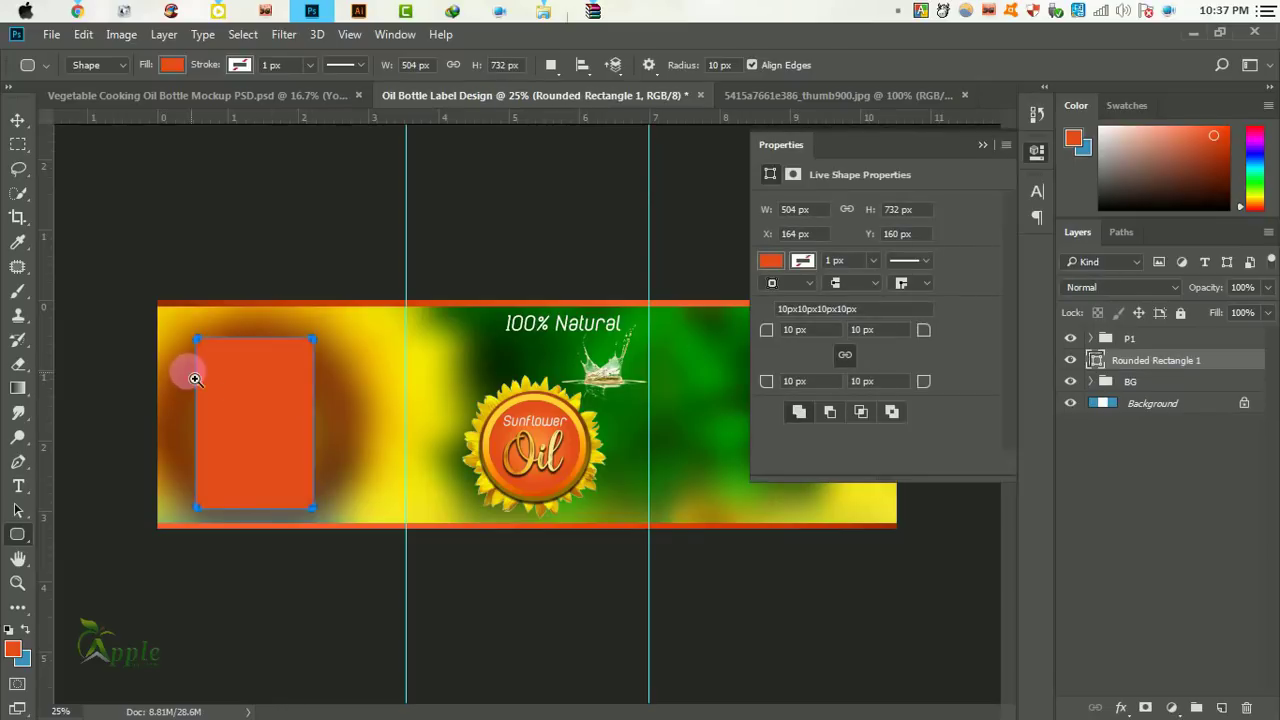
pyautogui.scroll(2, 186, 366)
pyautogui.moveTo(286, 403)
pyautogui.mouseDown()
pyautogui.moveTo(499, 338)
pyautogui.moveTo(502, 324)
pyautogui.mouseUp()
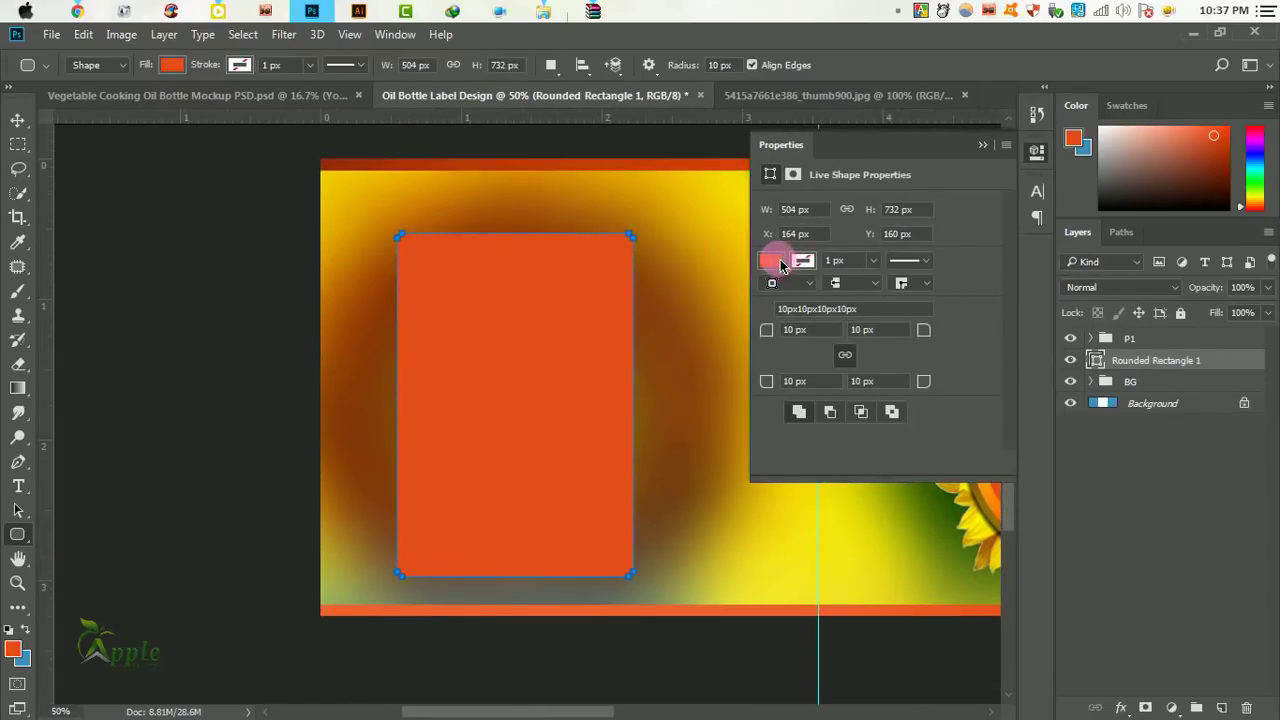
# Give the rounded rectangle a near-white fill and a 7 px stroke.
pyautogui.click(778, 262)
pyautogui.click(932, 361)
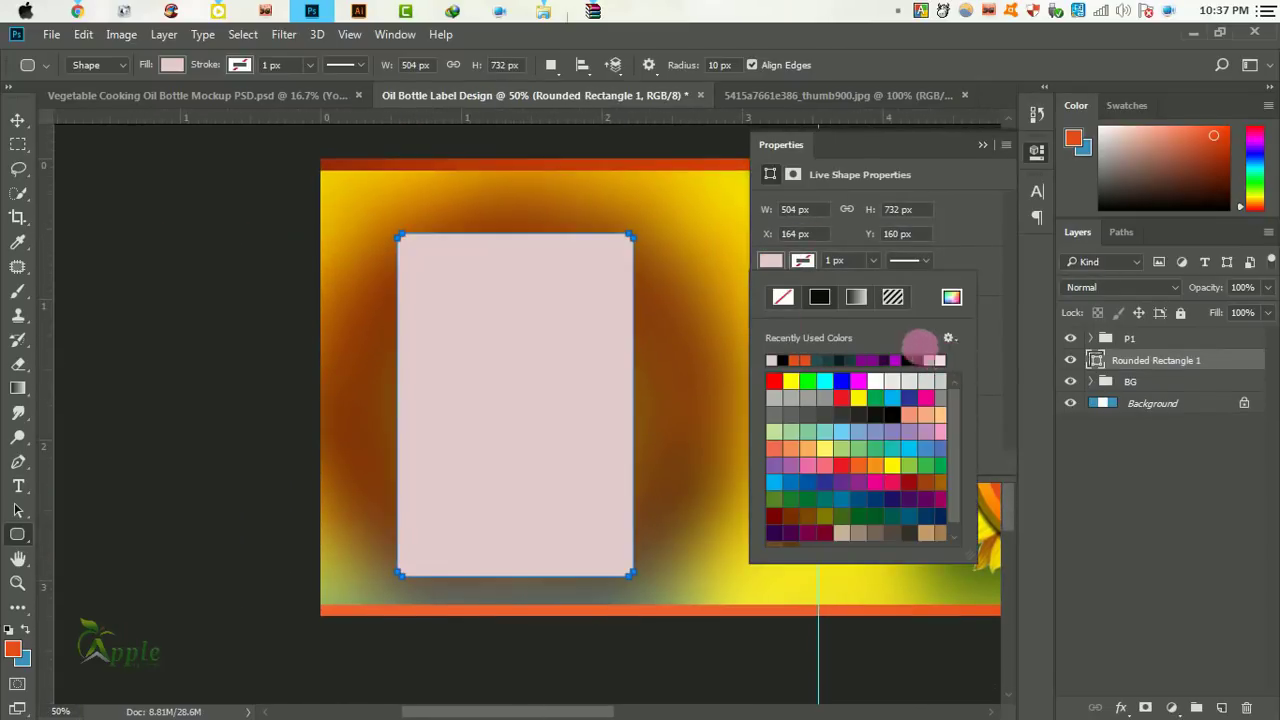
pyautogui.click(940, 360)
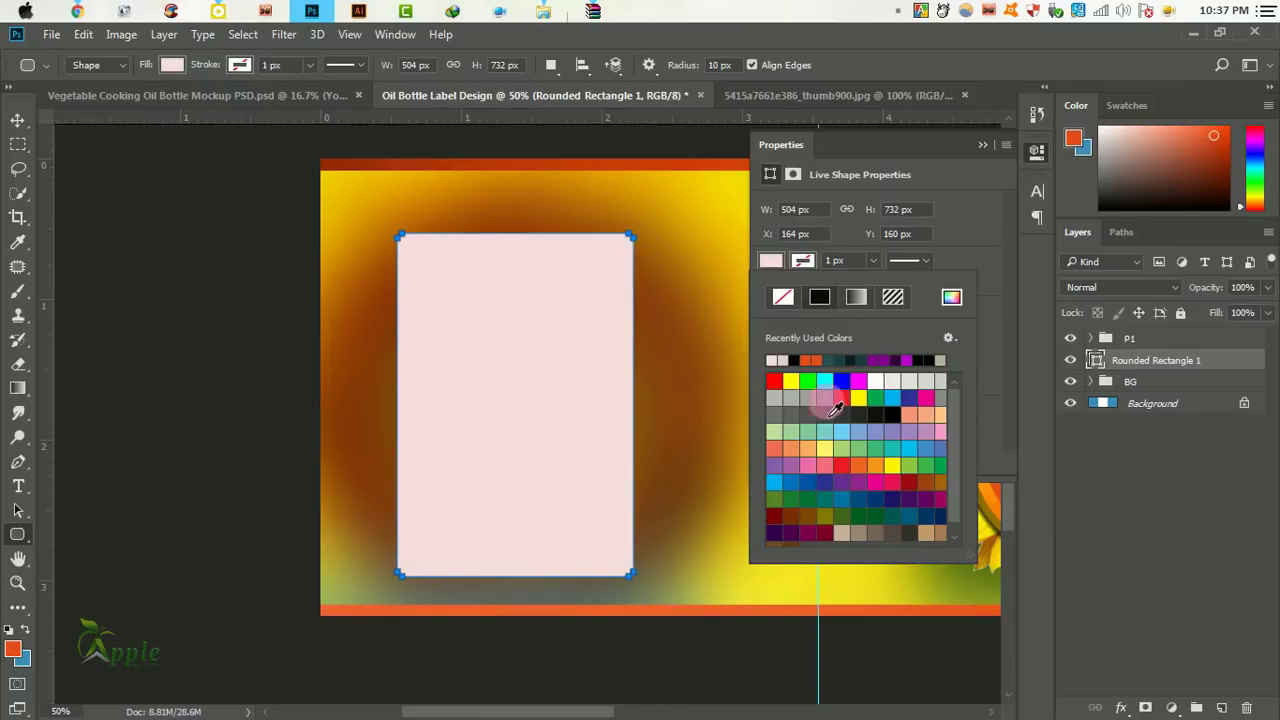
pyautogui.click(951, 297)
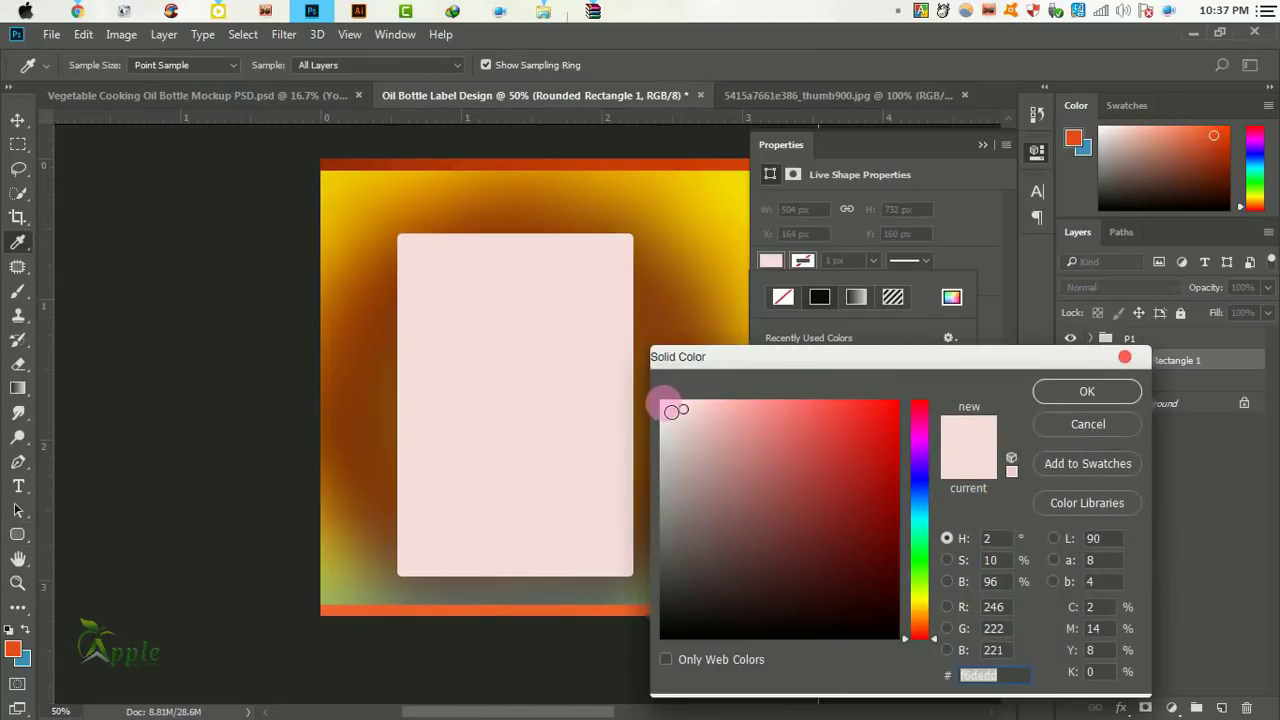
pyautogui.moveTo(672, 411); pyautogui.dragTo(662, 404)
pyautogui.click(1103, 390)
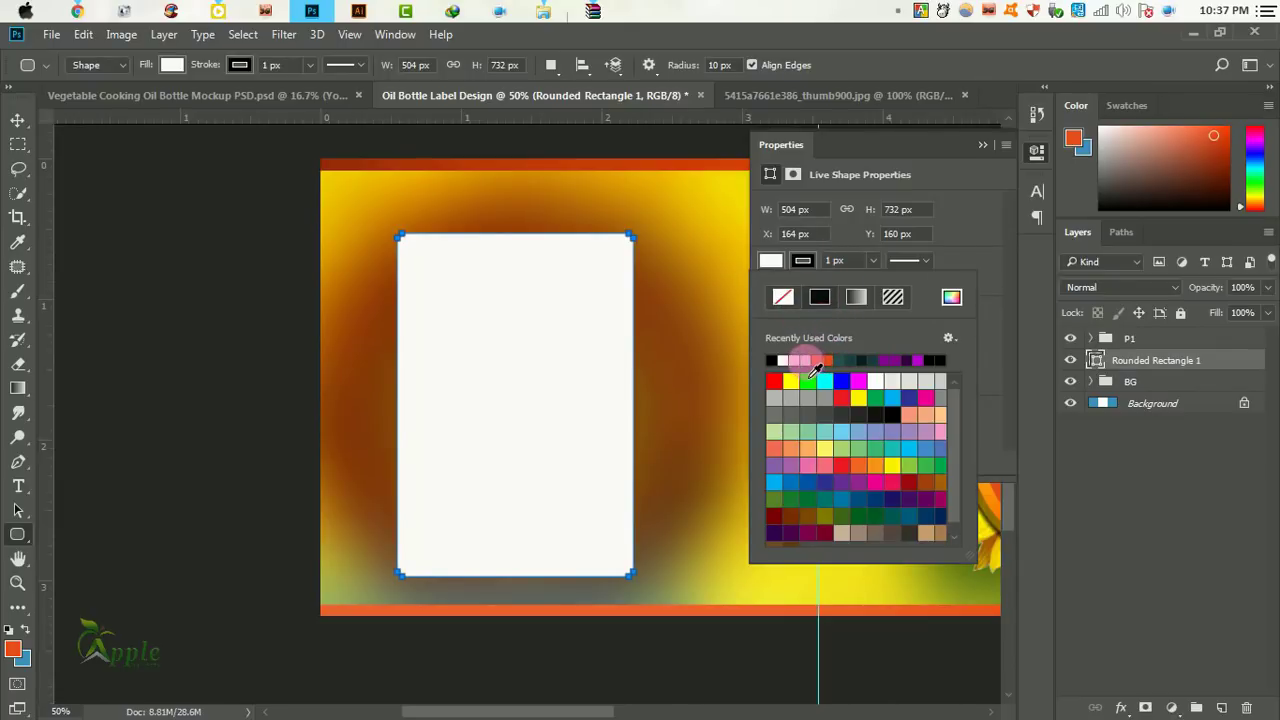
pyautogui.click(803, 261)
pyautogui.write('5')
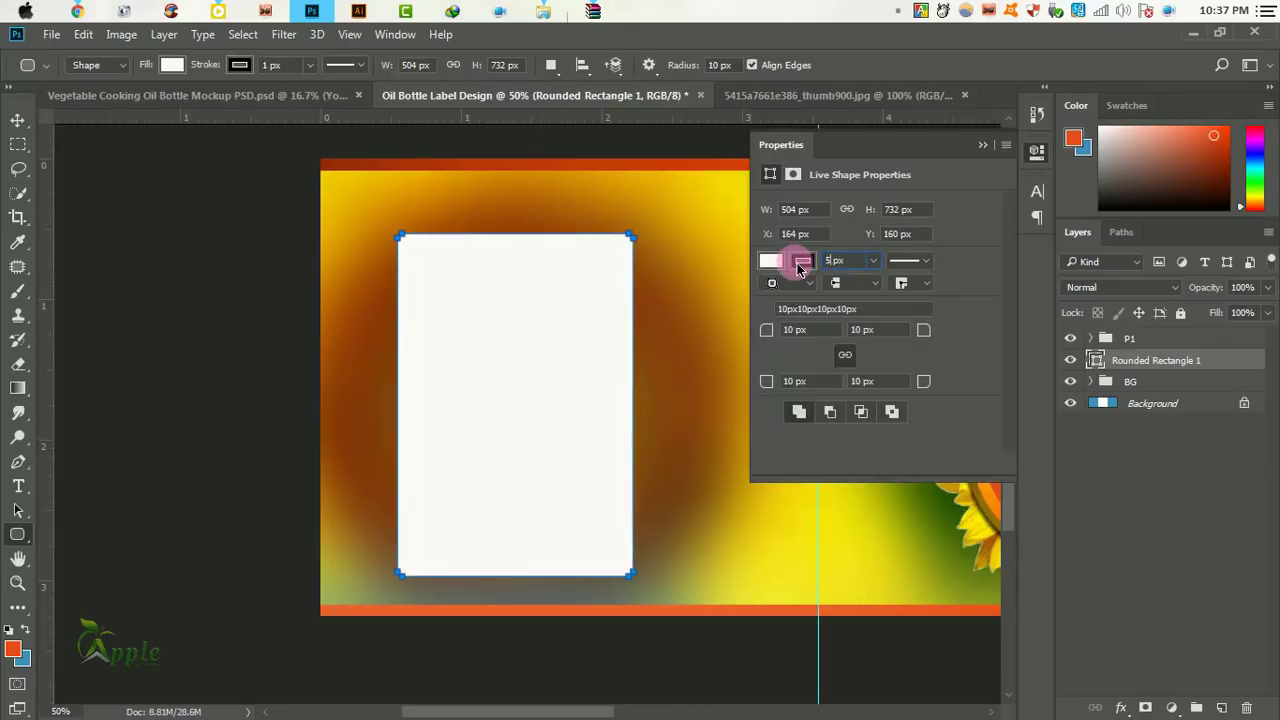
pyautogui.press('Return')
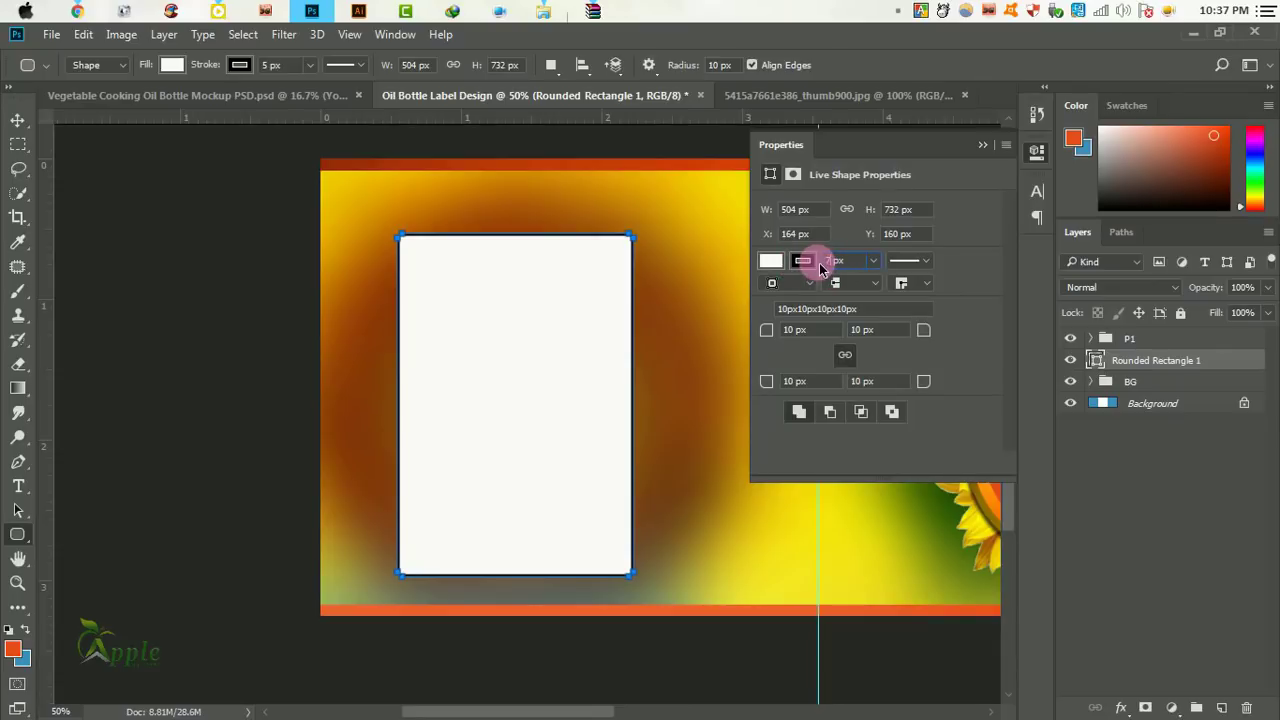
pyautogui.press('Return')
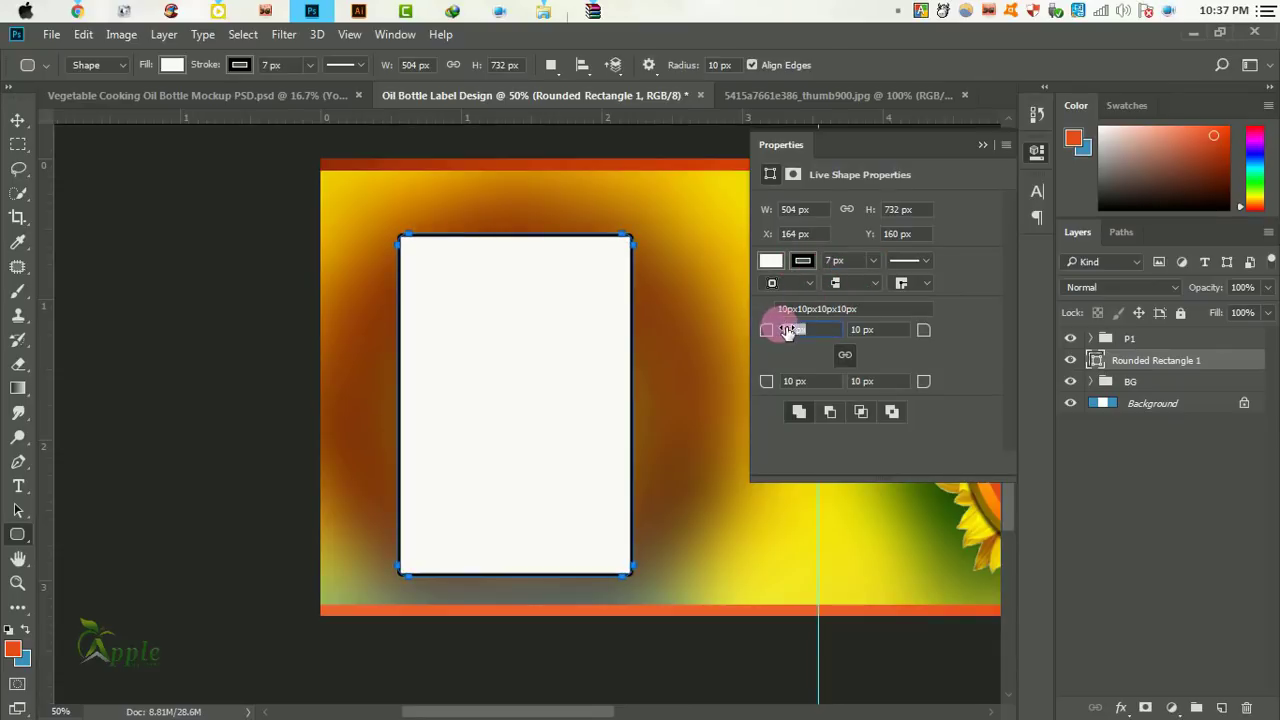
pyautogui.write('39')
# Move the rounded card into position on the left half.
pyautogui.click(992, 140)
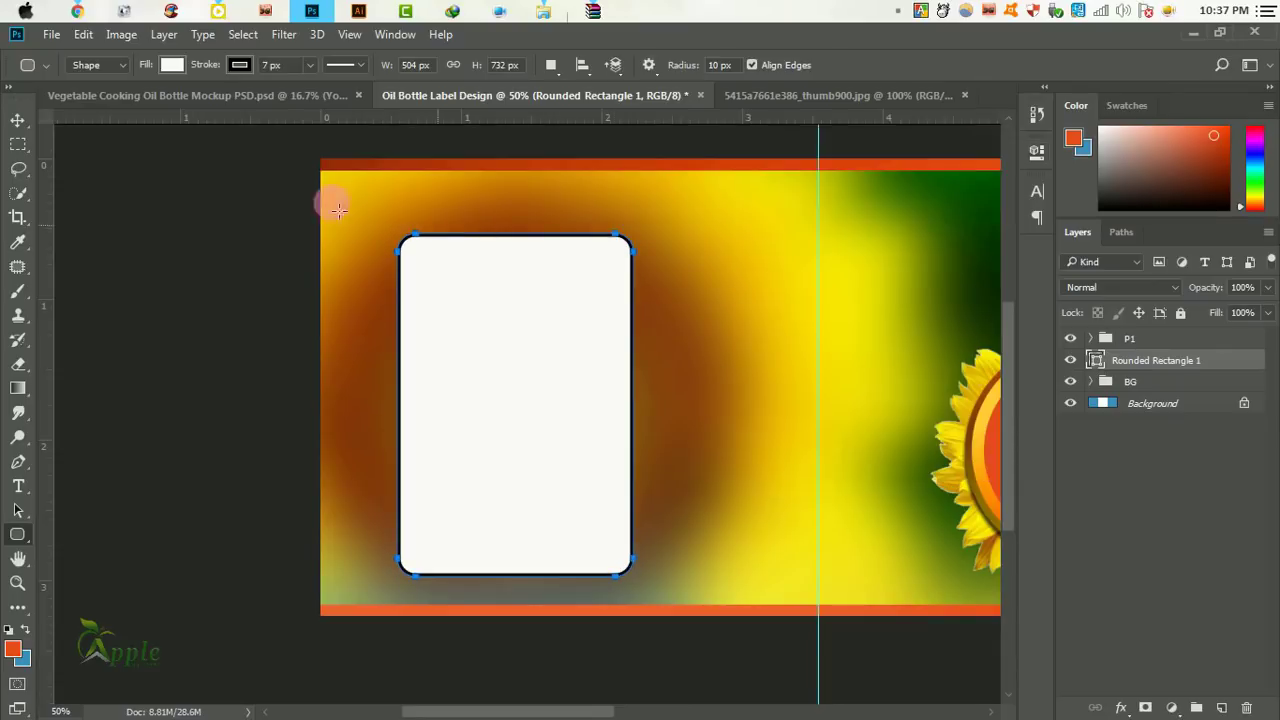
pyautogui.click(18, 119)
pyautogui.moveTo(540, 335); pyautogui.dragTo(515, 331)
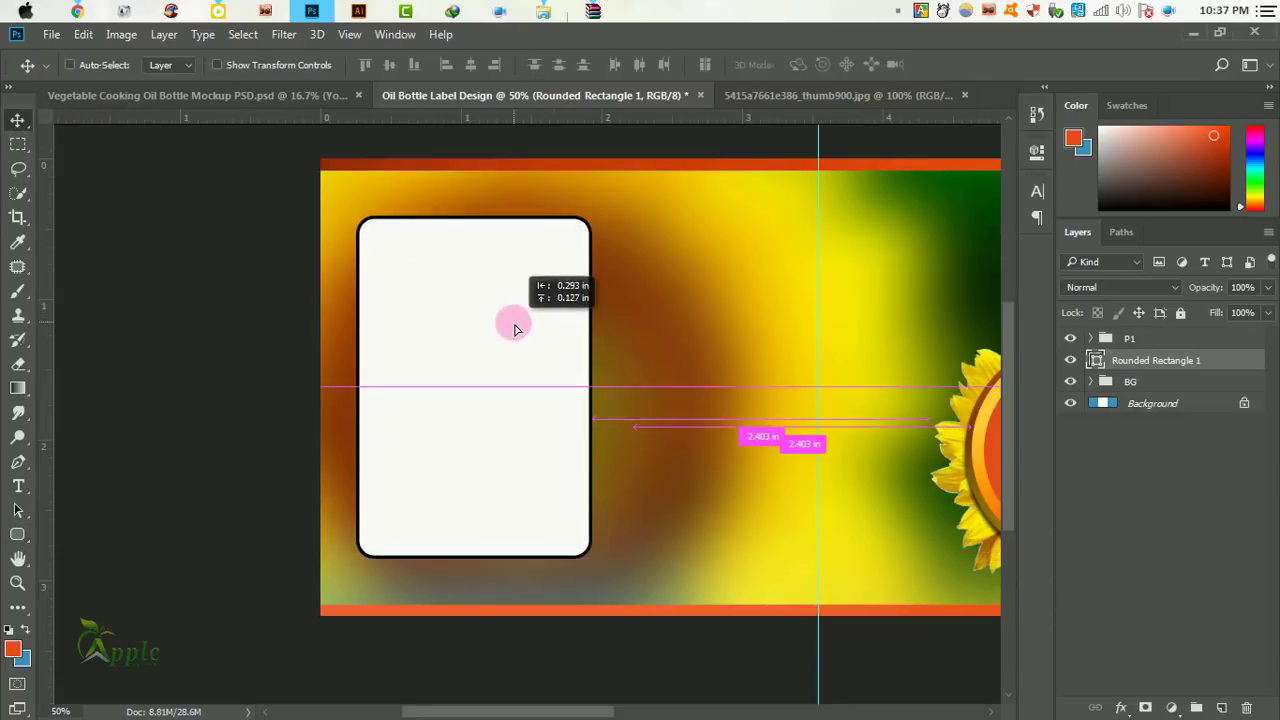
pyautogui.moveTo(515, 331); pyautogui.dragTo(608, 331)
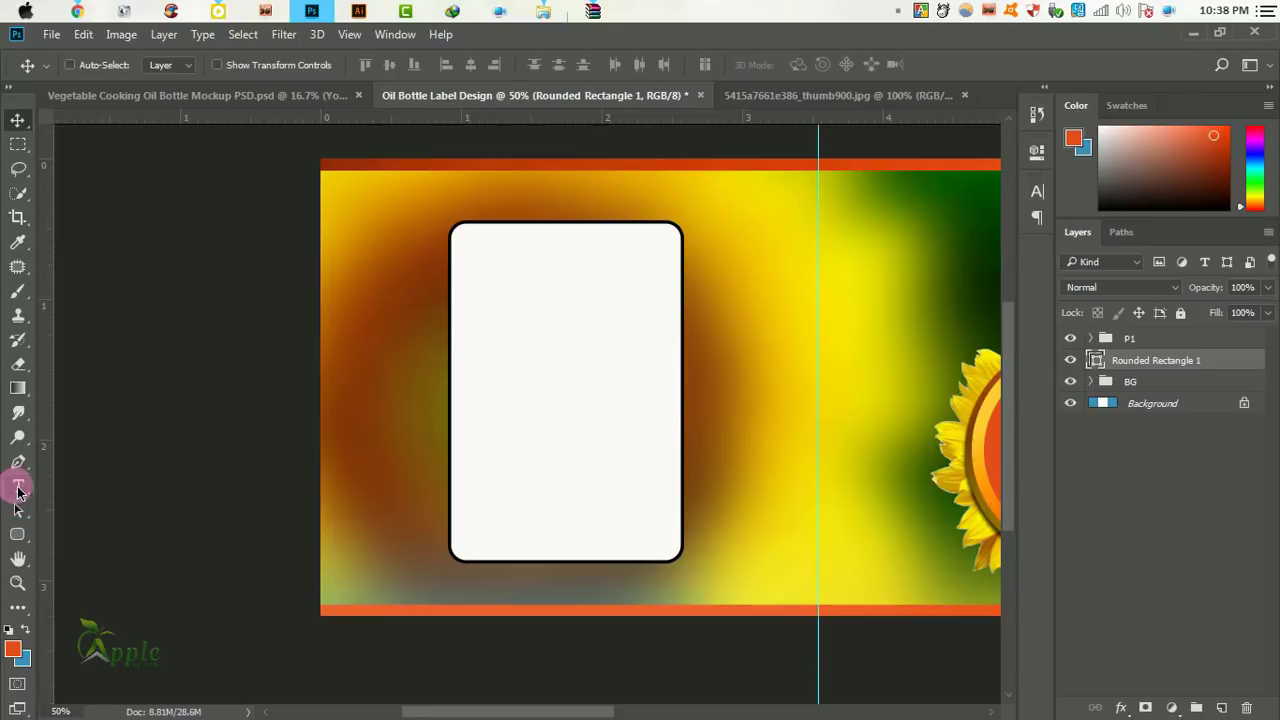
# Draw a thin rectangular divider line across the card's top.
pyautogui.rightClick(18, 534)
pyautogui.click(100, 534)
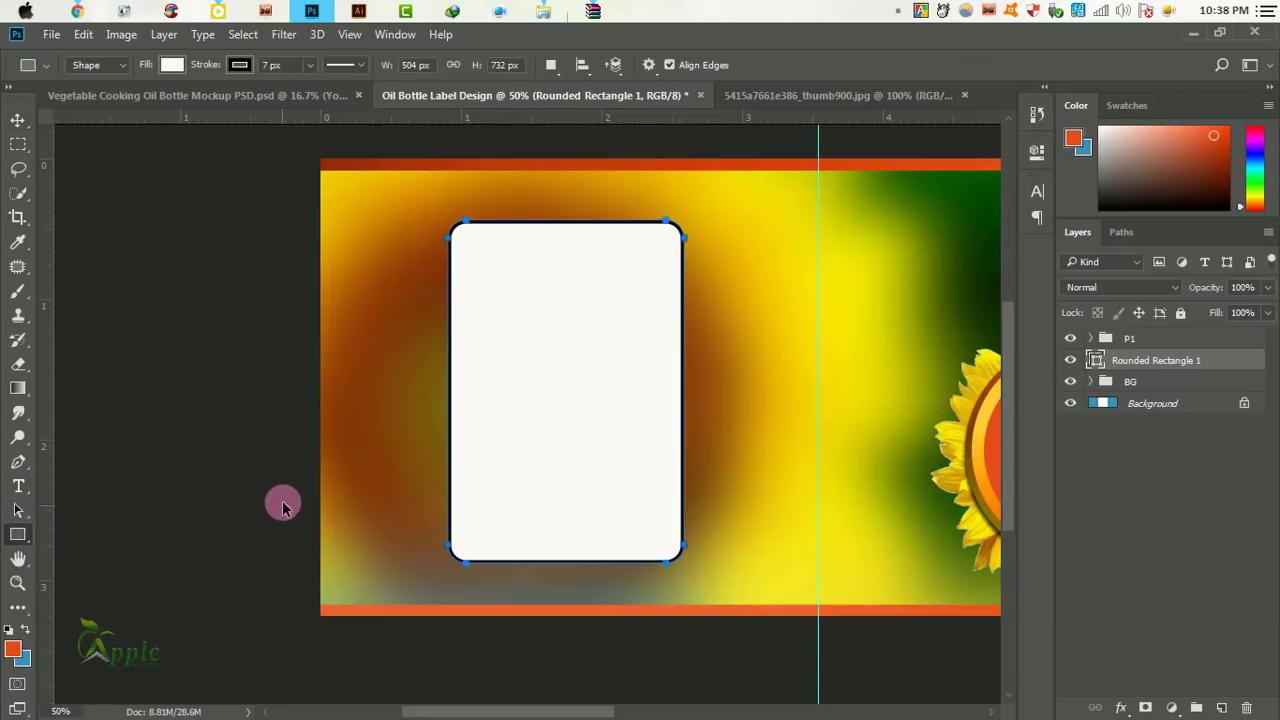
pyautogui.moveTo(455, 258); pyautogui.dragTo(684, 256)
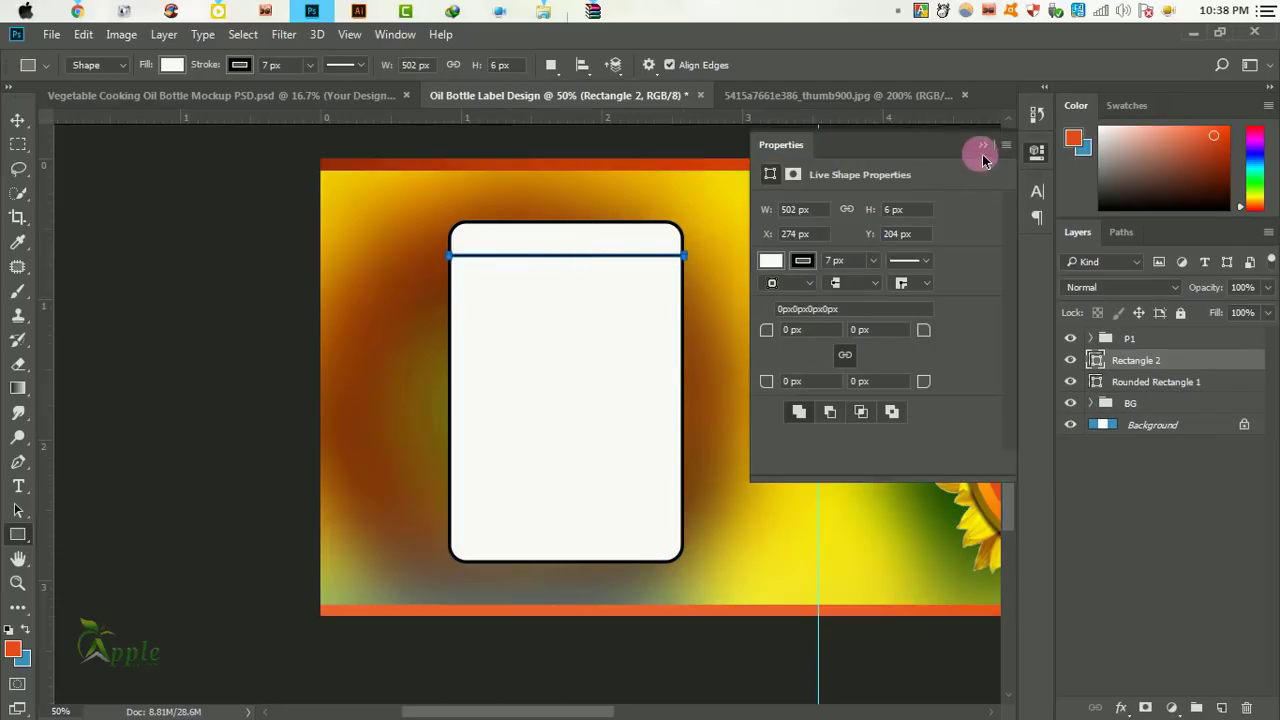
pyautogui.click(983, 148)
pyautogui.click(18, 121)
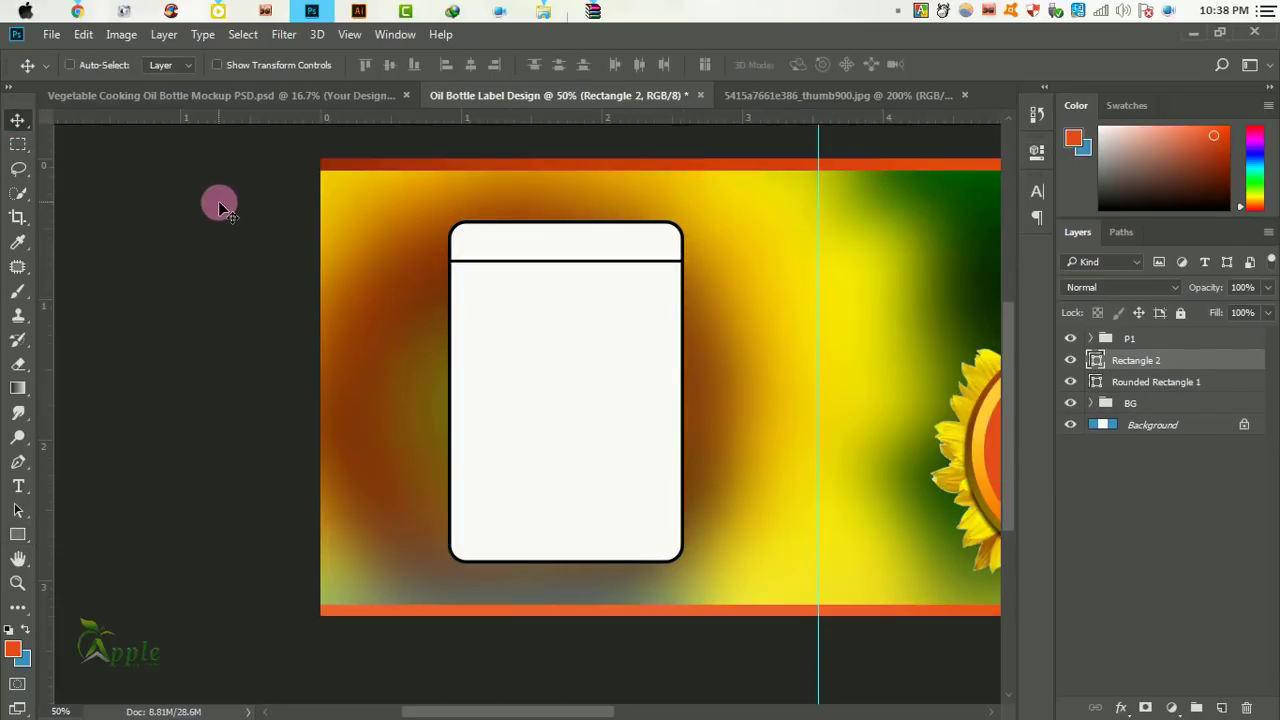
# Type 'Nutrition Facts' at the card's top in Akrobat at 14.21 pt.
pyautogui.click(18, 486)
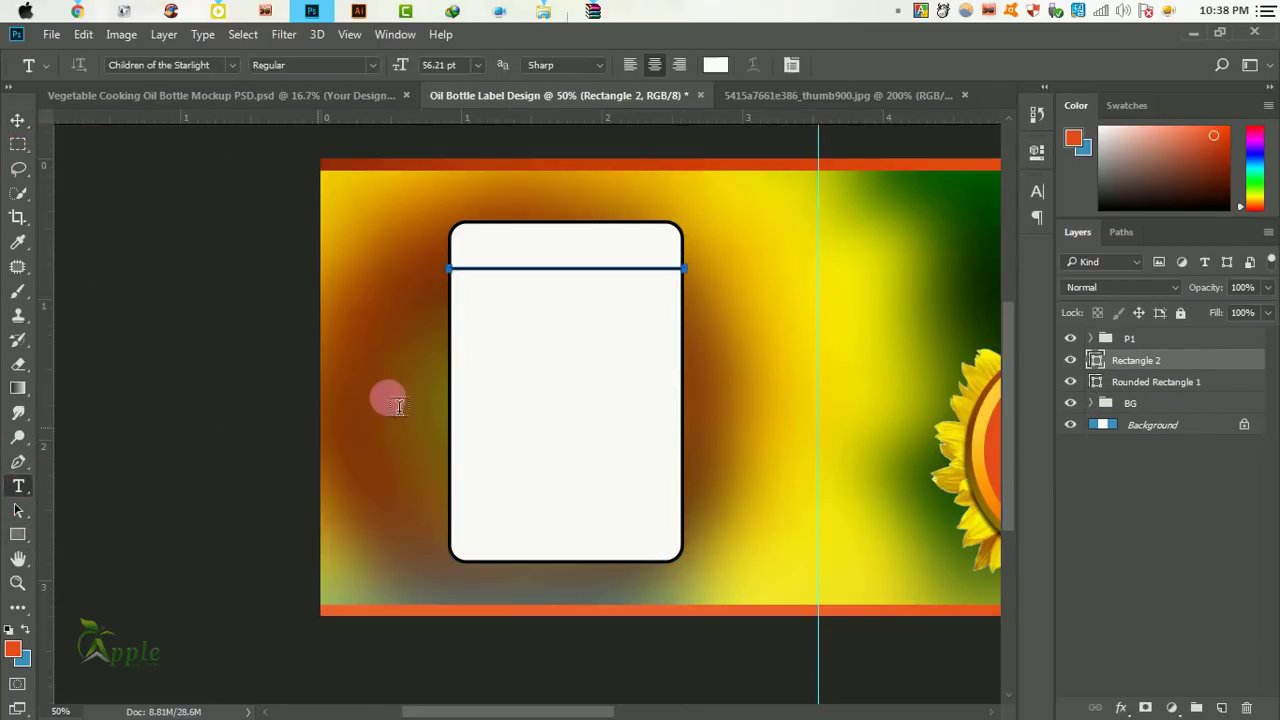
pyautogui.click(486, 254)
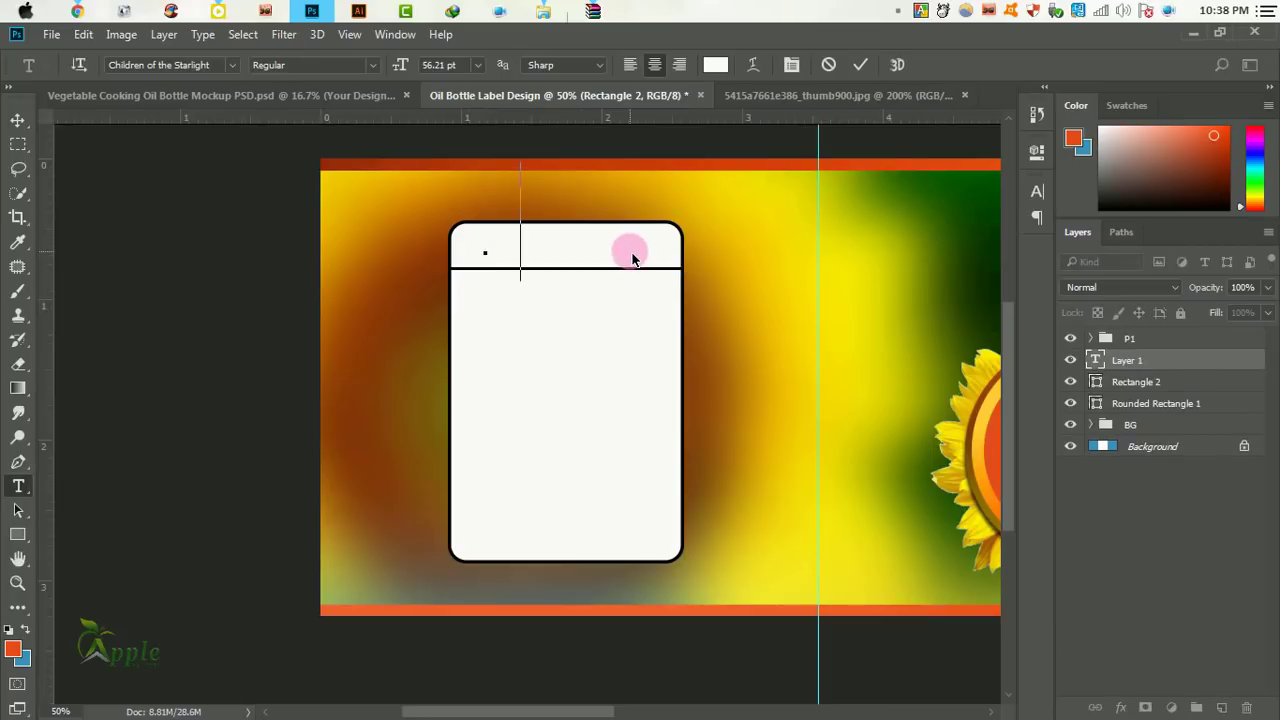
pyautogui.write('Nutri')
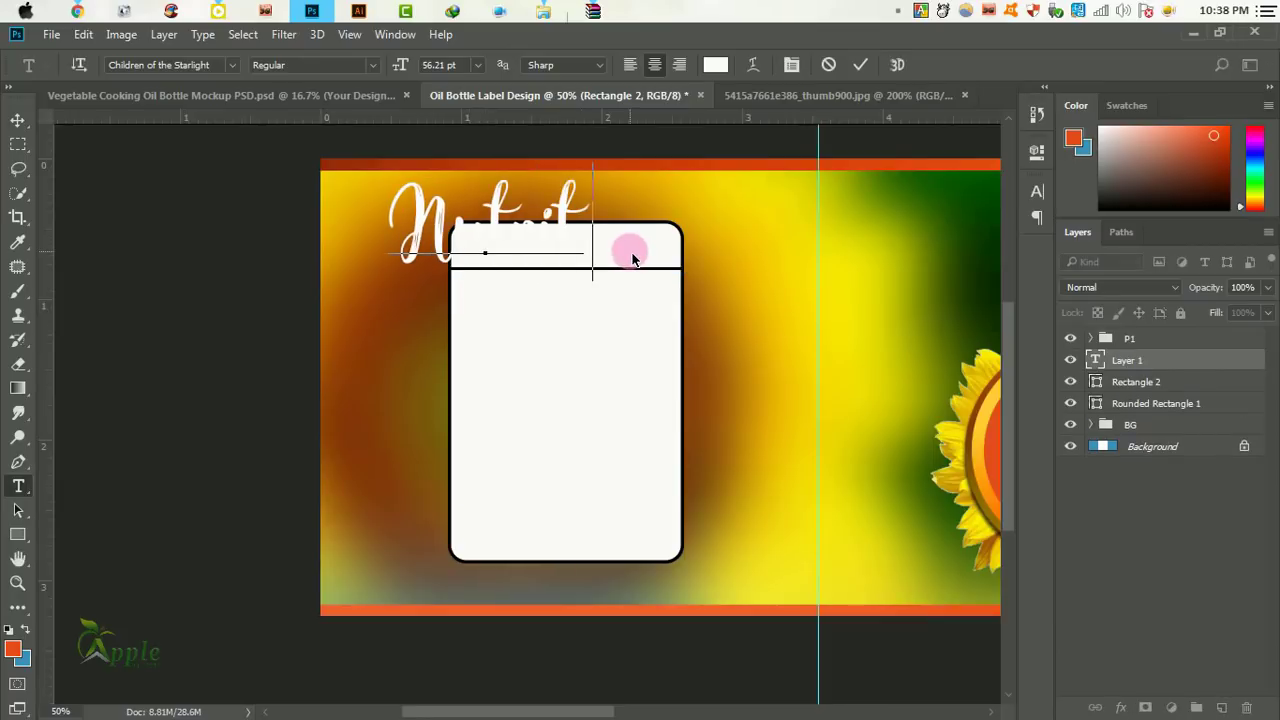
pyautogui.write('tion Facts')
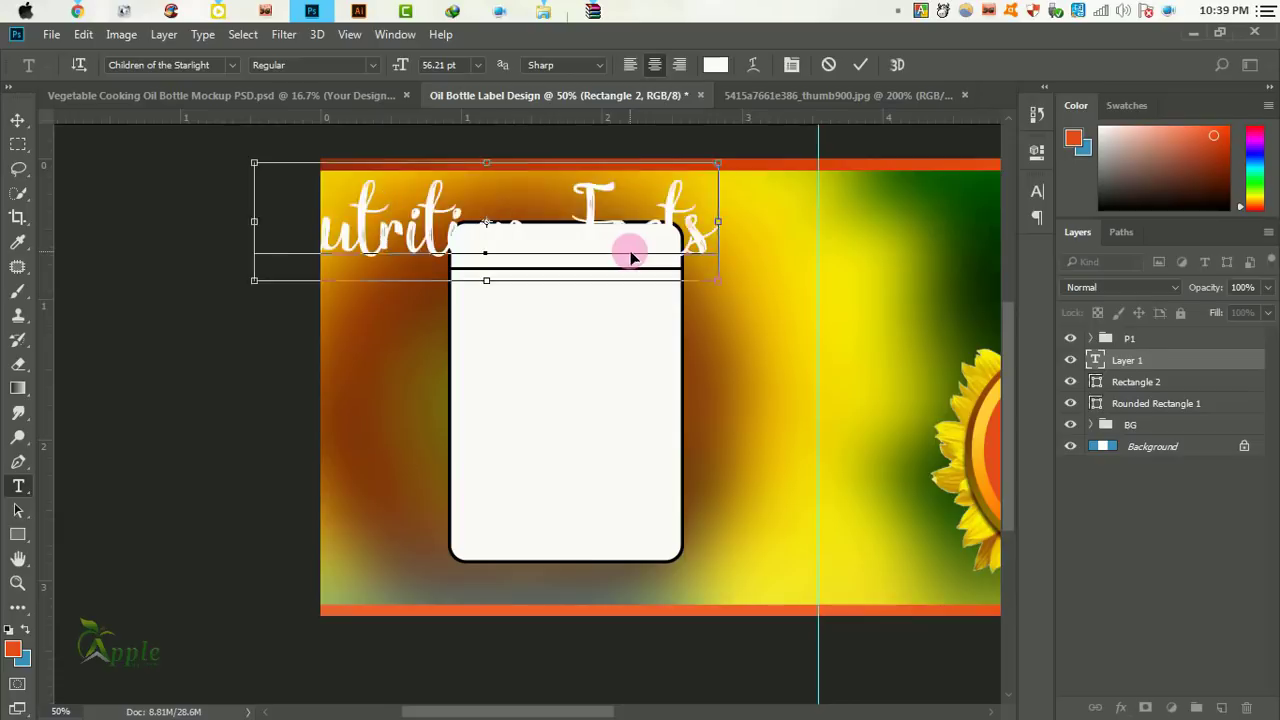
pyautogui.hotkey('ctrl', 'a')
pyautogui.click(1038, 193)
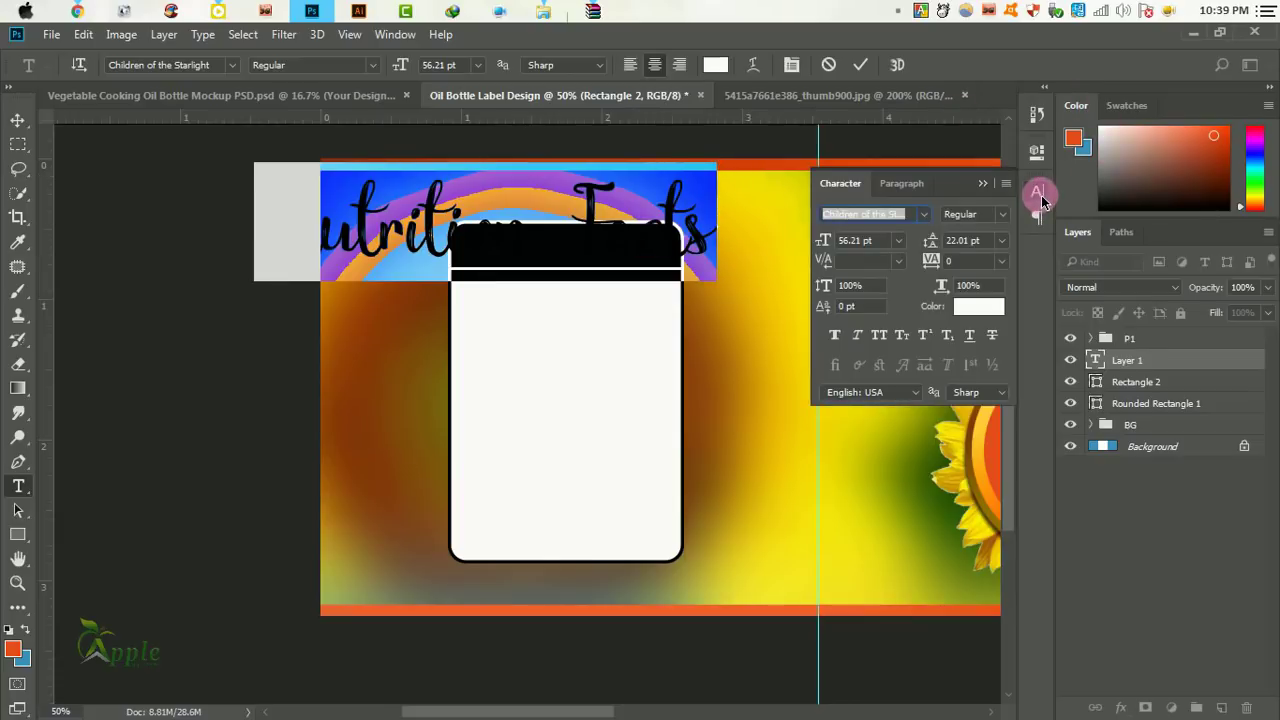
pyautogui.click(932, 216)
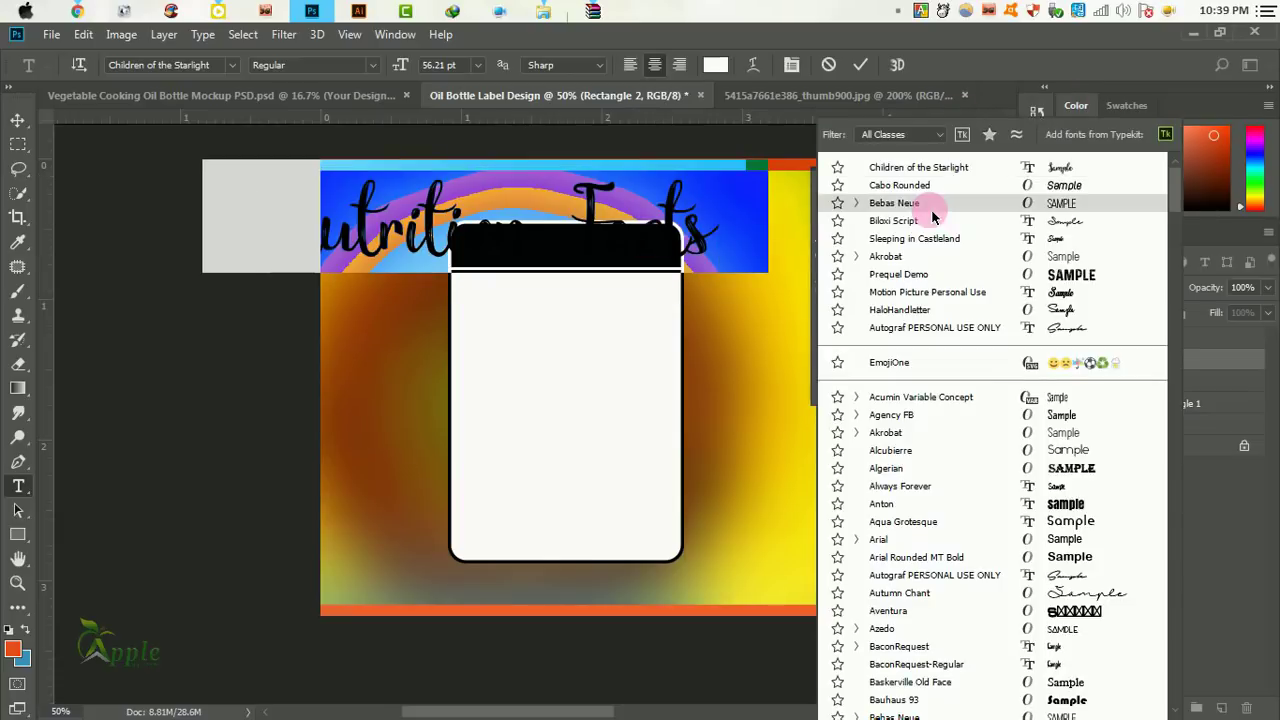
pyautogui.click(968, 260)
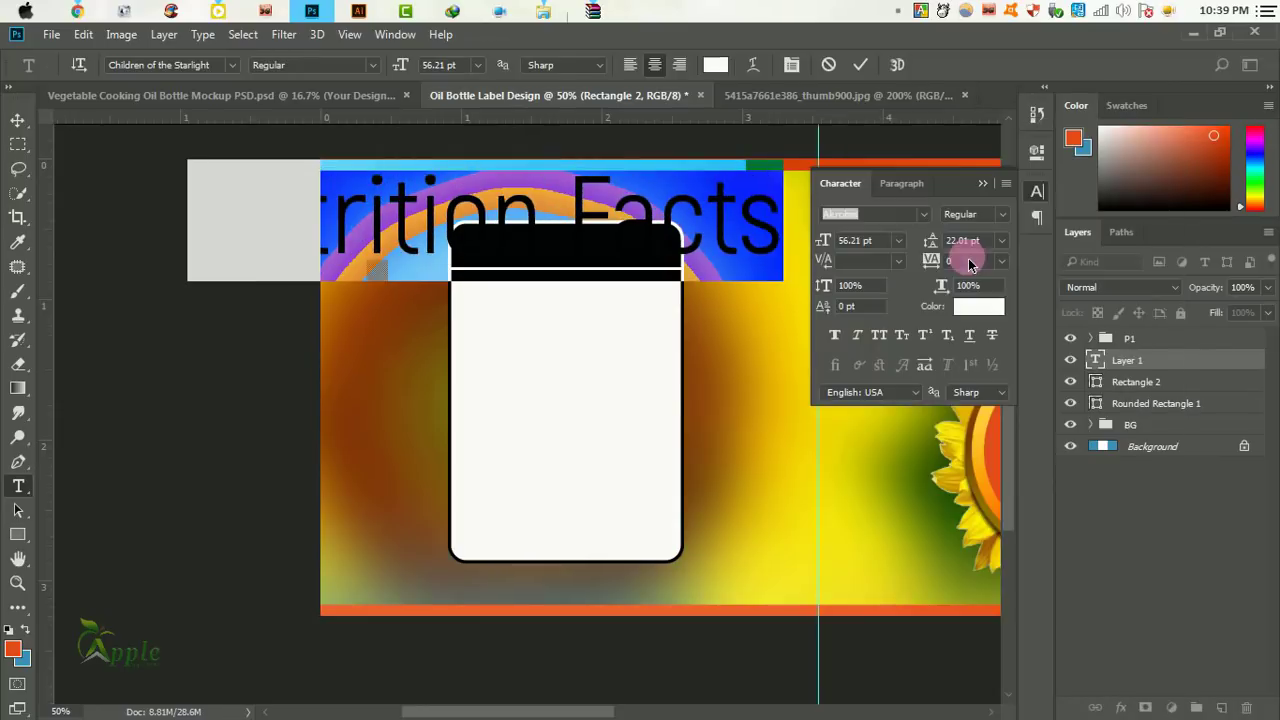
pyautogui.click(850, 258)
pyautogui.moveTo(828, 248); pyautogui.dragTo(792, 240)
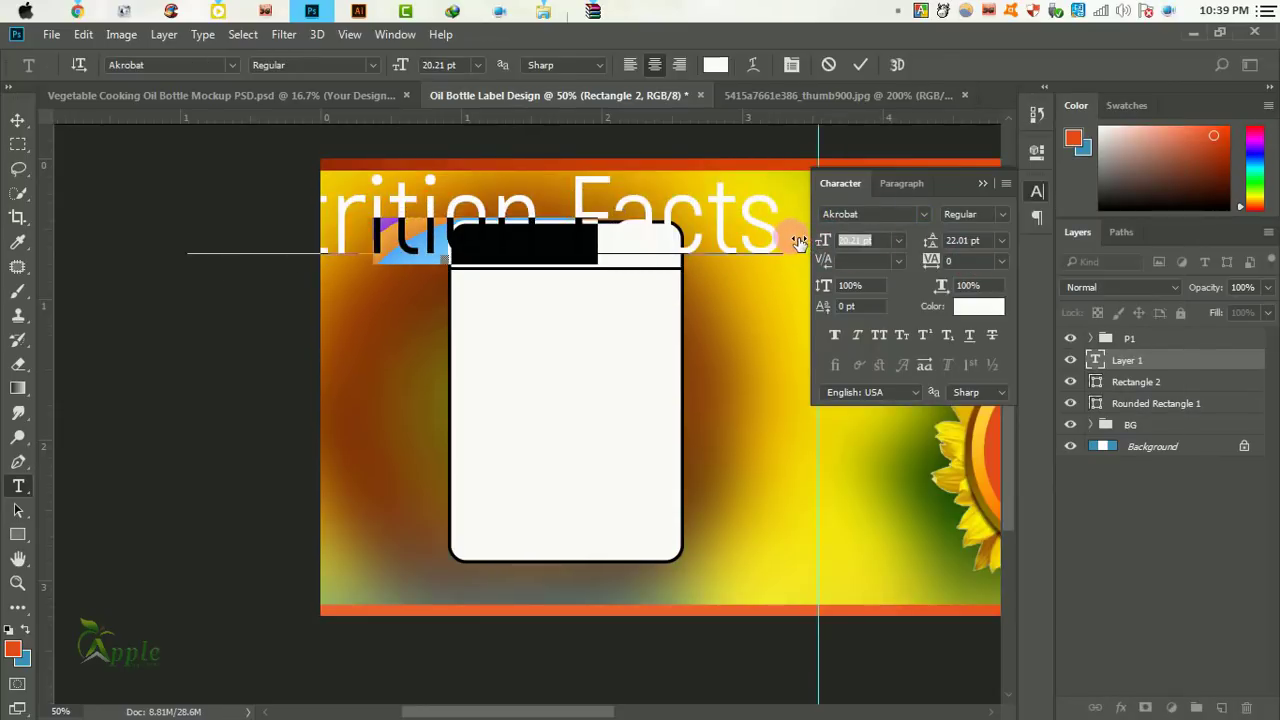
# Colour the heading black and centre it in the card's top strip.
pyautogui.click(17, 120)
pyautogui.click(1000, 306)
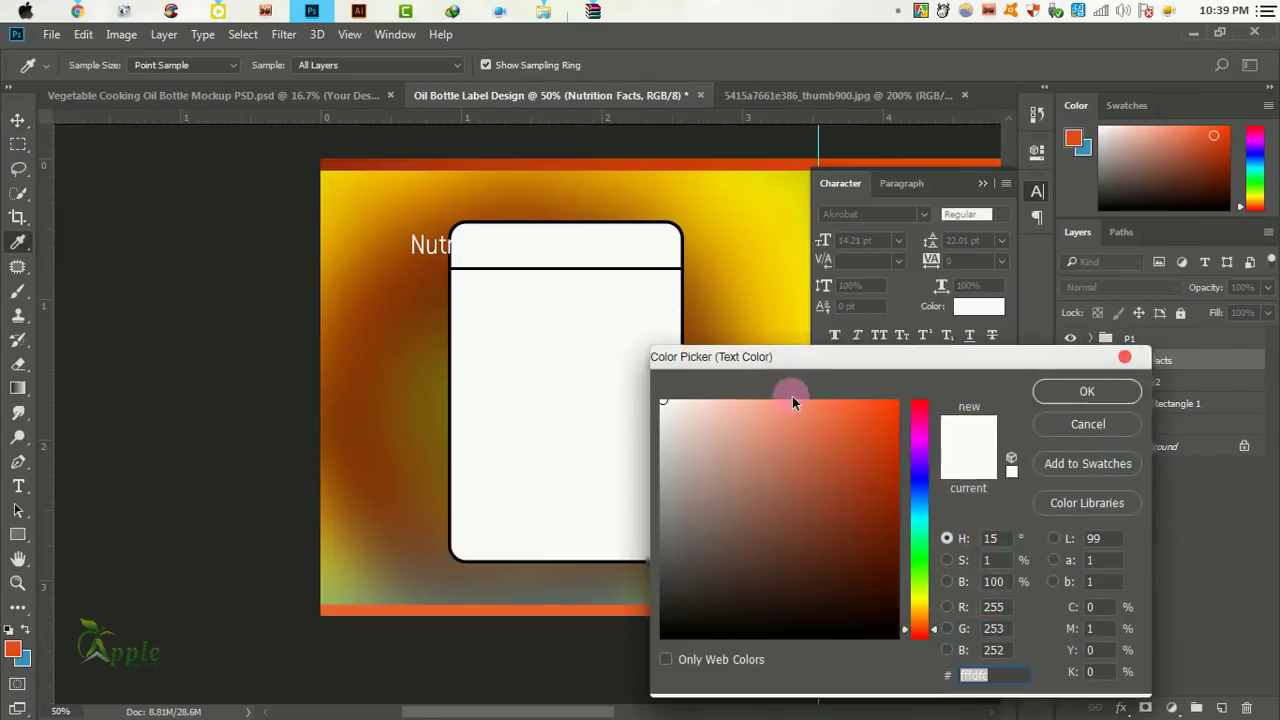
pyautogui.click(658, 640)
pyautogui.click(1125, 395)
pyautogui.moveTo(615, 258); pyautogui.dragTo(722, 250)
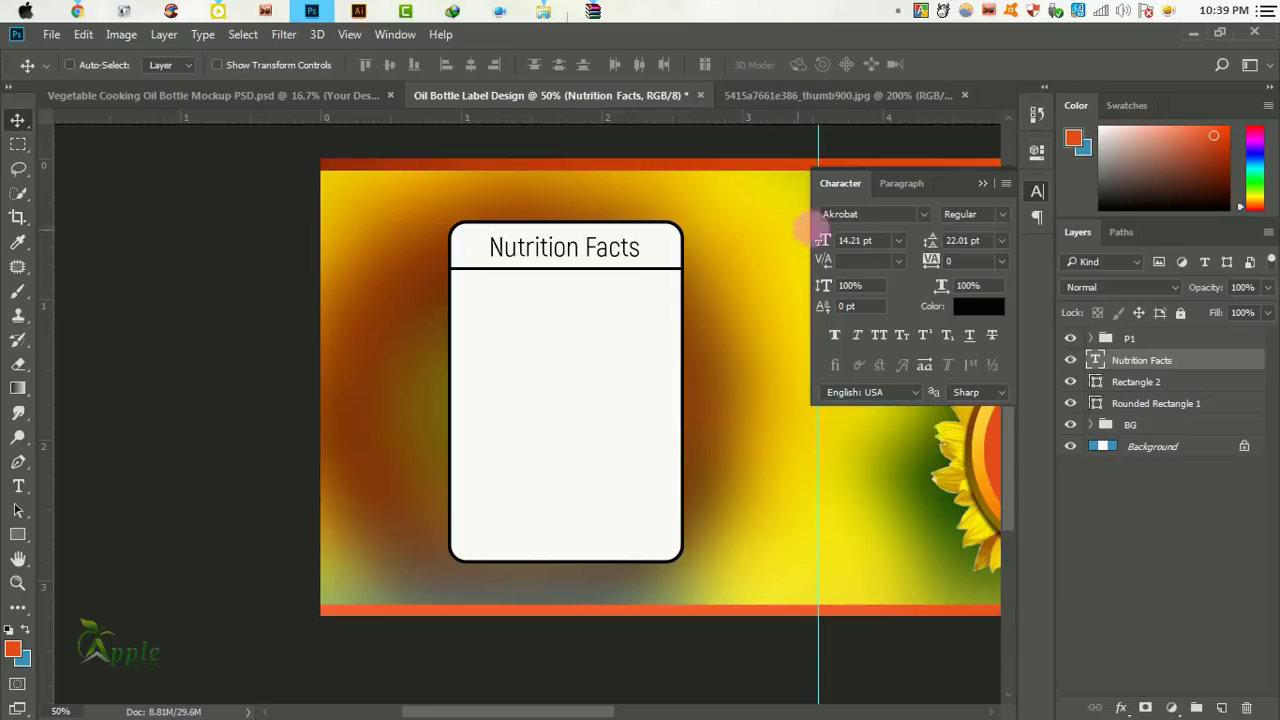
pyautogui.click(986, 186)
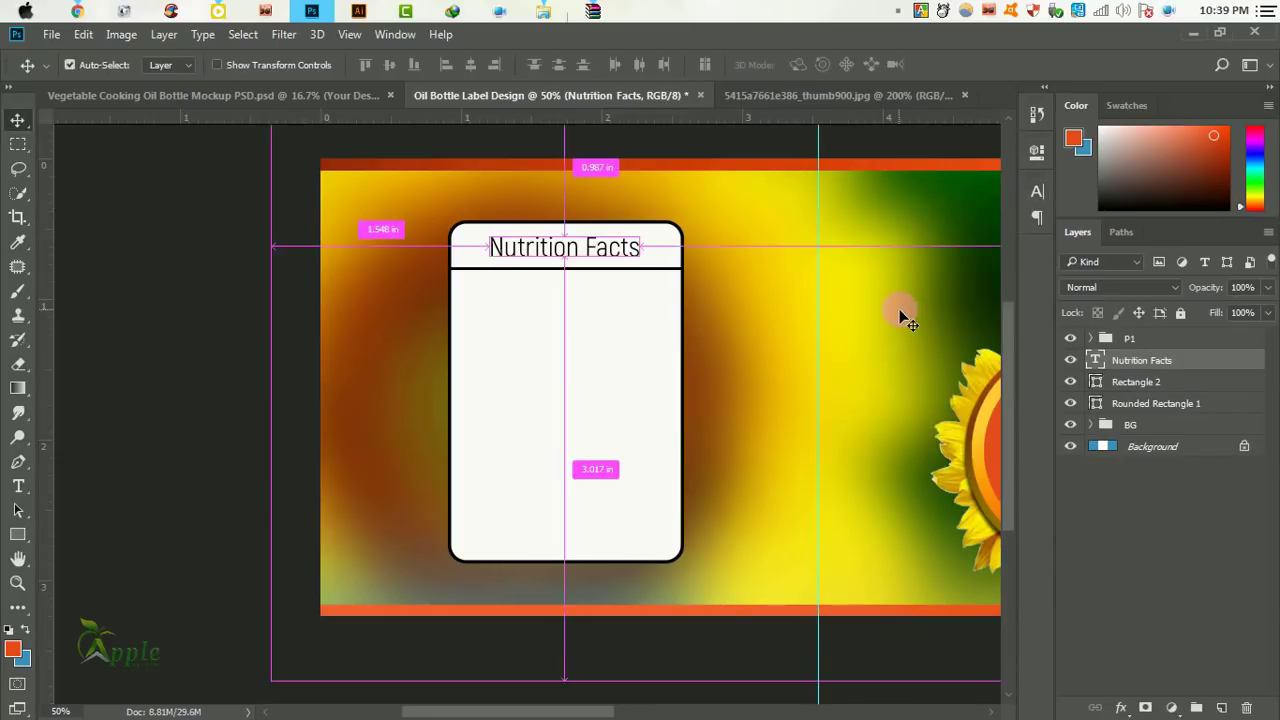
pyautogui.press('m')
pyautogui.click(83, 34)
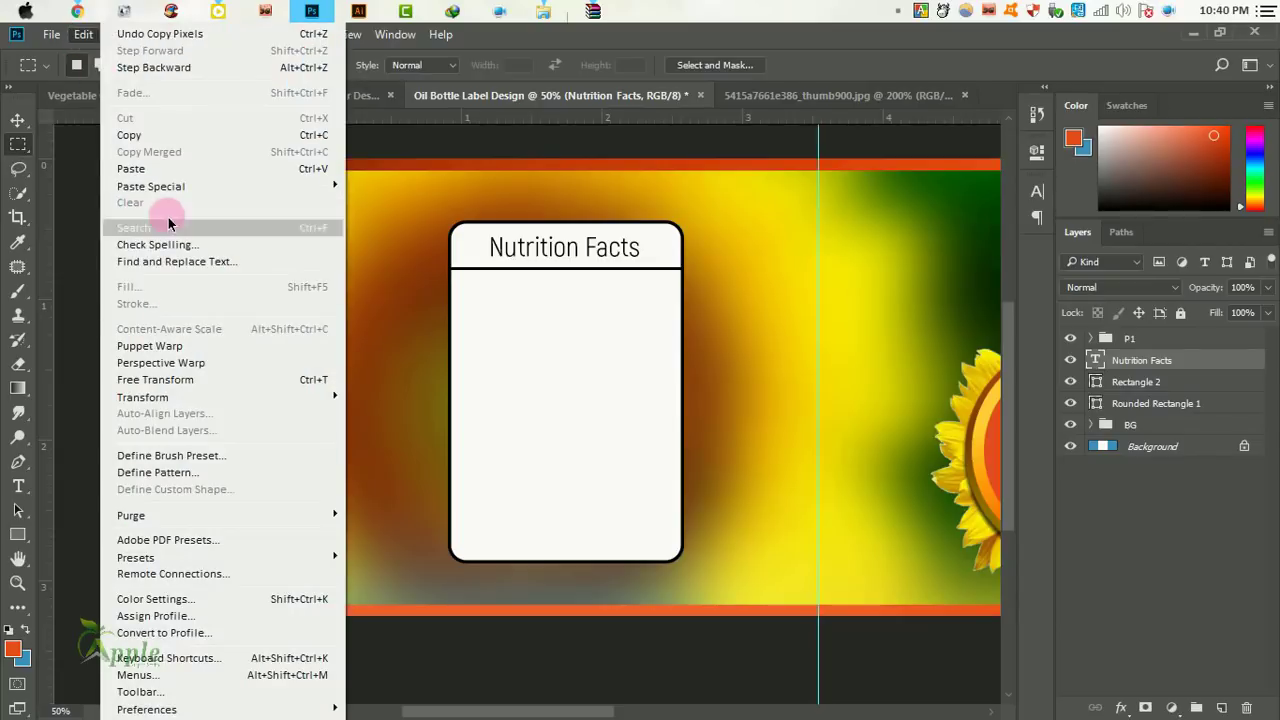
# Paste the nutrition facts table onto the card and enlarge it to about 247%.
pyautogui.click(195, 172)
pyautogui.click(18, 120)
pyautogui.moveTo(729, 374); pyautogui.dragTo(643, 354)
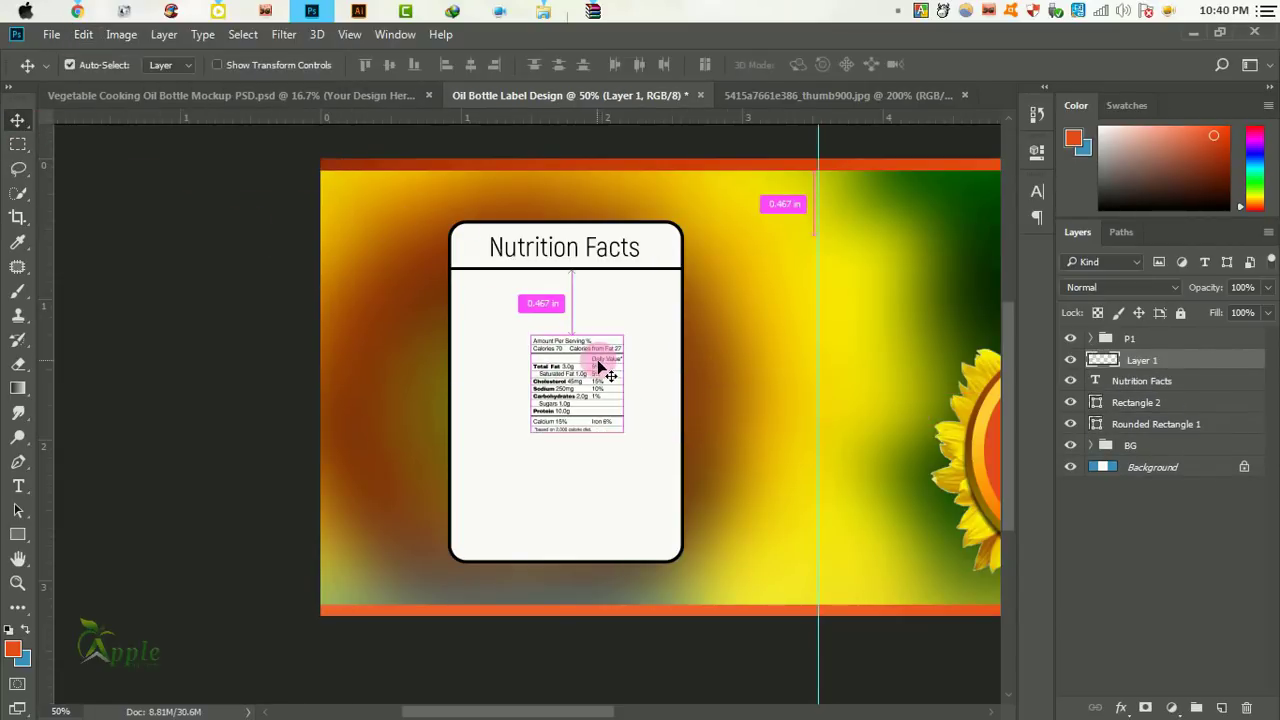
pyautogui.hotkey('ctrl', 't')
pyautogui.moveTo(623, 434); pyautogui.dragTo(683, 525)
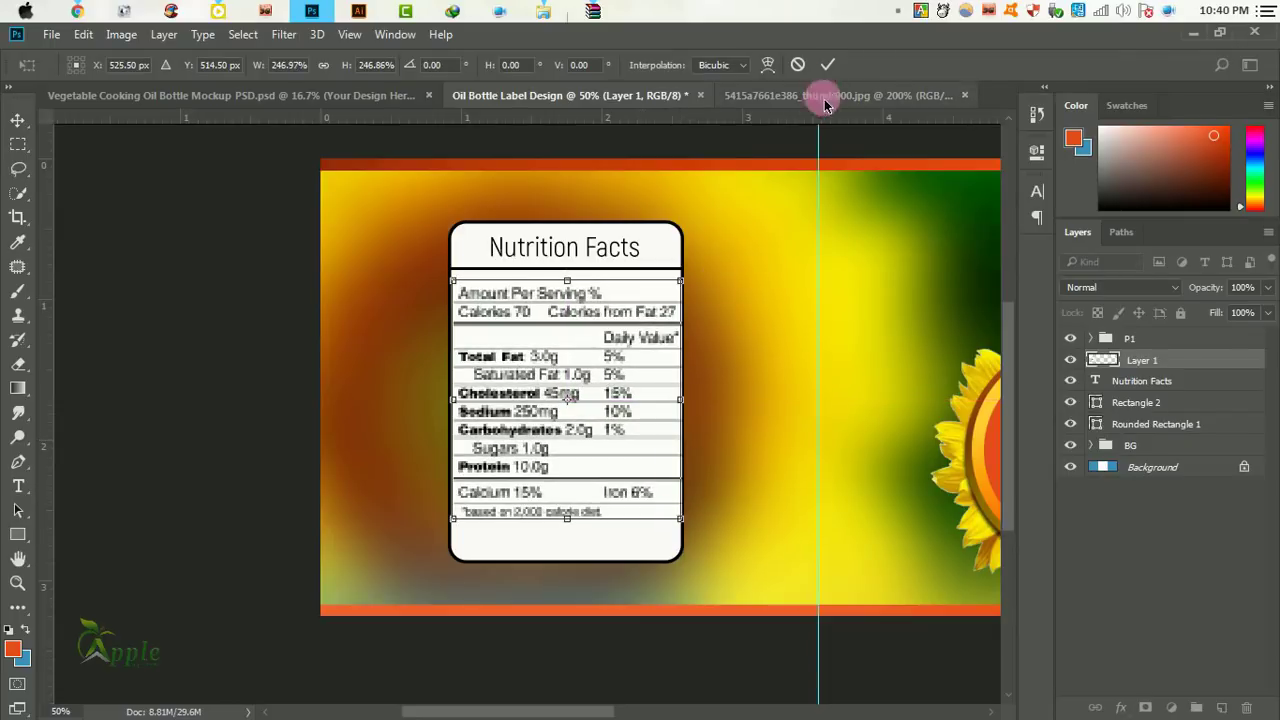
pyautogui.click(828, 64)
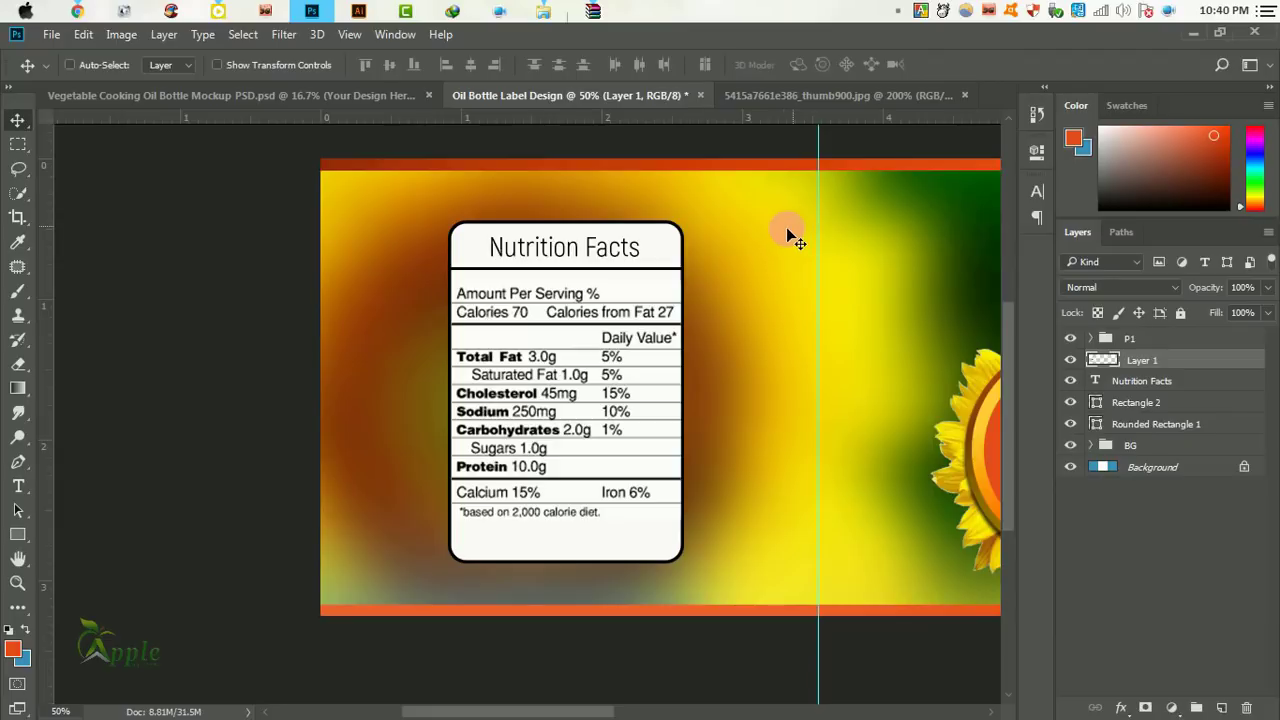
pyautogui.hotkey('ctrl', '-')
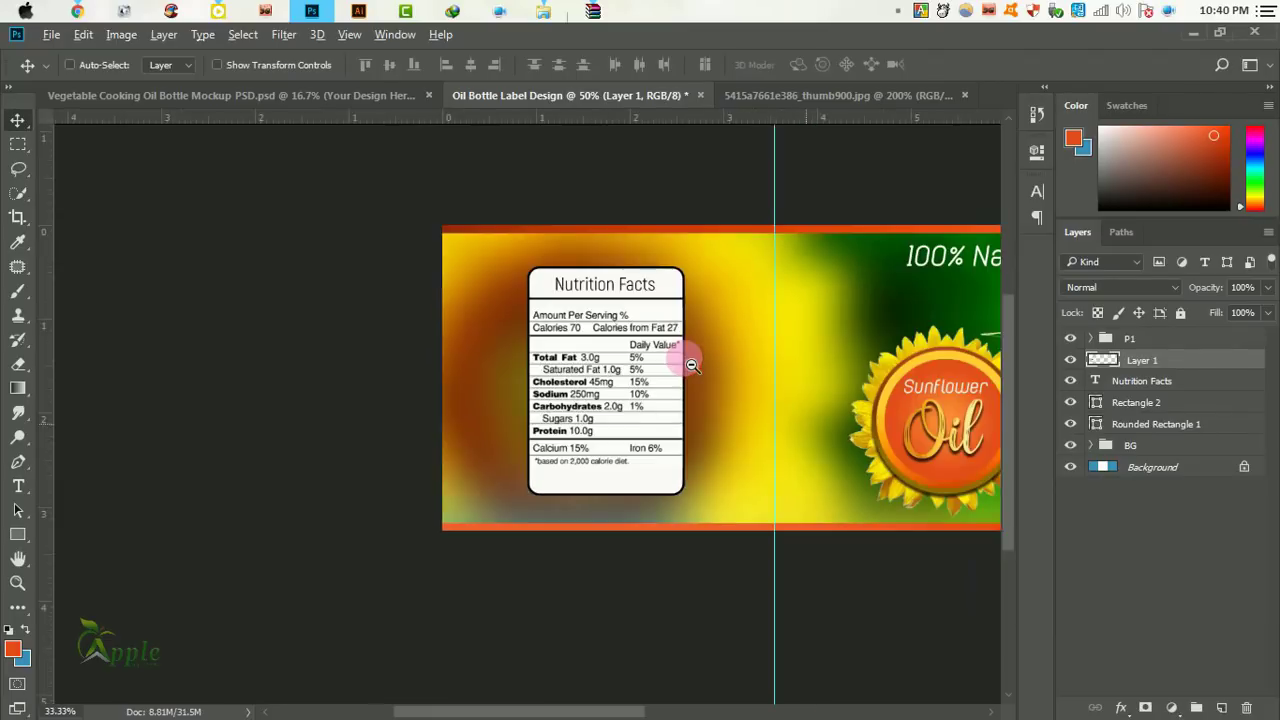
pyautogui.hotkey('ctrl', '-')
pyautogui.hotkey('ctrl', '+')
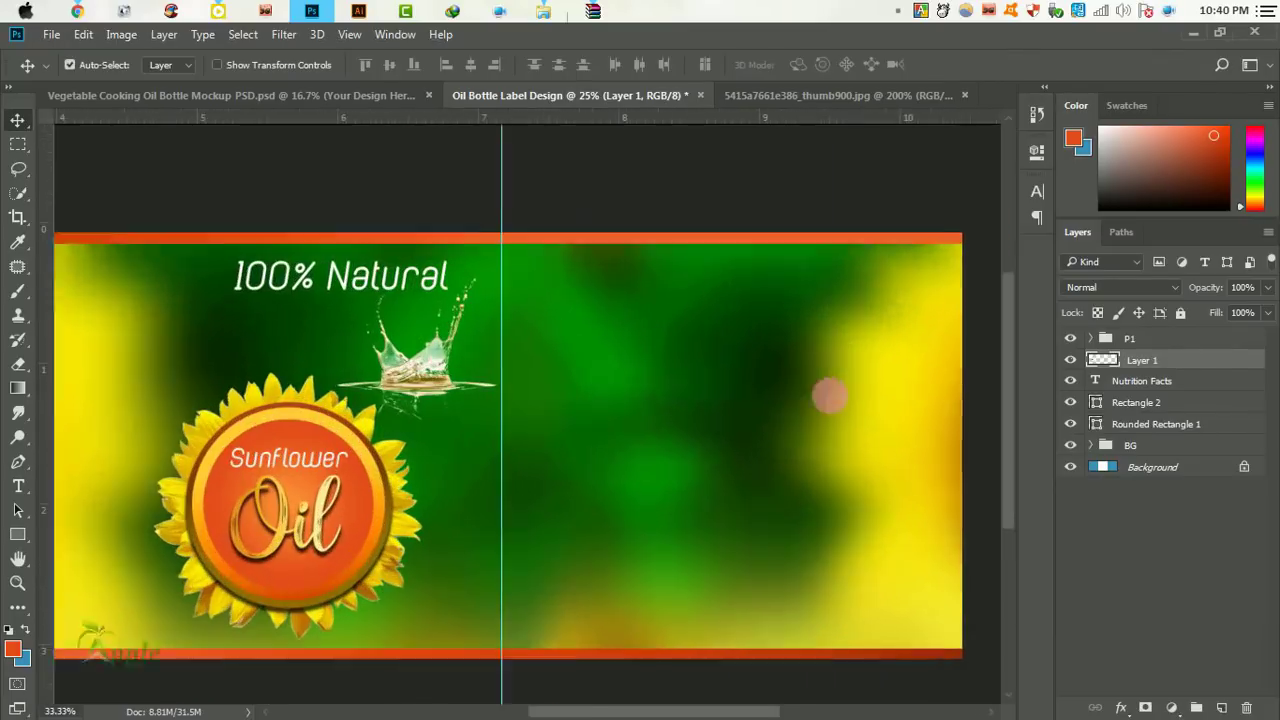
pyautogui.hotkey('ctrl', '+')
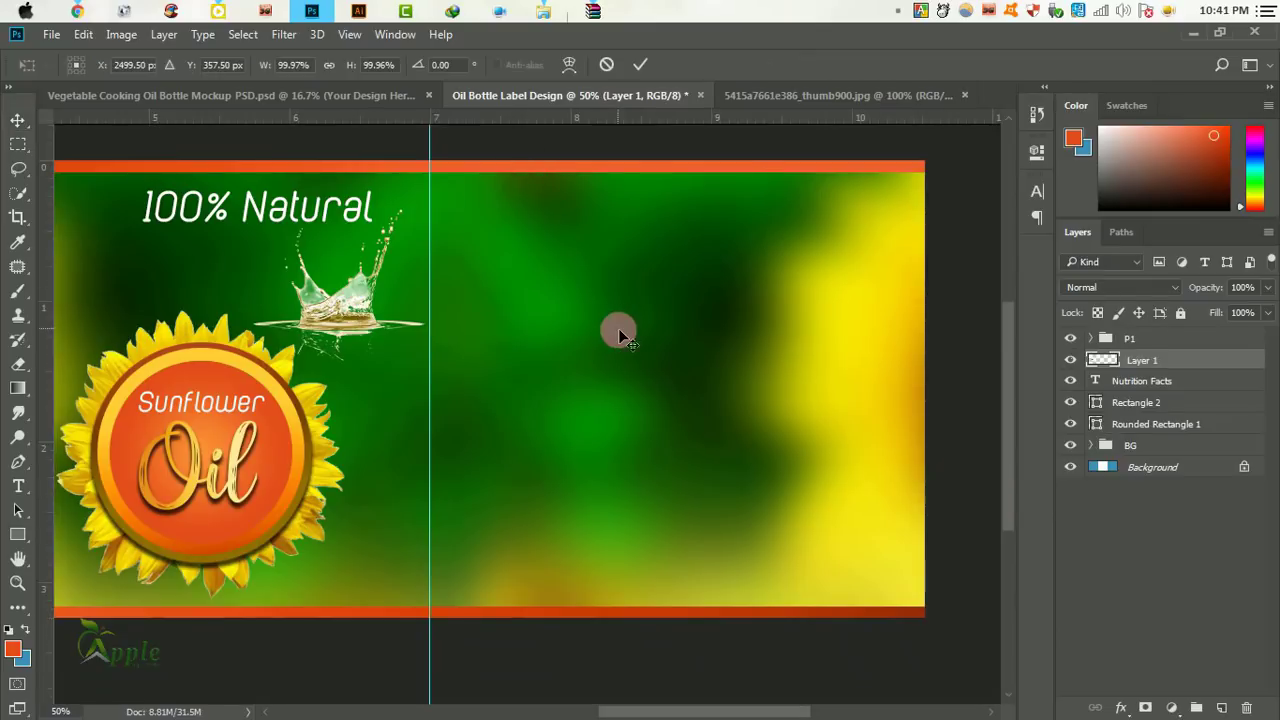
# Place the barcode, scale it to about 28% by 16%, and move it lower right.
pyautogui.moveTo(529, 158); pyautogui.dragTo(614, 329)
pyautogui.moveTo(306, 166)
pyautogui.mouseDown()
pyautogui.moveTo(508, 285)
pyautogui.moveTo(528, 281)
pyautogui.mouseUp()
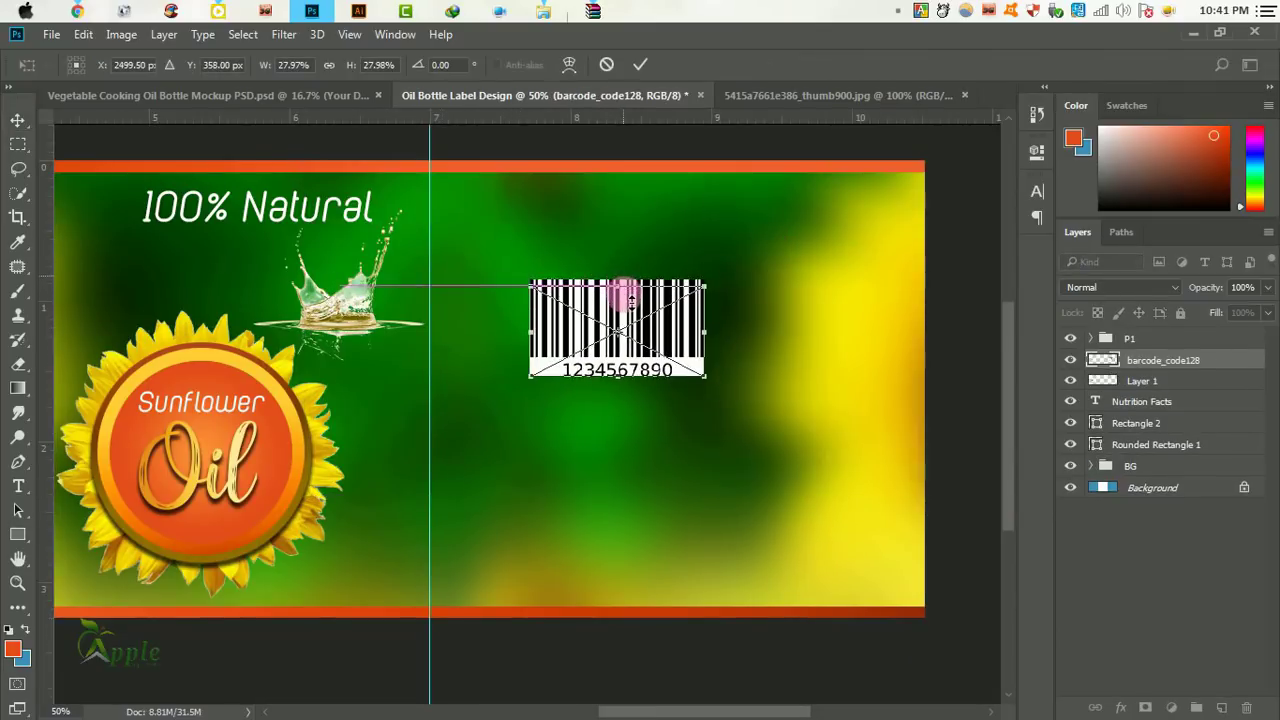
pyautogui.moveTo(612, 284)
pyautogui.mouseDown()
pyautogui.moveTo(631, 303)
pyautogui.moveTo(616, 320)
pyautogui.mouseUp()
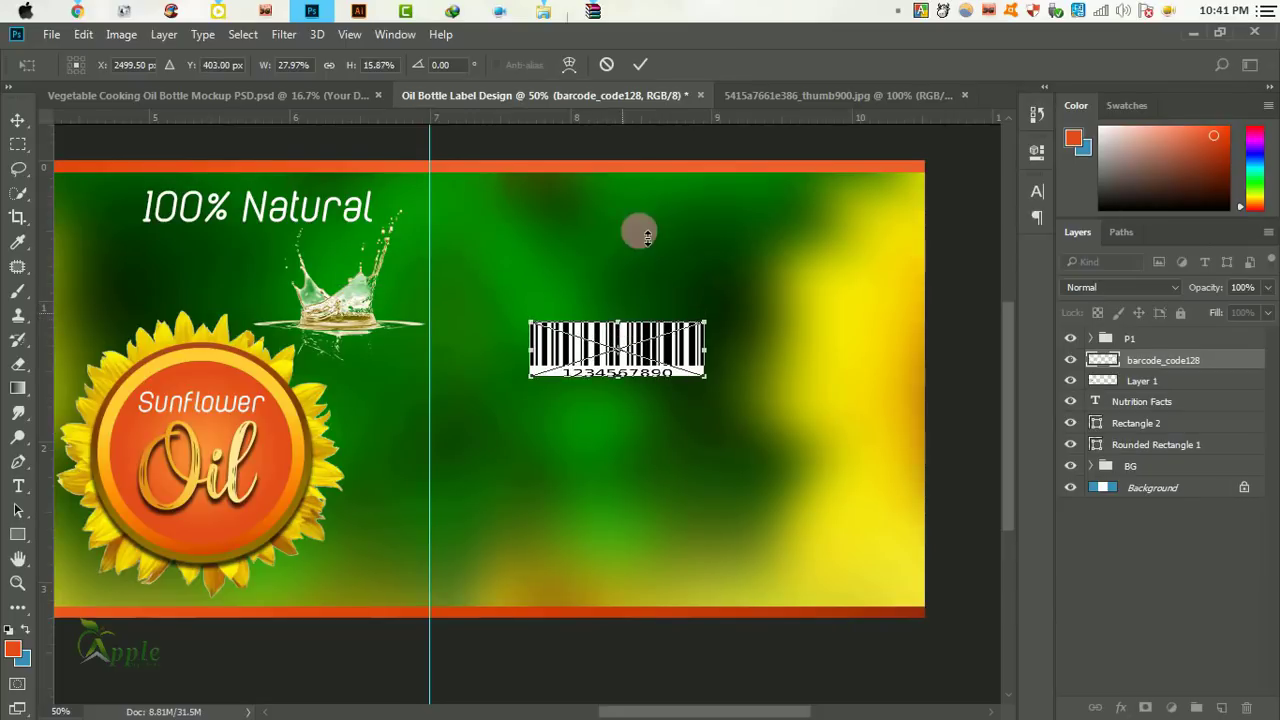
pyautogui.click(640, 64)
pyautogui.moveTo(664, 361); pyautogui.dragTo(727, 575)
# Paste the ingredients label and enlarge it just above the barcode.
pyautogui.press('m')
pyautogui.click(85, 35)
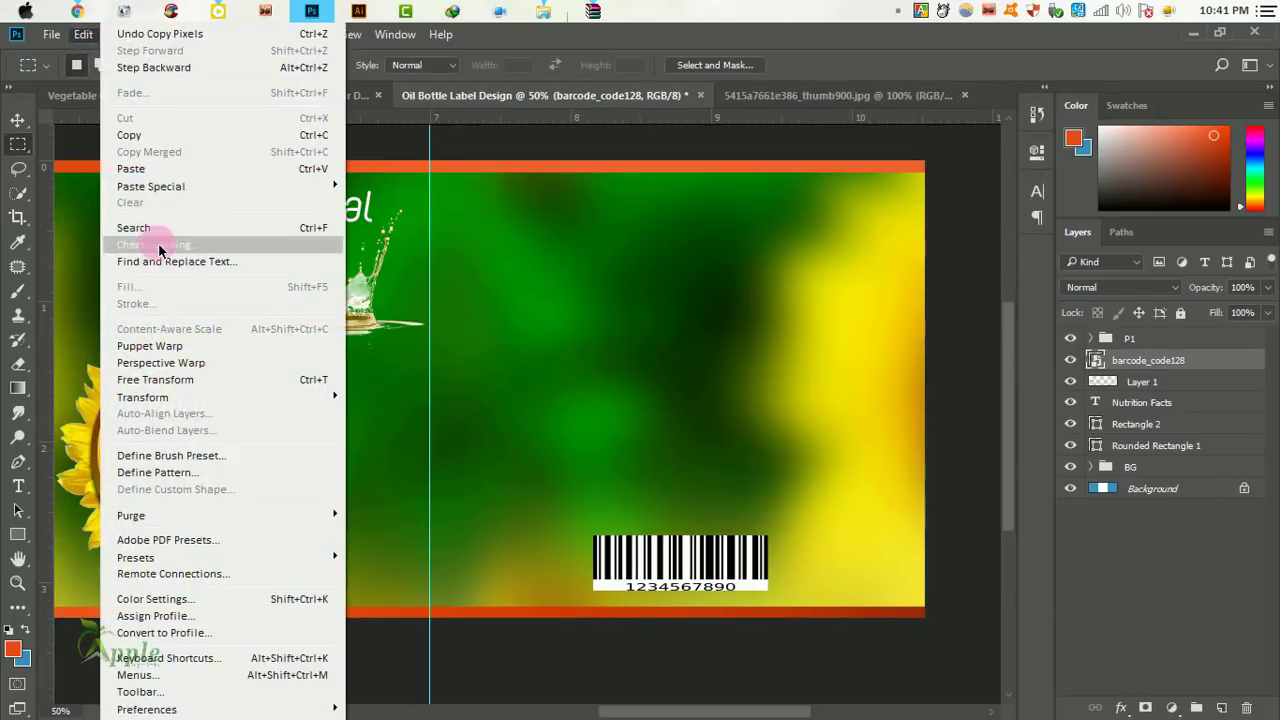
pyautogui.click(150, 166)
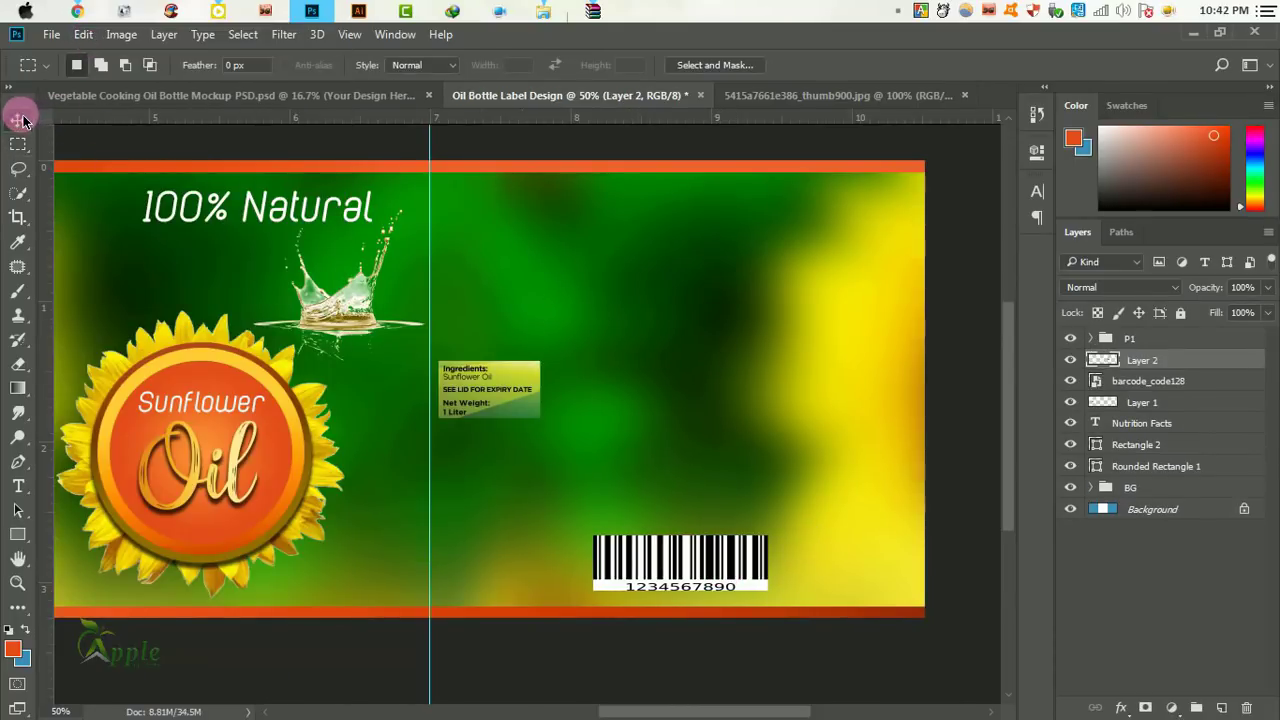
pyautogui.click(20, 120)
pyautogui.moveTo(552, 382); pyautogui.dragTo(706, 463)
pyautogui.hotkey('ctrl', 't')
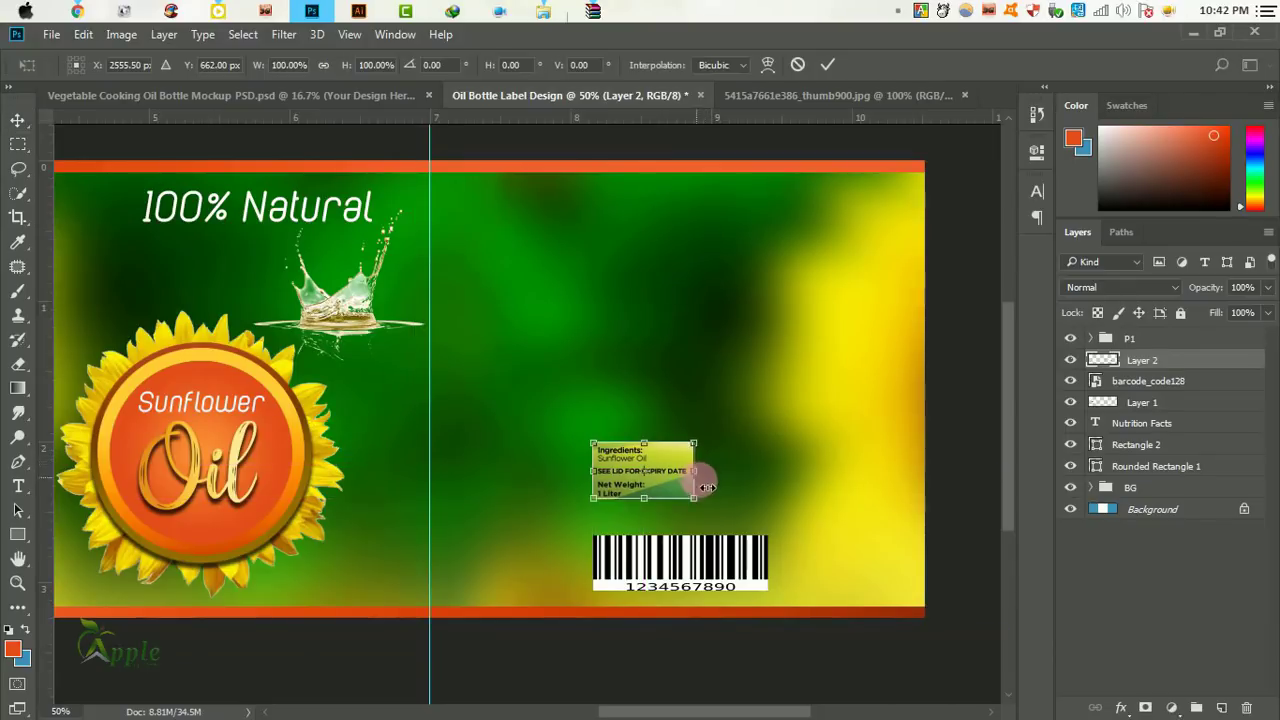
pyautogui.moveTo(753, 533); pyautogui.dragTo(755, 532)
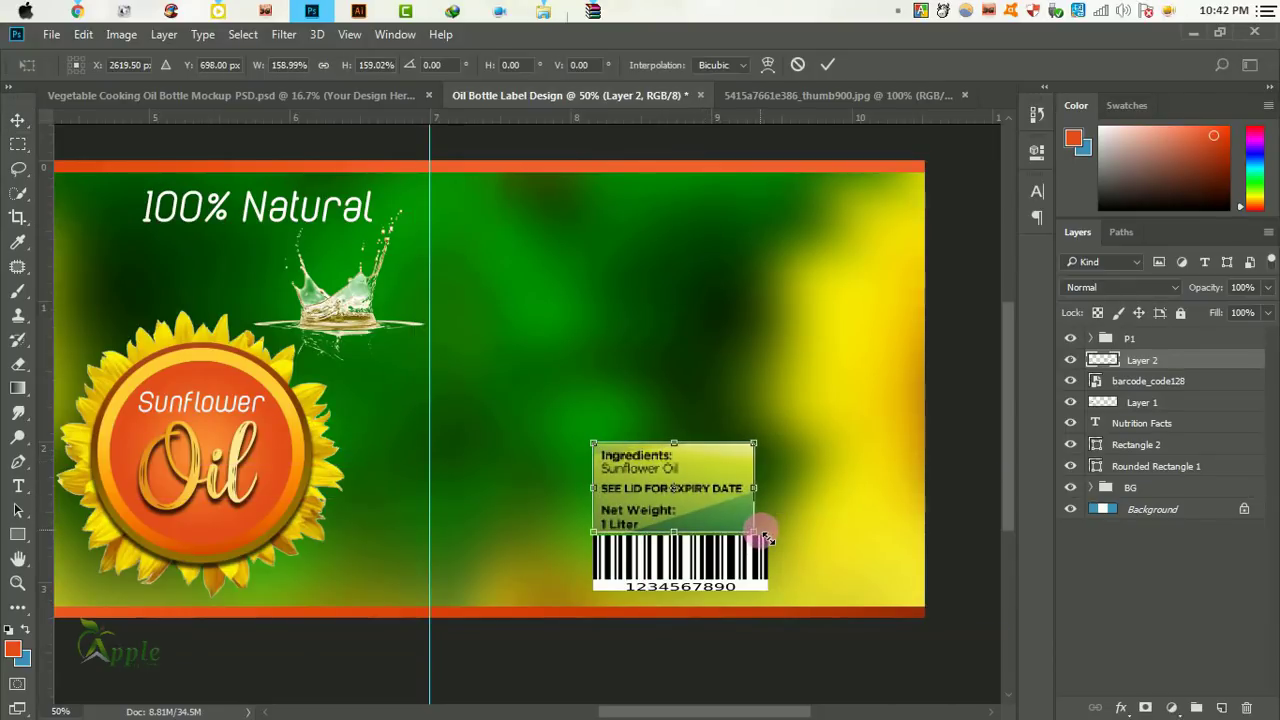
pyautogui.click(828, 66)
pyautogui.moveTo(757, 467); pyautogui.dragTo(758, 455)
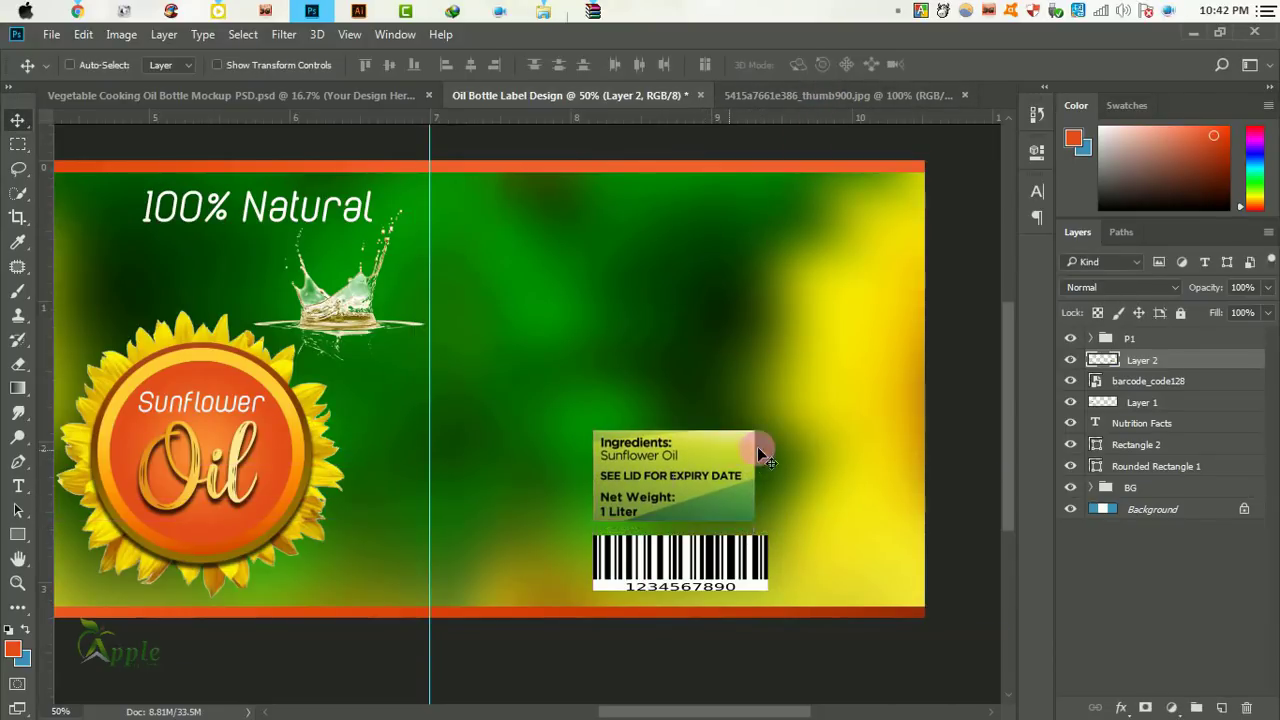
pyautogui.press('Right')
pyautogui.press('Right')
pyautogui.press('Right')
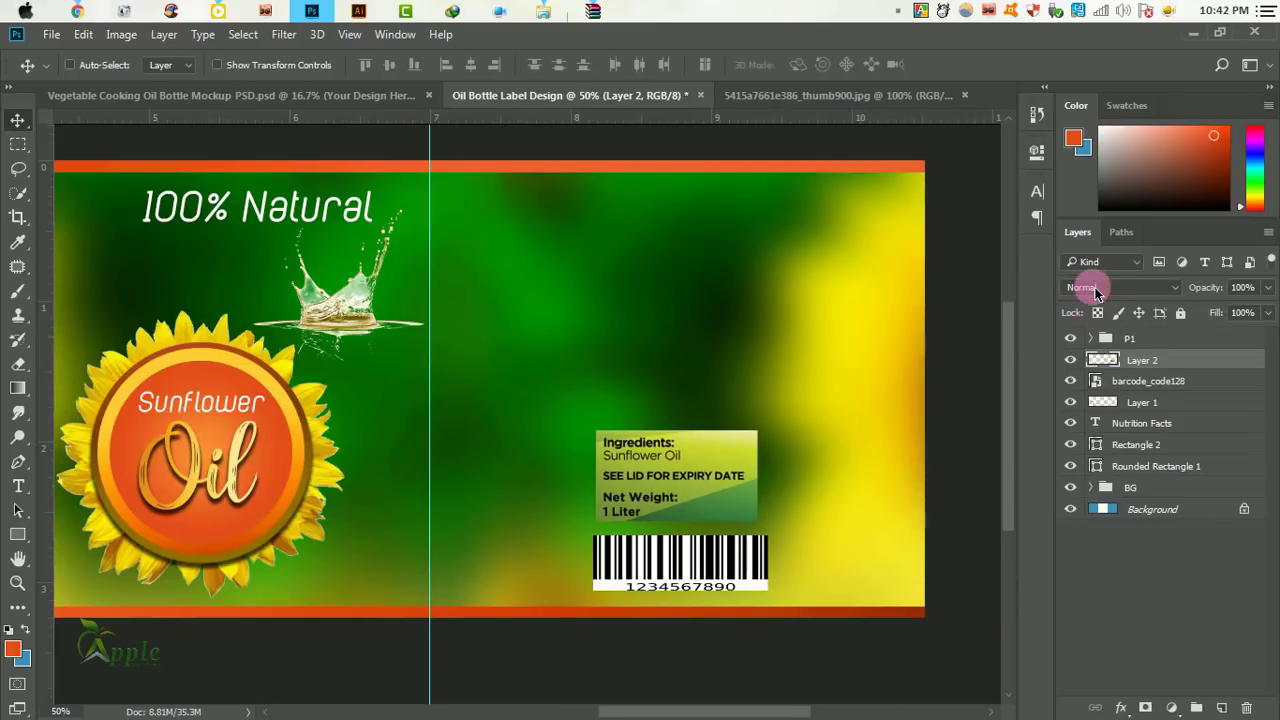
# Try Darken, Screen and Soft Light on Layer 2, ending on Overlay.
pyautogui.click(1090, 287)
pyautogui.click(1096, 315)
pyautogui.click(1090, 290)
pyautogui.click(1095, 325)
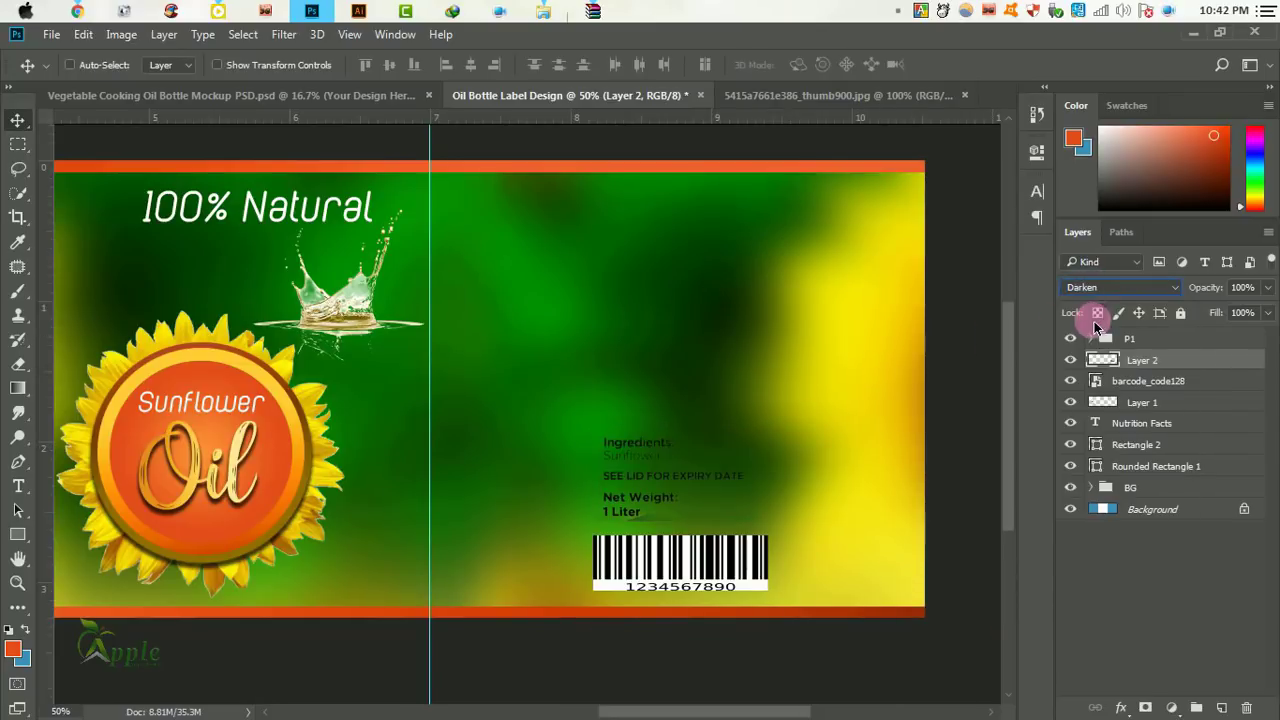
pyautogui.press('Down')
pyautogui.press('Down')
pyautogui.press('Down')
pyautogui.press('Down')
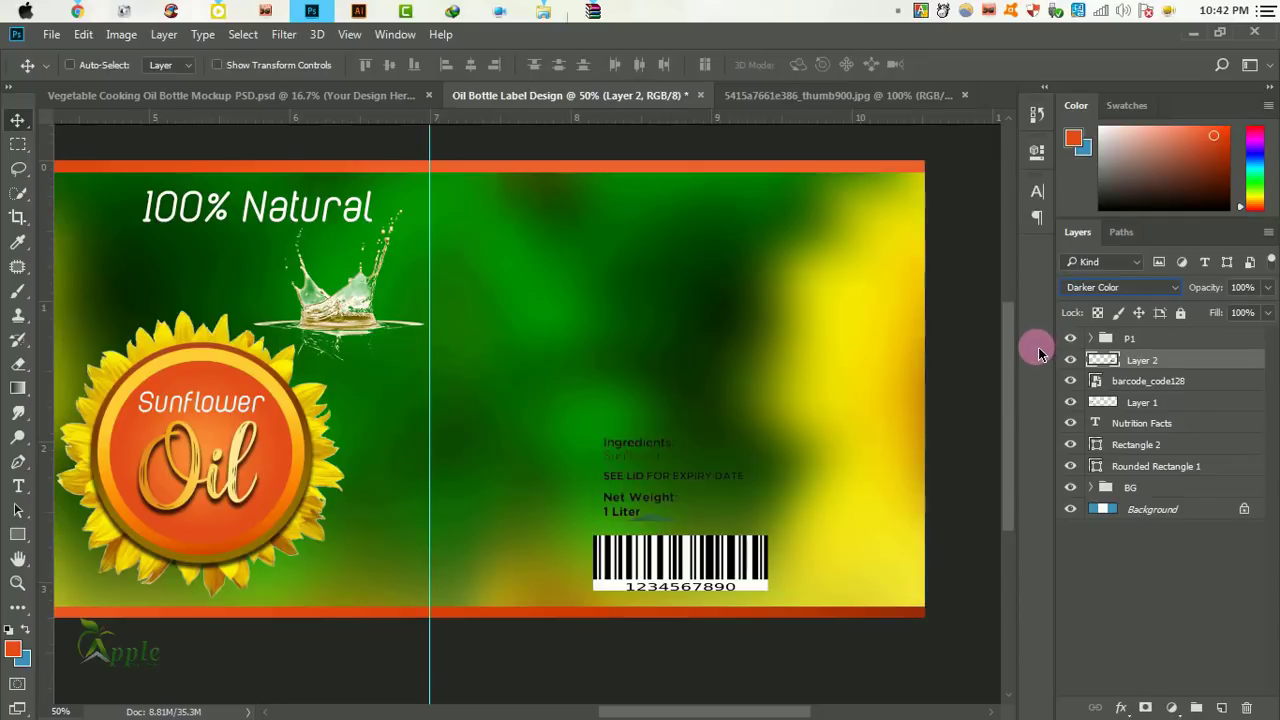
pyautogui.press('Down')
pyautogui.press('Down')
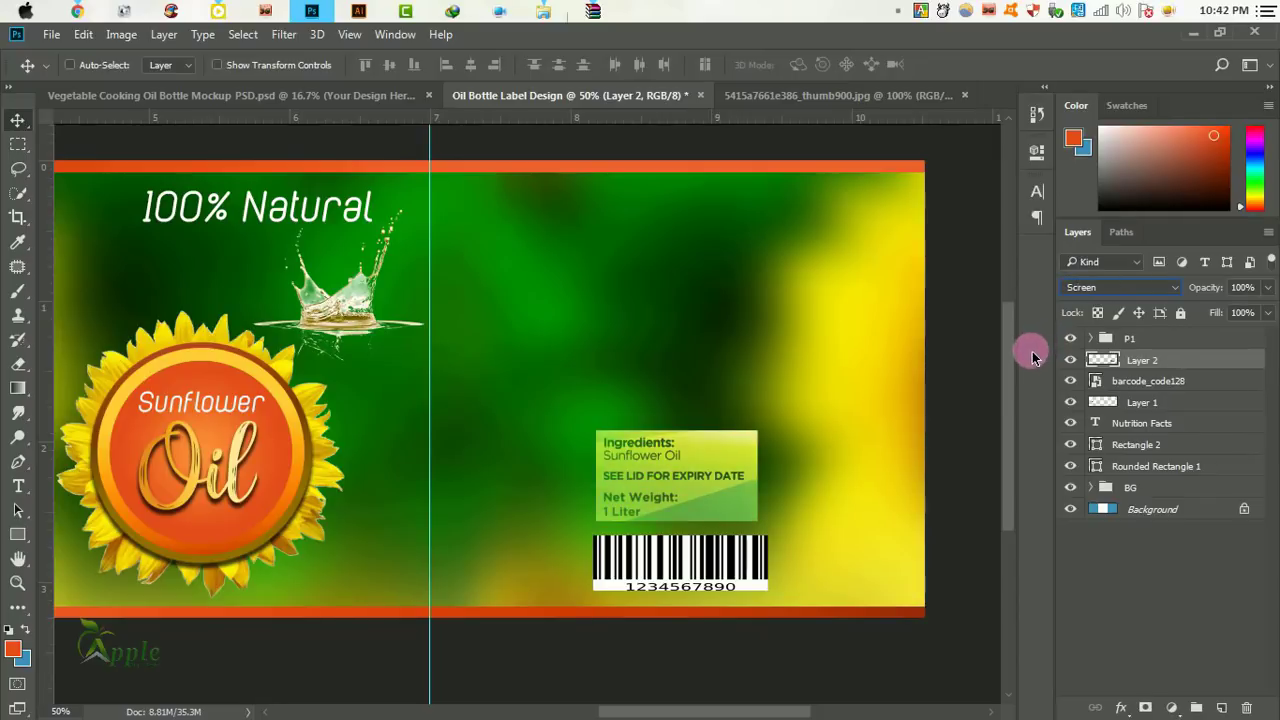
pyautogui.press('Down')
pyautogui.press('Down')
pyautogui.press('Down')
pyautogui.press('Down')
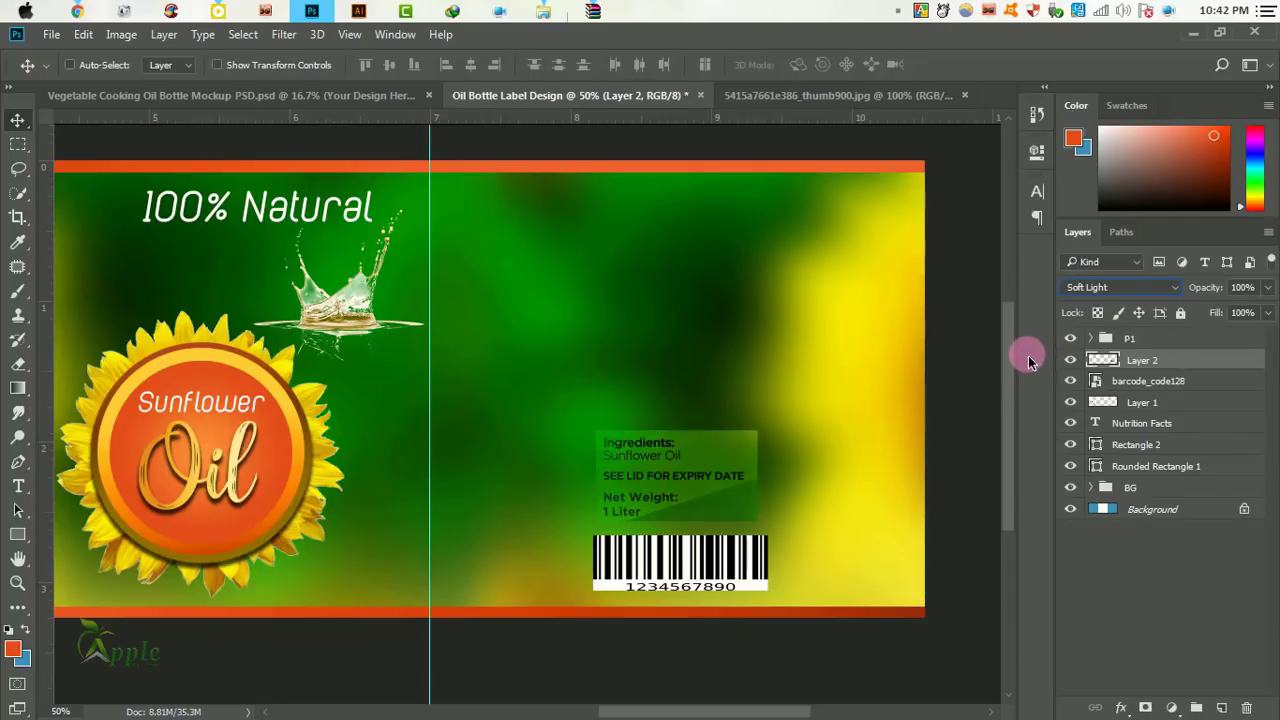
pyautogui.moveTo(723, 436); pyautogui.dragTo(851, 433)
pyautogui.click(1120, 341)
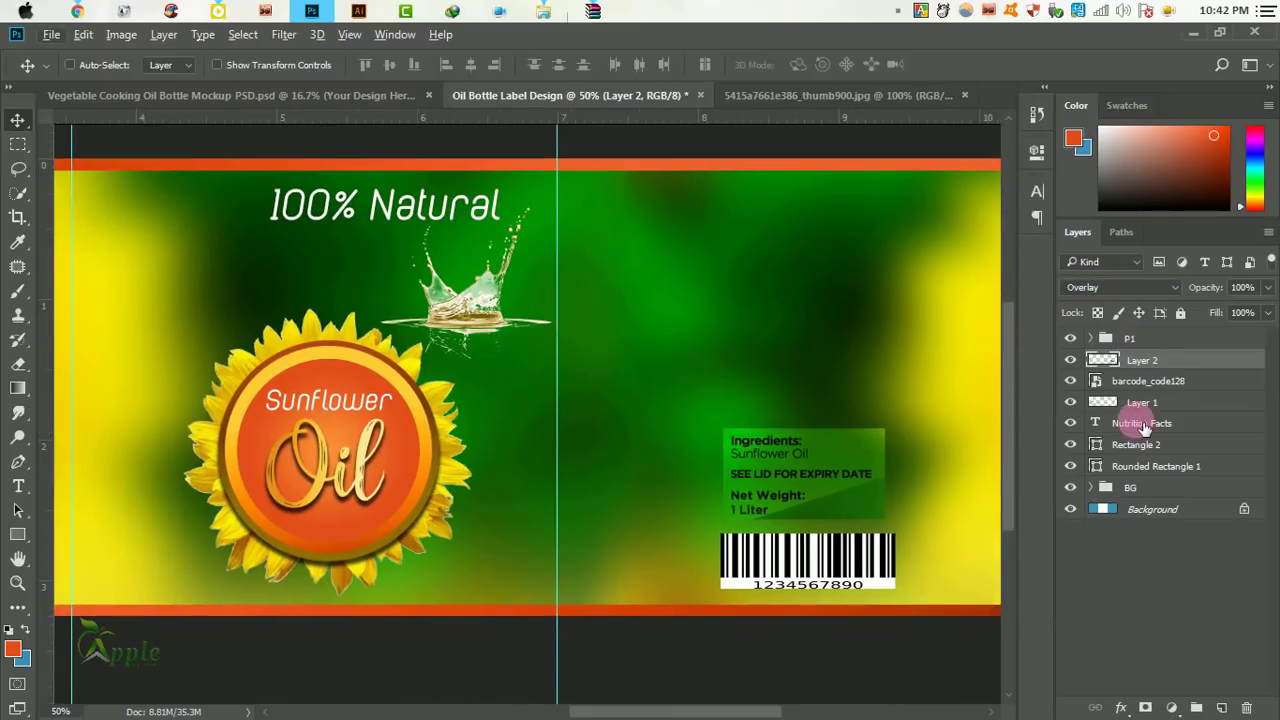
# Group the logo layers from Oil to Oil-splash into Group 4.
pyautogui.click(1144, 426)
pyautogui.click(1141, 345)
pyautogui.click(1090, 338)
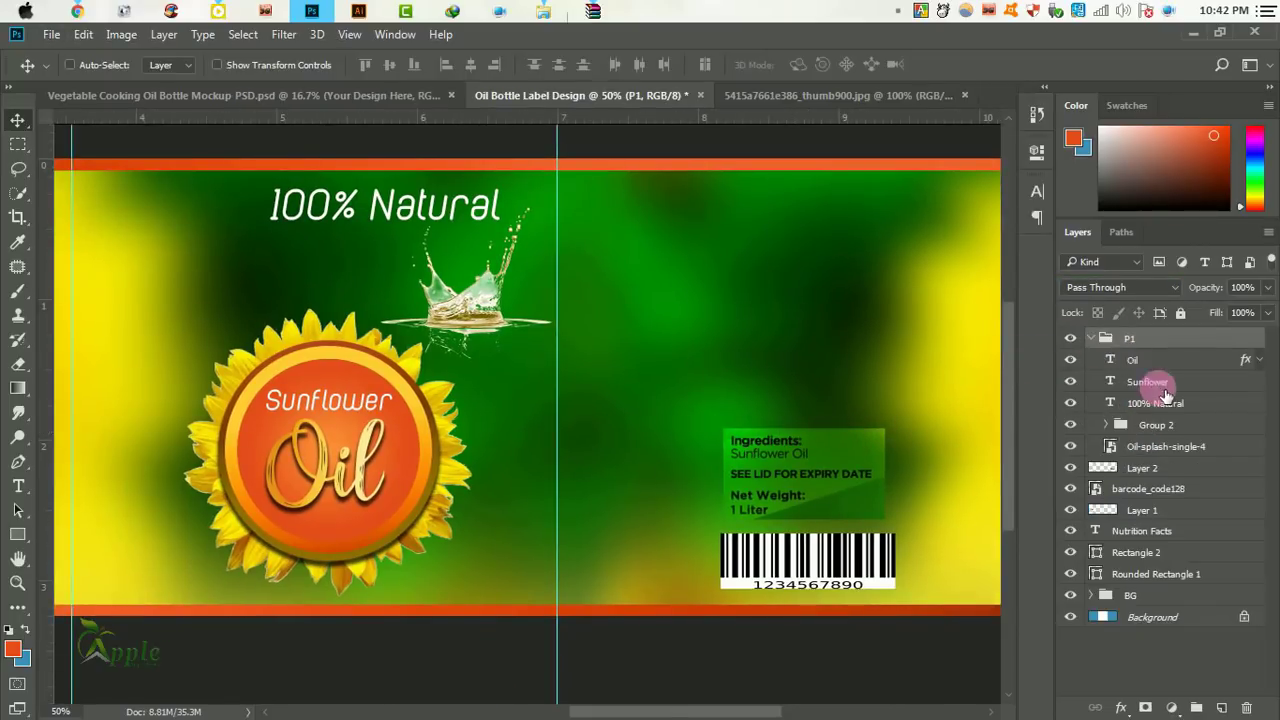
pyautogui.click(1158, 427)
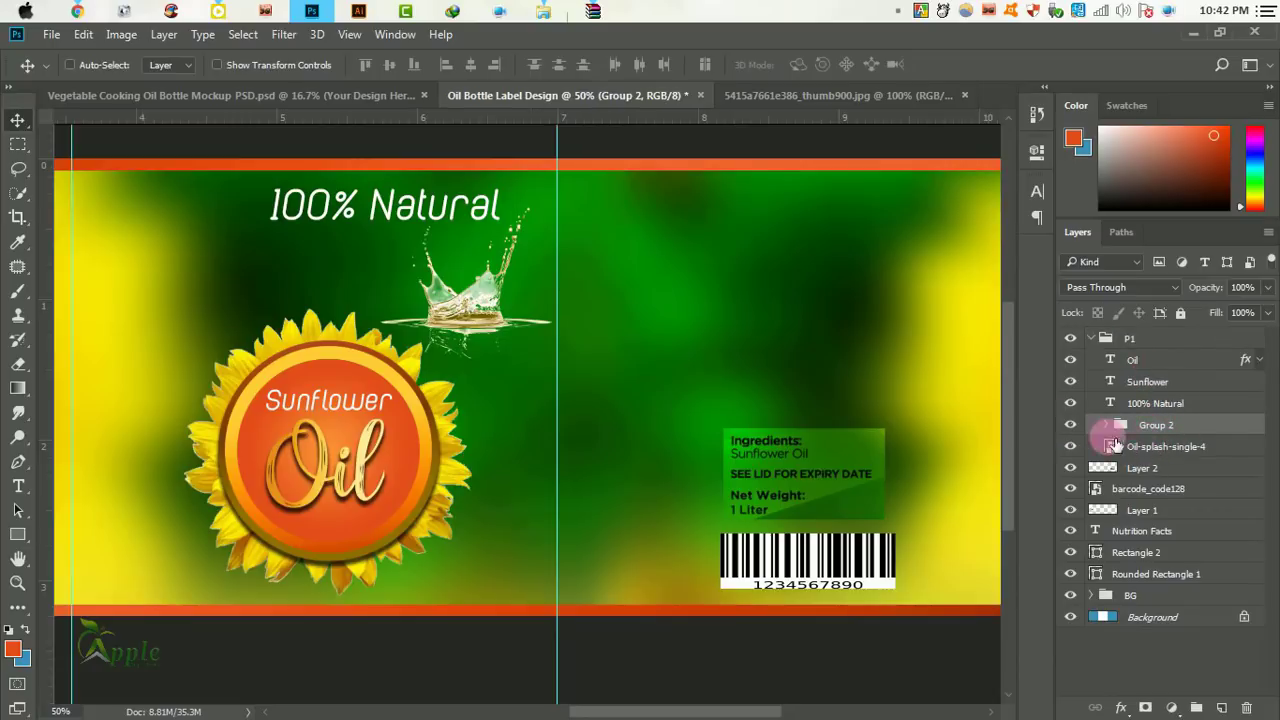
pyautogui.keyDown('shift'); pyautogui.click(1127, 447); pyautogui.keyUp('shift')
pyautogui.keyDown('shift'); pyautogui.click(1160, 361); pyautogui.keyUp('shift')
pyautogui.moveTo(1160, 361); pyautogui.dragTo(1196, 707)
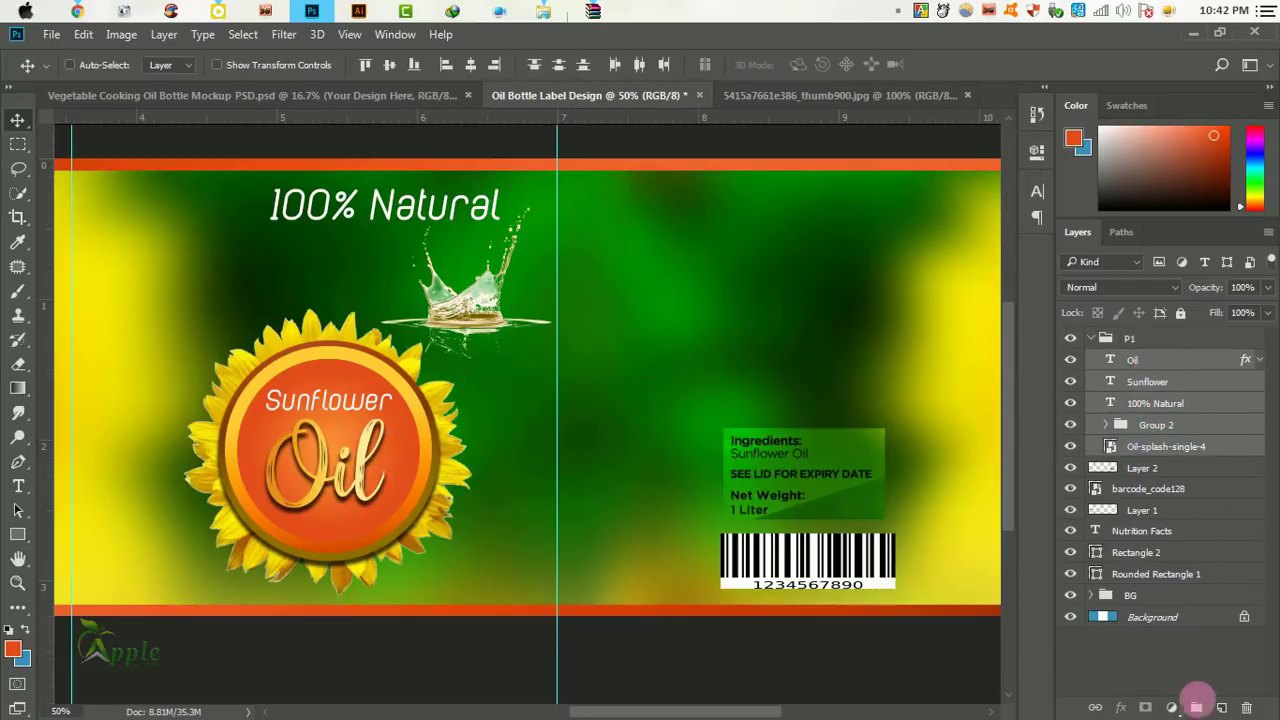
# Duplicate Group 4, move the copy onto the back panel, and shrink it to about 45%.
pyautogui.moveTo(1170, 362); pyautogui.dragTo(1221, 707)
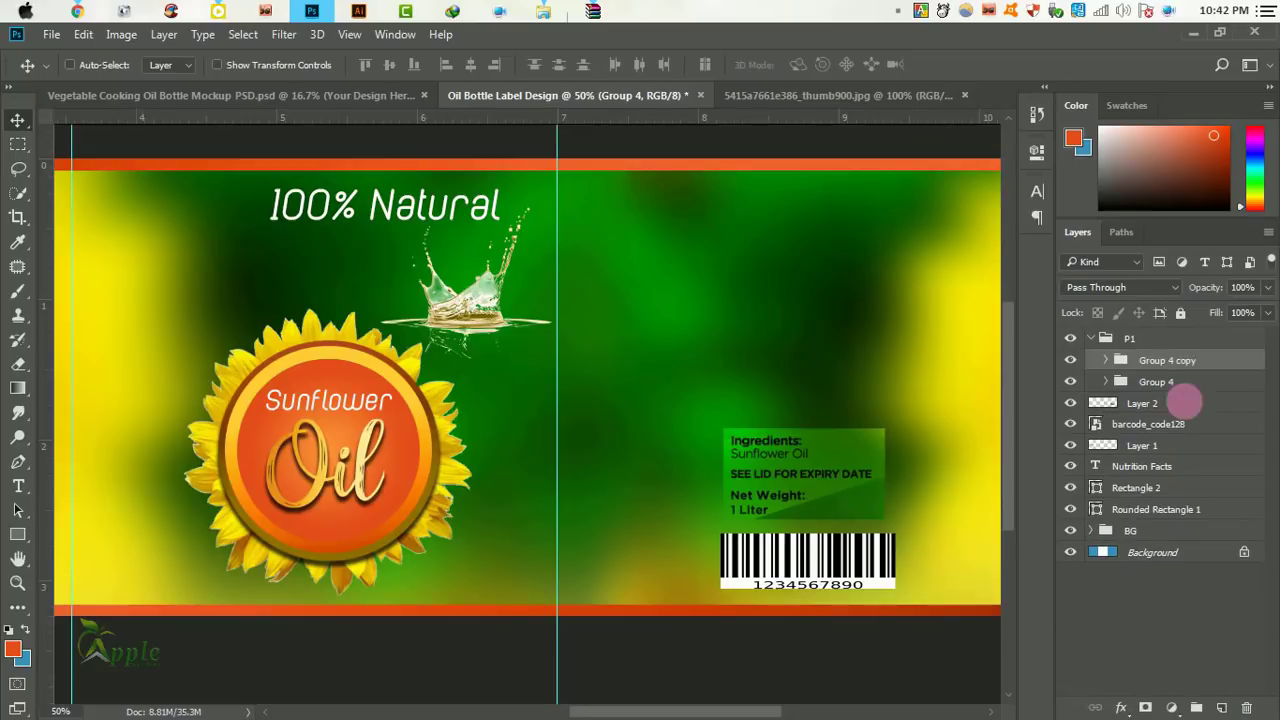
pyautogui.moveTo(1165, 360)
pyautogui.mouseDown()
pyautogui.moveTo(1180, 487)
pyautogui.moveTo(1157, 430)
pyautogui.moveTo(1168, 396)
pyautogui.moveTo(1175, 448)
pyautogui.moveTo(1145, 412)
pyautogui.mouseUp()
pyautogui.moveTo(430, 443); pyautogui.dragTo(746, 396)
pyautogui.hotkey('ctrl', 't')
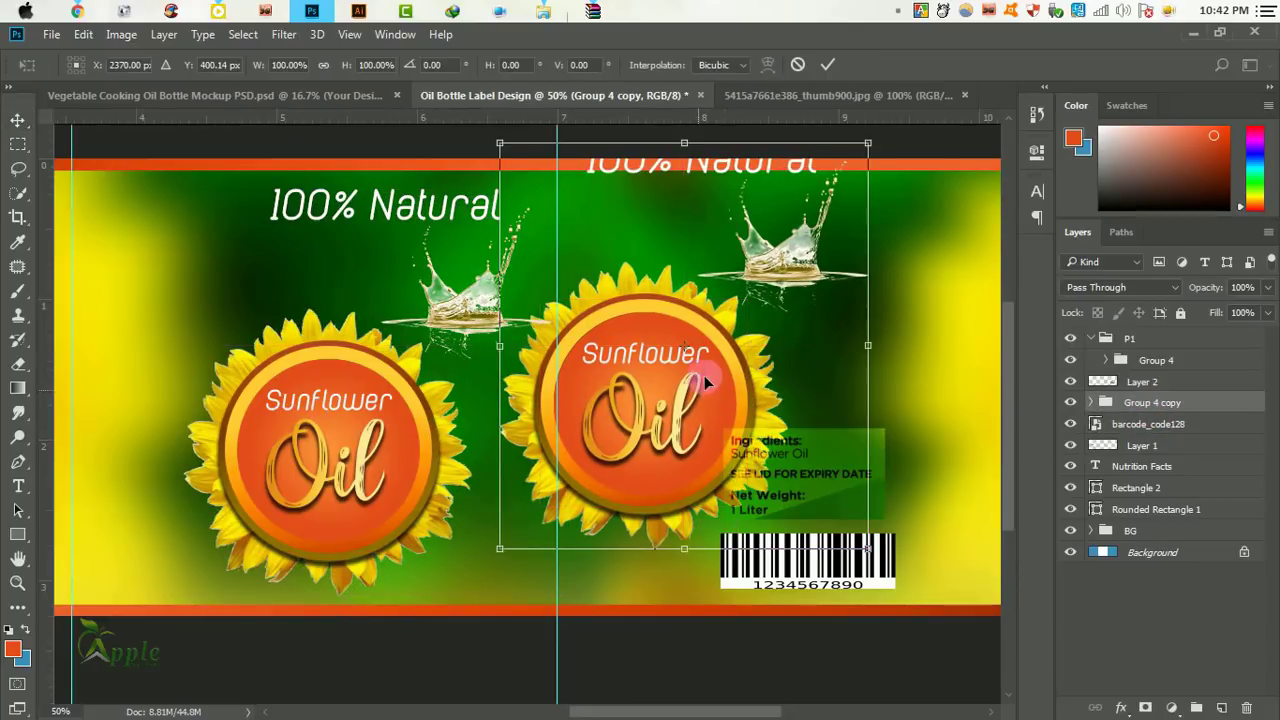
pyautogui.moveTo(868, 148); pyautogui.dragTo(765, 258)
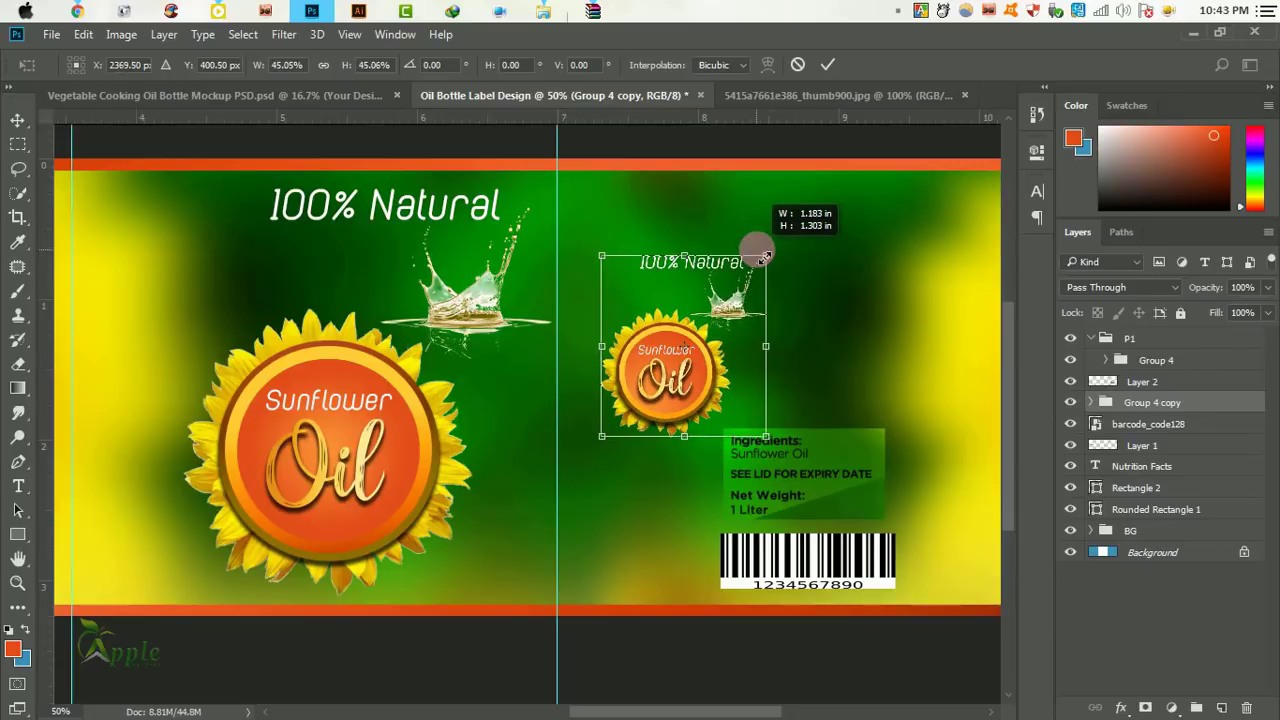
pyautogui.click(828, 64)
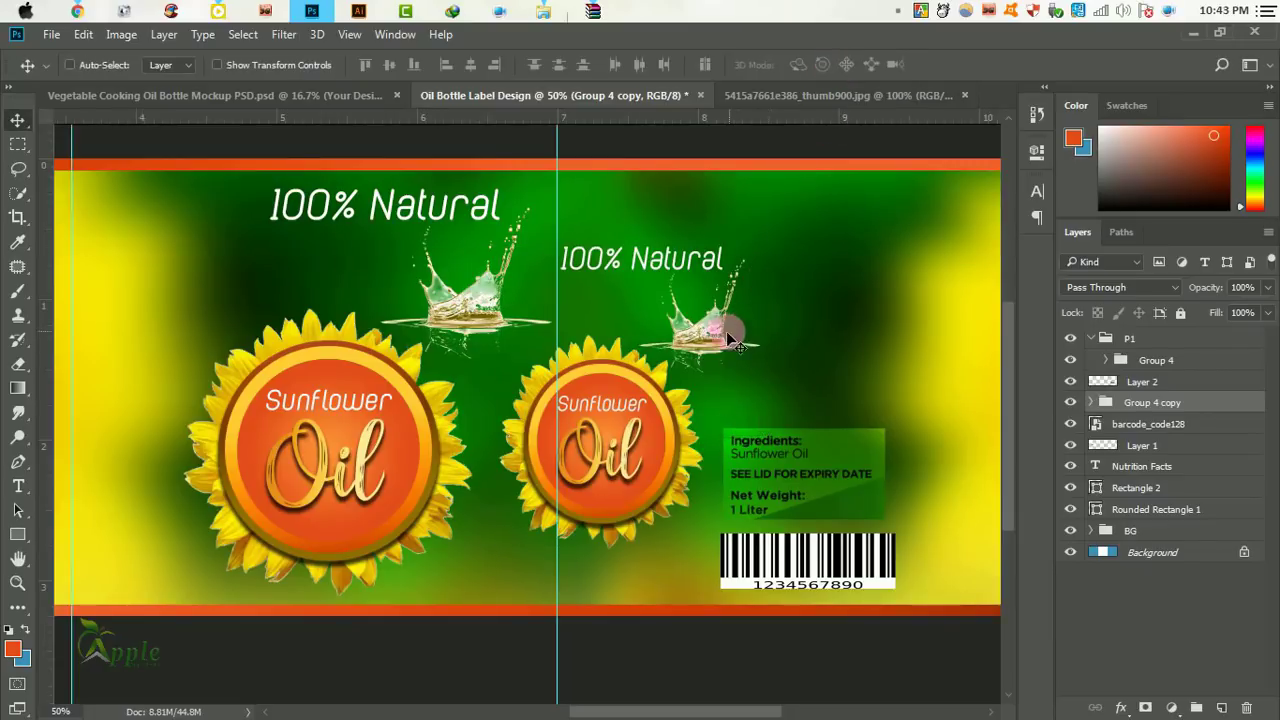
# Shrink the copied logo to about 63% and place it above the ingredients box.
pyautogui.moveTo(733, 340); pyautogui.dragTo(905, 275)
pyautogui.hotkey('ctrl', 't')
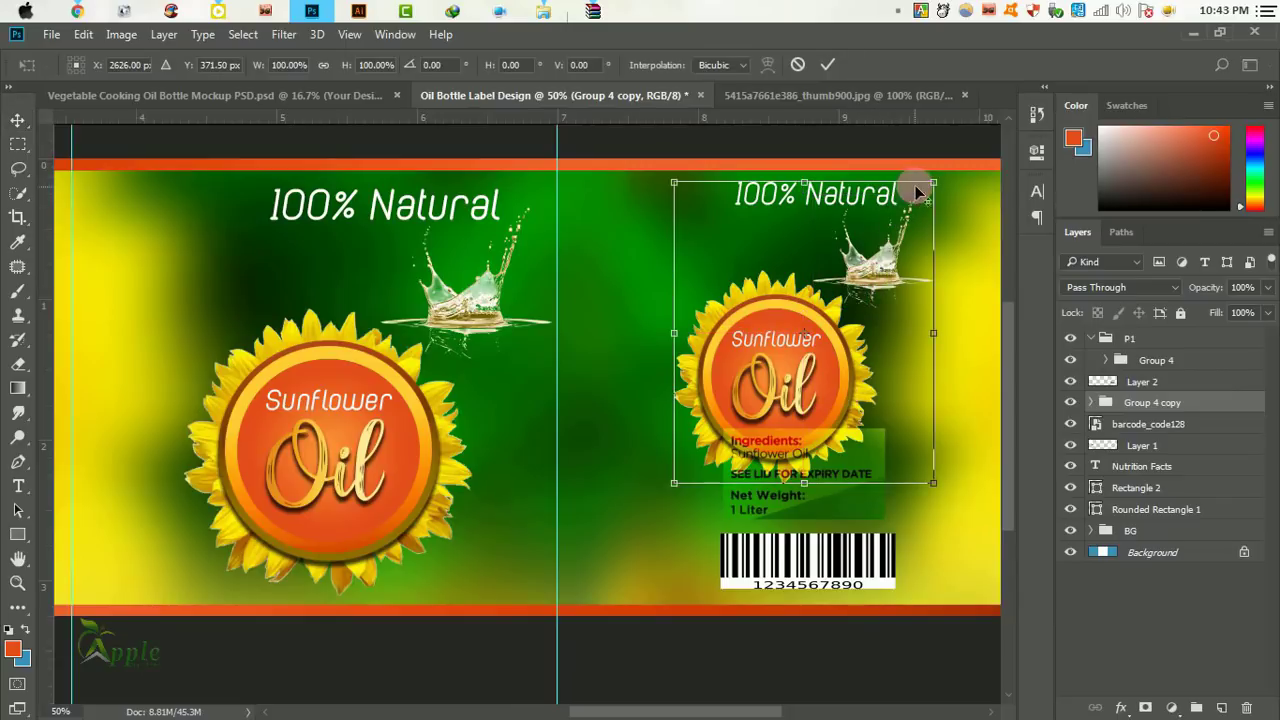
pyautogui.moveTo(932, 184); pyautogui.dragTo(887, 242)
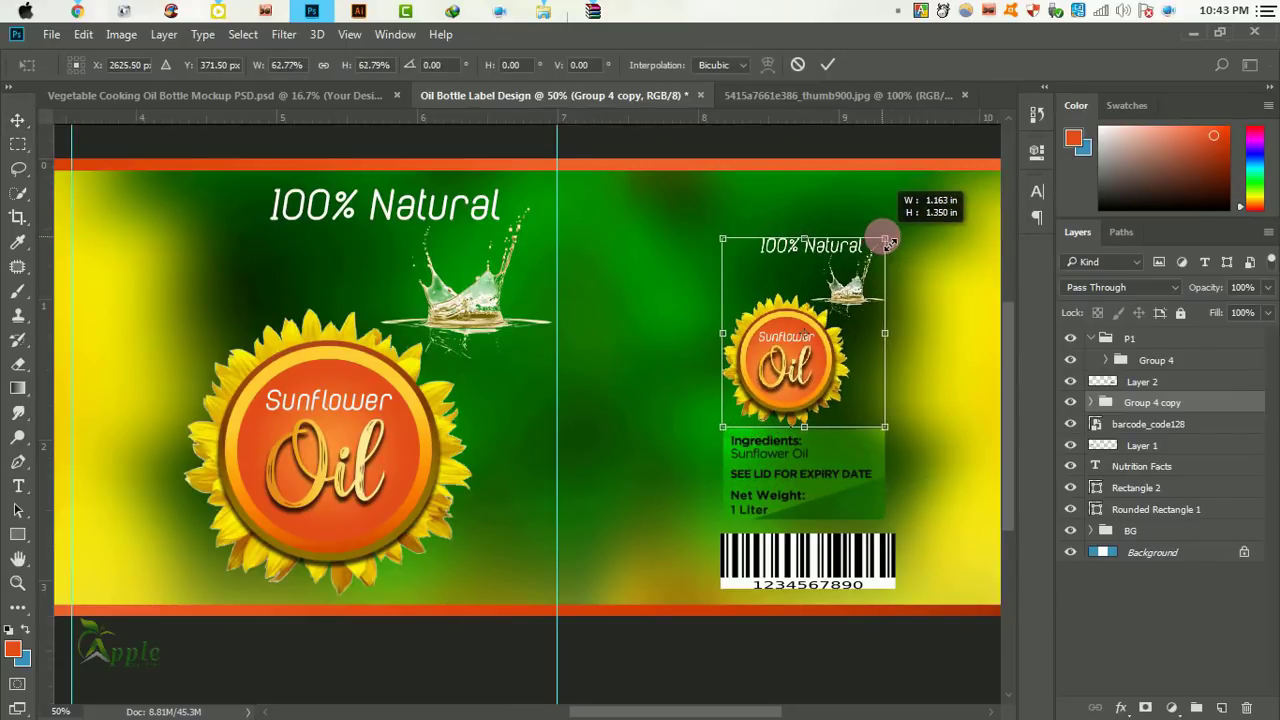
pyautogui.click(828, 64)
pyautogui.moveTo(850, 305); pyautogui.dragTo(865, 287)
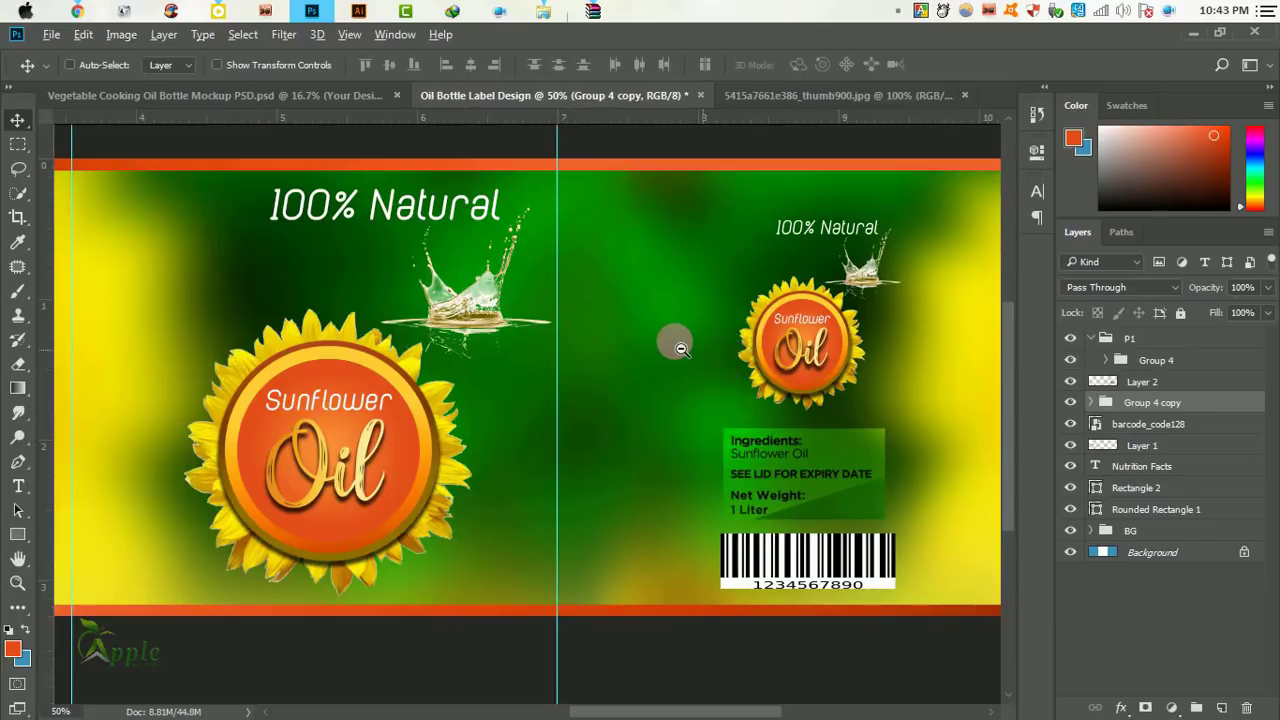
pyautogui.hotkey('ctrl', '-')
pyautogui.moveTo(674, 340)
pyautogui.mouseDown()
pyautogui.moveTo(858, 363)
pyautogui.moveTo(708, 358)
pyautogui.mouseUp()
pyautogui.moveTo(733, 290); pyautogui.dragTo(687, 278)
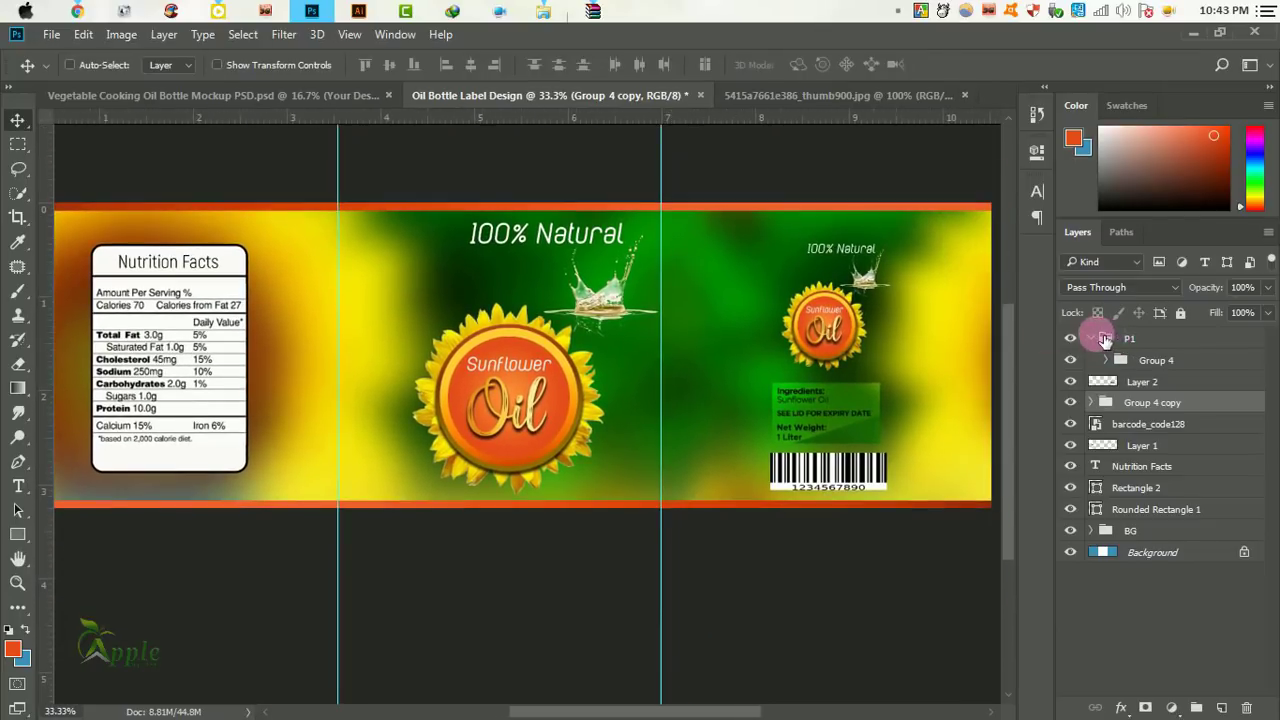
# Create Layer 3 and stamp the merged label into it with Apply Image.
pyautogui.click(1105, 338)
pyautogui.click(1221, 707)
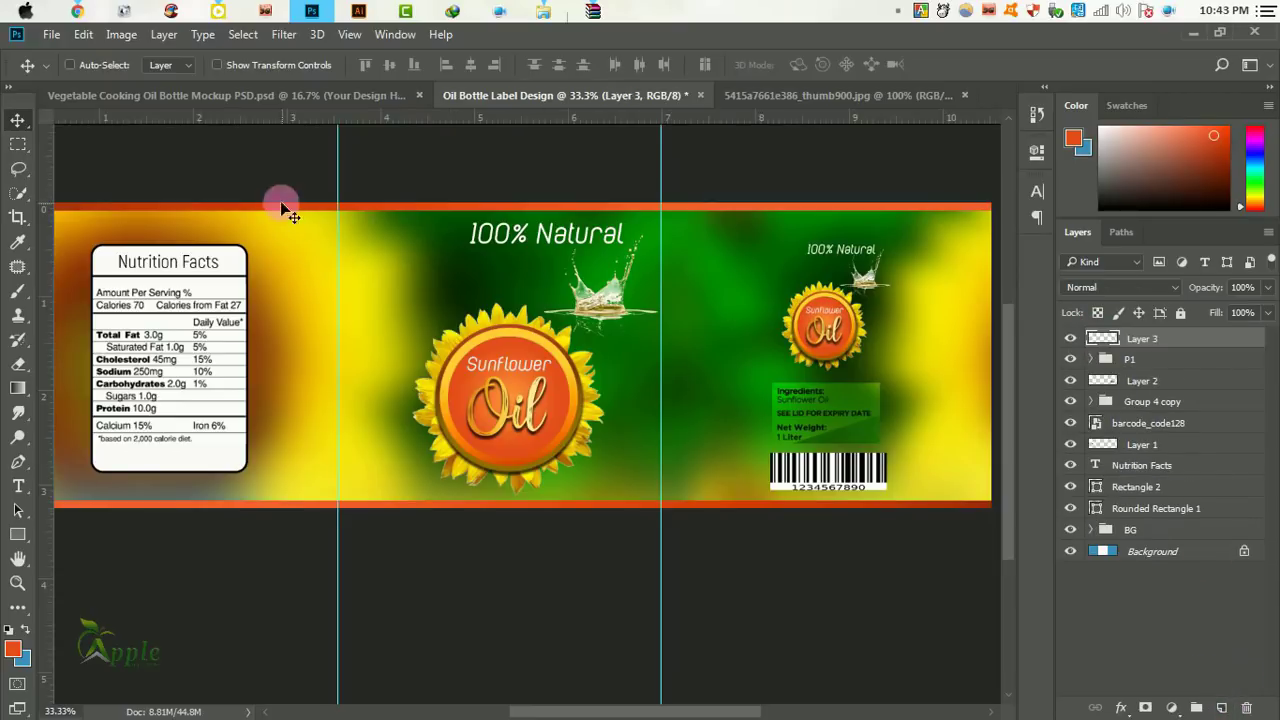
pyautogui.click(121, 34)
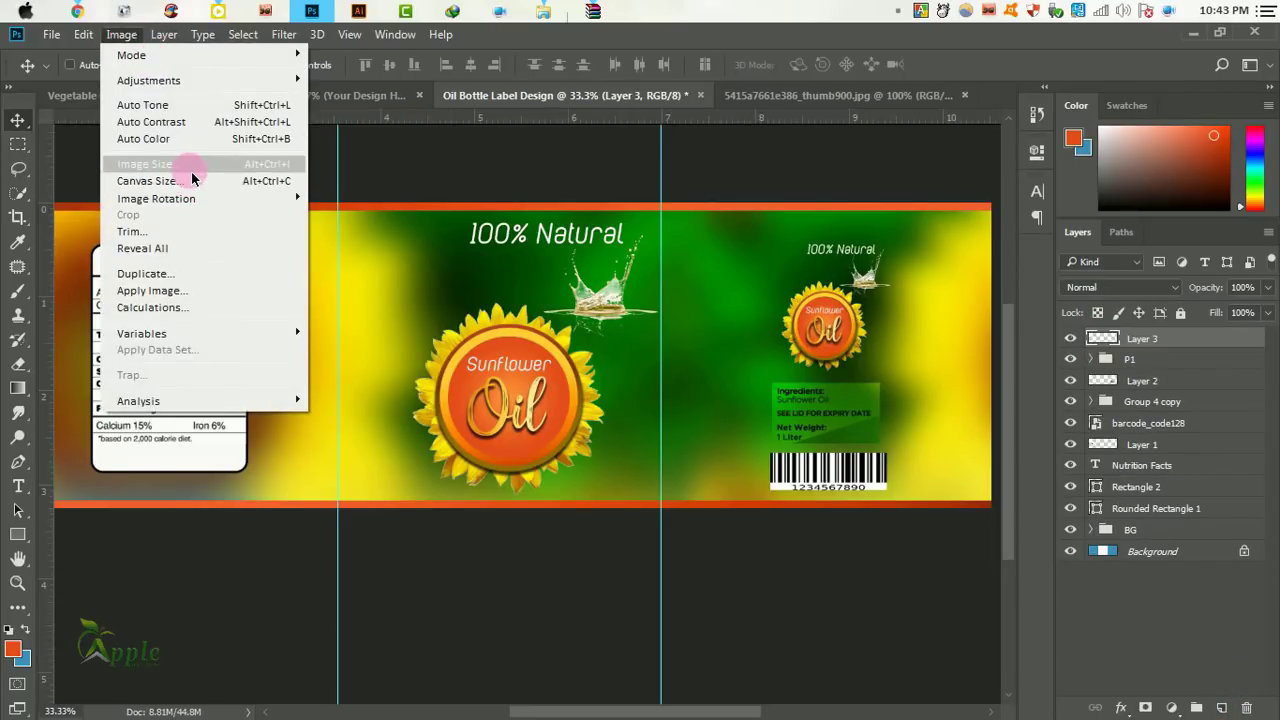
pyautogui.click(183, 288)
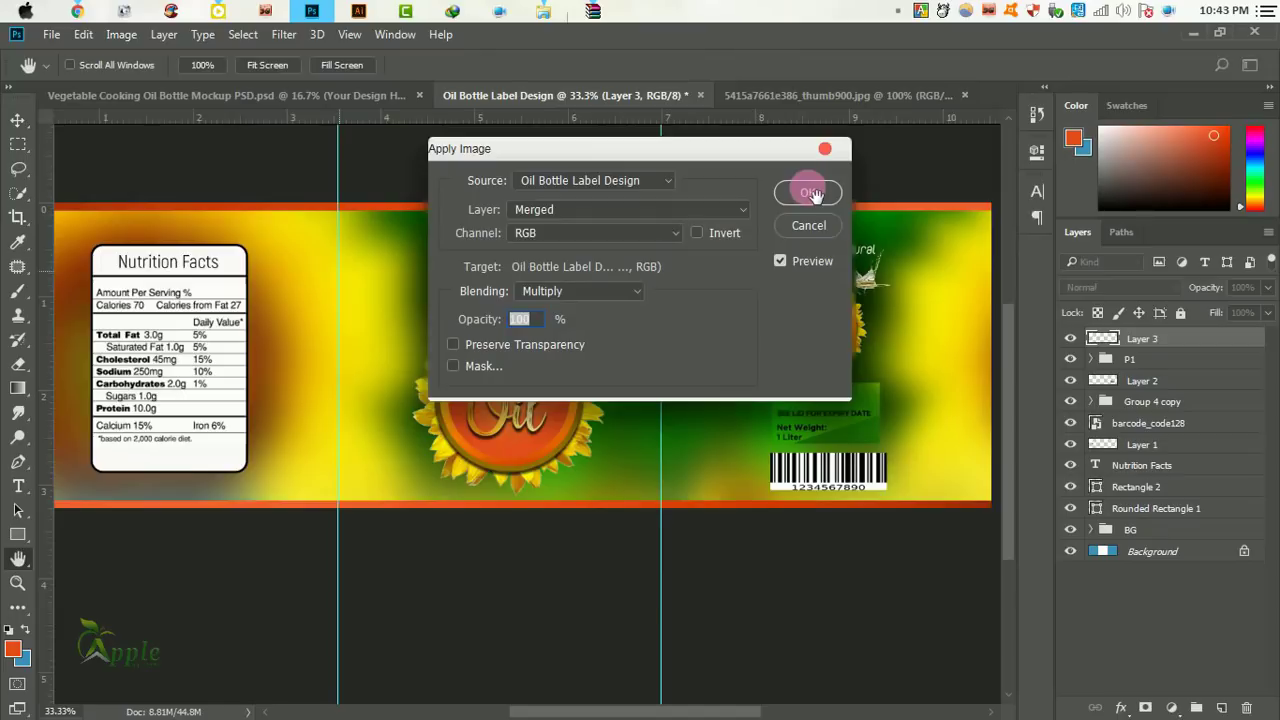
pyautogui.click(812, 193)
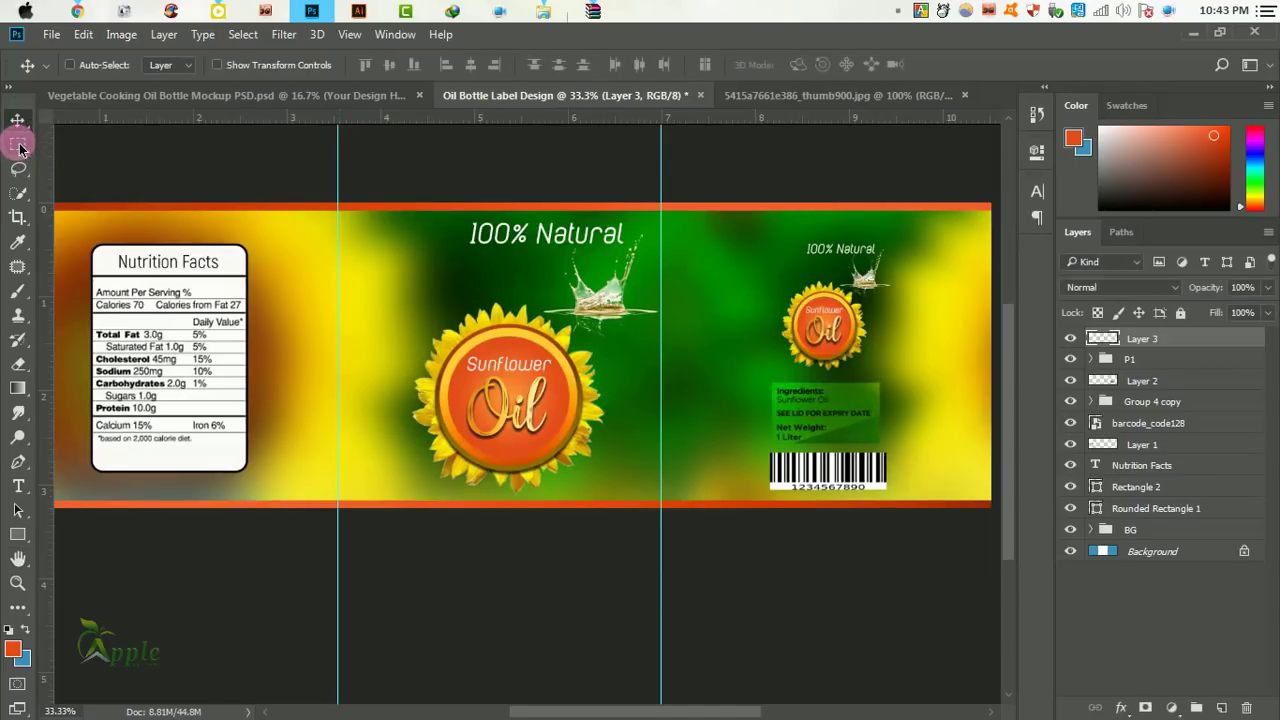
# Select the front panel between the two guides and copy it.
pyautogui.click(19, 147)
pyautogui.moveTo(341, 199)
pyautogui.mouseDown()
pyautogui.moveTo(566, 514)
pyautogui.moveTo(663, 600)
pyautogui.moveTo(668, 507)
pyautogui.mouseUp()
pyautogui.click(243, 34)
pyautogui.click(256, 66)
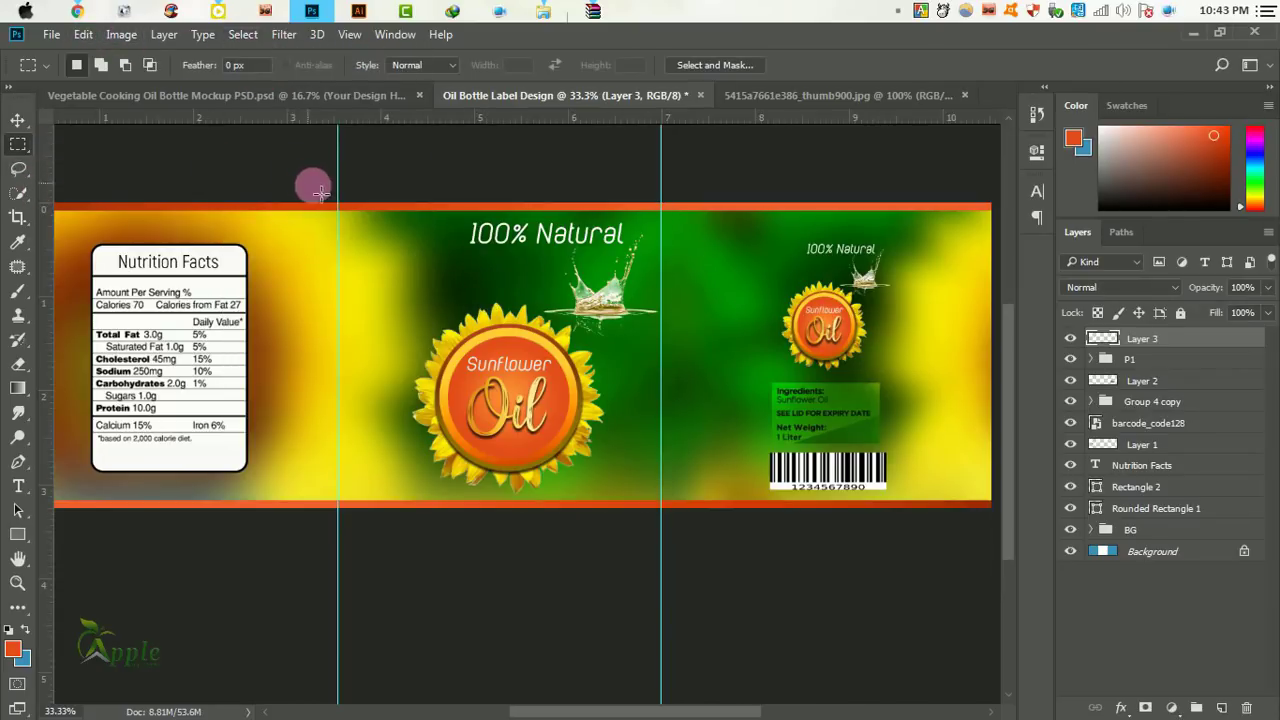
pyautogui.moveTo(341, 178)
pyautogui.mouseDown()
pyautogui.moveTo(640, 590)
pyautogui.moveTo(666, 606)
pyautogui.mouseUp()
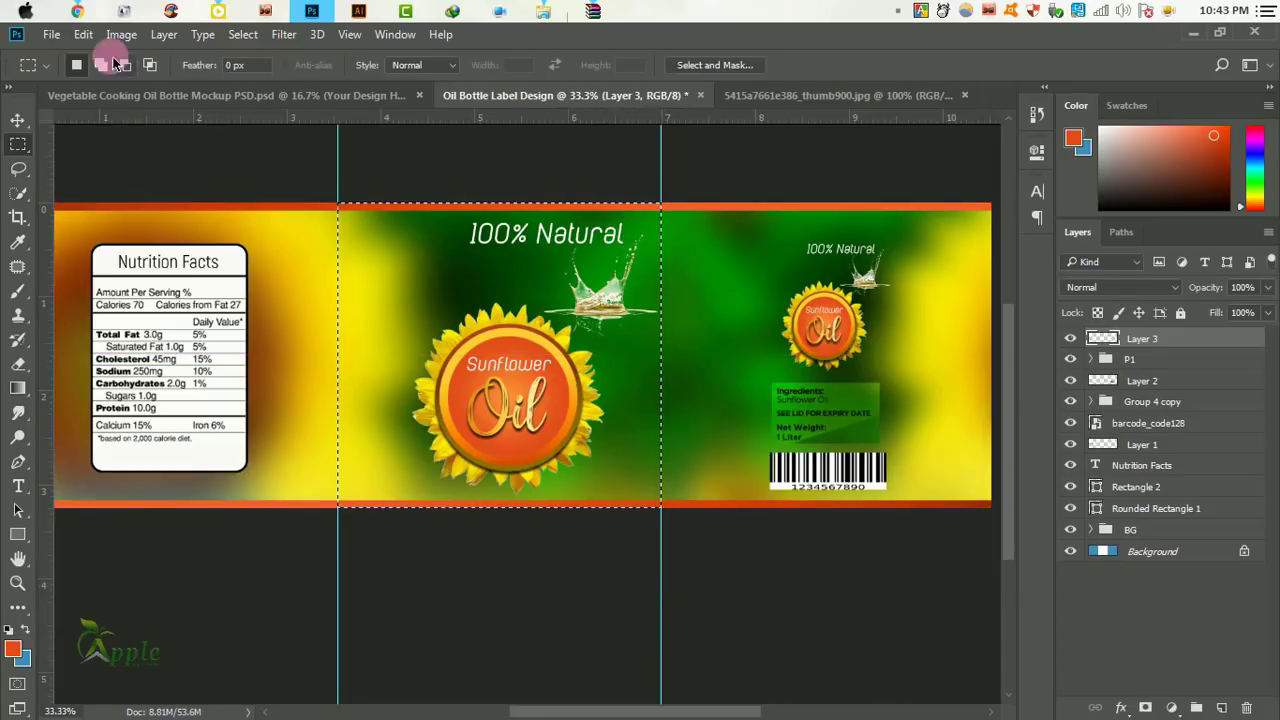
pyautogui.click(83, 34)
pyautogui.click(140, 128)
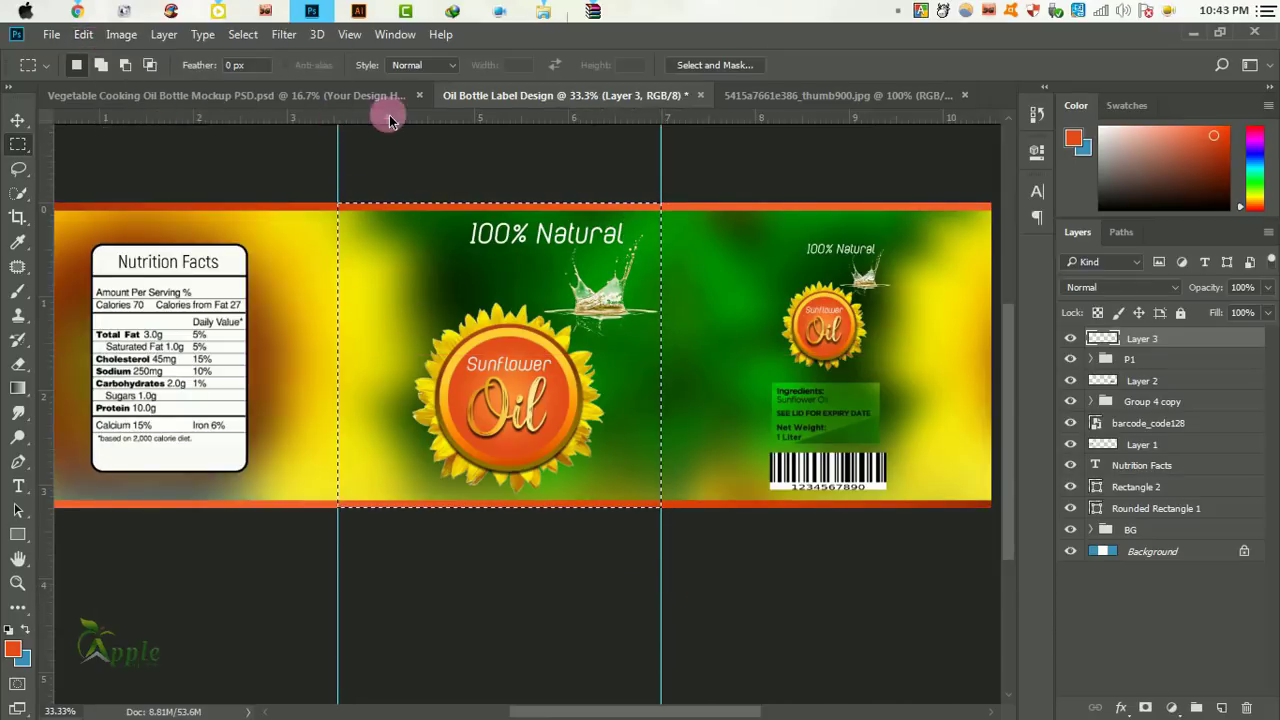
pyautogui.click(240, 34)
# Paste the copied front panel into the bottle mockup's Your Design Here smart object.
pyautogui.click(255, 71)
pyautogui.click(250, 95)
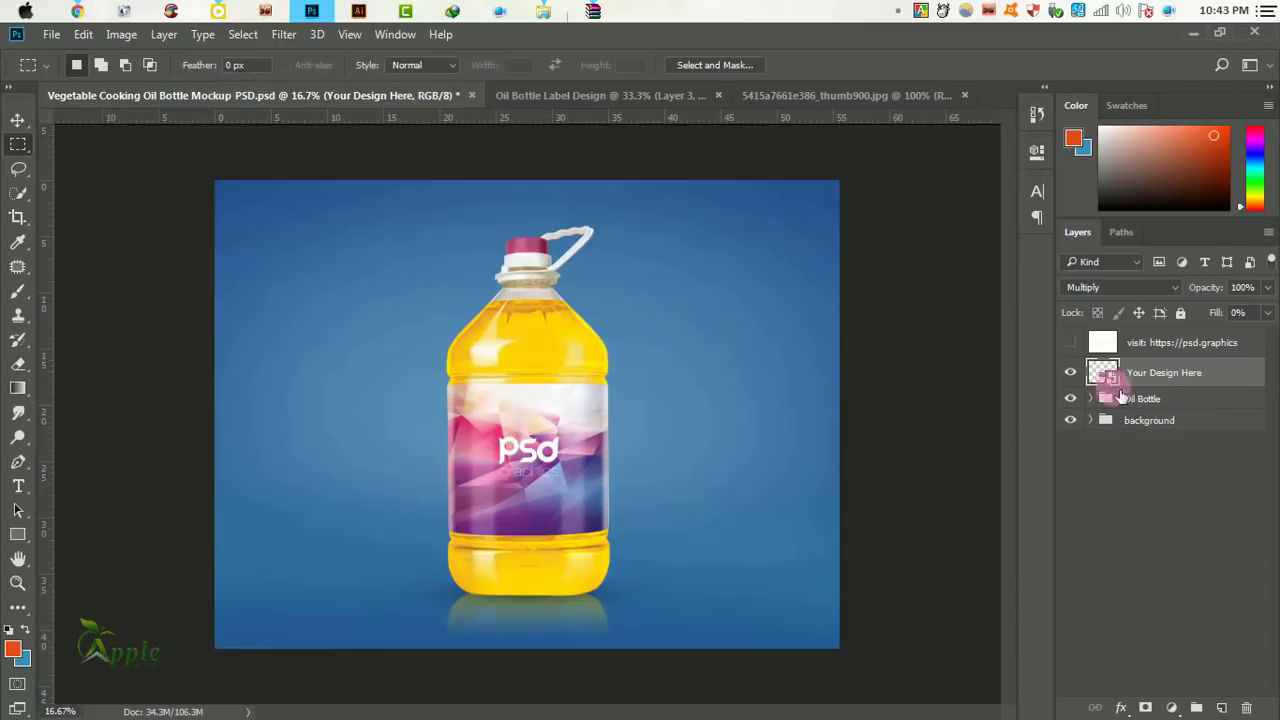
pyautogui.doubleClick(1104, 372)
pyautogui.click(83, 34)
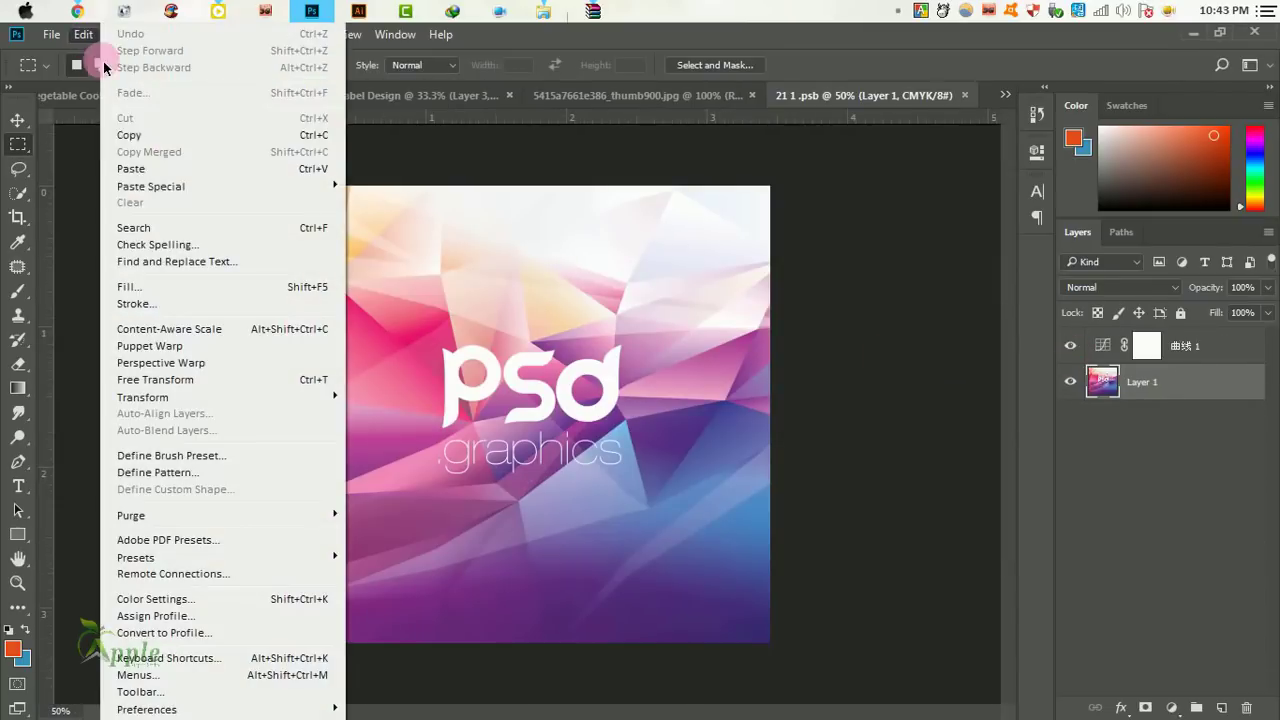
pyautogui.click(150, 171)
# Save the smart object back into the mockup and zoom in to check the bottle label.
pyautogui.press('v')
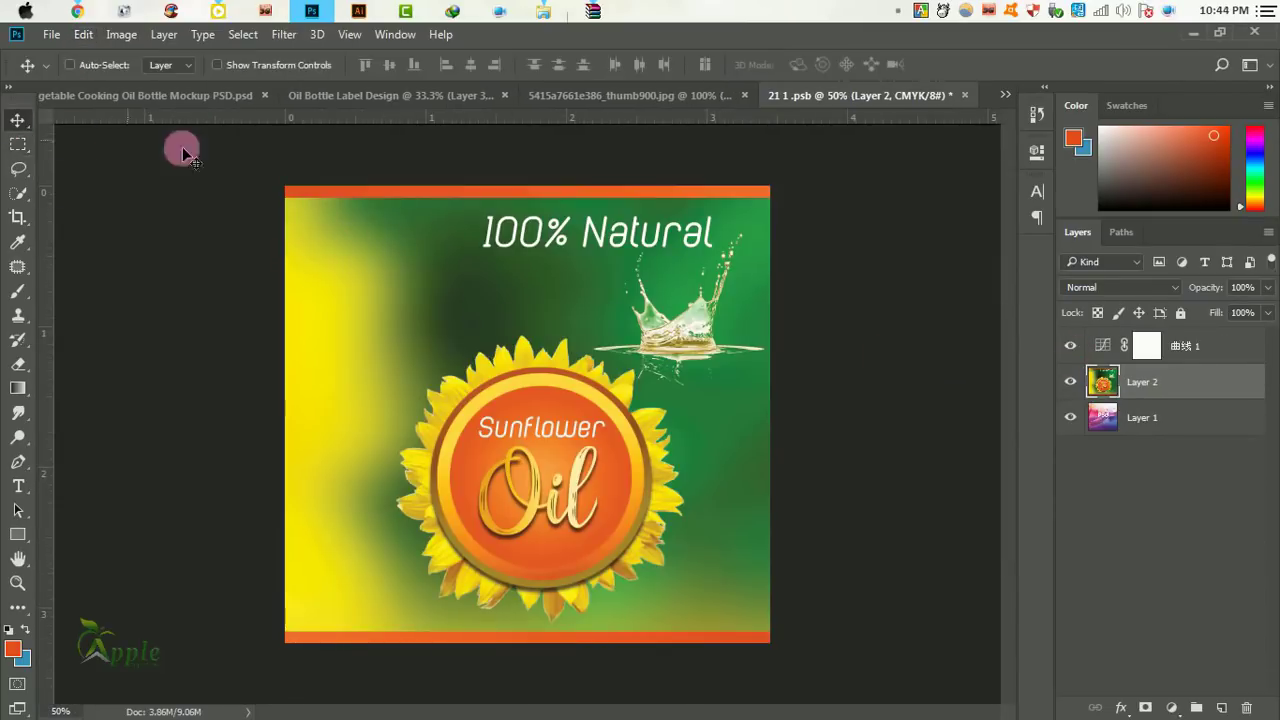
pyautogui.click(964, 95)
pyautogui.click(572, 306)
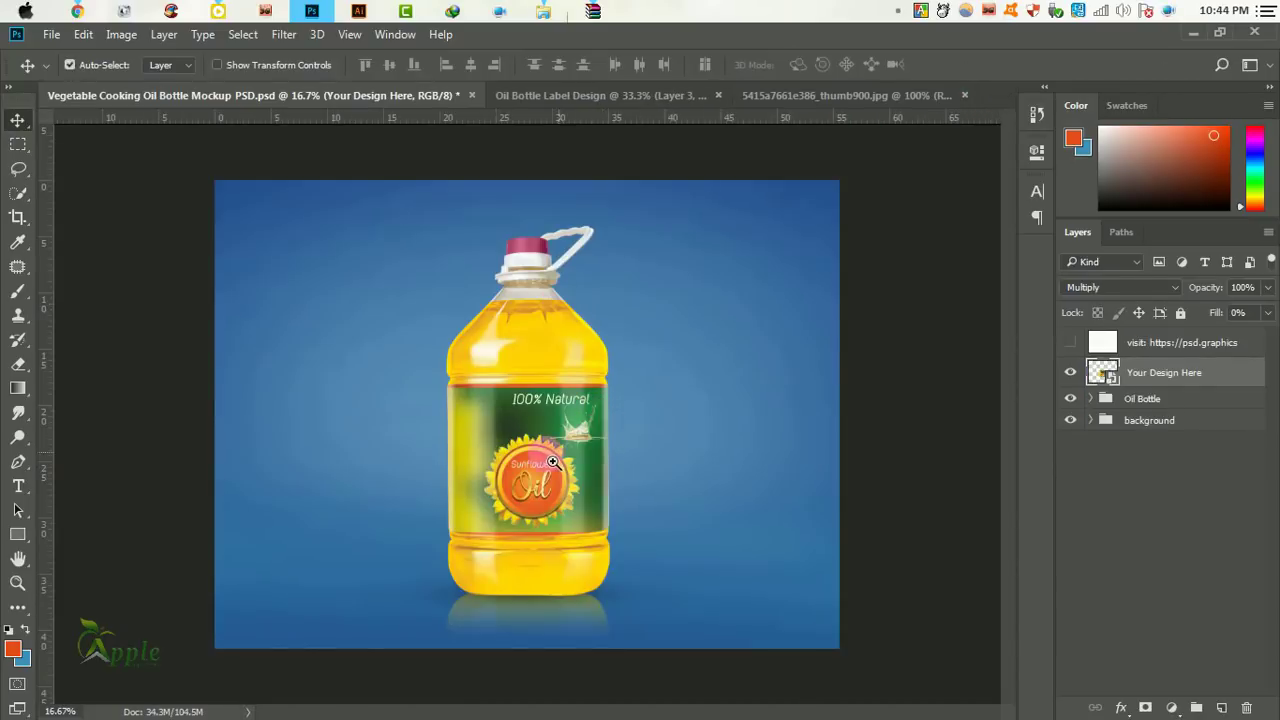
pyautogui.click(553, 463)
pyautogui.click(553, 463)
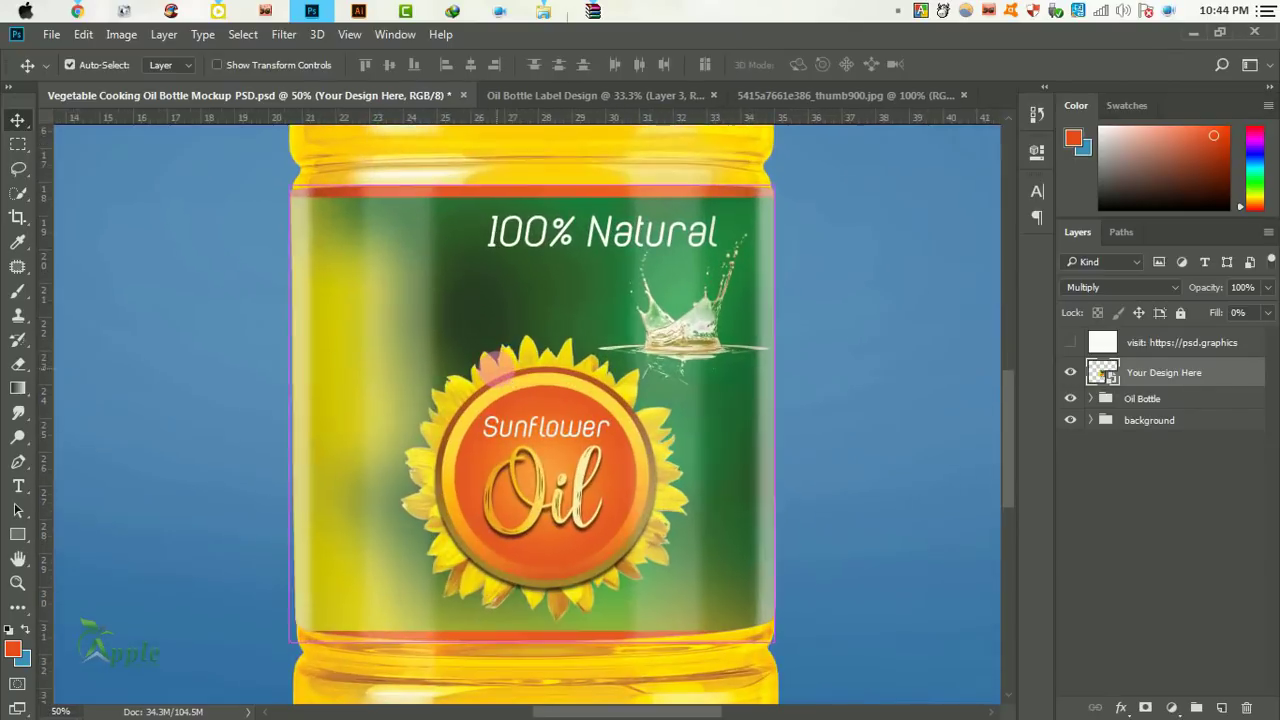
pyautogui.keyDown('alt'); pyautogui.click(490, 378); pyautogui.keyUp('alt')
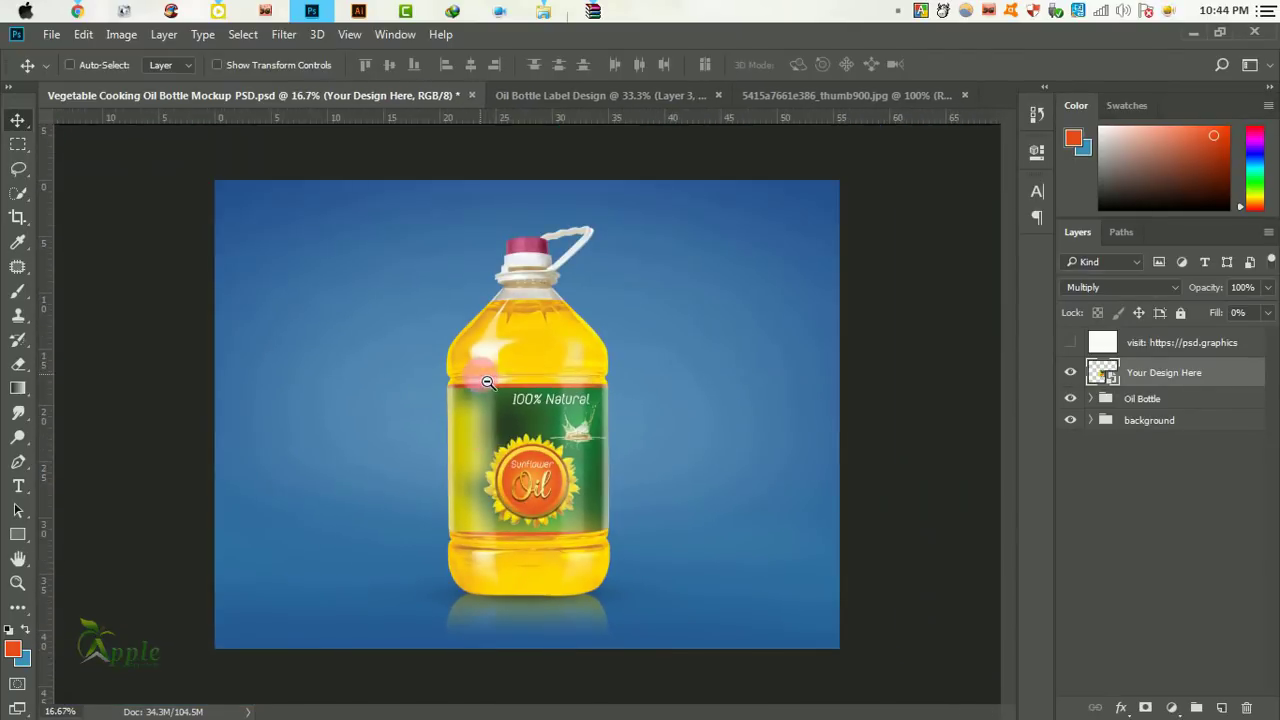